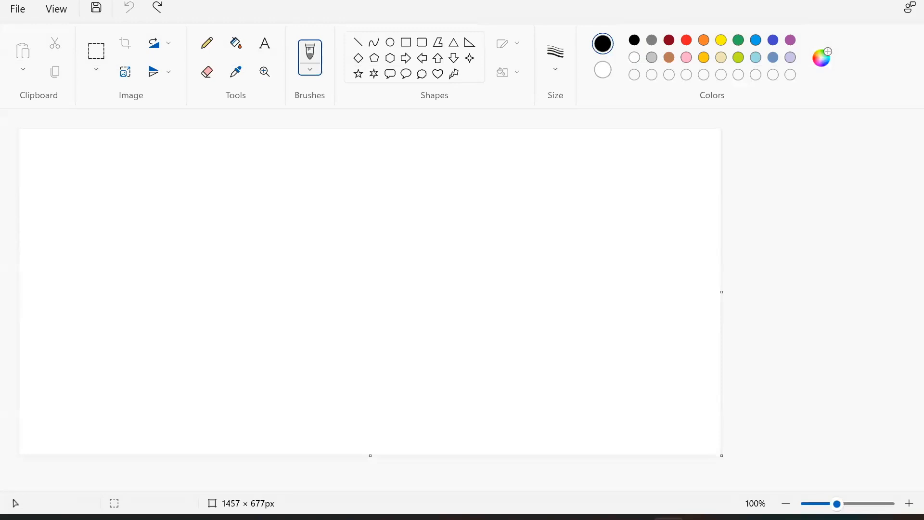
Sketch a Z-shaped bracket freehand with a tall upright, a lower arm angled up to the right and an upper arm angled down to the left
drag(395, 199, 401, 392)
drag(373, 212, 376, 393)
drag(373, 209, 394, 195)
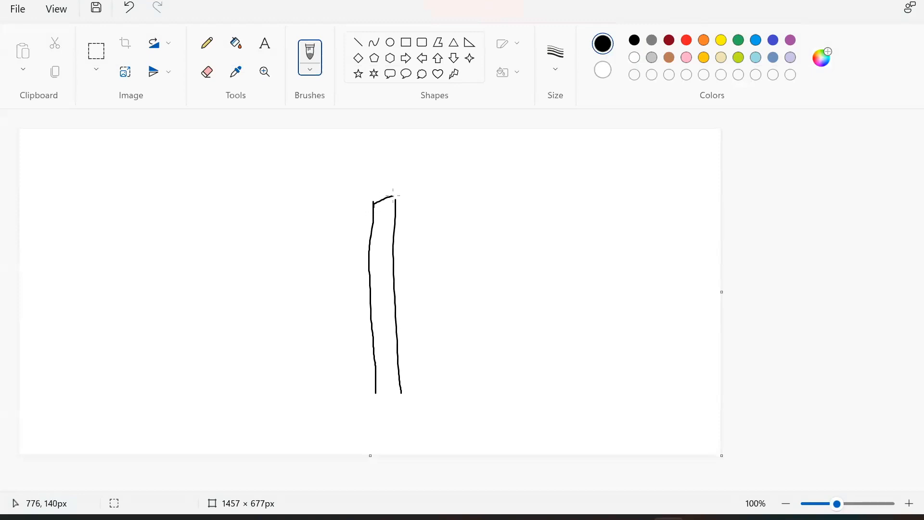
mouse_move(379, 397)
mouse_down()
mouse_move(403, 384)
mouse_move(412, 356)
mouse_move(462, 316)
mouse_move(460, 356)
mouse_move(408, 395)
mouse_up()
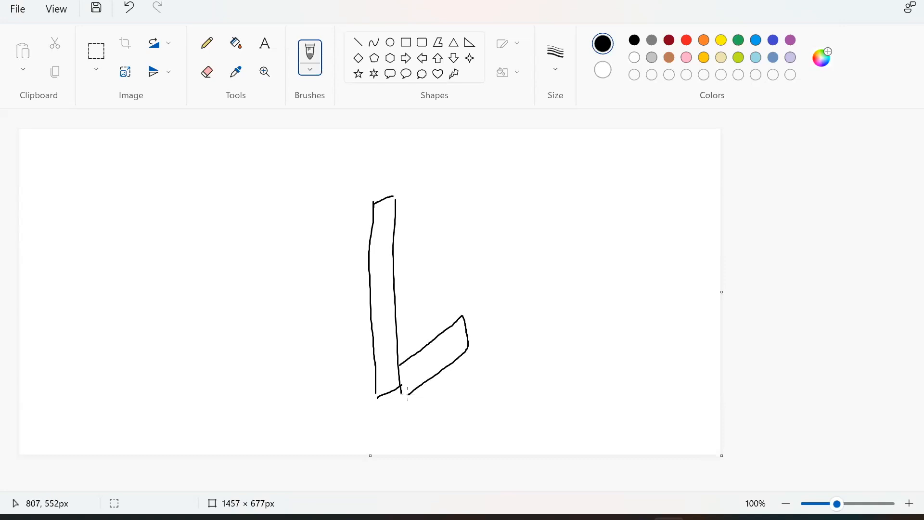
mouse_move(368, 208)
mouse_down()
mouse_move(310, 239)
mouse_move(328, 265)
mouse_move(392, 219)
mouse_up()
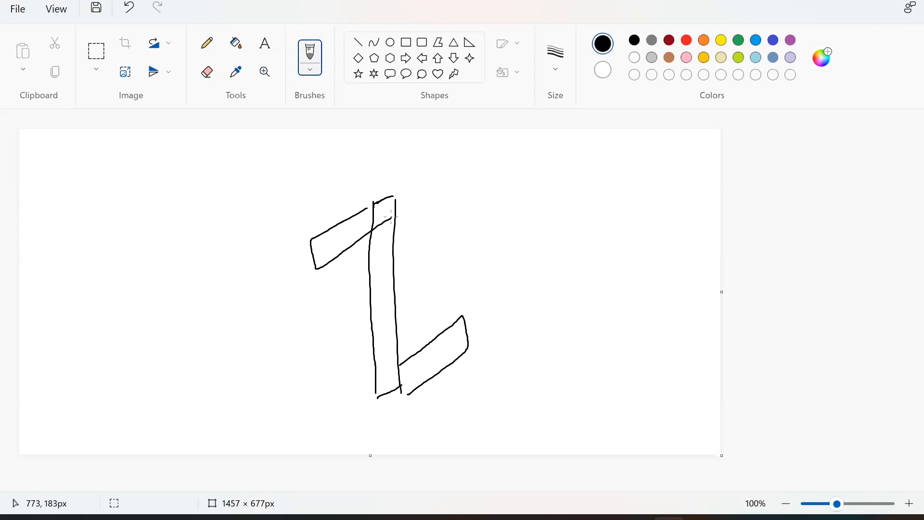
Add short diagonal strokes at both arms of the bracket sketch and a broken line running up and left from the upper arm
click(354, 253)
drag(357, 240, 373, 256)
drag(400, 323, 407, 333)
drag(413, 343, 416, 347)
drag(325, 240, 314, 235)
drag(303, 227, 299, 225)
mouse_move(290, 218)
mouse_down()
mouse_move(314, 206)
mouse_move(342, 274)
mouse_move(290, 225)
mouse_move(339, 251)
mouse_up()
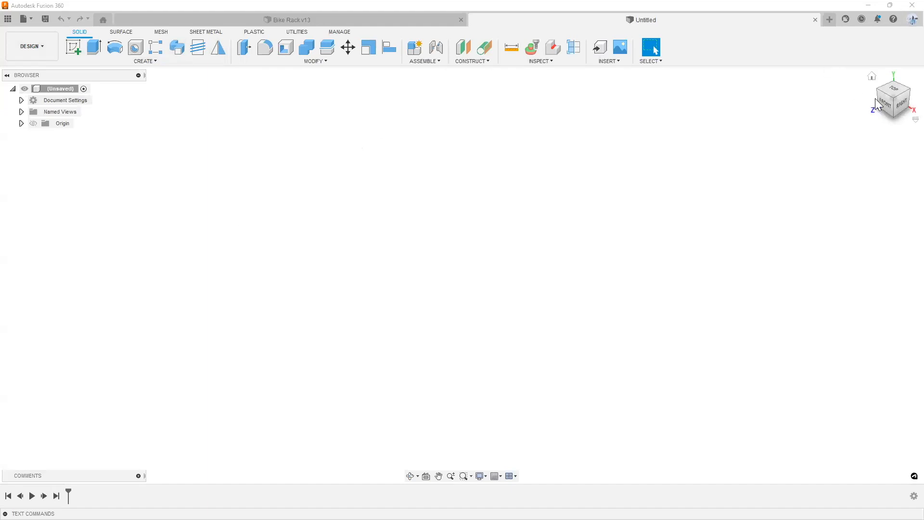
In Fusion 360, start a sketch on the front plane and draw a center rectangle about 0.63 in wide at the origin
click(78, 47)
click(481, 243)
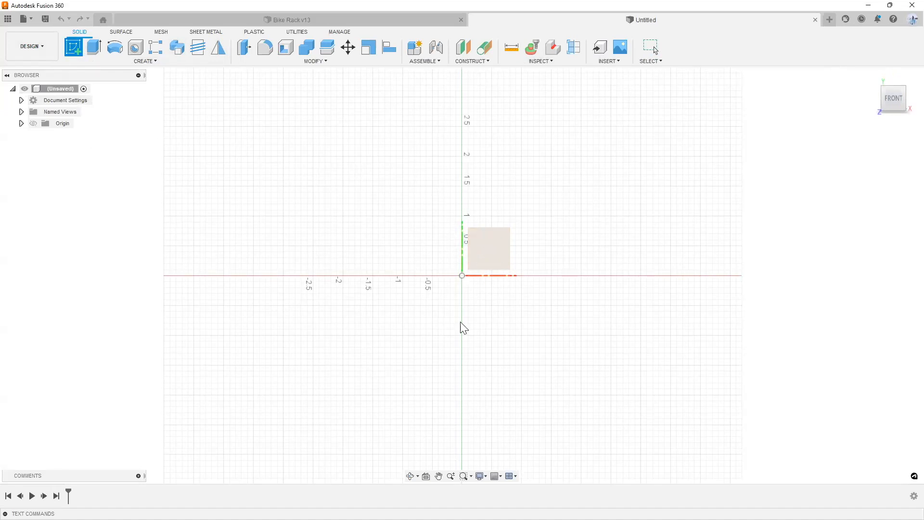
scroll(417, 326, up, 4)
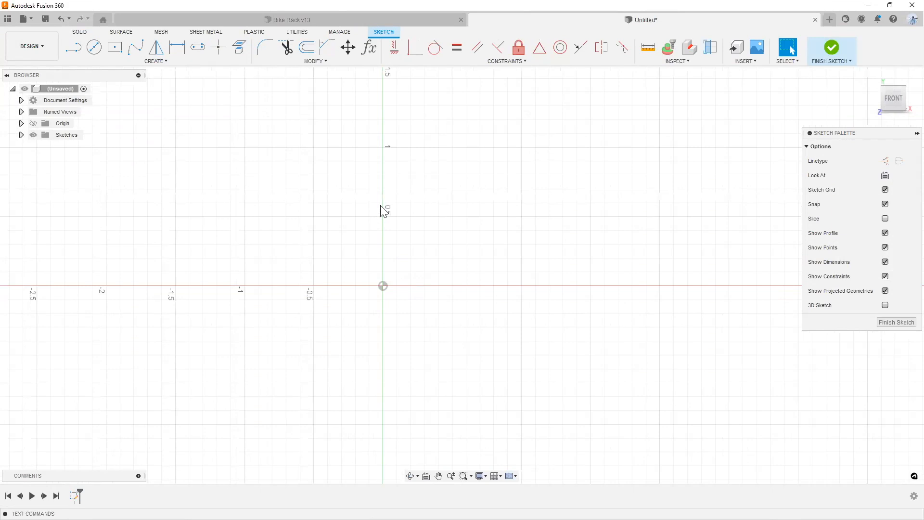
click(115, 48)
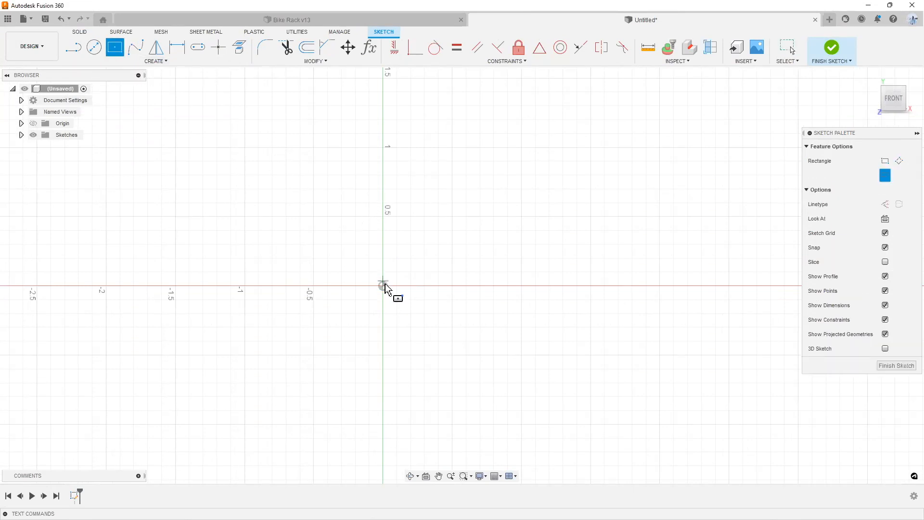
key(Escape)
click(116, 48)
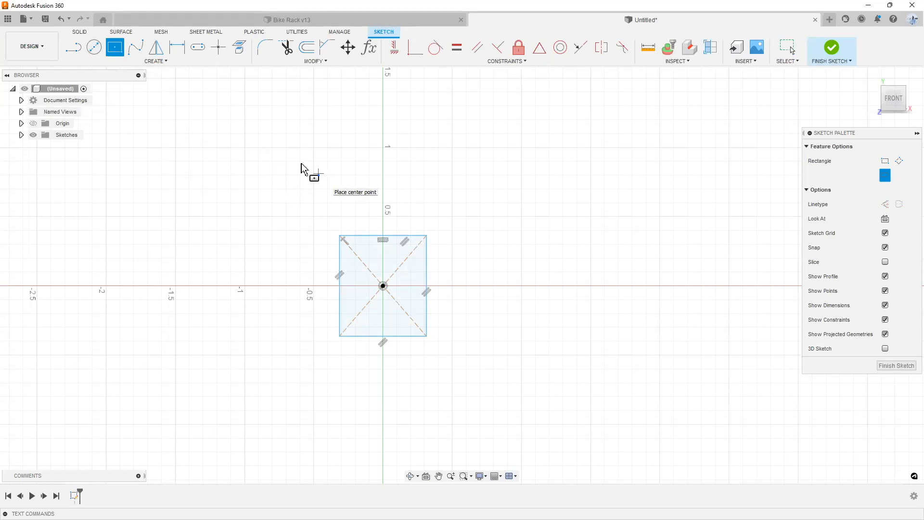
Dimension the rectangle's horizontal edge and set its width to 2 in
key(d)
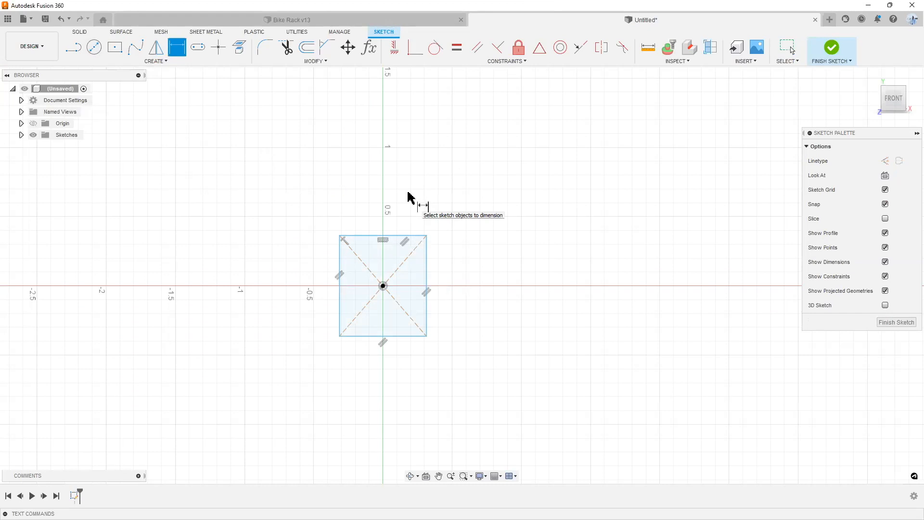
click(403, 239)
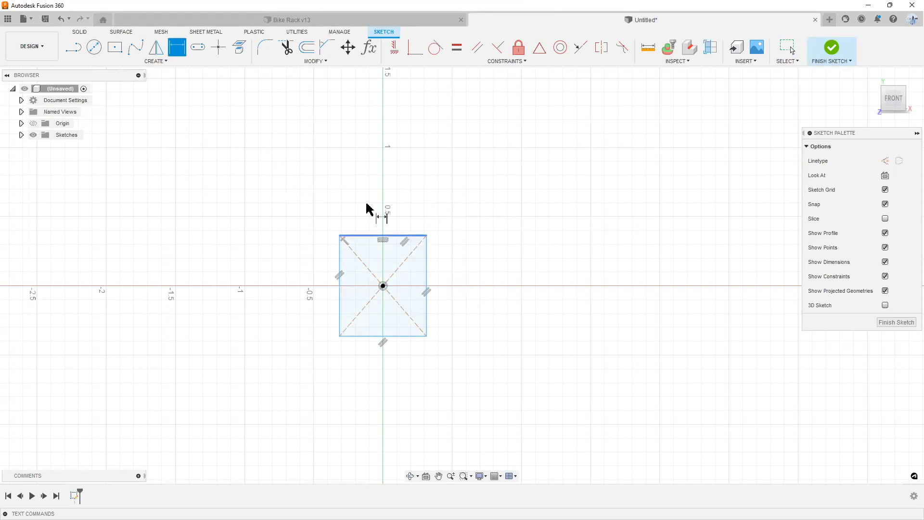
click(384, 207)
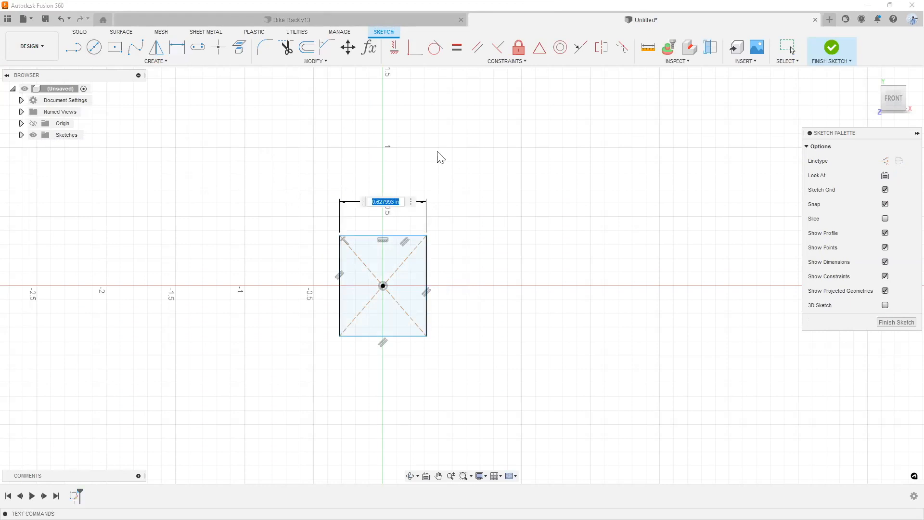
text(2.)
key(Return)
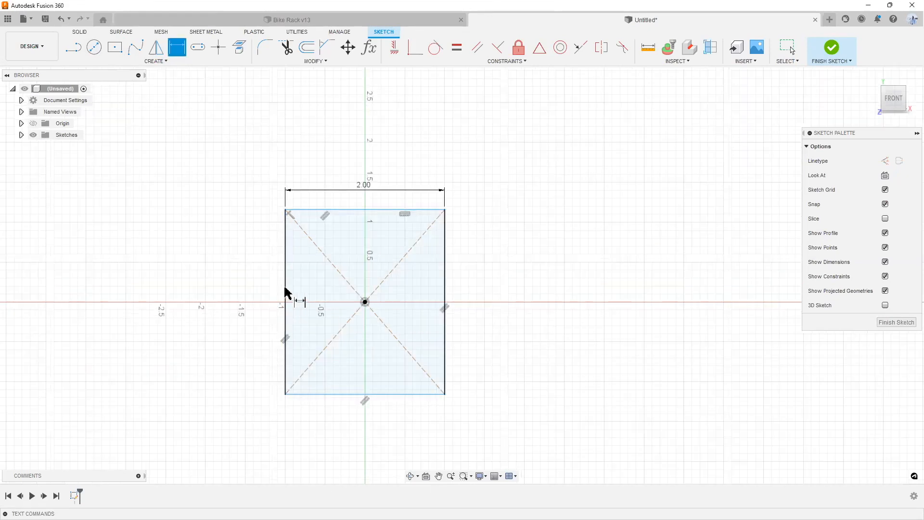
Dimension the rectangle's vertical edge and link its height to the width parameter d1
click(444, 288)
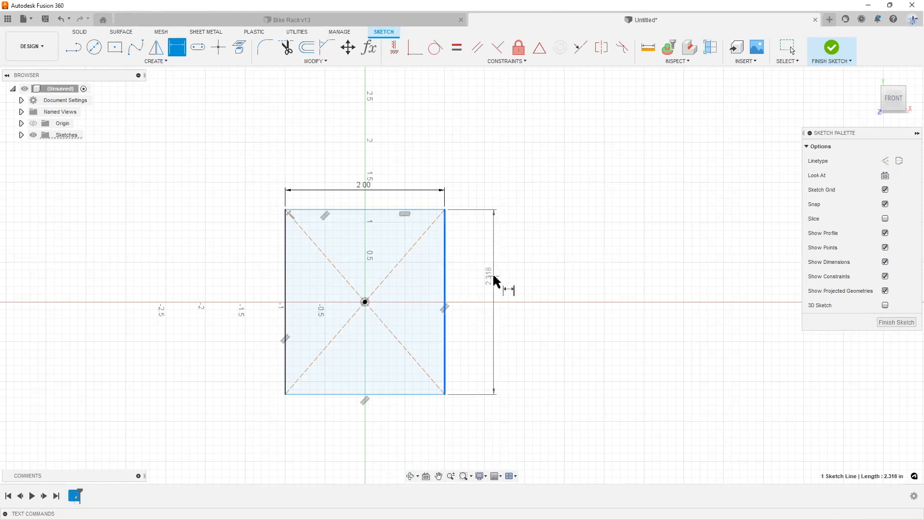
click(495, 281)
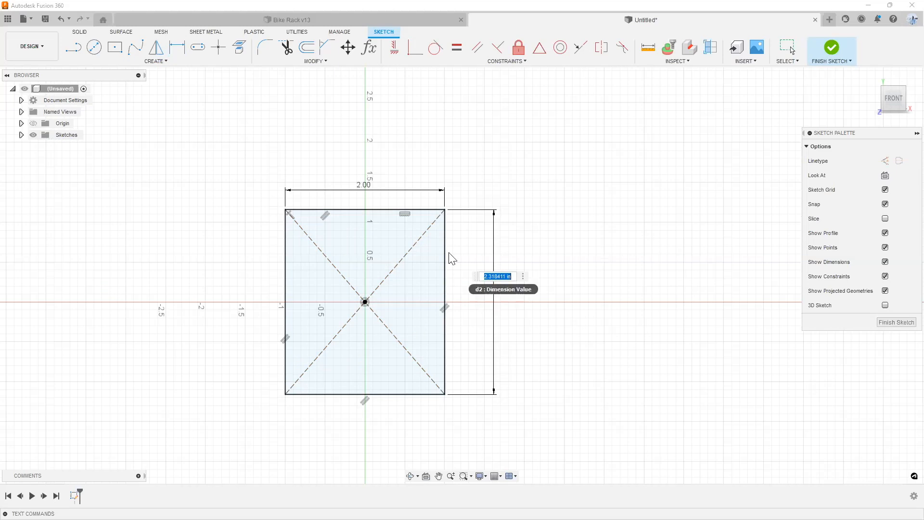
text(d1)
key(Return)
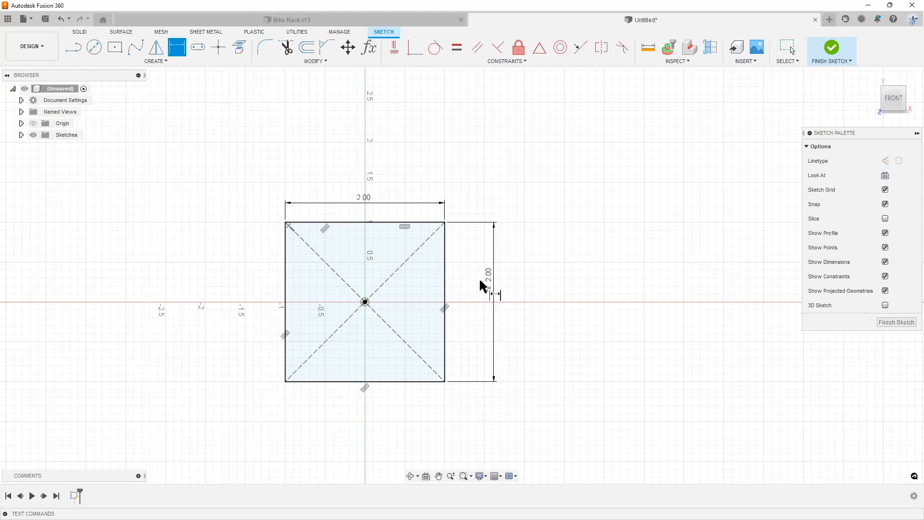
Test the linked height by setting the rectangle's width to 3 in and returning it to 2 in
double_click(366, 201)
text(3)
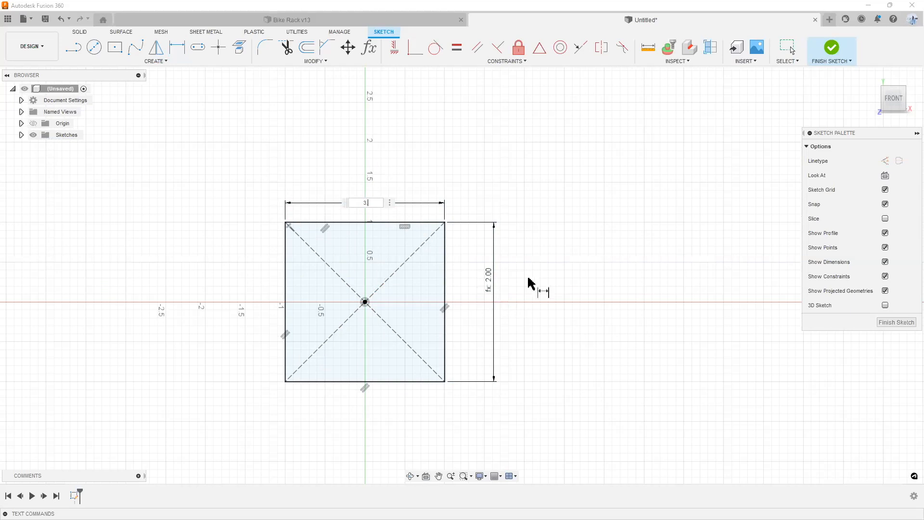
key(Return)
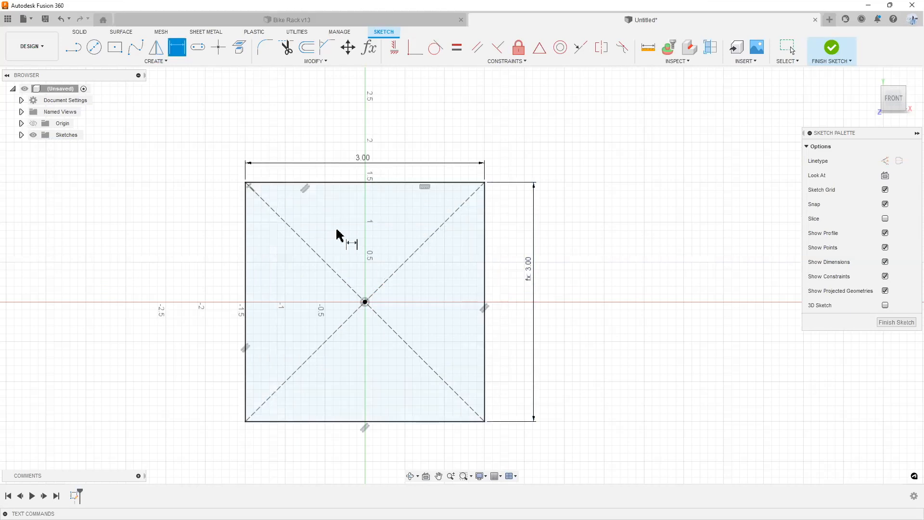
double_click(364, 160)
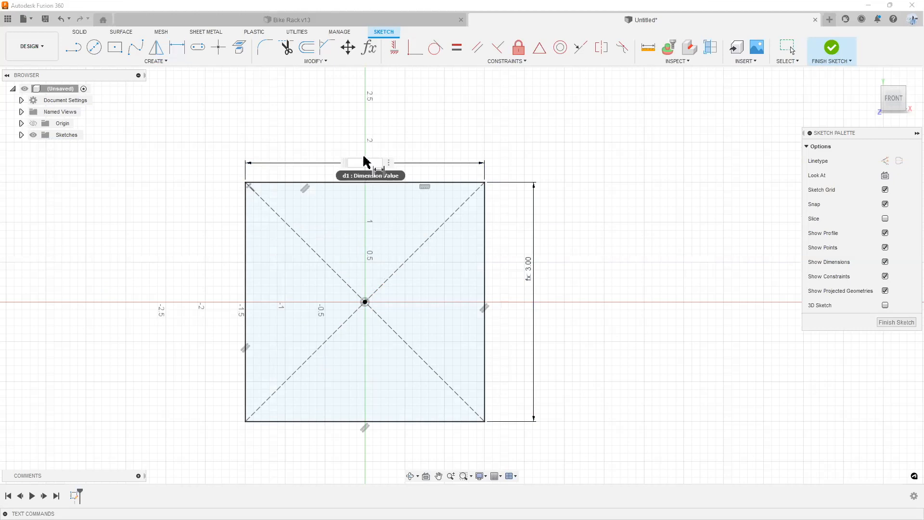
text(2)
key(Return)
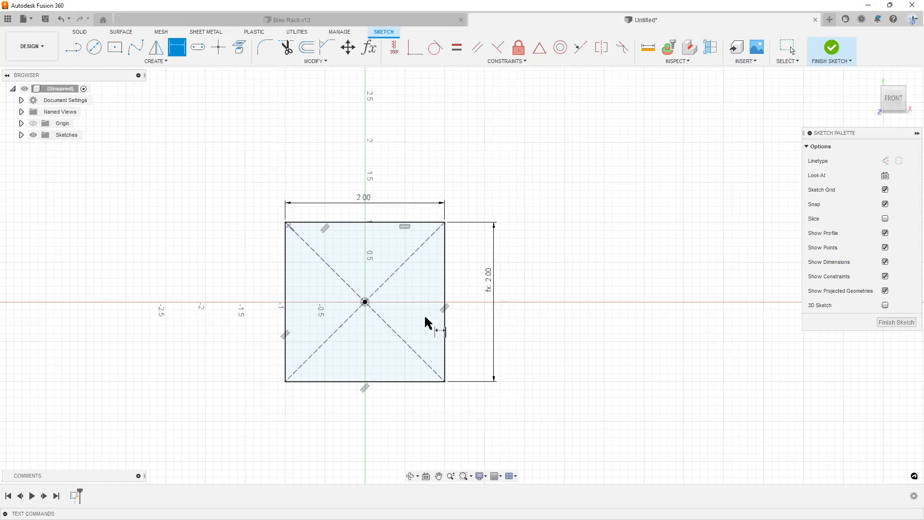
Fillet the four corners of the square with a 0.25 in radius
scroll(426, 322, up, 2)
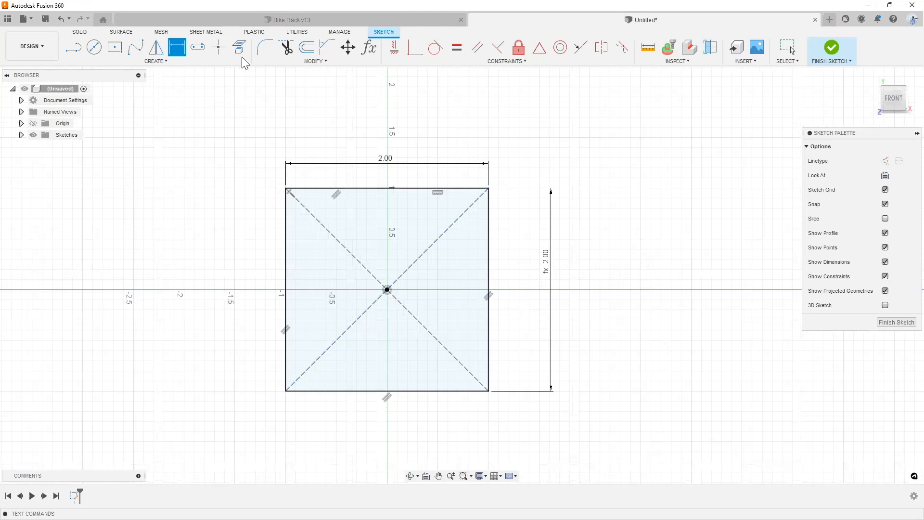
click(264, 47)
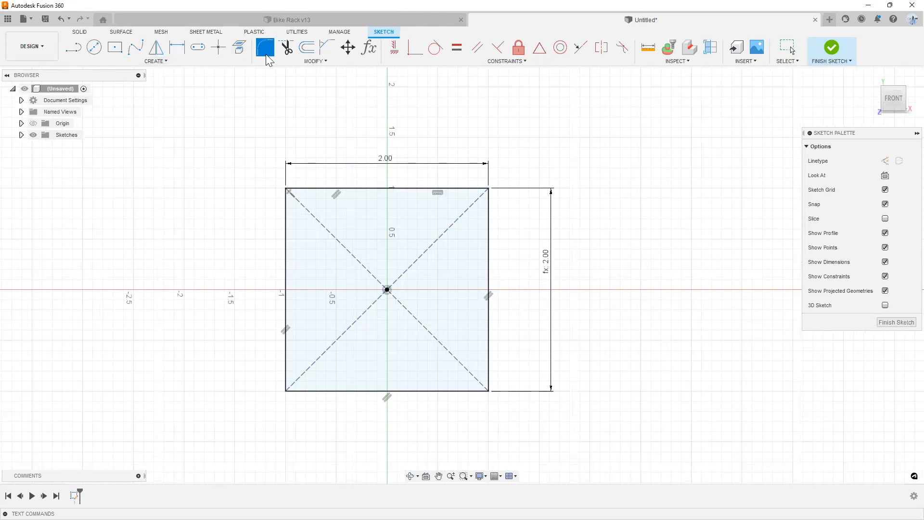
click(288, 212)
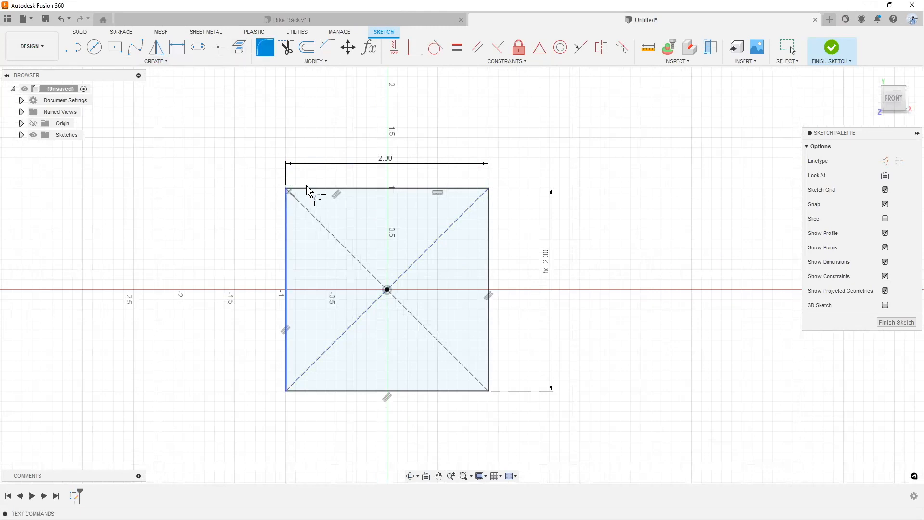
click(310, 189)
text(.25)
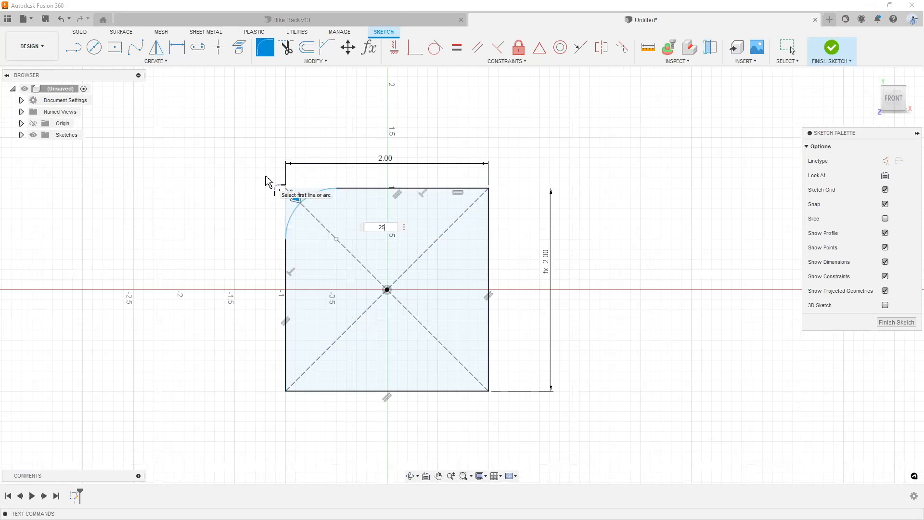
key(Return)
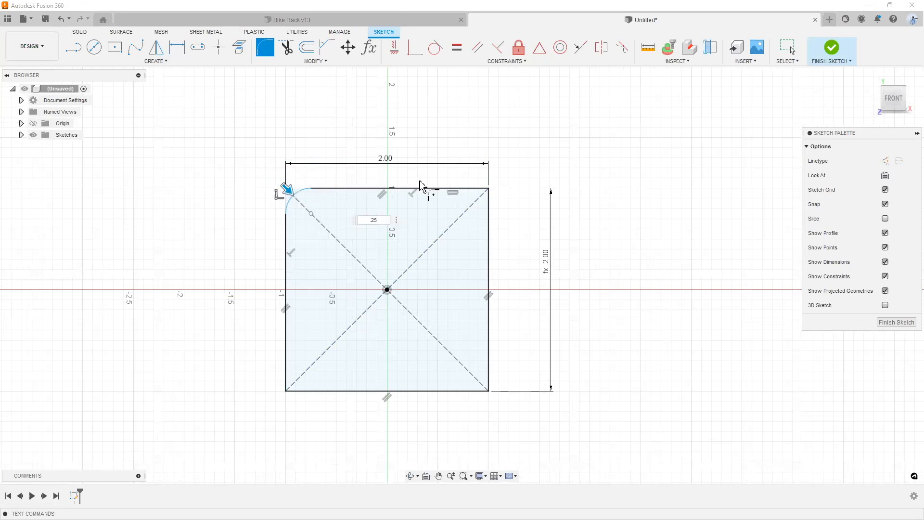
click(473, 189)
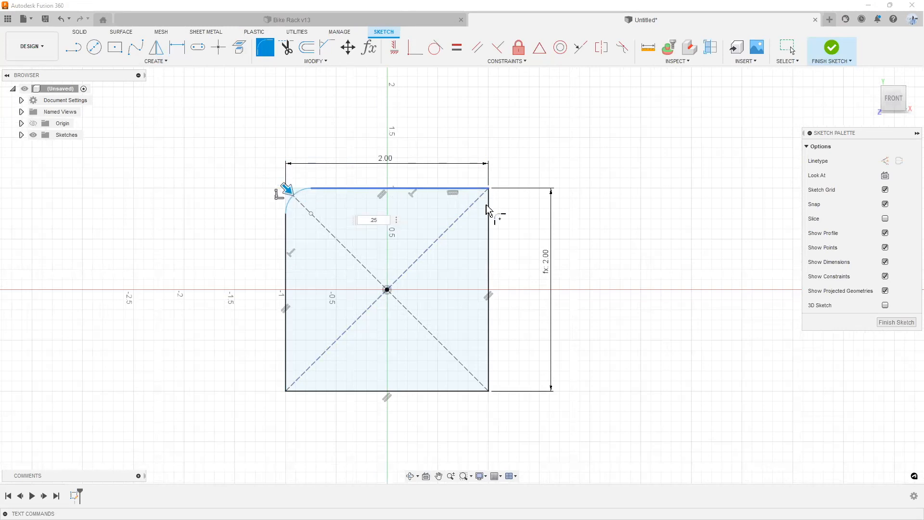
click(488, 212)
click(488, 373)
click(474, 390)
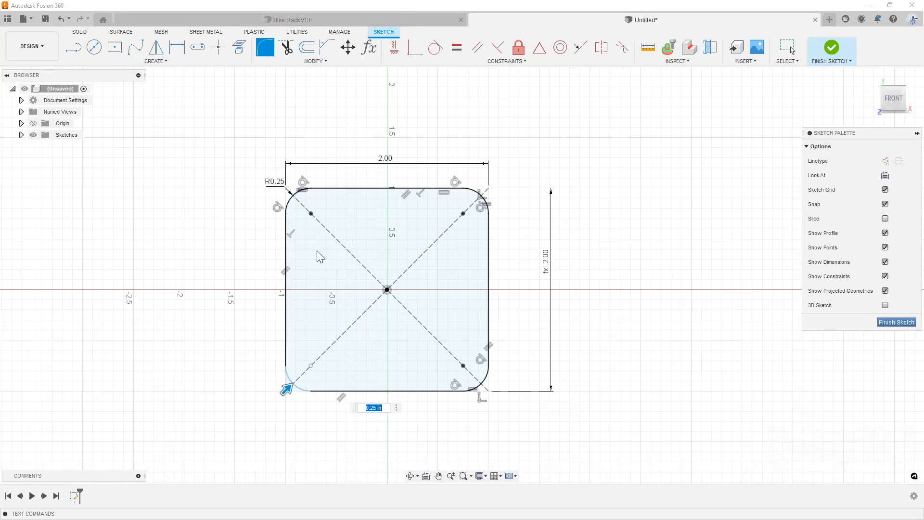
mouse_move(316, 250)
shift+middle_down()
mouse_move(421, 207)
mouse_move(440, 239)
mouse_move(455, 204)
shift+middle_up()
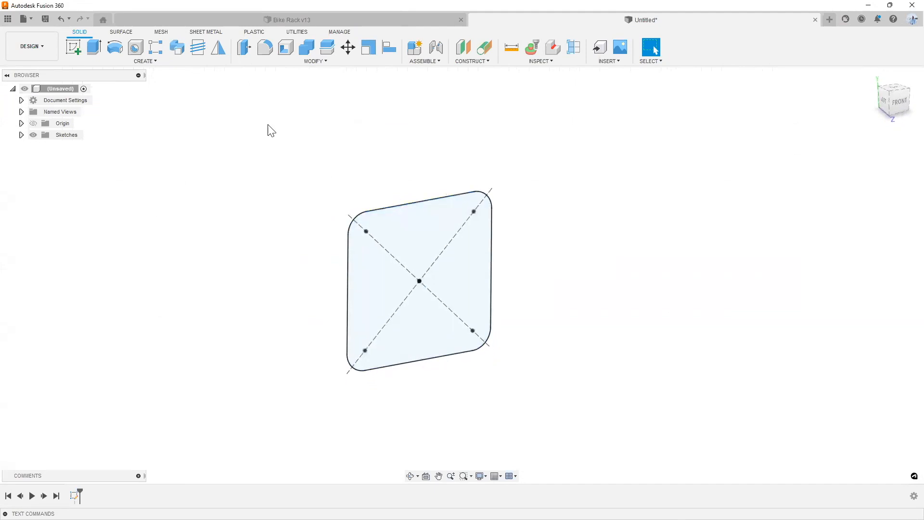
click(94, 47)
text(e-9)
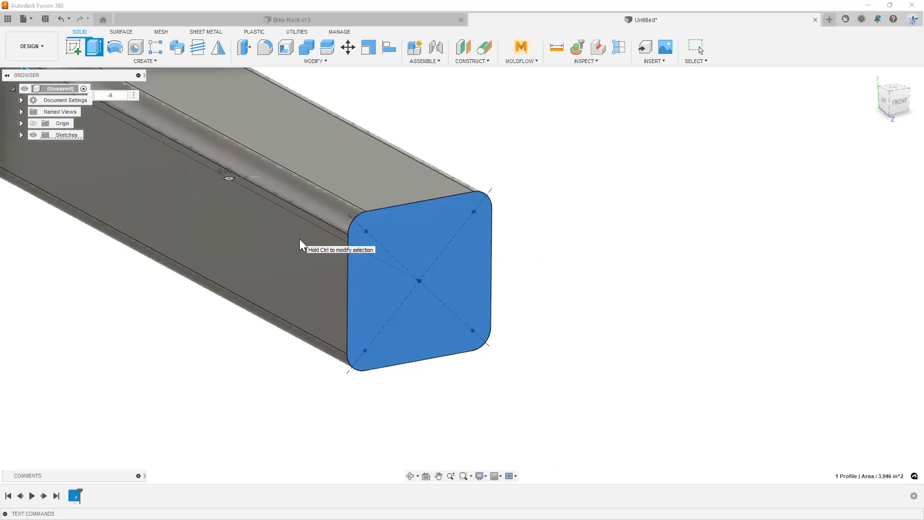
scroll(299, 239, down, 4)
scroll(364, 279, up, 2)
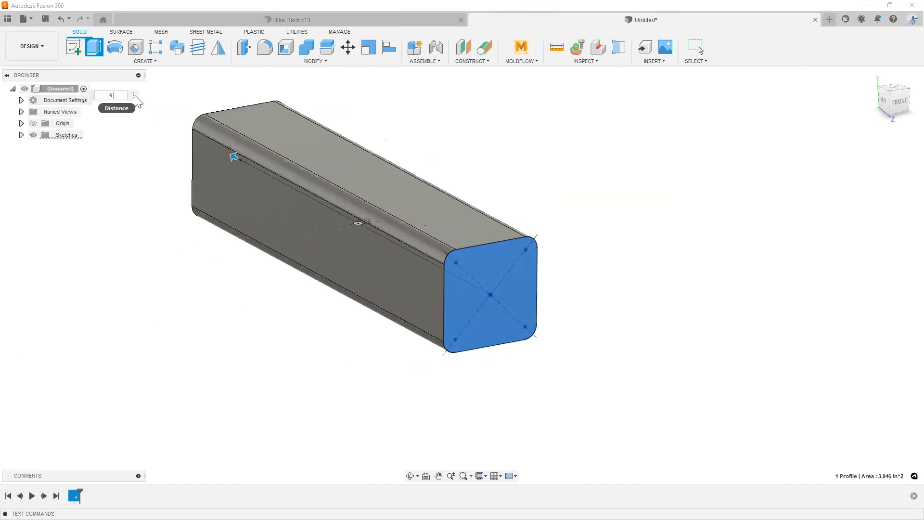
key(Escape)
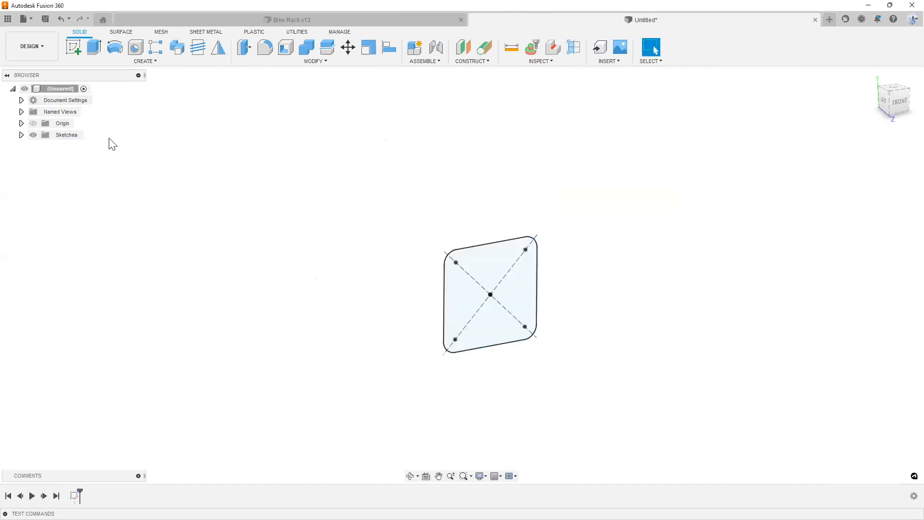
Extrude the rounded square profile by -9 in into a solid bar
click(93, 49)
click(510, 302)
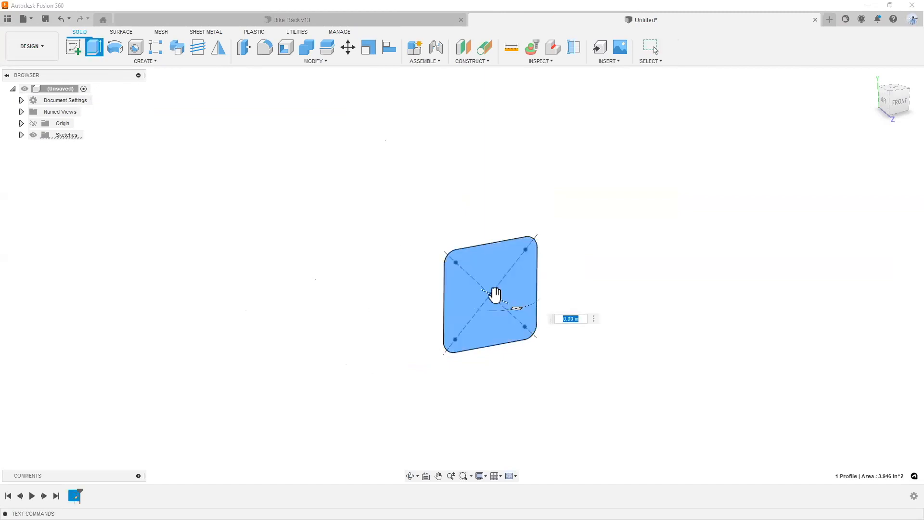
text(-)
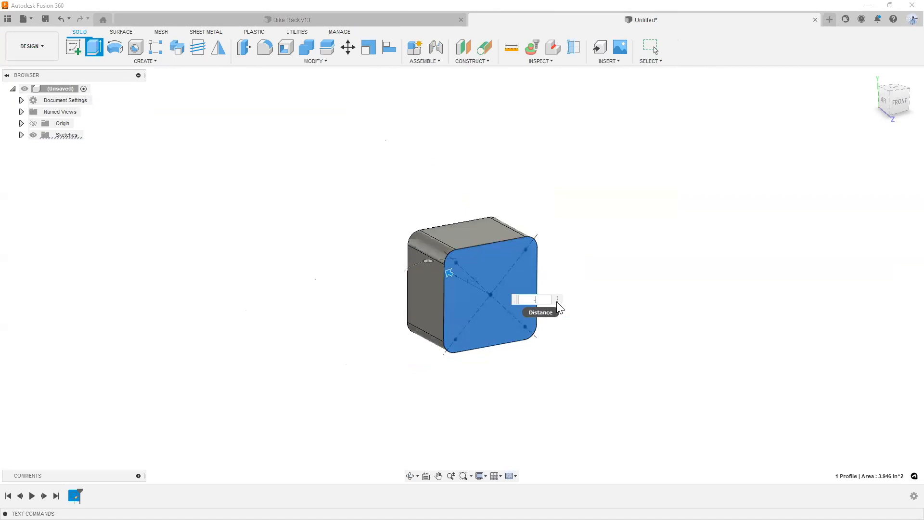
text(9.)
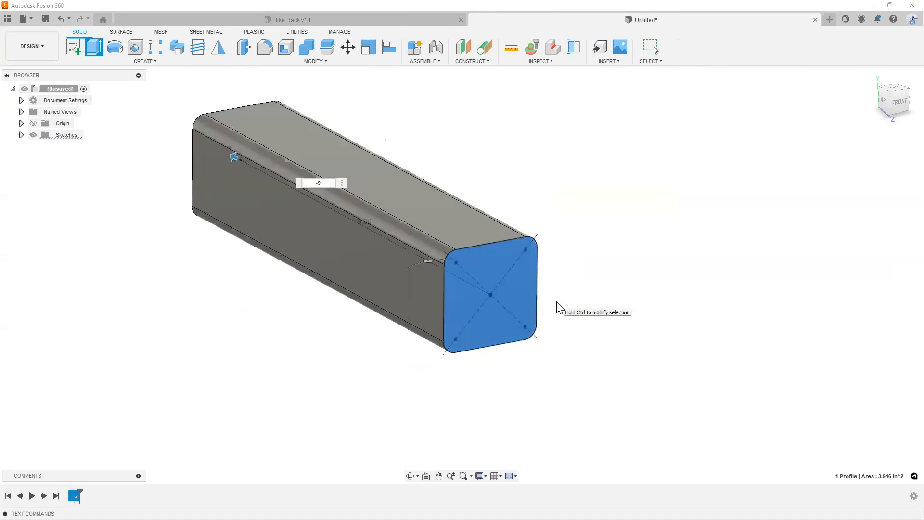
key(Return)
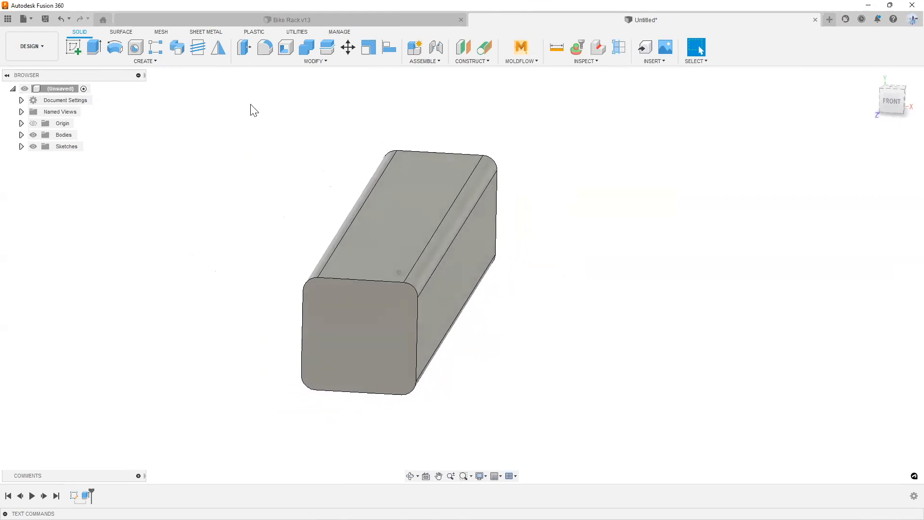
Shell the rounded bar with a 0.25 in wall thickness, removing the front end face
click(308, 65)
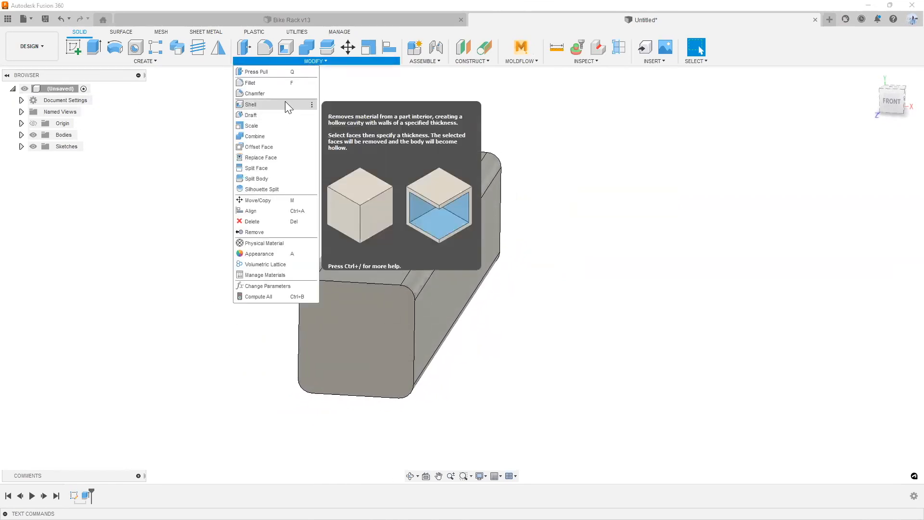
click(293, 125)
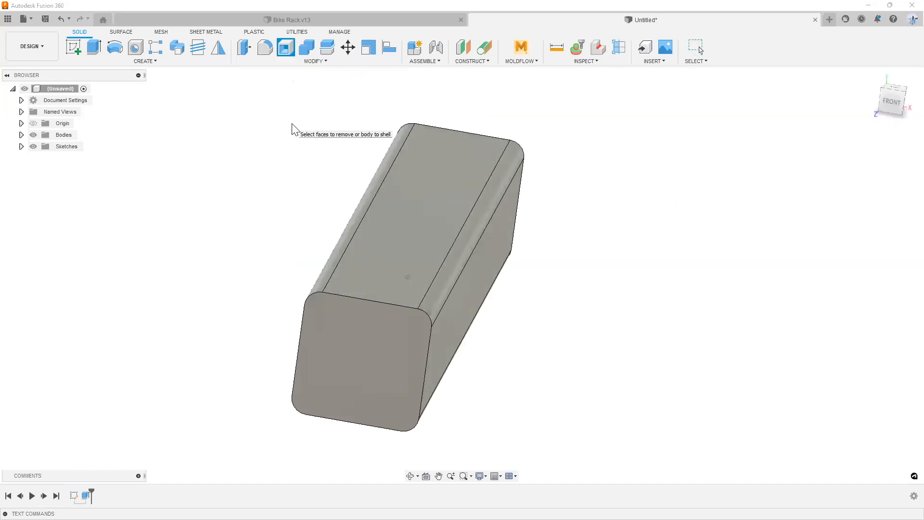
click(315, 375)
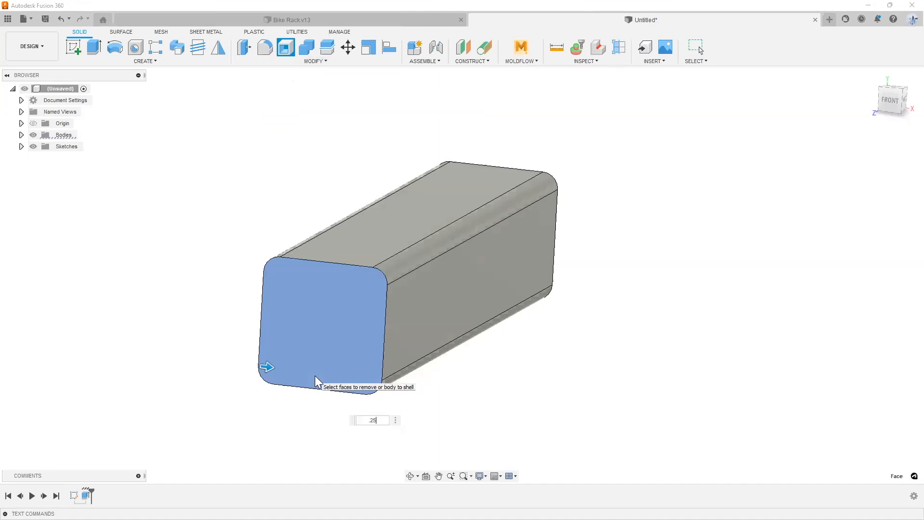
shift+middle_drag(314, 376, 319, 380)
shift+middle_drag(328, 323, 306, 317)
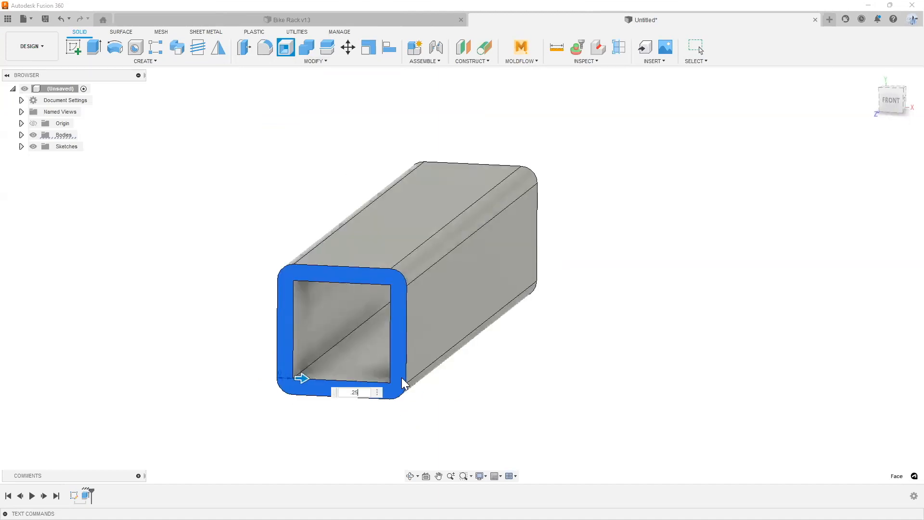
key(Return)
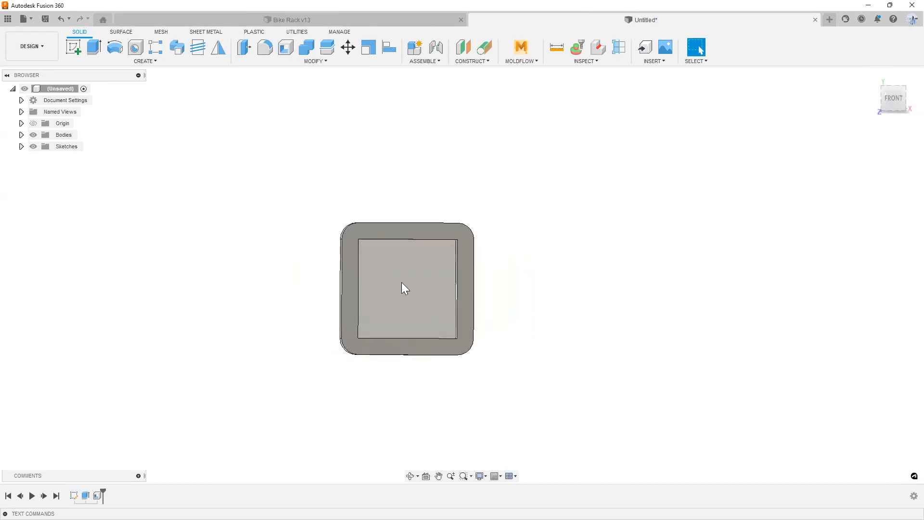
Delete the closed face at the far end of the cavity so the tube is open through its full length
click(401, 282)
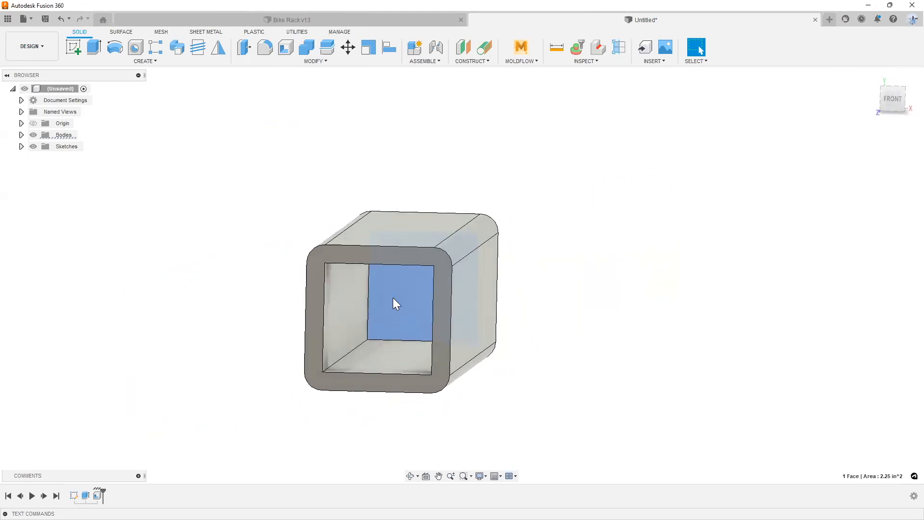
key(Delete)
mouse_move(396, 303)
shift+middle_down()
mouse_move(398, 326)
mouse_move(443, 309)
mouse_move(423, 310)
mouse_move(609, 362)
mouse_move(544, 337)
shift+middle_up()
shift+middle_drag(597, 355, 538, 315)
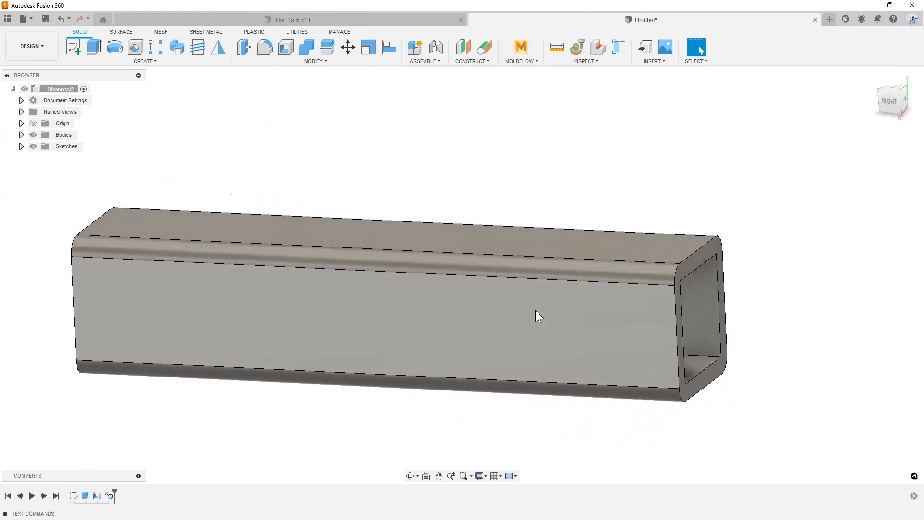
scroll(393, 273, down, 1)
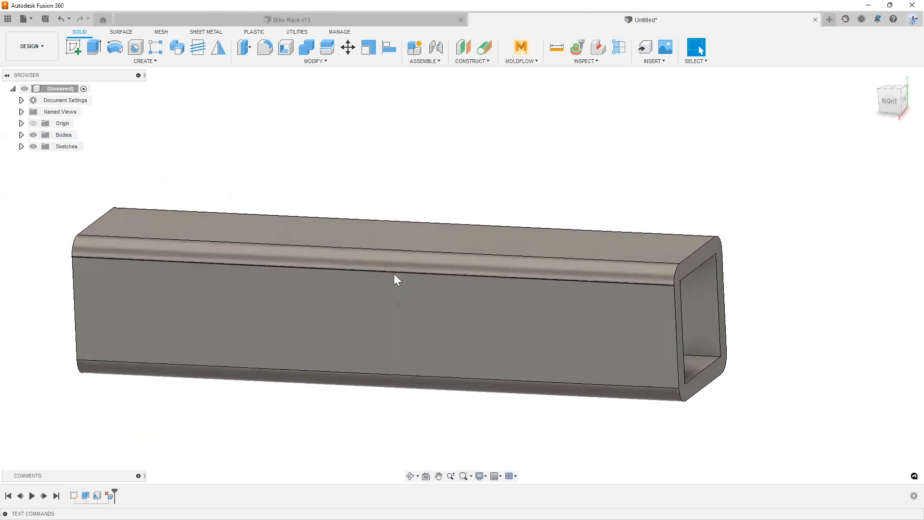
scroll(394, 273, down, 1)
shift+middle_drag(393, 274, 305, 283)
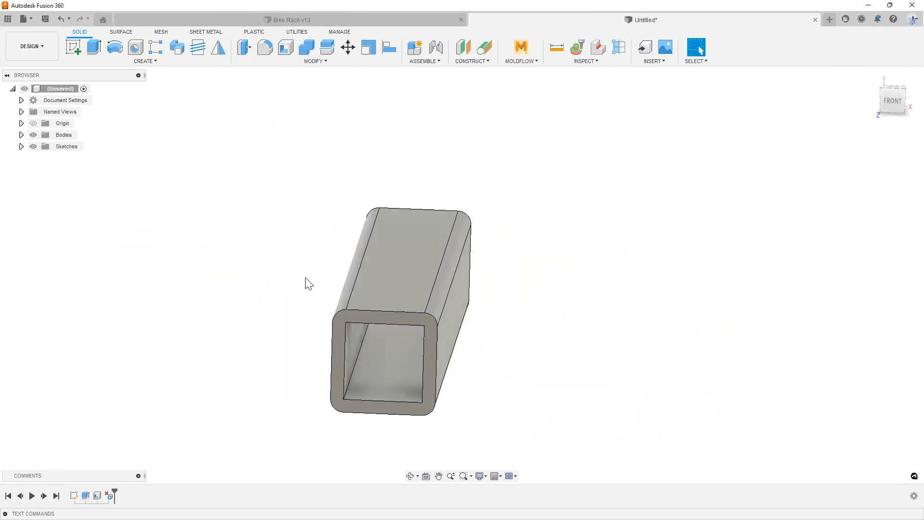
Fillet the four long inner edges of the tube with a 0.25 in radius
scroll(305, 282, up, 1)
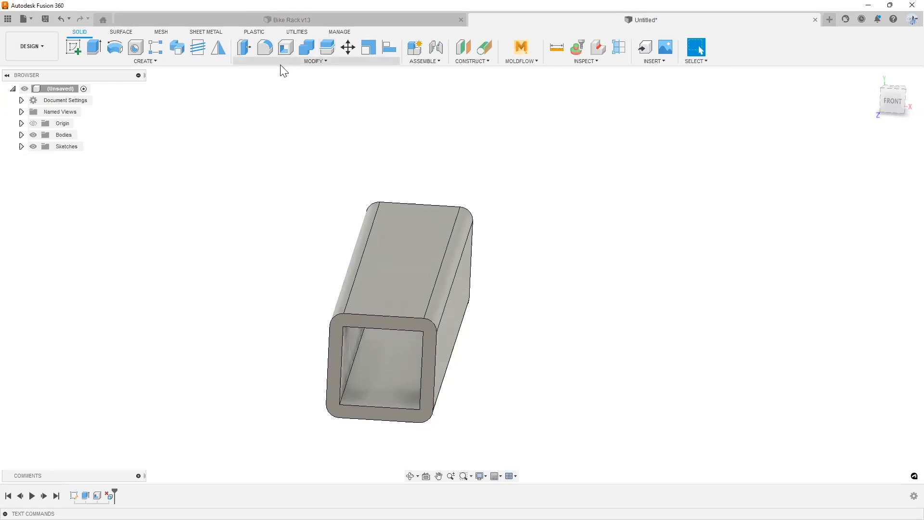
shift+middle_drag(301, 163, 277, 180)
scroll(291, 149, up, 8)
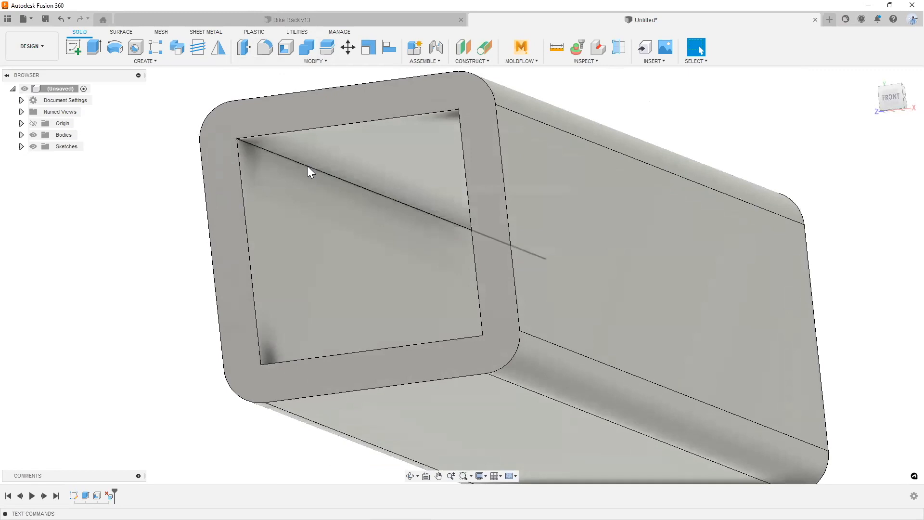
shift+middle_drag(307, 165, 310, 168)
click(245, 48)
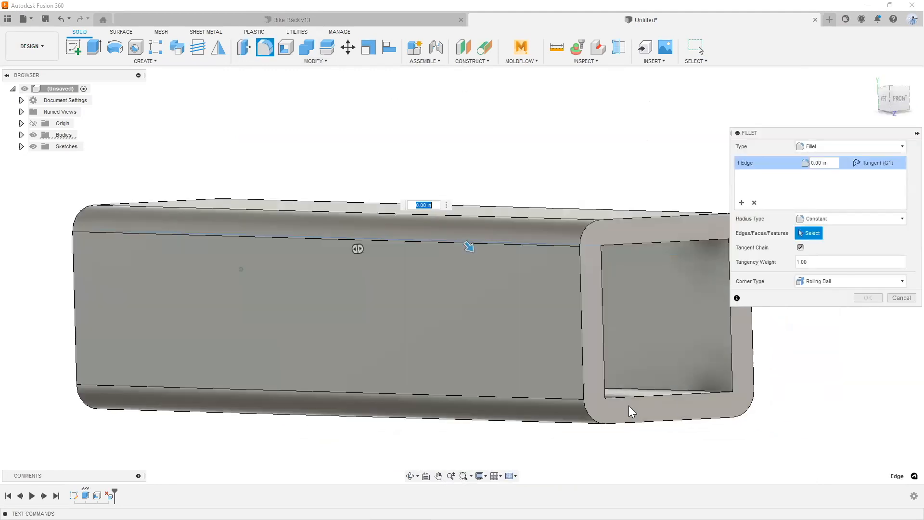
middle_drag(631, 409, 571, 403)
shift+middle_drag(628, 282, 594, 258)
click(599, 252)
click(598, 252)
shift+middle_drag(527, 274, 320, 218)
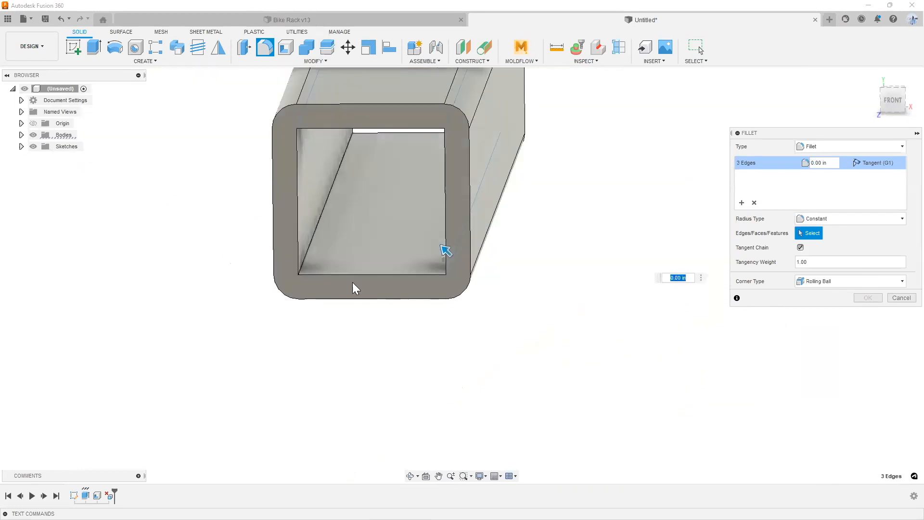
shift+middle_drag(346, 289, 314, 278)
click(313, 275)
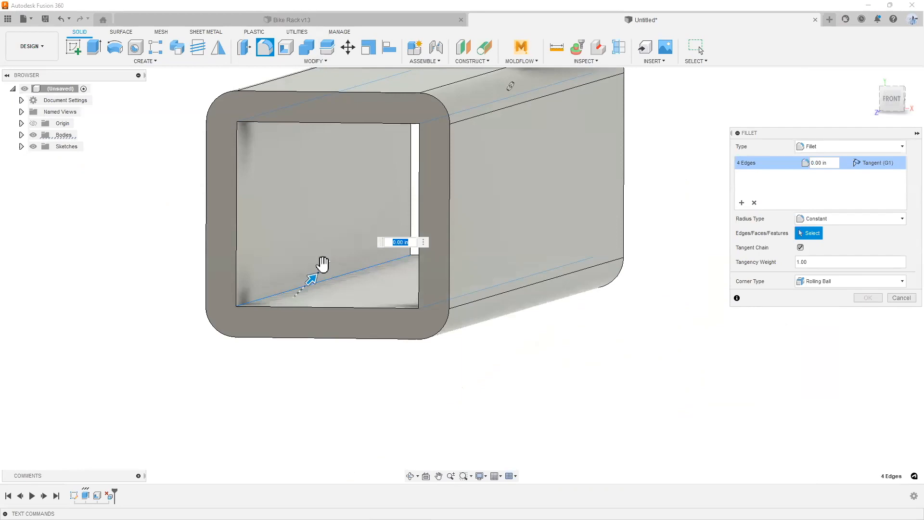
drag(323, 263, 322, 264)
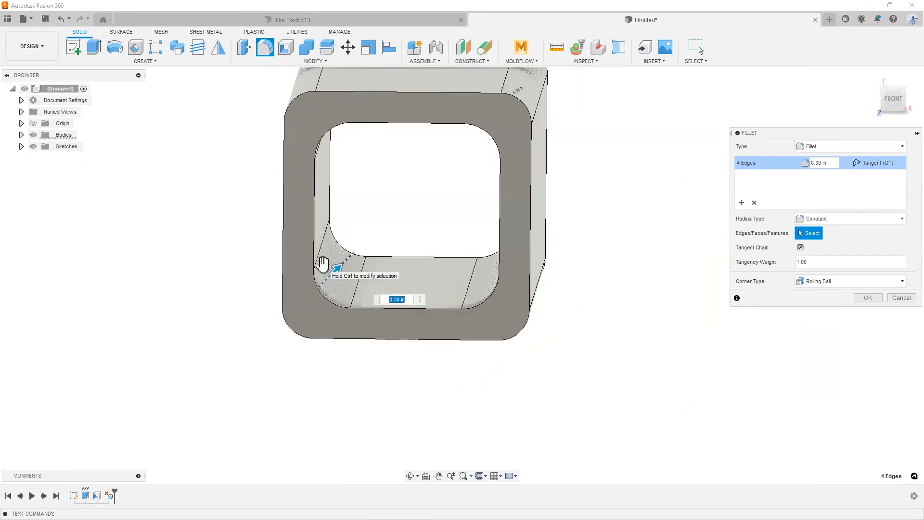
shift+middle_drag(322, 264, 324, 263)
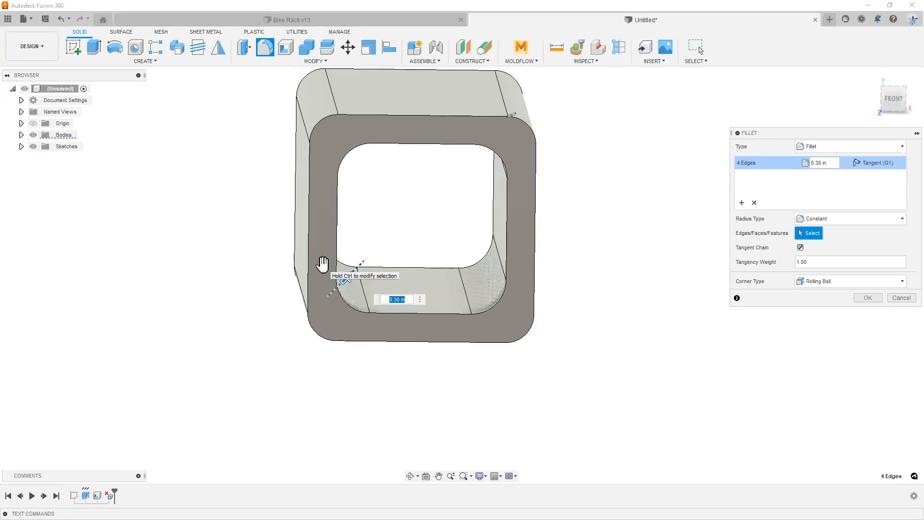
click(891, 100)
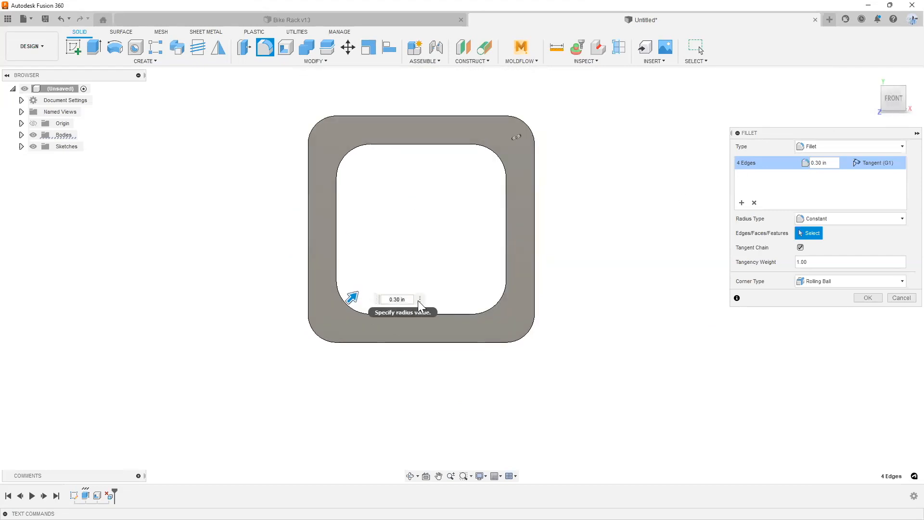
text(.25)
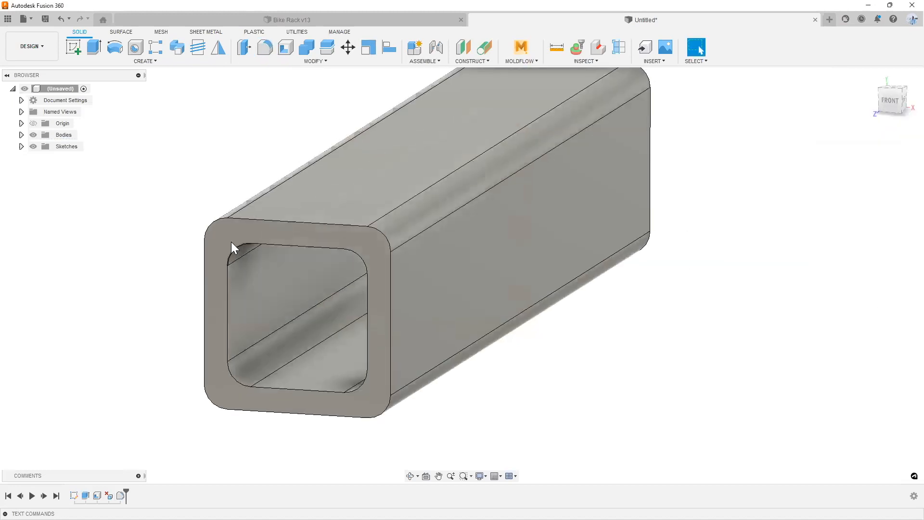
shift+middle_drag(231, 241, 438, 244)
shift+middle_drag(161, 194, 262, 212)
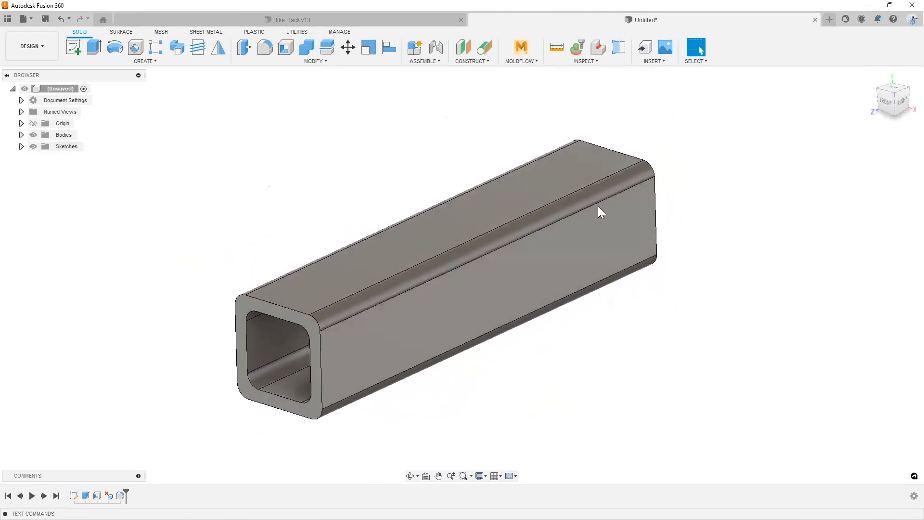
scroll(255, 336, down, 4)
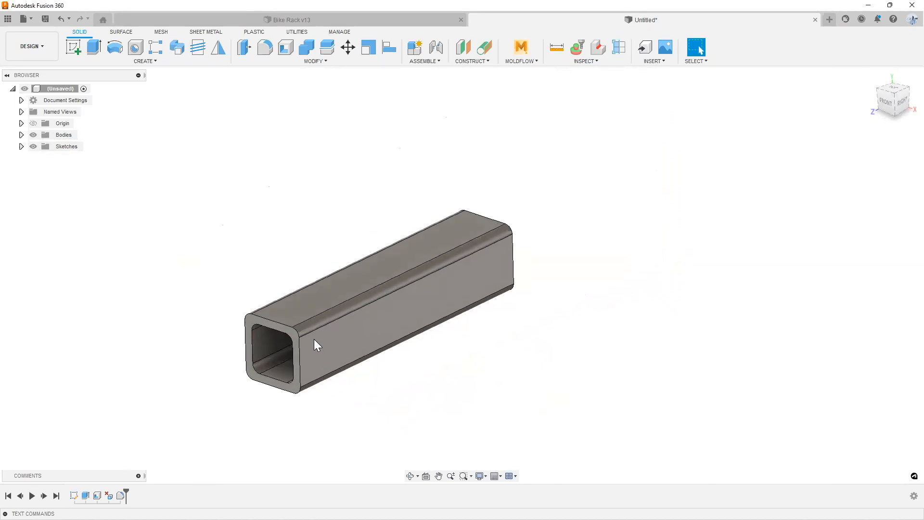
shift+middle_drag(314, 338, 313, 340)
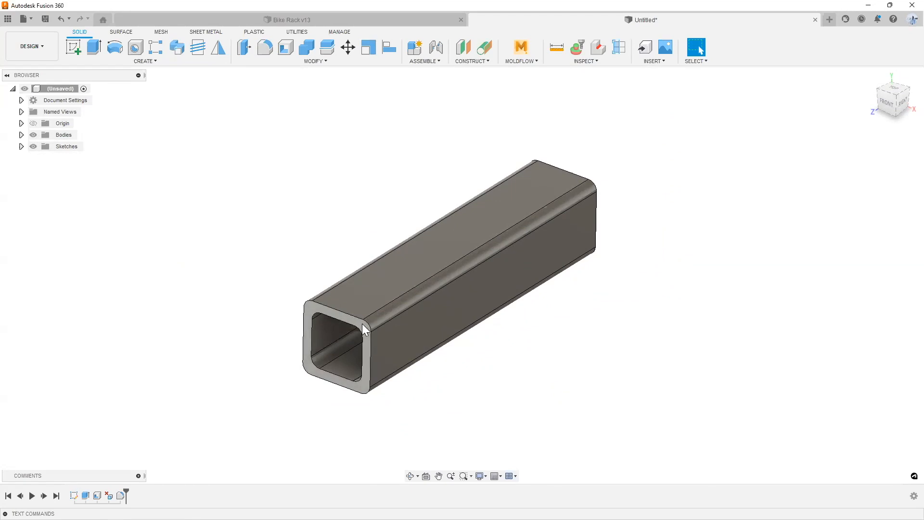
shift+middle_drag(325, 100, 326, 98)
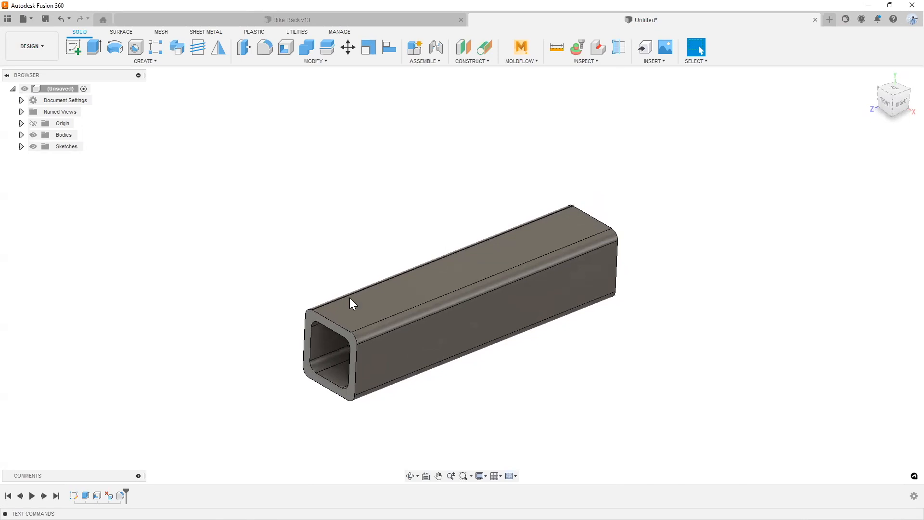
middle_drag(350, 297, 318, 316)
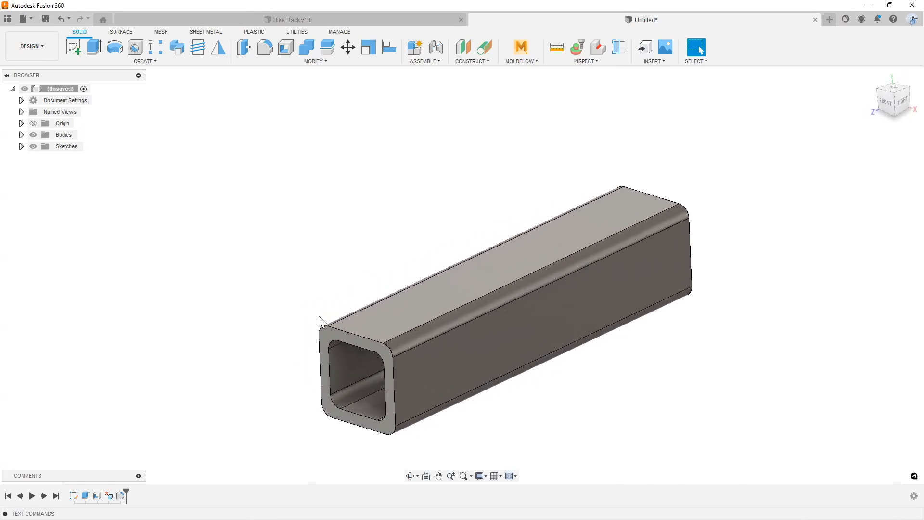
Convert the tube body into a component and name it TUBE A
click(22, 134)
right_click(68, 148)
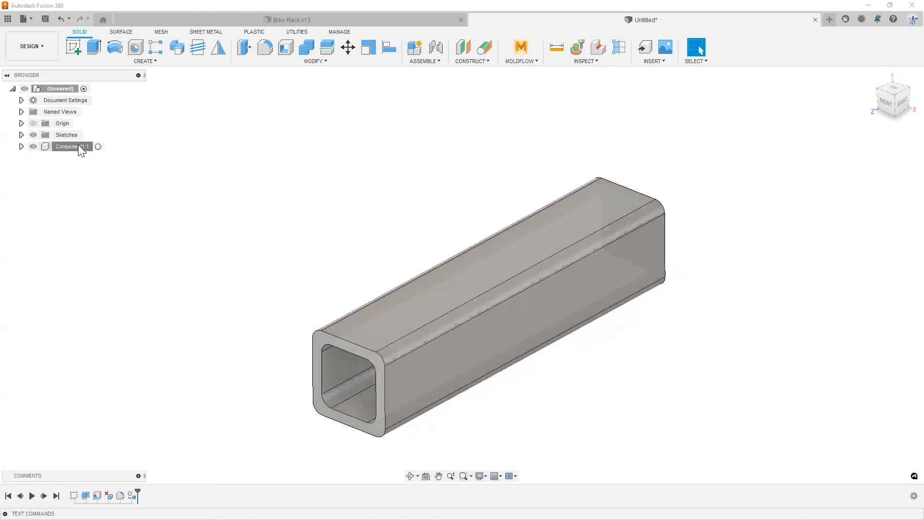
click(77, 146)
click(77, 147)
text(TUB)
key(Return)
click(127, 199)
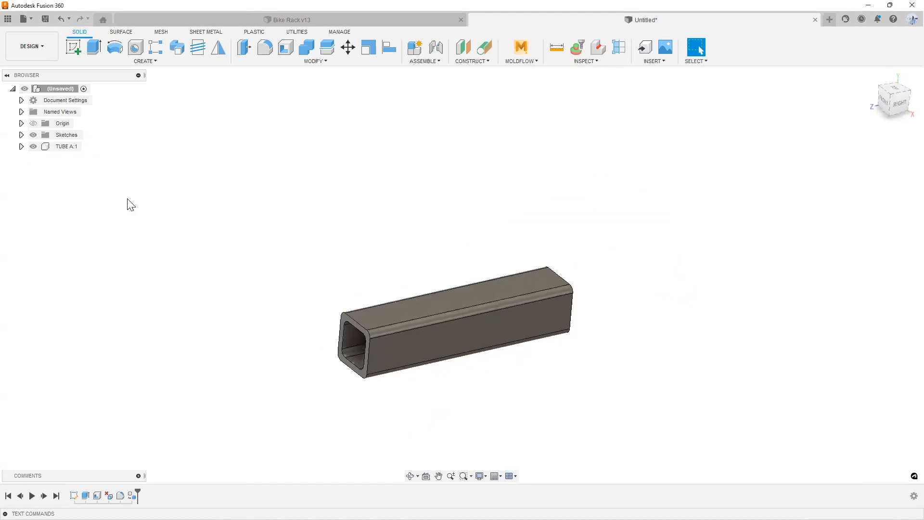
Copy TUBE A, paste it as a new independent component, and move the copy 11 in along the tube's axis
right_click(71, 146)
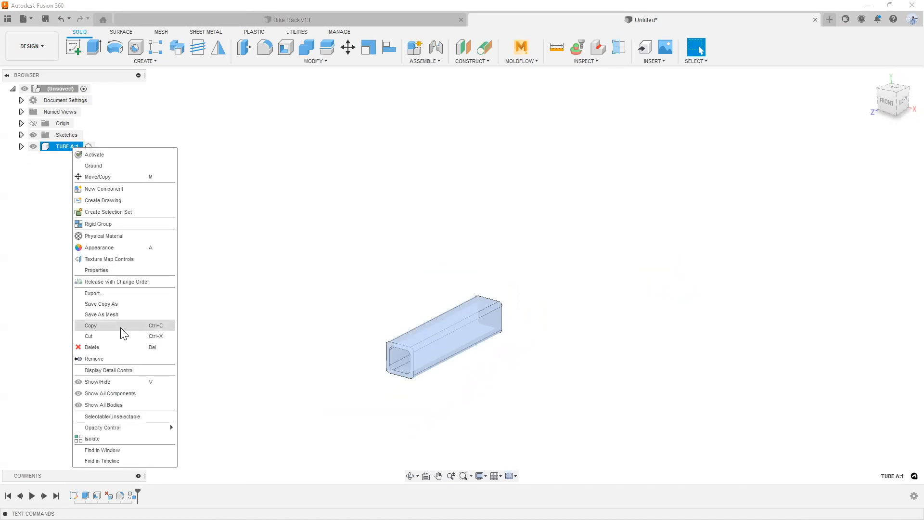
click(121, 327)
right_click(69, 89)
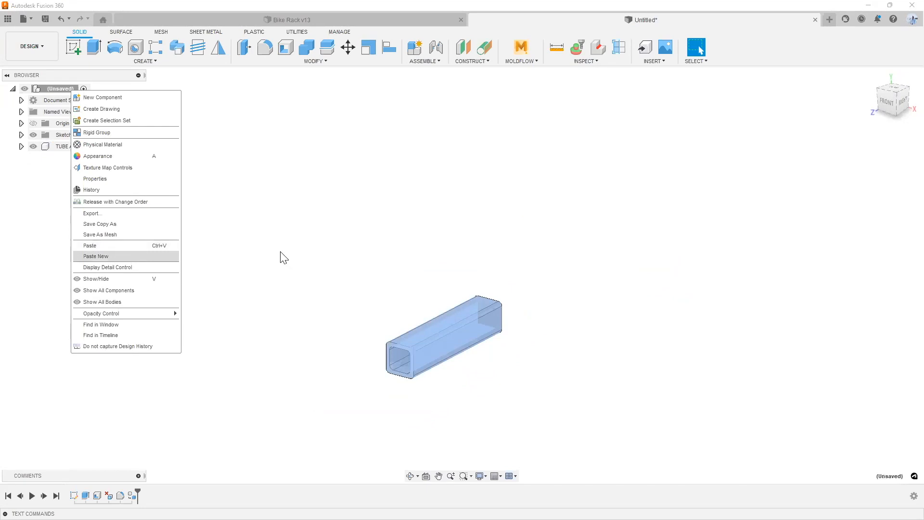
shift+middle_drag(439, 346, 284, 381)
drag(284, 381, 275, 383)
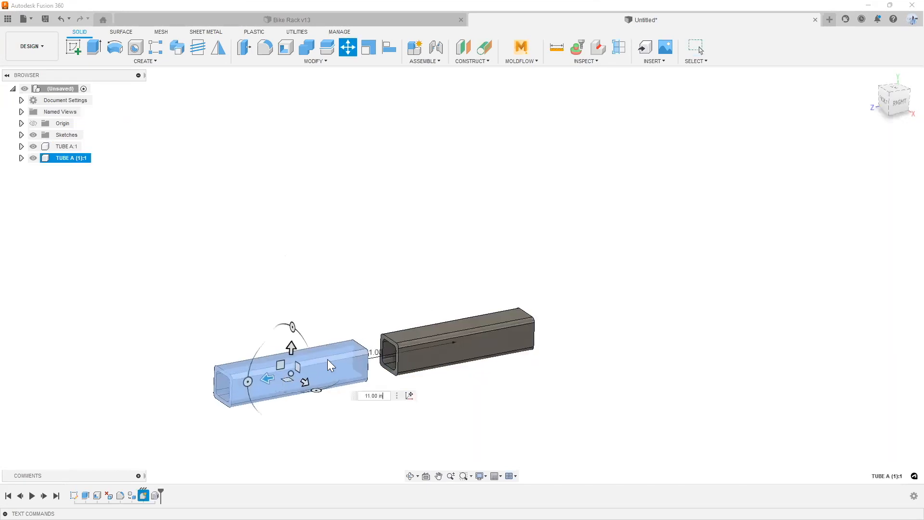
shift+middle_drag(392, 376, 409, 398)
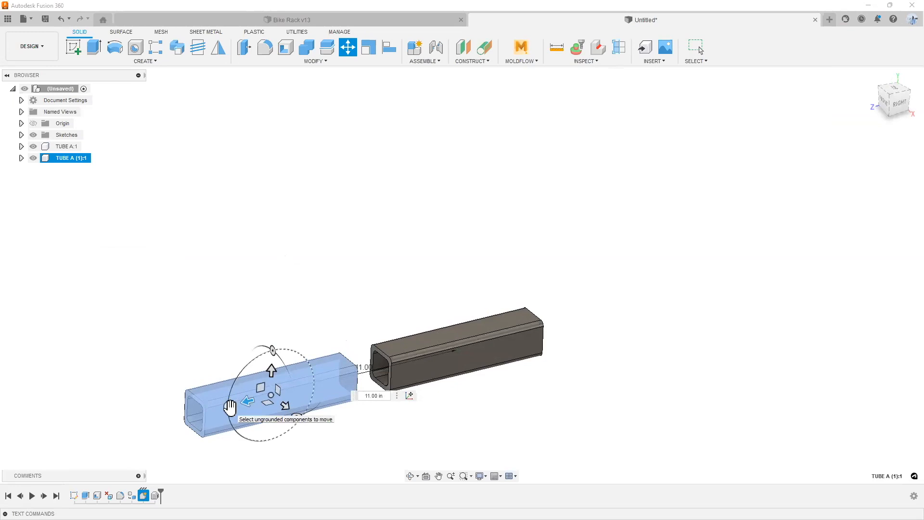
Rotate the copied tube by -90 degrees so it stands upright in the right side view
drag(230, 408, 292, 347)
shift+middle_drag(292, 346, 312, 344)
click(896, 103)
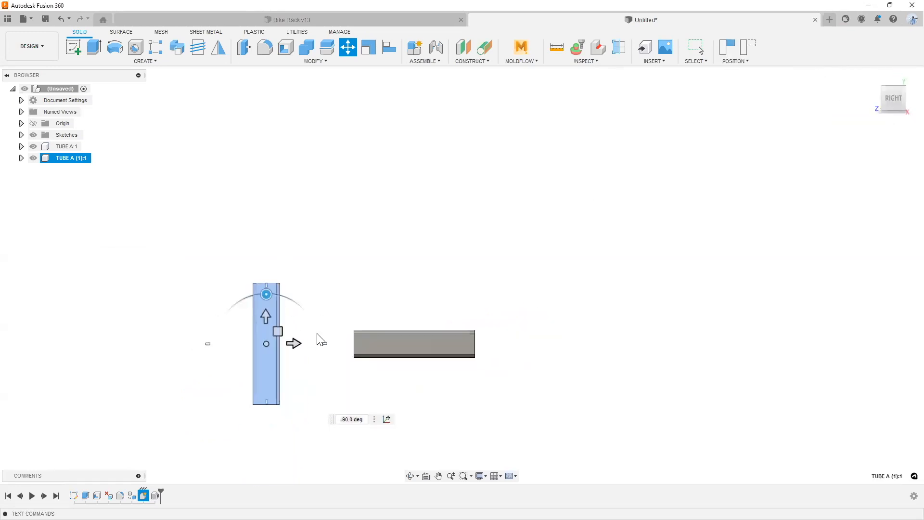
Raise the upright tube and move it 5.10 in sideways, placing it just beside the horizontal tube's open end
scroll(264, 332, up, 2)
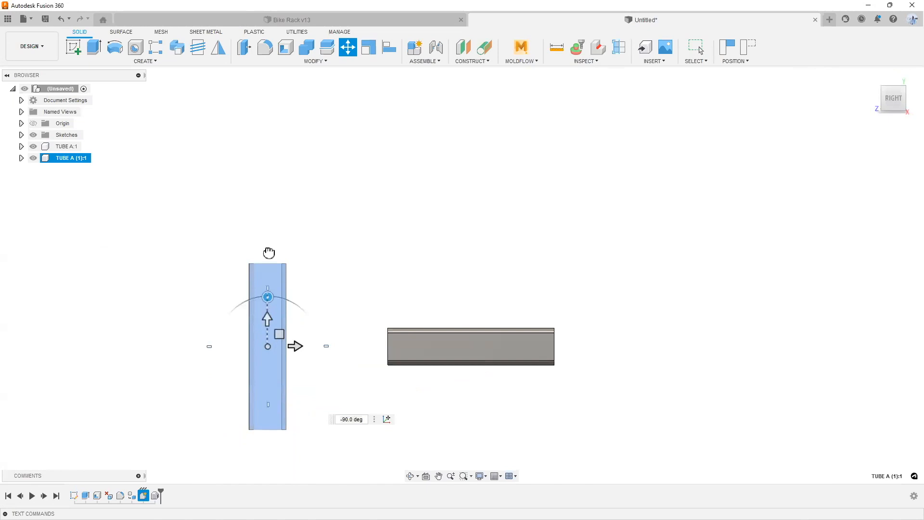
drag(268, 319, 269, 254)
drag(295, 282, 388, 274)
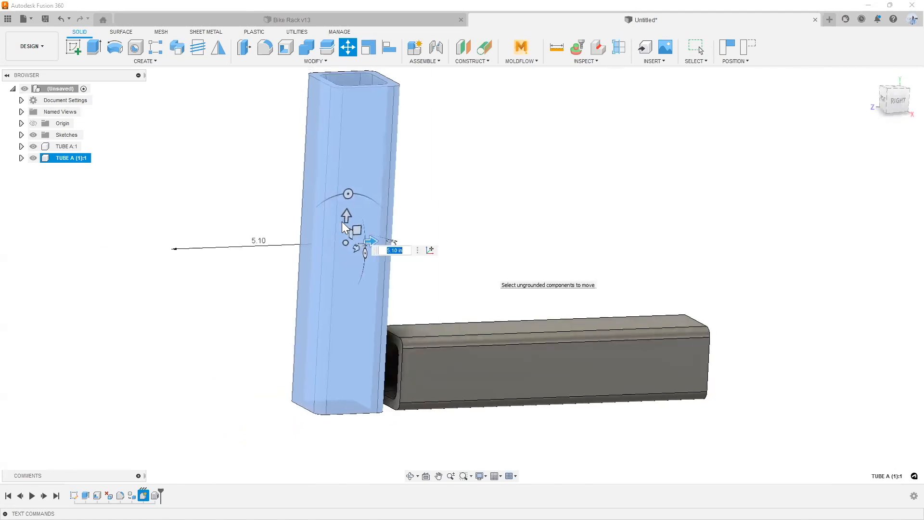
key(Return)
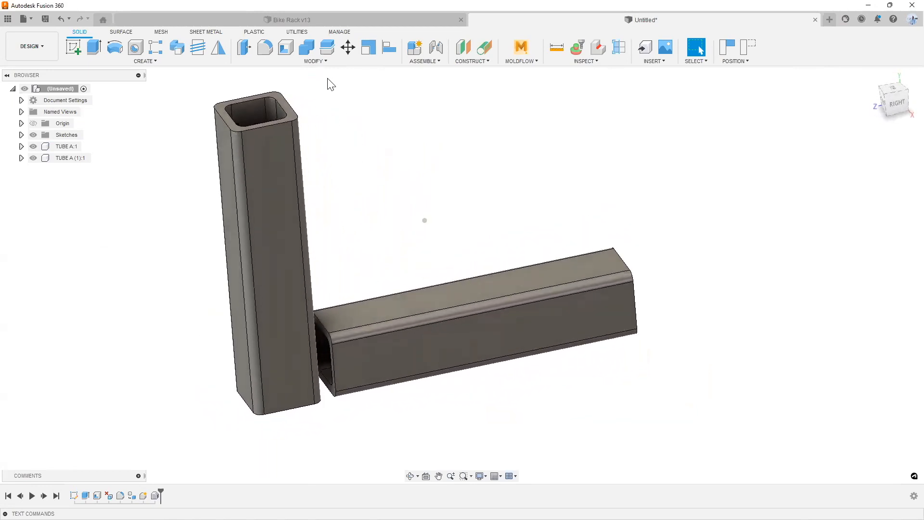
click(327, 60)
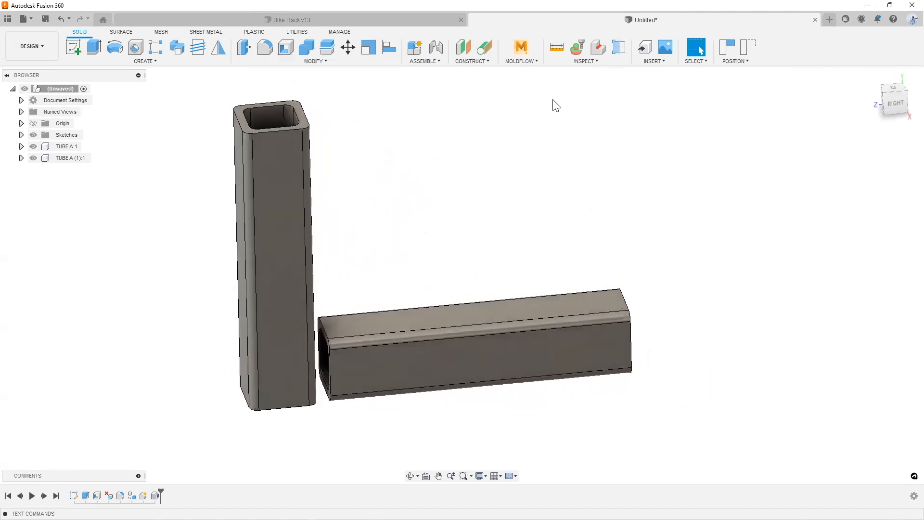
click(438, 62)
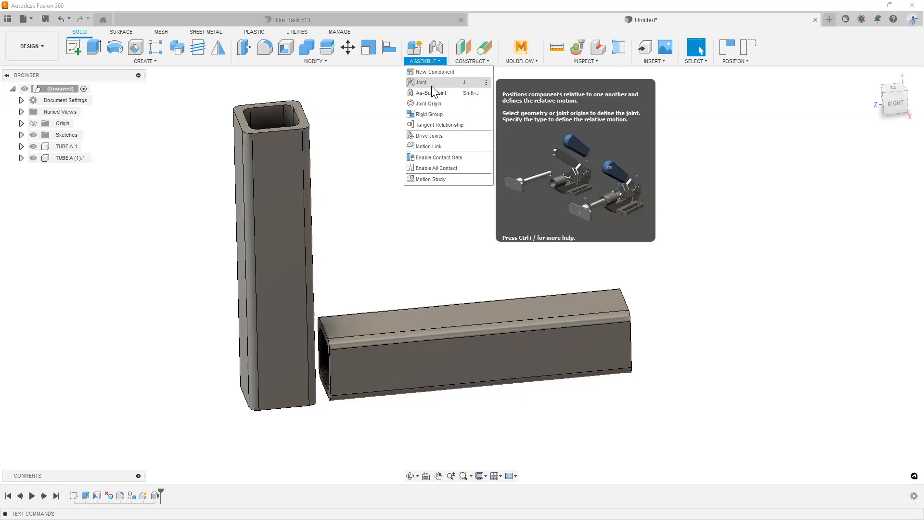
click(327, 62)
click(329, 63)
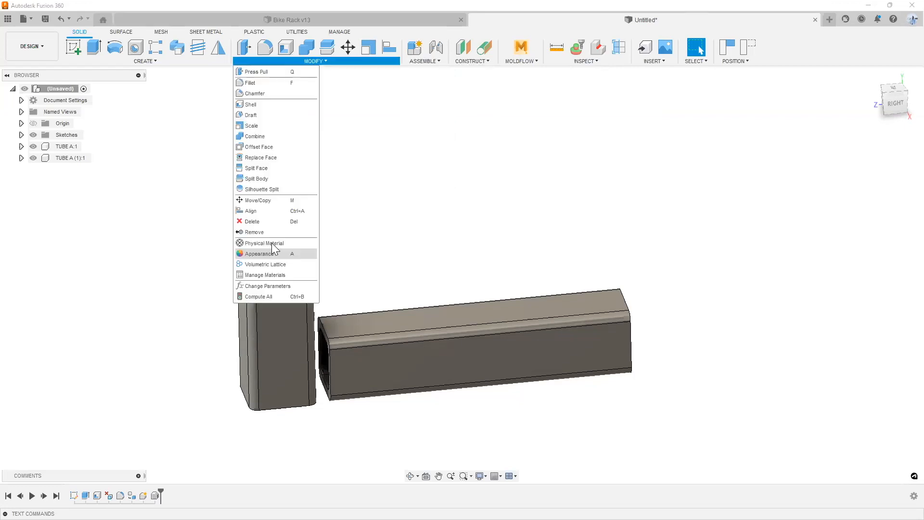
click(433, 63)
click(431, 60)
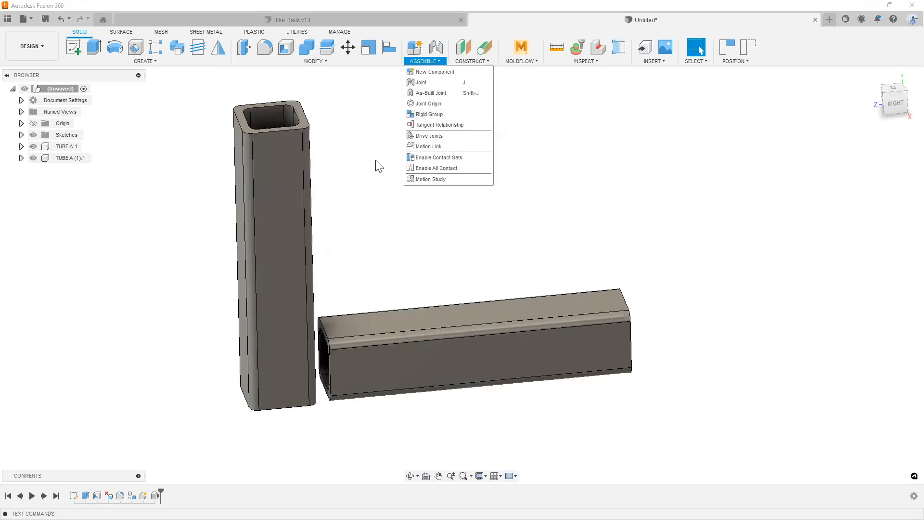
shift+middle_drag(391, 151, 390, 152)
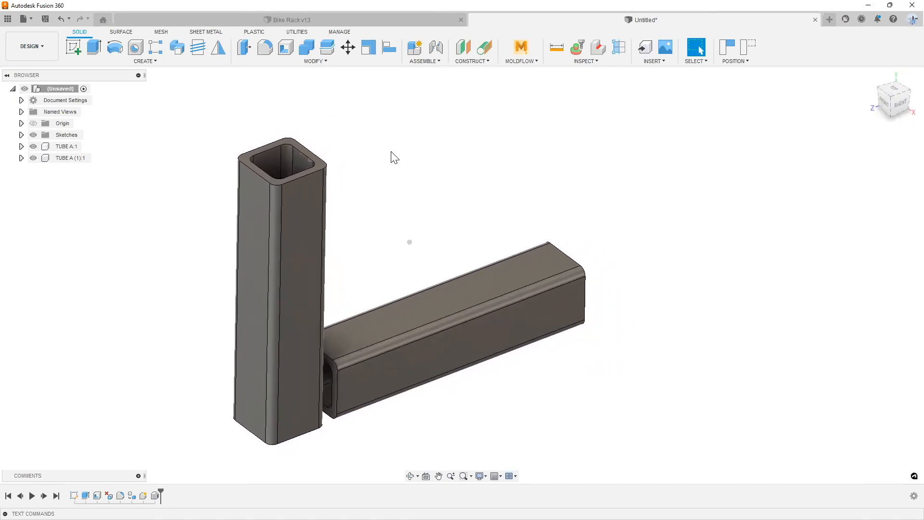
shift+middle_drag(391, 153, 350, 149)
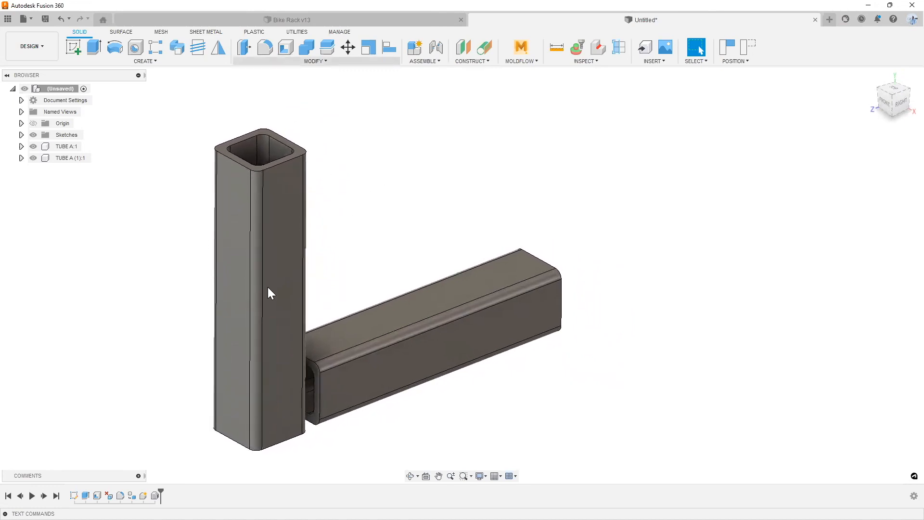
Align the upright tube's inner side face with the open end face of the horizontal tube
click(313, 61)
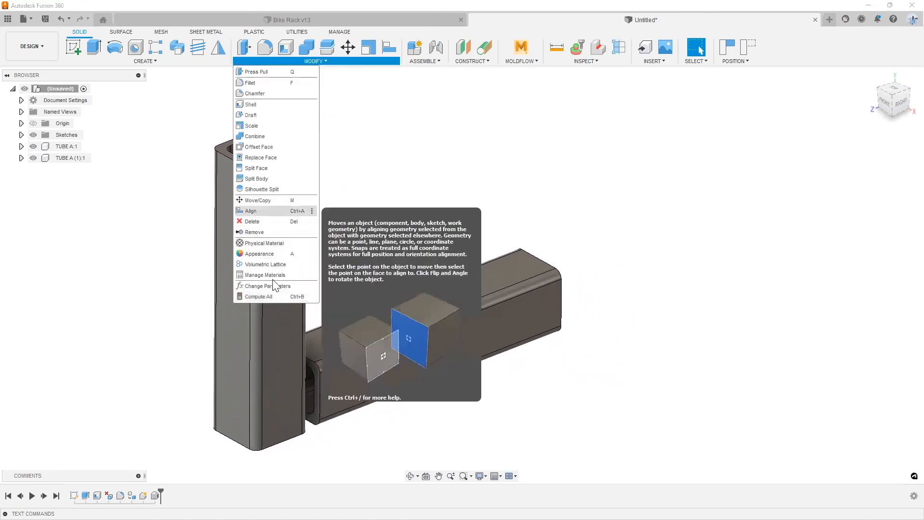
click(308, 211)
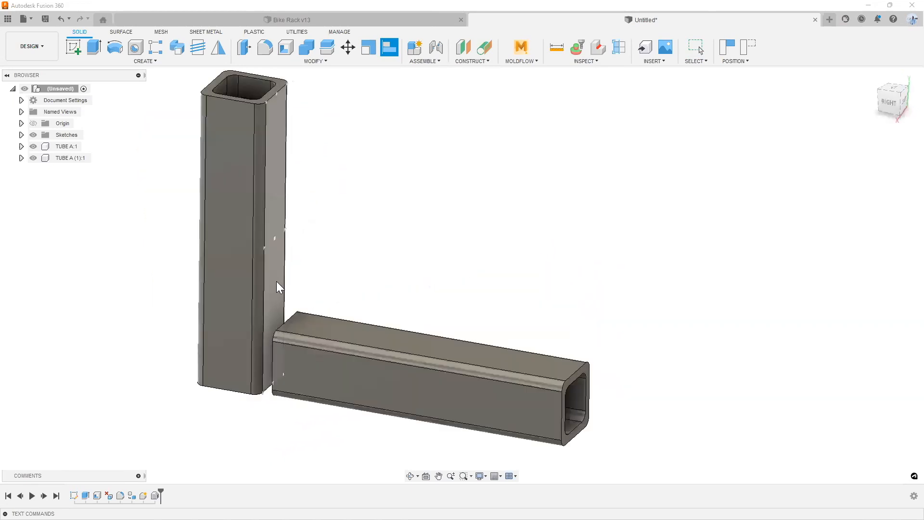
scroll(277, 285, up, 3)
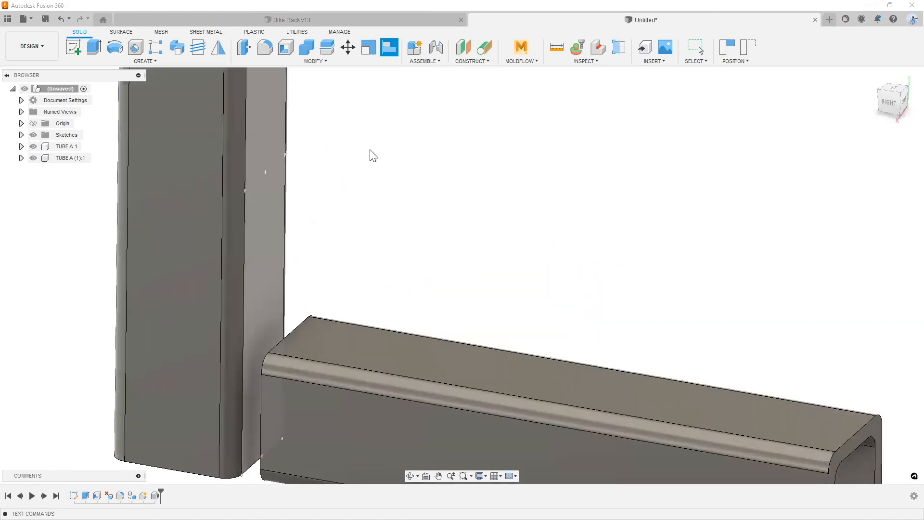
key(Escape)
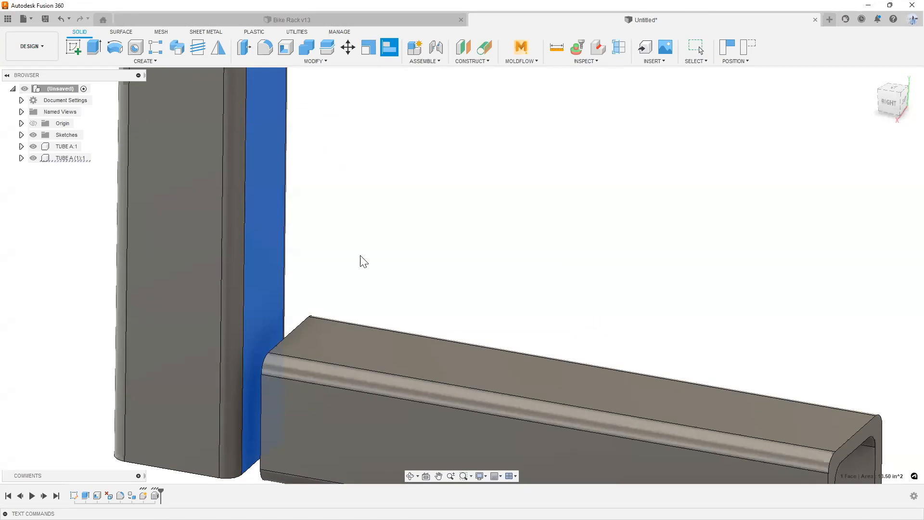
shift+middle_drag(361, 259, 284, 380)
scroll(285, 375, up, 4)
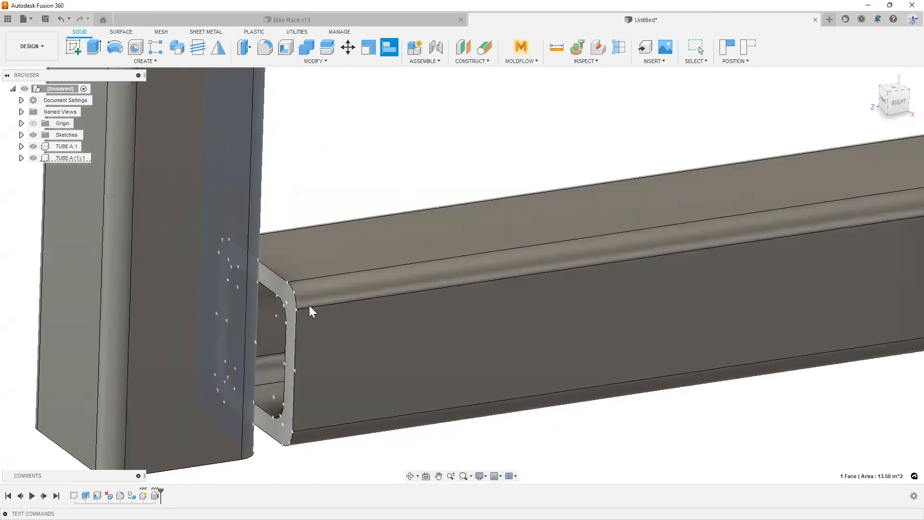
scroll(384, 270, down, 5)
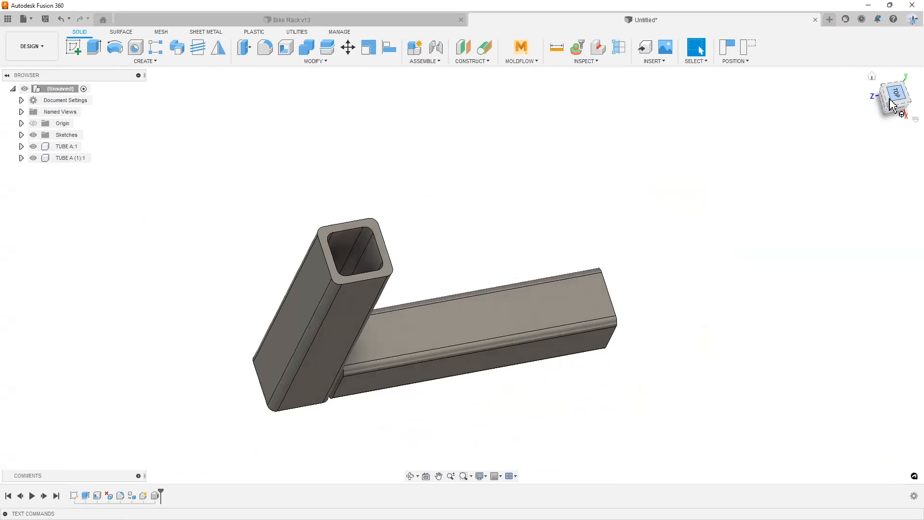
Extend the upright tube upward by offsetting its top end face 25 in with Press Pull
click(894, 90)
shift+middle_drag(328, 269, 246, 48)
click(246, 48)
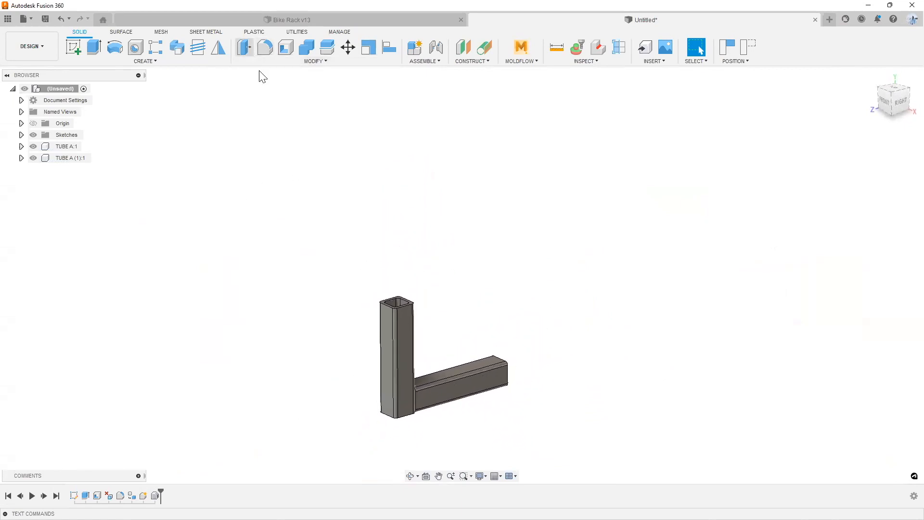
scroll(433, 315, up, 5)
scroll(355, 235, up, 2)
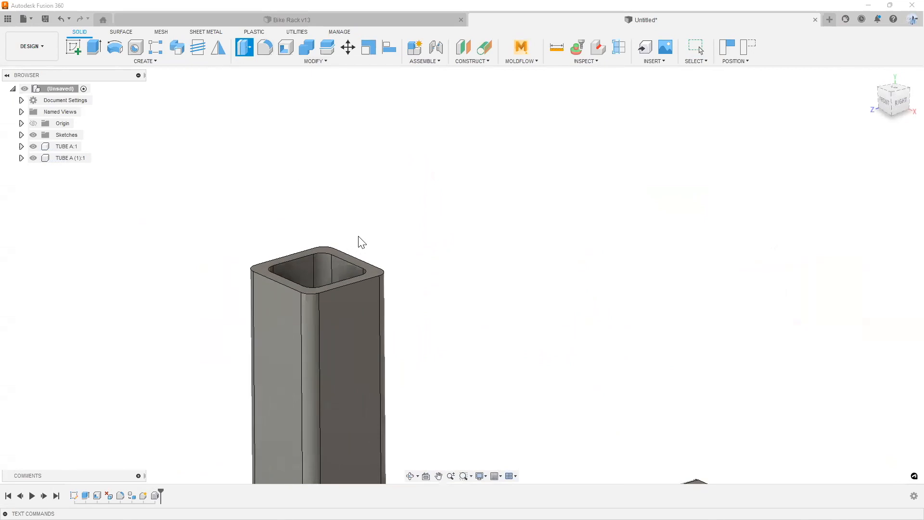
click(374, 274)
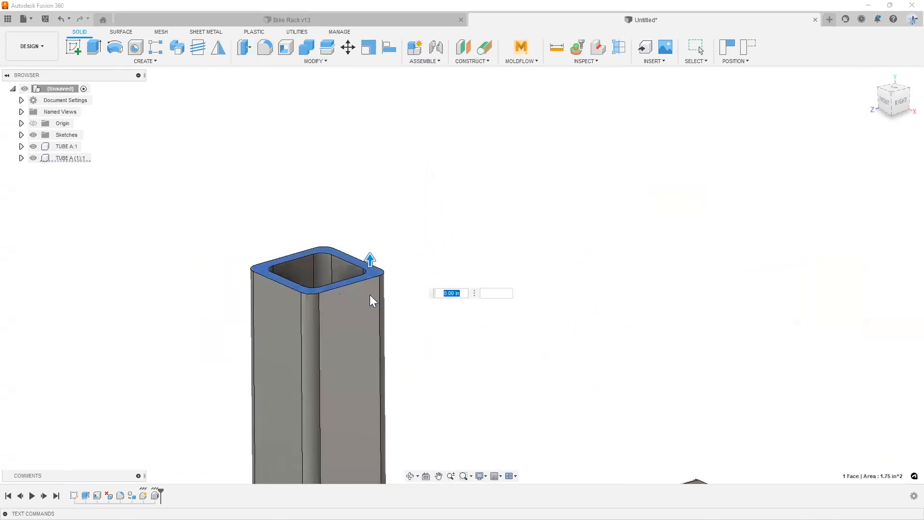
scroll(360, 285, down, 5)
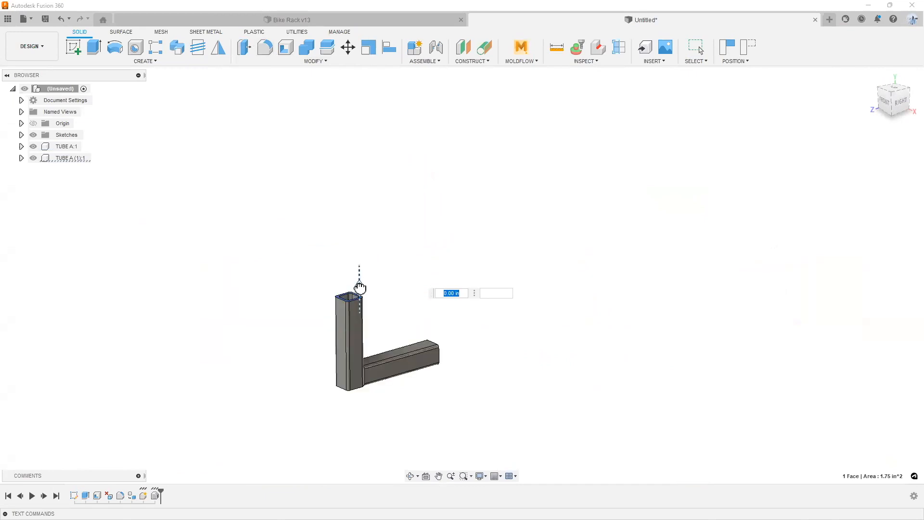
drag(359, 287, 367, 87)
scroll(364, 265, down, 3)
scroll(378, 177, up, 1)
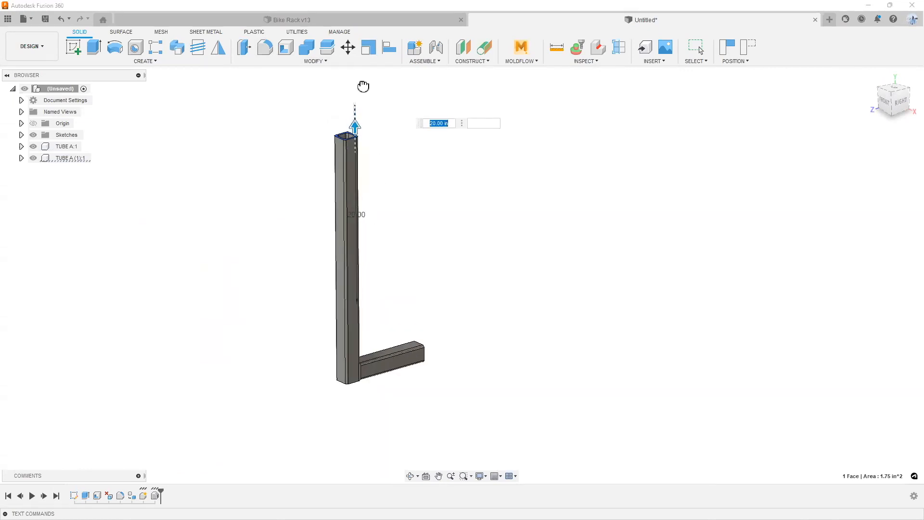
text(25)
key(Return)
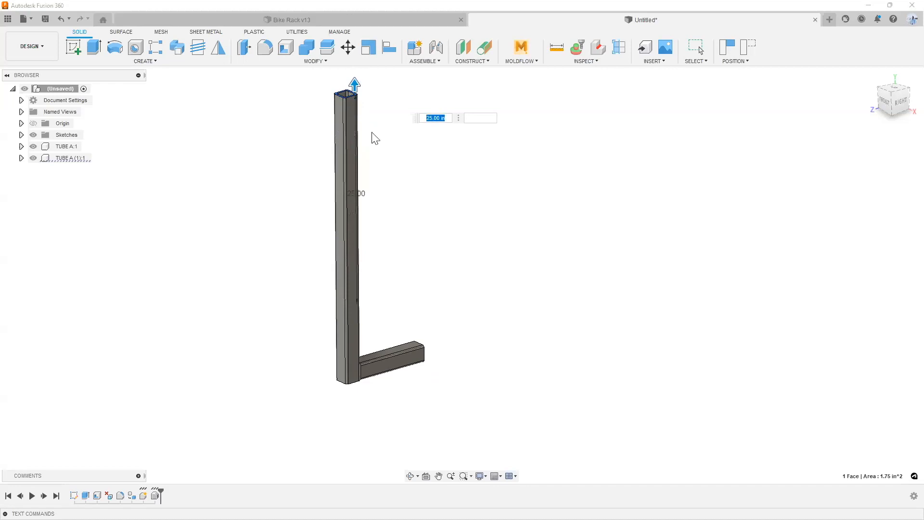
shift+middle_drag(382, 162, 427, 244)
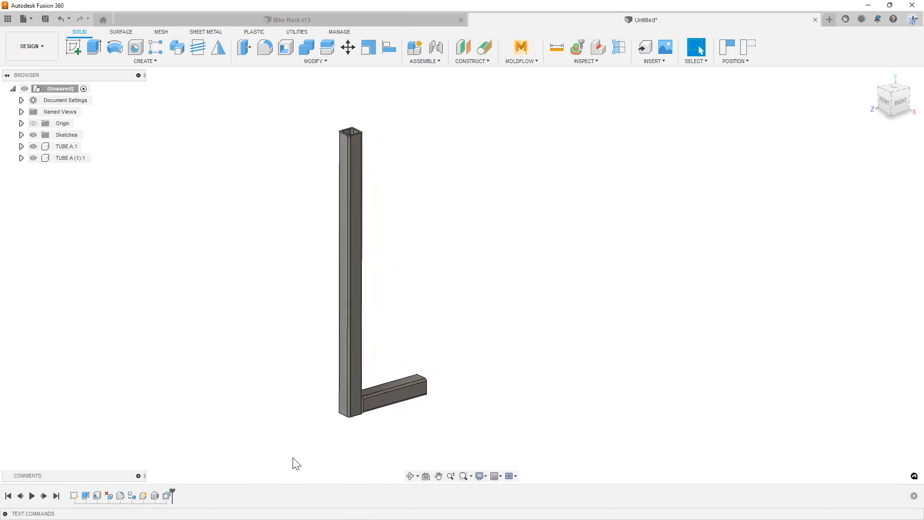
scroll(386, 421, up, 5)
scroll(352, 409, down, 3)
scroll(352, 408, down, 3)
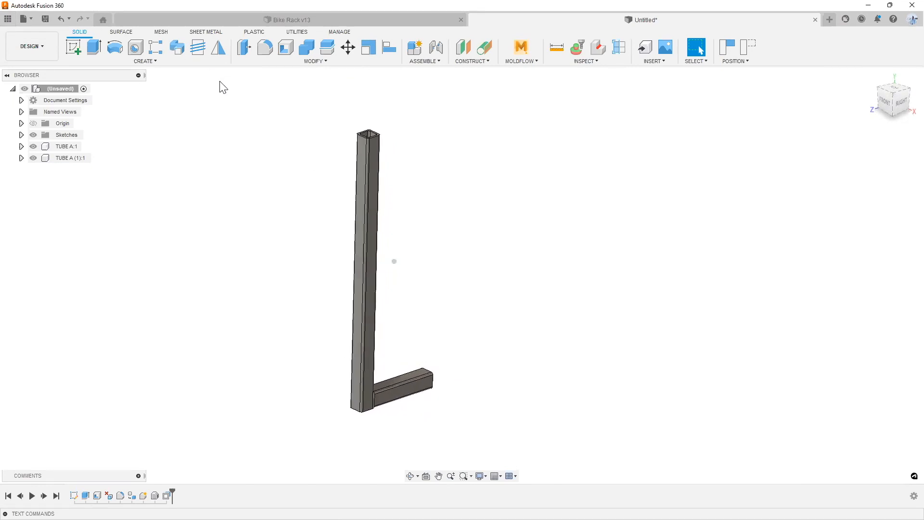
Open the Ford_F-150_XLT_2021 design from the Bike Rack project folder
click(8, 19)
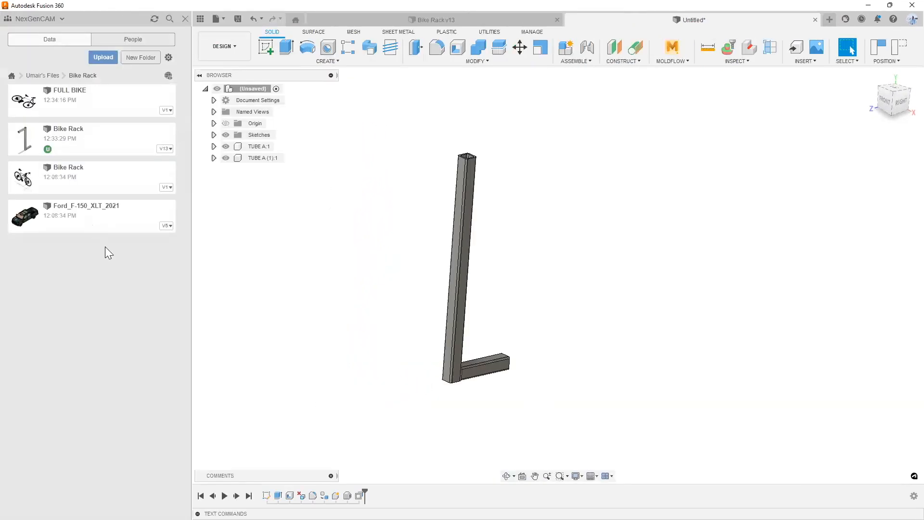
double_click(81, 220)
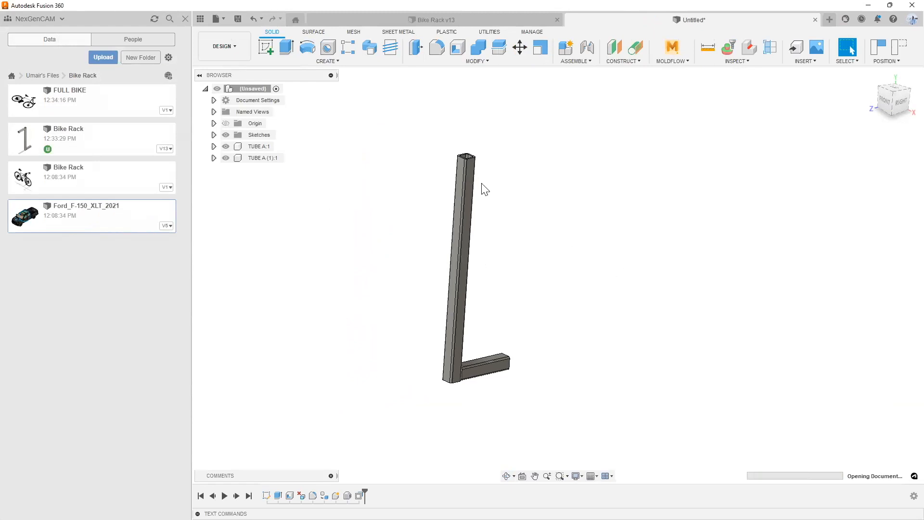
shift+middle_drag(479, 180, 436, 94)
scroll(499, 237, up, 3)
scroll(437, 94, down, 1)
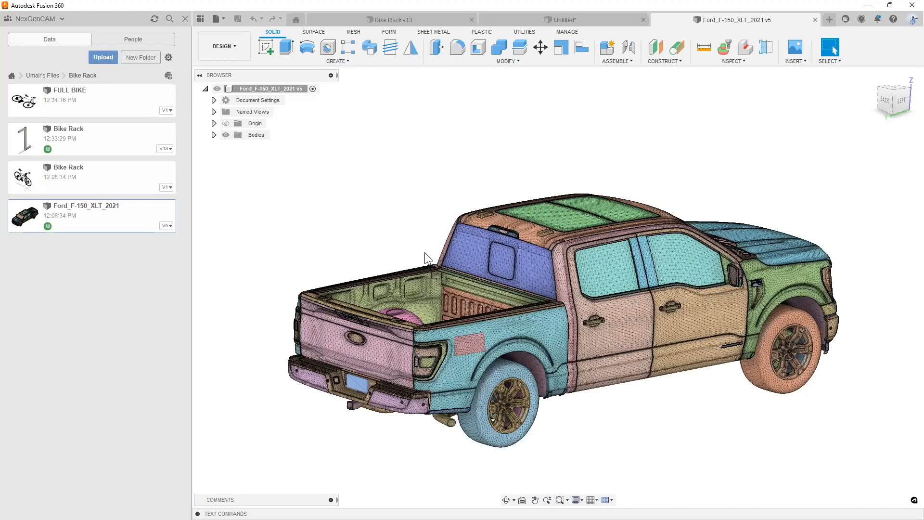
Examine the truck's rear end, focusing on the hitch receiver below the bumper and its position relative to the tailgate
shift+middle_drag(424, 253, 416, 317)
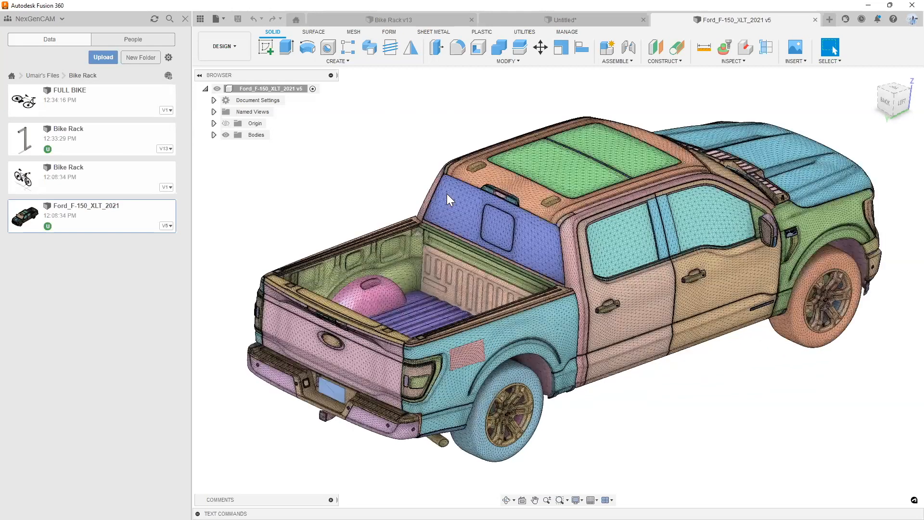
scroll(418, 315, down, 5)
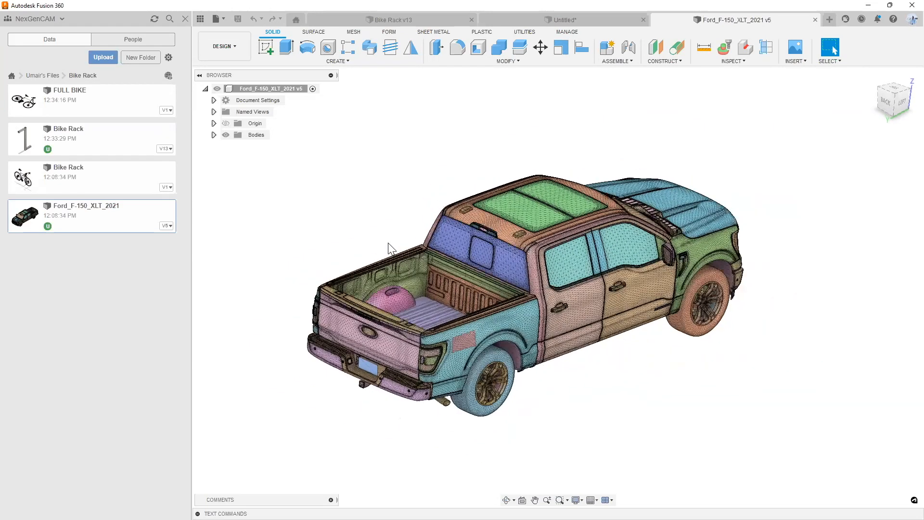
scroll(393, 384, up, 5)
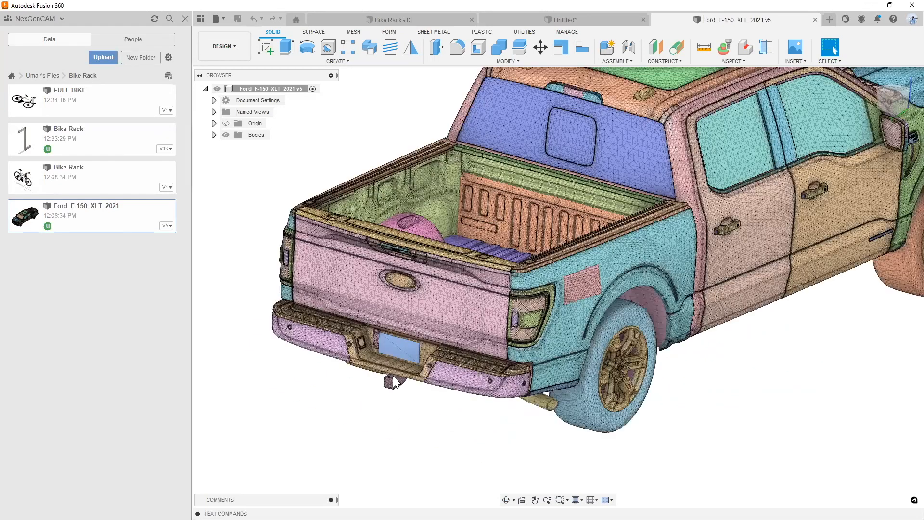
scroll(393, 381, up, 3)
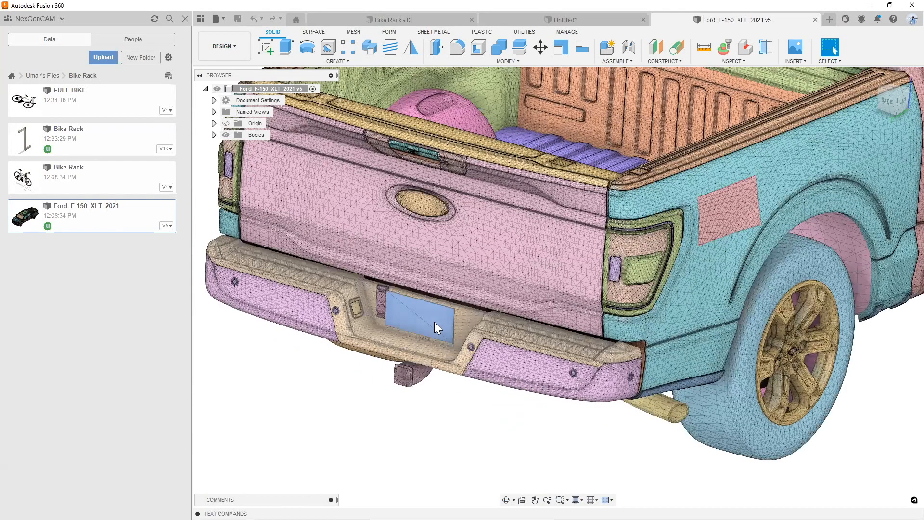
scroll(434, 321, down, 3)
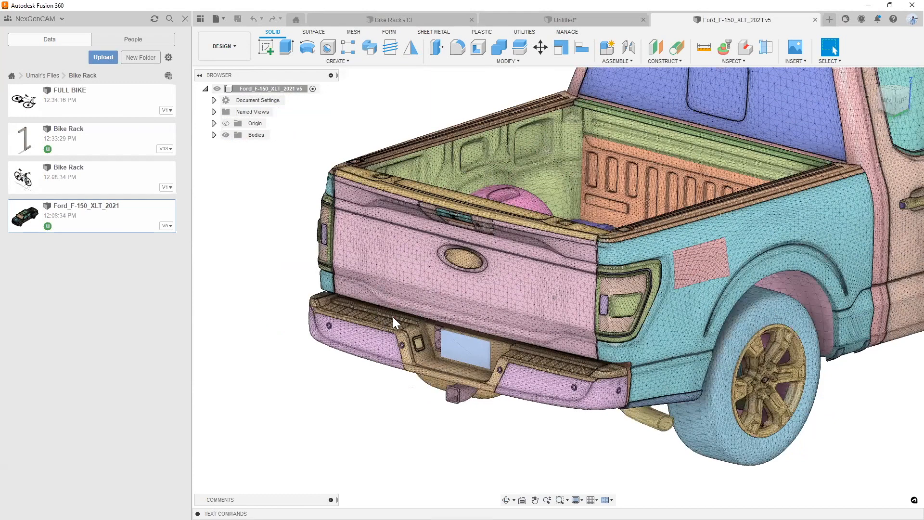
scroll(393, 318, down, 5)
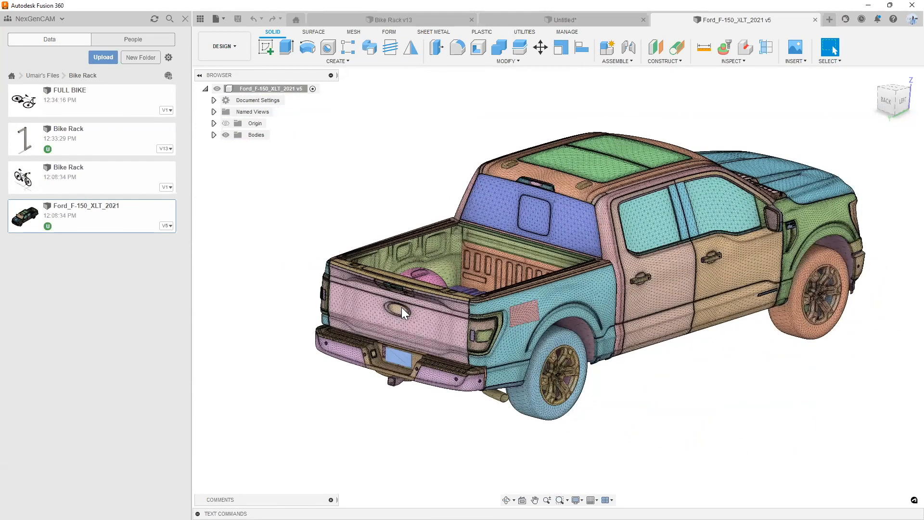
scroll(401, 165, down, 2)
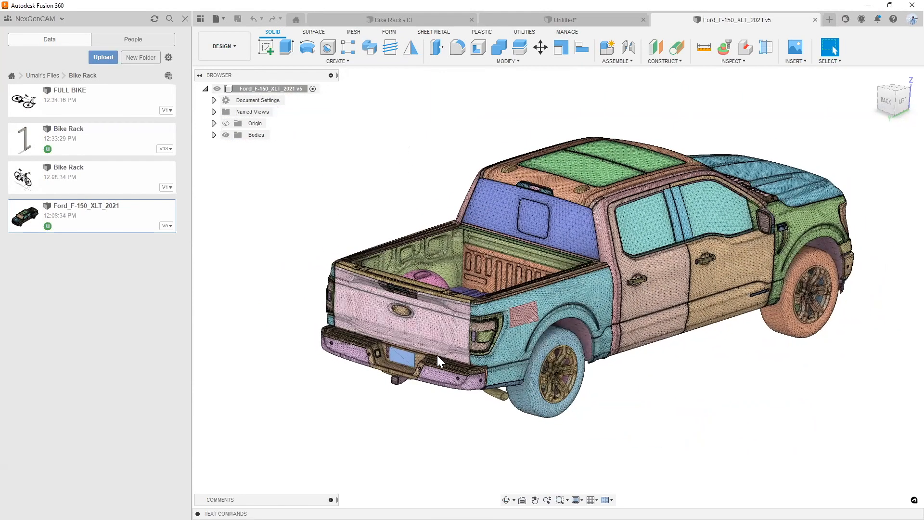
scroll(385, 402, up, 1)
scroll(384, 378, up, 5)
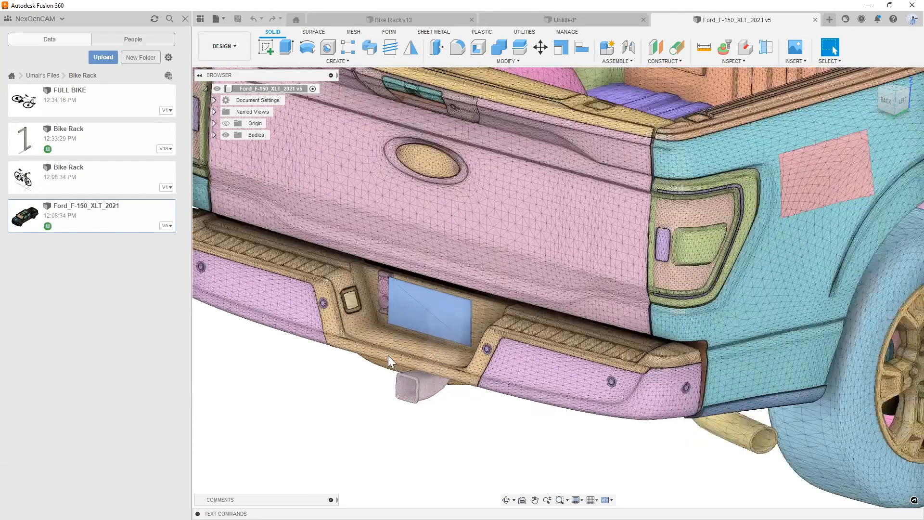
scroll(387, 359, down, 5)
shift+middle_drag(334, 313, 307, 194)
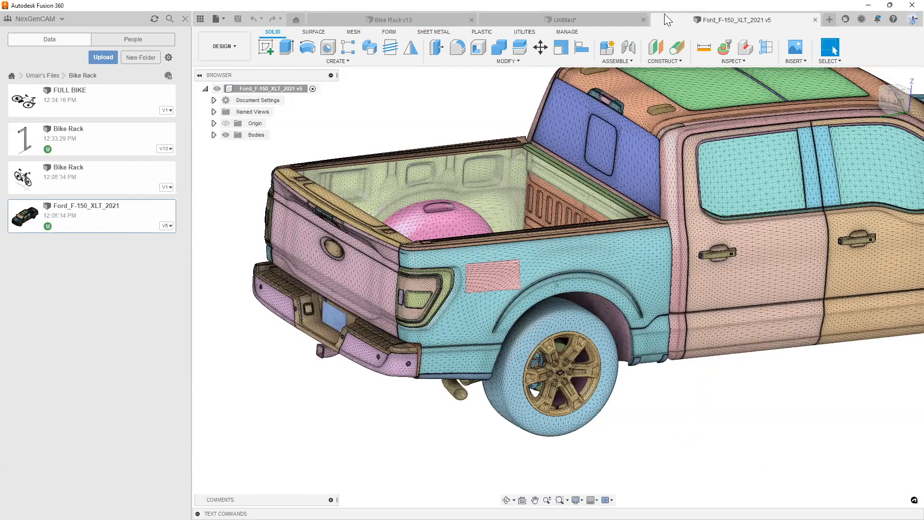
Return to the unsaved tube design and review the upright tube and its junction with the horizontal tube
click(609, 20)
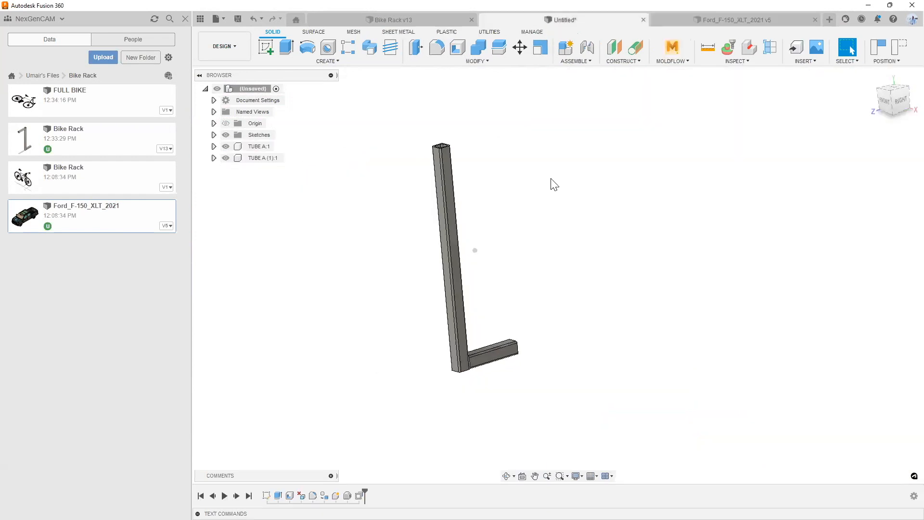
shift+middle_drag(551, 178, 489, 239)
scroll(491, 156, up, 5)
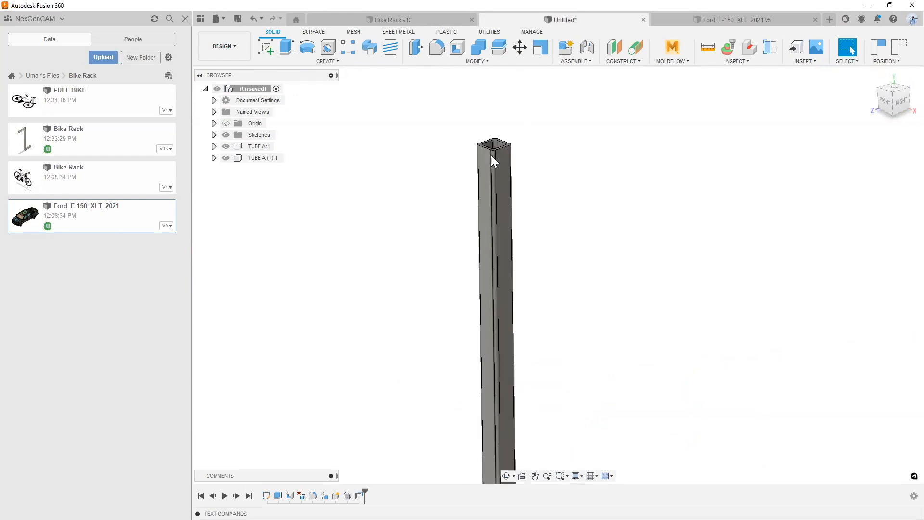
scroll(491, 155, down, 8)
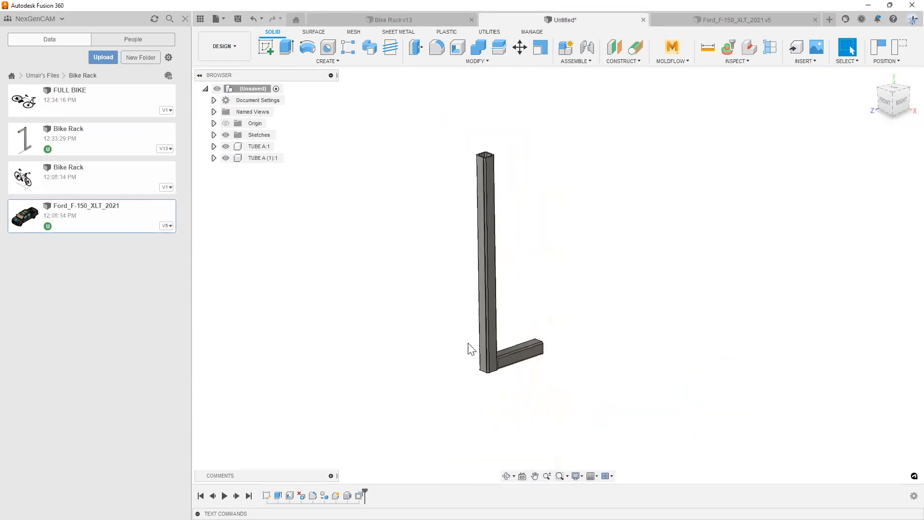
Rename the upright tube component as TUBE B
double_click(260, 157)
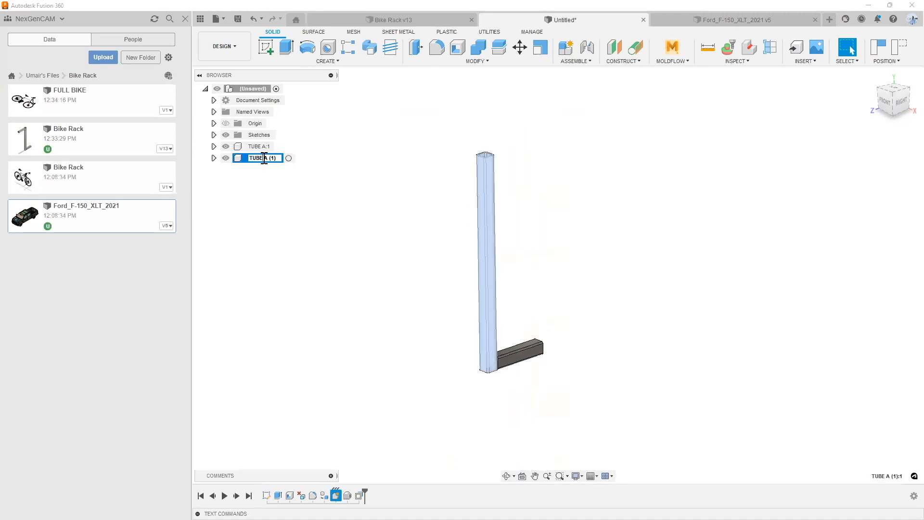
text(TUBE B)
key(Return)
click(268, 145)
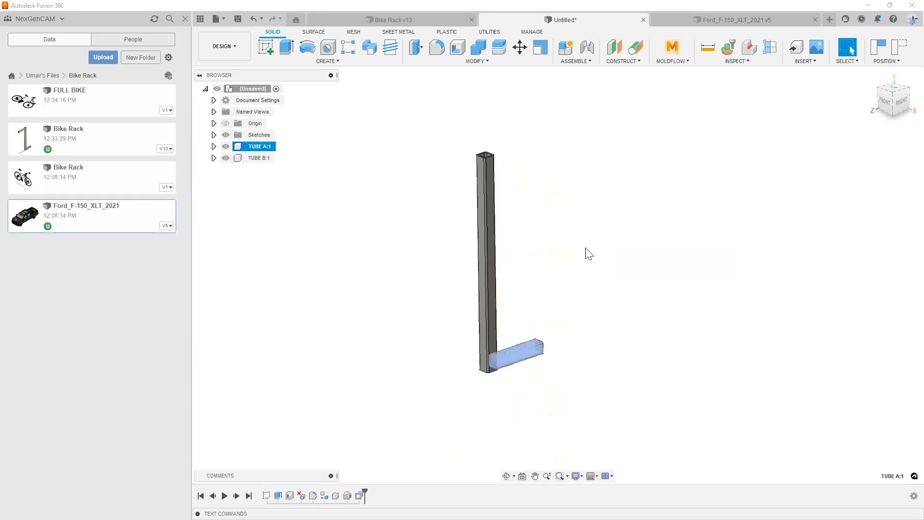
click(537, 383)
Capture the component positions, start a sketch on TUBE A's side face and draw a circle about 0.45 in across on its centreline near the free end
scroll(536, 383, up, 5)
shift+middle_drag(547, 316, 491, 308)
click(896, 102)
scroll(561, 395, up, 5)
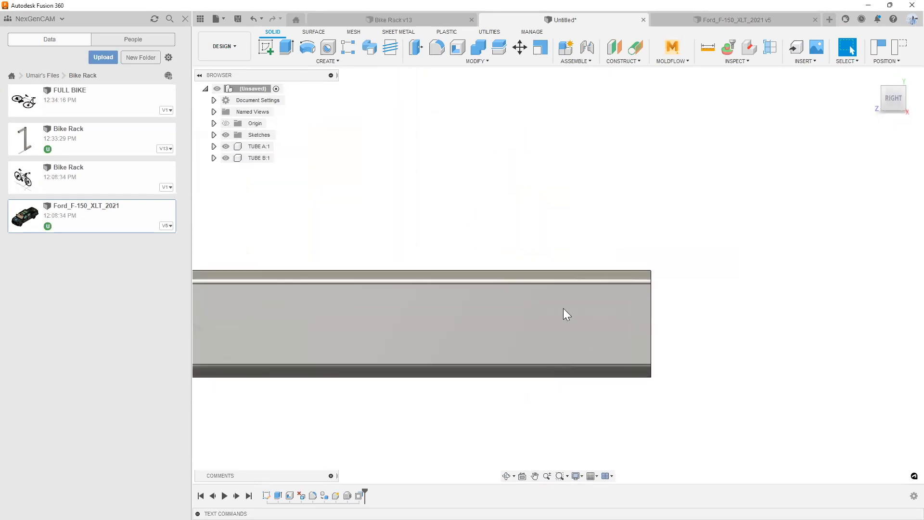
click(265, 46)
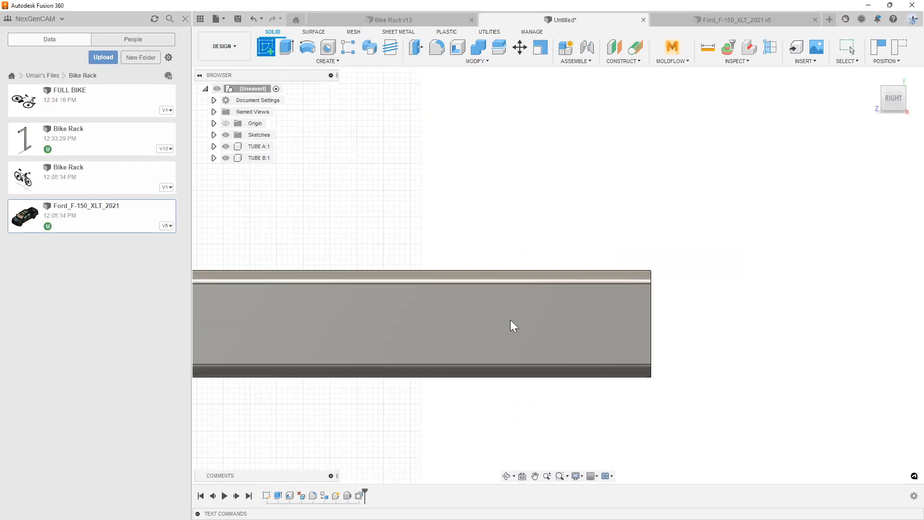
click(539, 329)
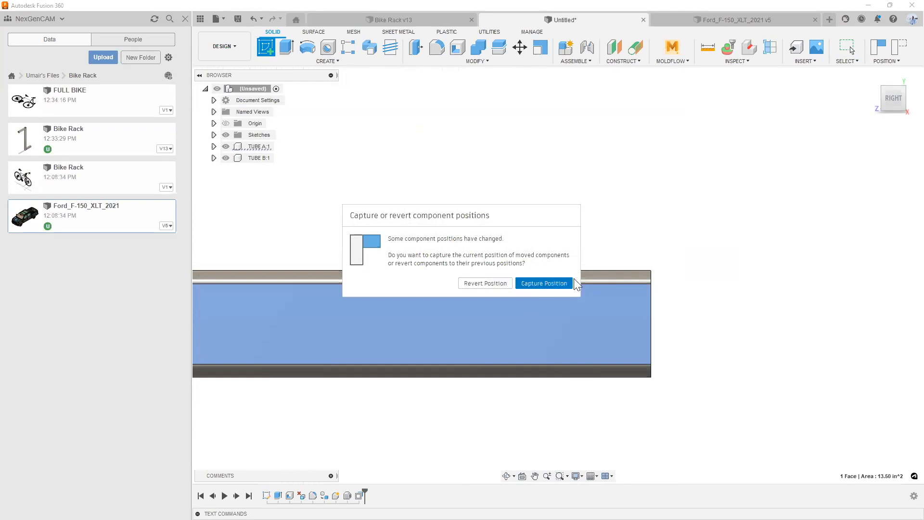
click(284, 48)
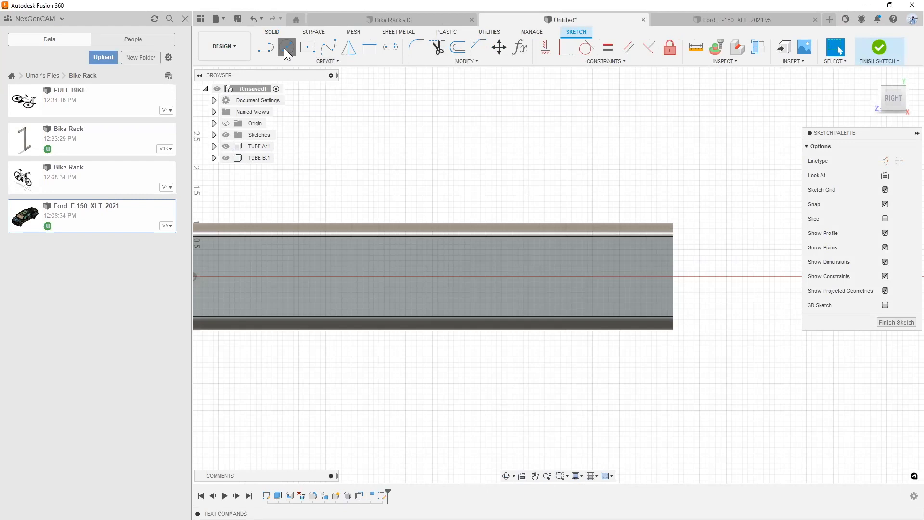
click(540, 276)
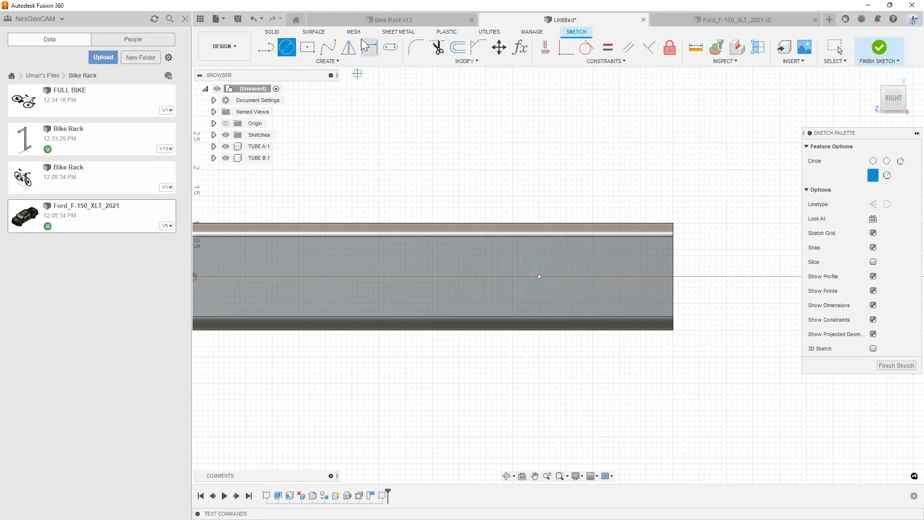
Dimension the circle's centre 2.5 in from the free end of TUBE A
key(d)
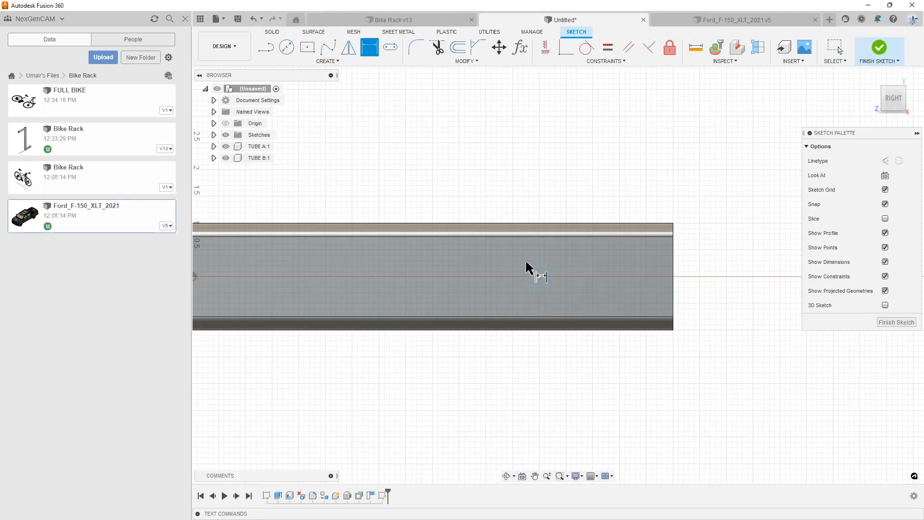
click(548, 269)
click(672, 279)
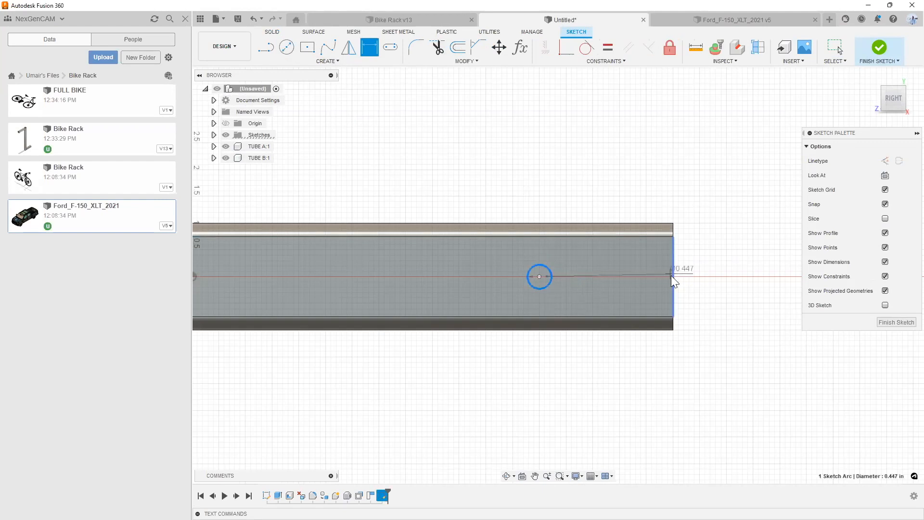
click(641, 220)
text(2.5)
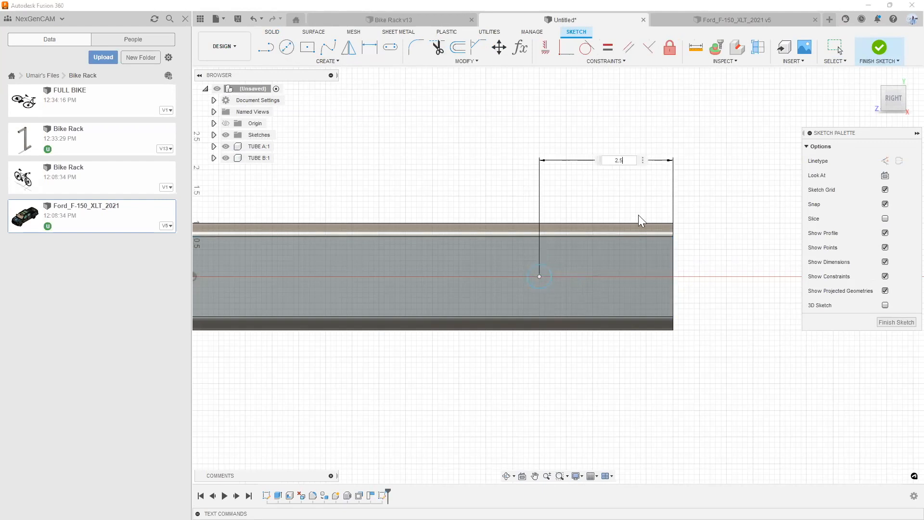
key(Return)
Set the circle's diameter to 0.625 in and finish the sketch
click(551, 279)
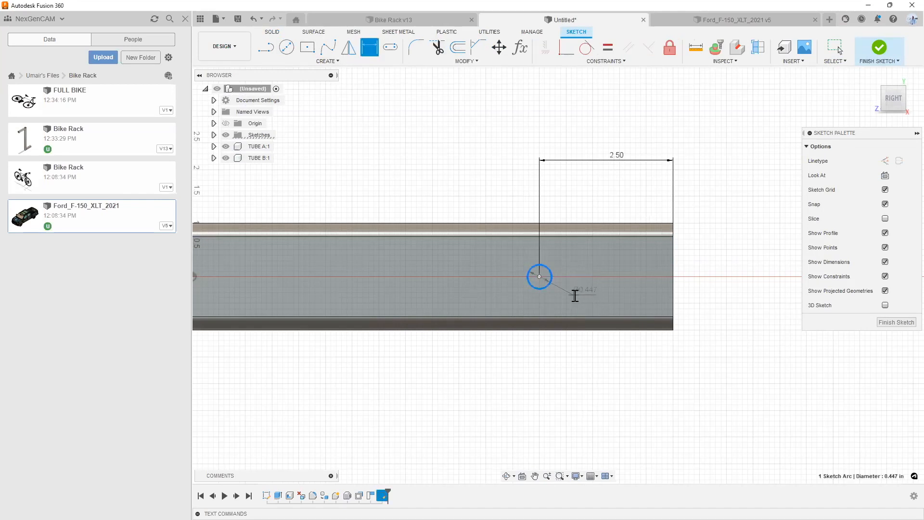
click(574, 296)
text(.625)
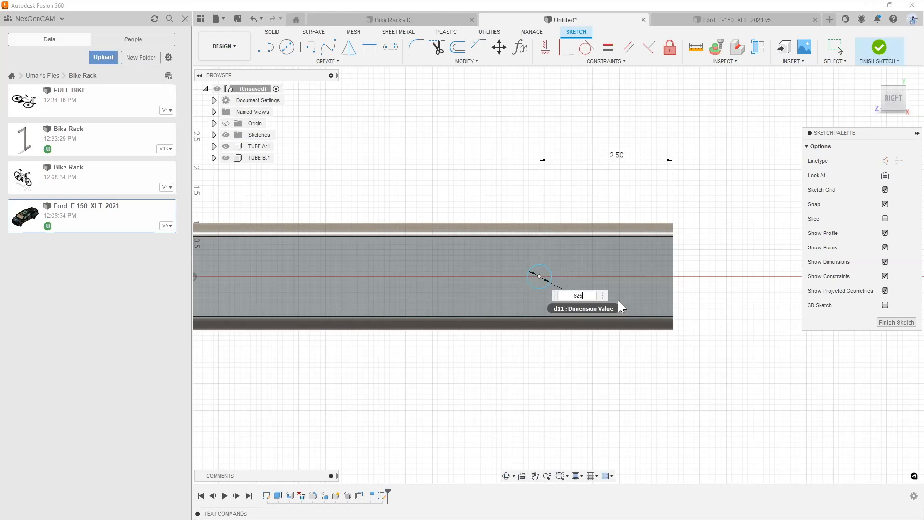
key(Return)
click(897, 322)
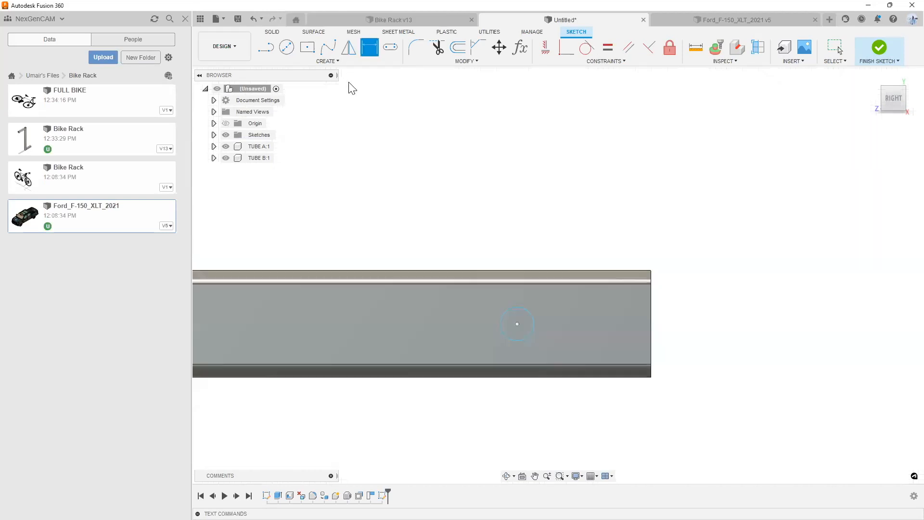
Extrude the circle -5 in as a cut through both walls of TUBE A
click(518, 326)
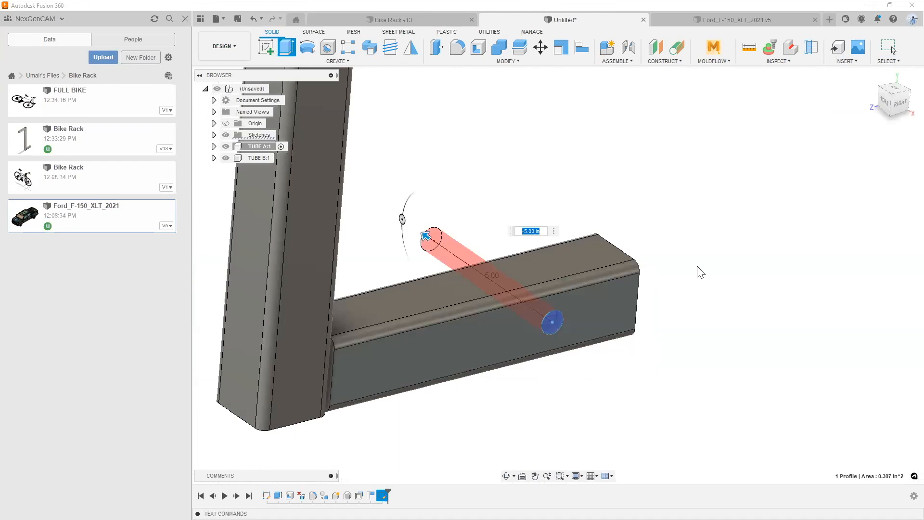
key(Return)
scroll(613, 270, up, 5)
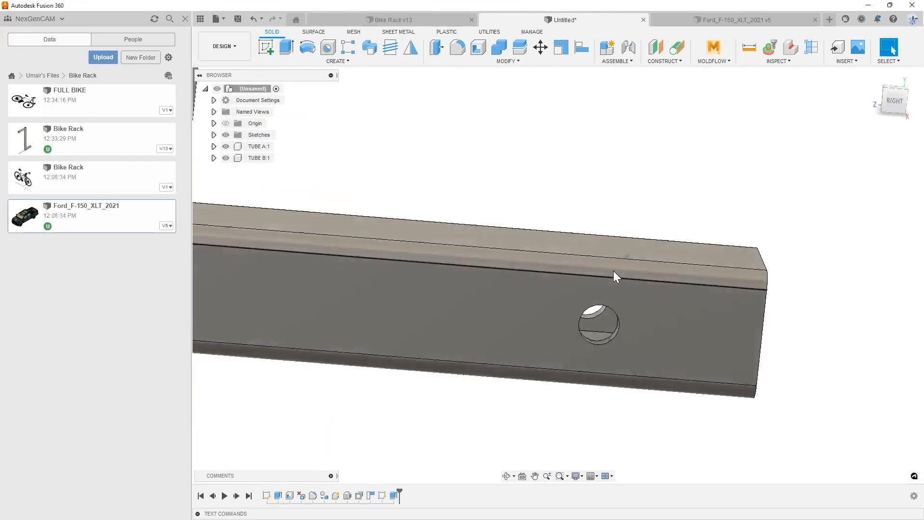
Examine the pin hole in the horizontal tube and the corner where it meets the upright
scroll(613, 272, down, 8)
shift+middle_drag(604, 282, 446, 365)
scroll(446, 365, up, 5)
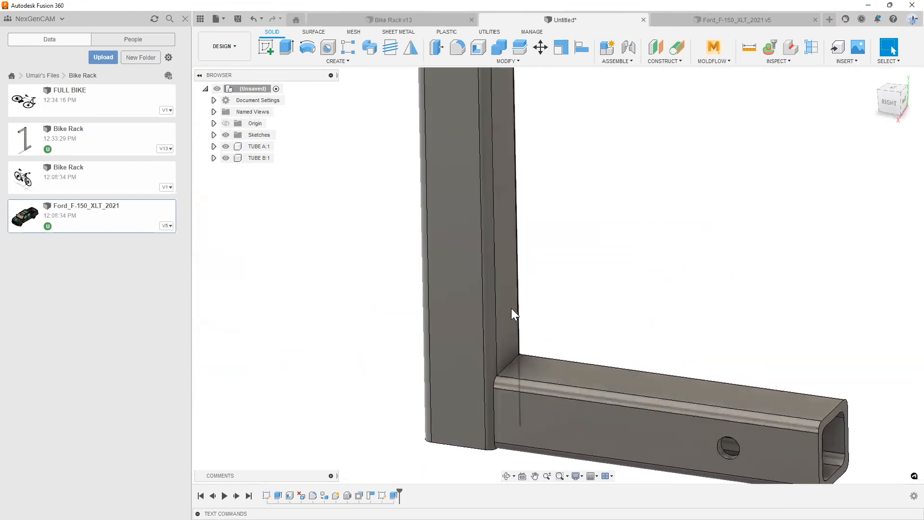
mouse_move(504, 309)
shift+middle_down()
mouse_move(498, 347)
mouse_move(541, 351)
mouse_move(546, 330)
mouse_move(577, 362)
mouse_move(539, 376)
mouse_move(530, 395)
shift+middle_up()
scroll(471, 333, down, 5)
scroll(514, 373, up, 3)
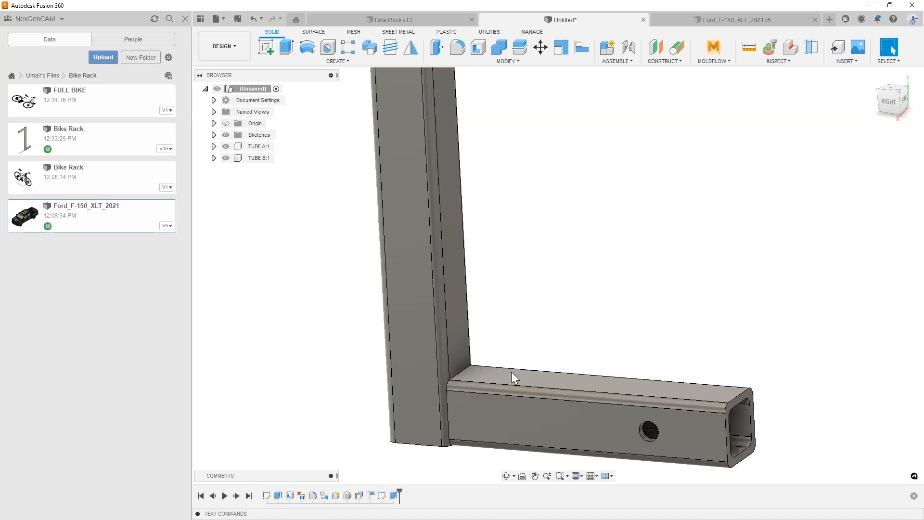
scroll(476, 332, down, 5)
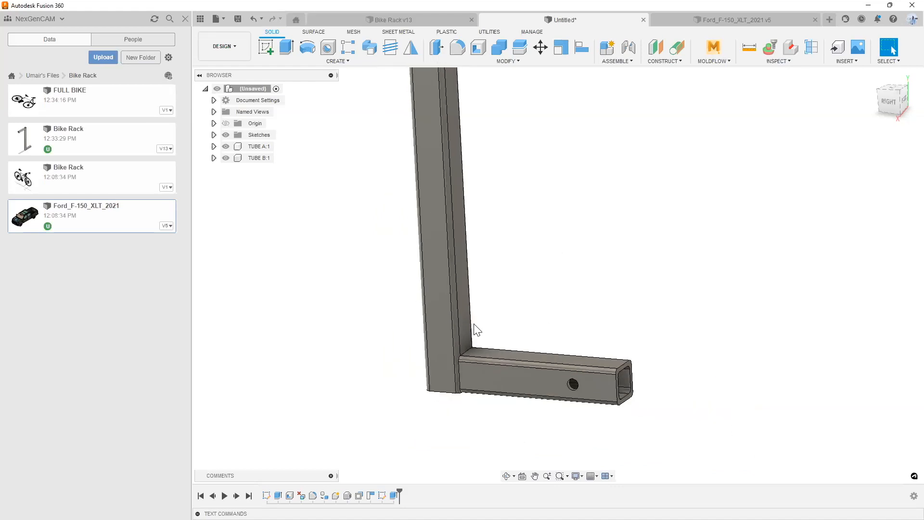
shift+middle_drag(486, 335, 265, 149)
Copy the TUBE A component and paste it as a new component in the top-level assembly
right_click(264, 149)
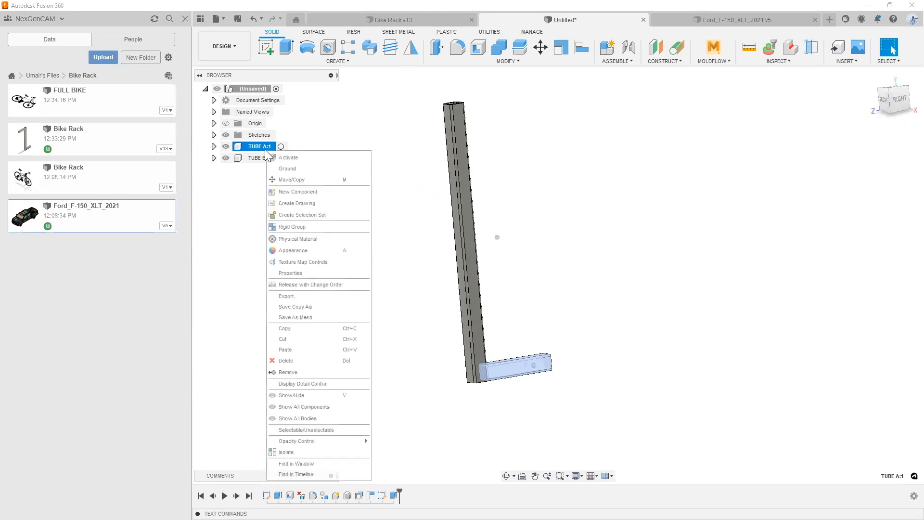
click(306, 327)
right_click(260, 91)
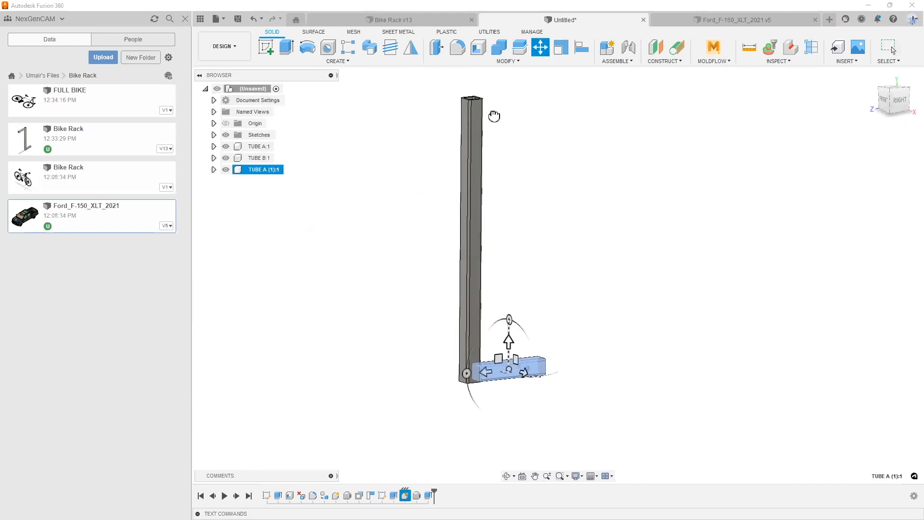
Move the copied tube to the upright's upper end on the opposite side, shifting it 12 in sideways and adjusting it by -0.5 in
click(901, 105)
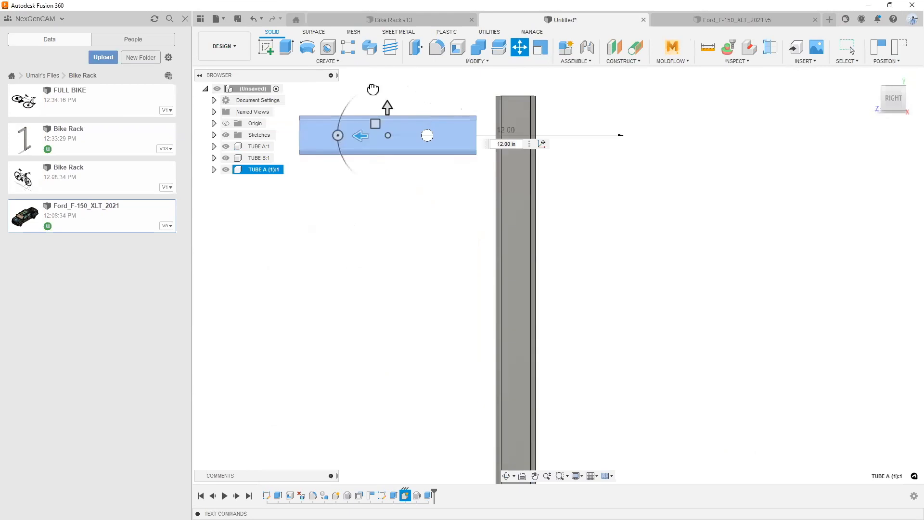
scroll(341, 118, up, 3)
drag(339, 119, 358, 117)
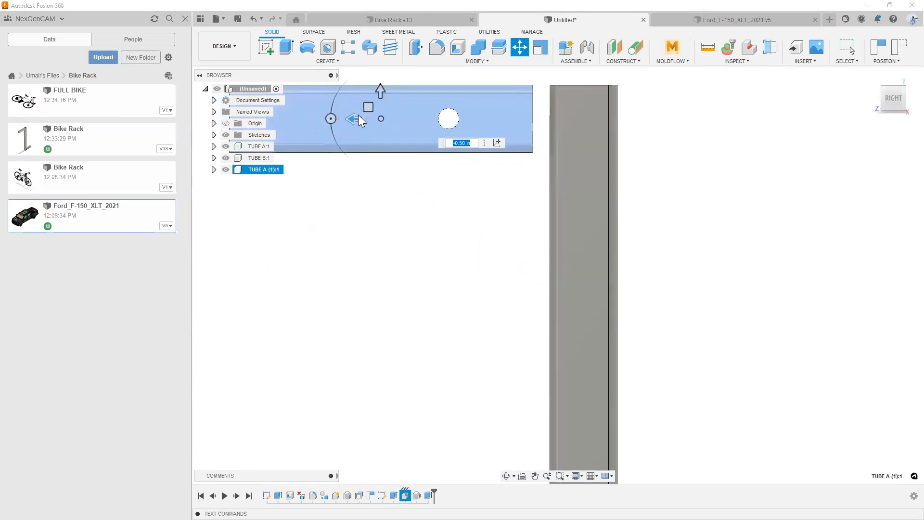
key(Return)
Delete the pin-hole faces in both walls of the copied upper tube
shift+middle_drag(412, 206, 530, 388)
scroll(530, 388, up, 5)
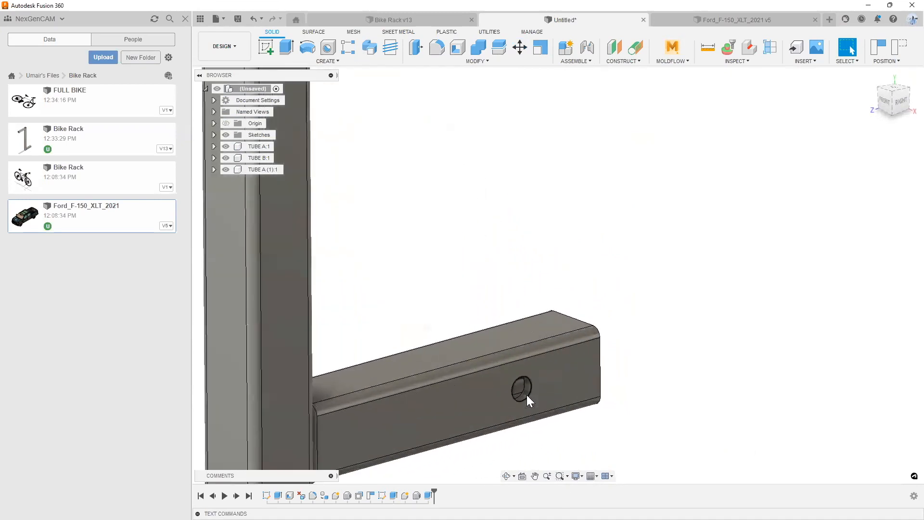
scroll(527, 395, down, 5)
shift+middle_drag(527, 395, 458, 162)
scroll(458, 163, up, 3)
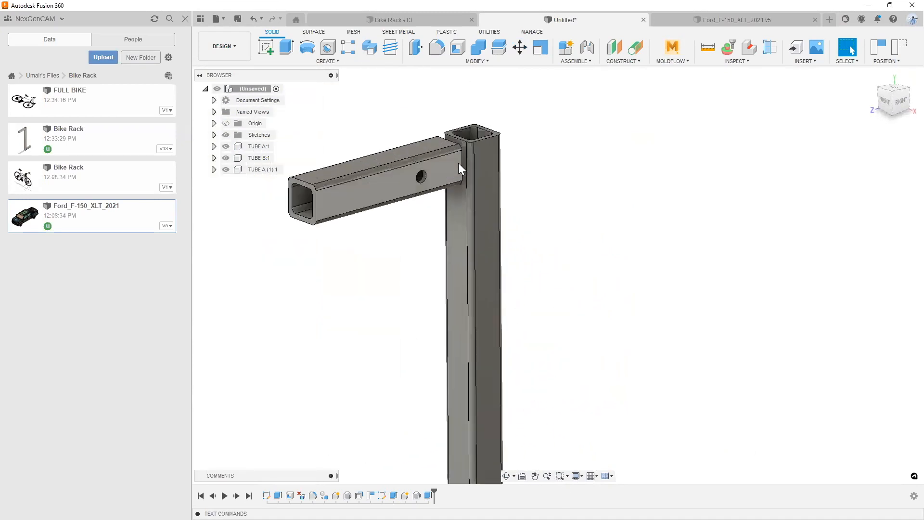
scroll(458, 163, up, 4)
scroll(400, 236, down, 3)
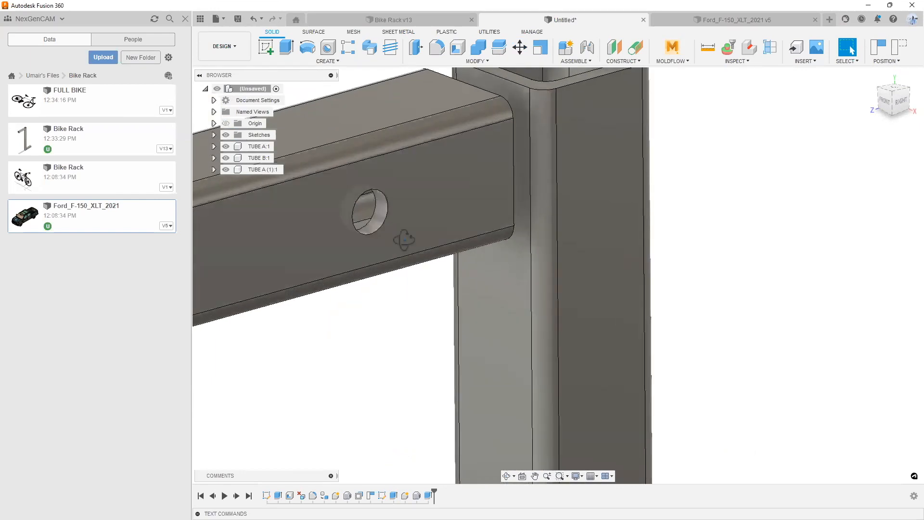
click(392, 228)
shift+middle_drag(392, 227, 371, 226)
scroll(371, 226, up, 6)
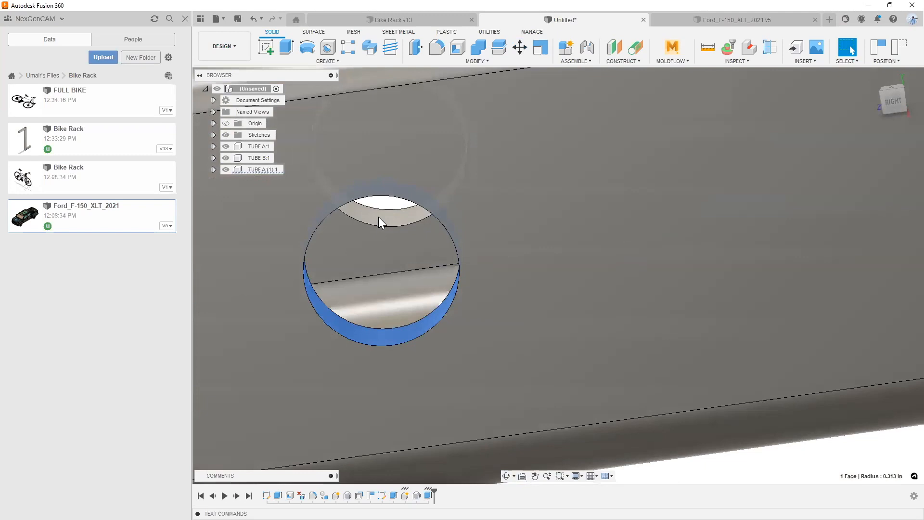
ctrl+click(378, 217)
scroll(379, 217, down, 8)
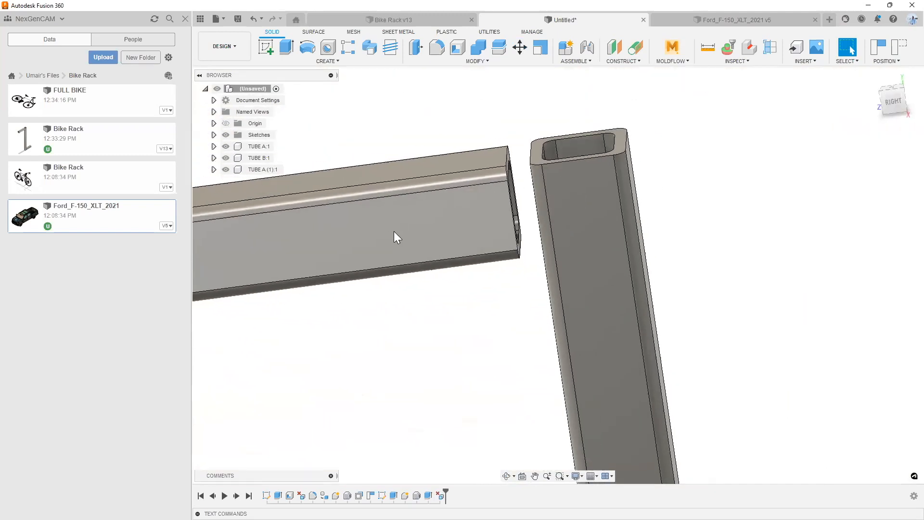
Check the pin hole in the lower tube and hide the data panel
scroll(394, 237, down, 4)
shift+middle_drag(398, 231, 499, 400)
scroll(498, 399, up, 5)
scroll(484, 352, up, 4)
shift+middle_drag(484, 347, 580, 345)
click(200, 20)
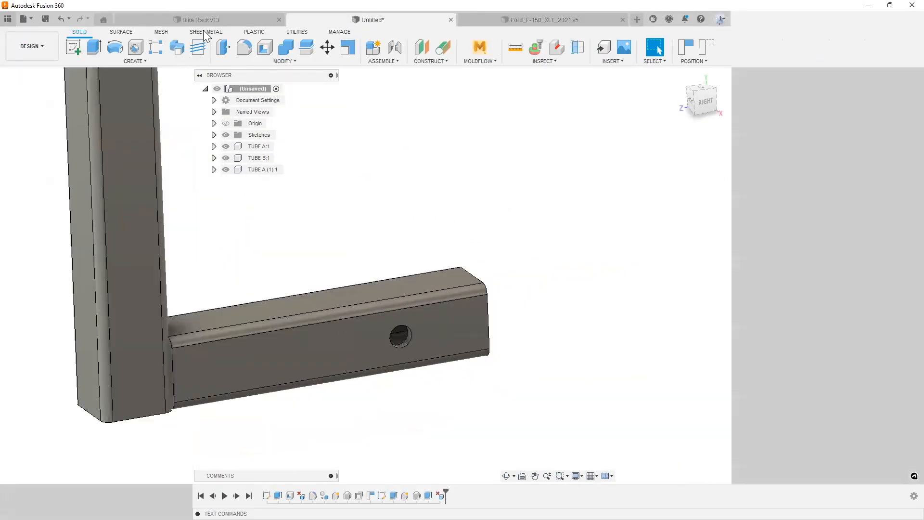
Align the upper tube's inner end face with the facing side of the upright, closing the gap between them
scroll(573, 298, down, 5)
shift+middle_drag(573, 299, 557, 287)
scroll(404, 76, up, 4)
shift+middle_drag(404, 76, 322, 64)
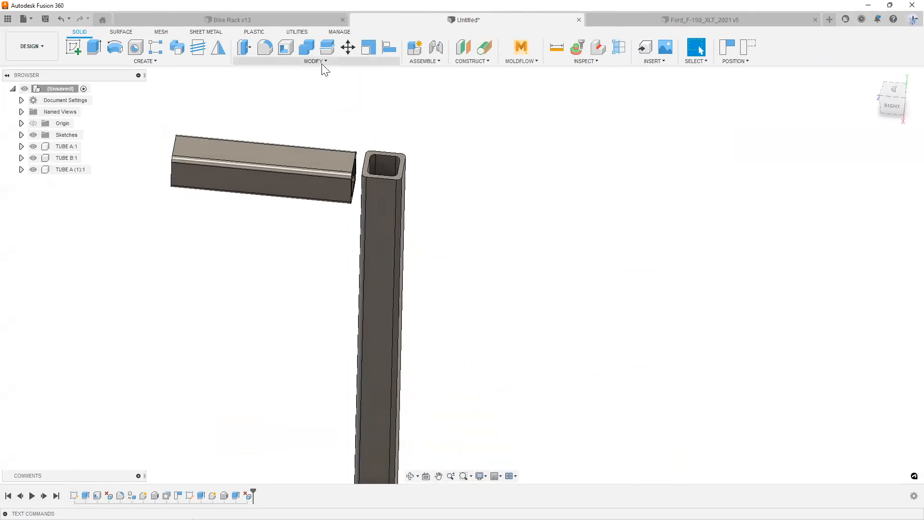
scroll(385, 176, up, 3)
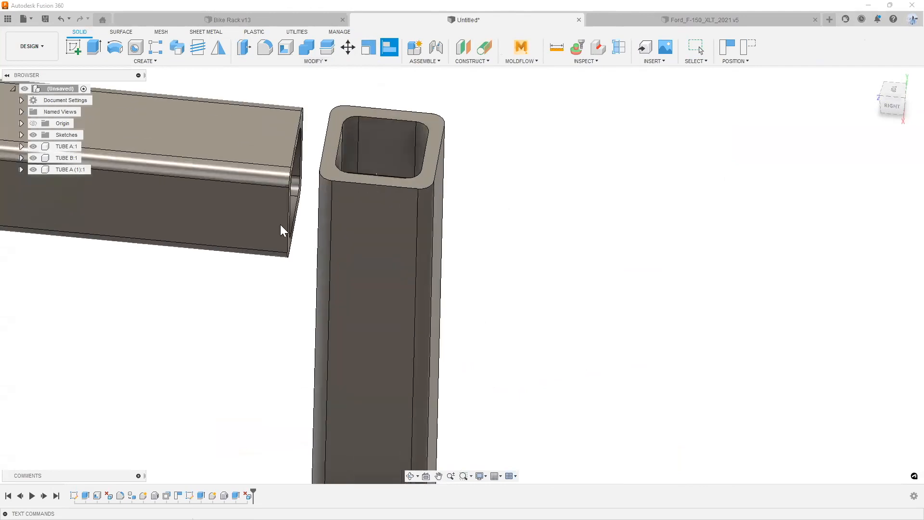
shift+middle_drag(266, 235, 169, 246)
scroll(166, 245, up, 4)
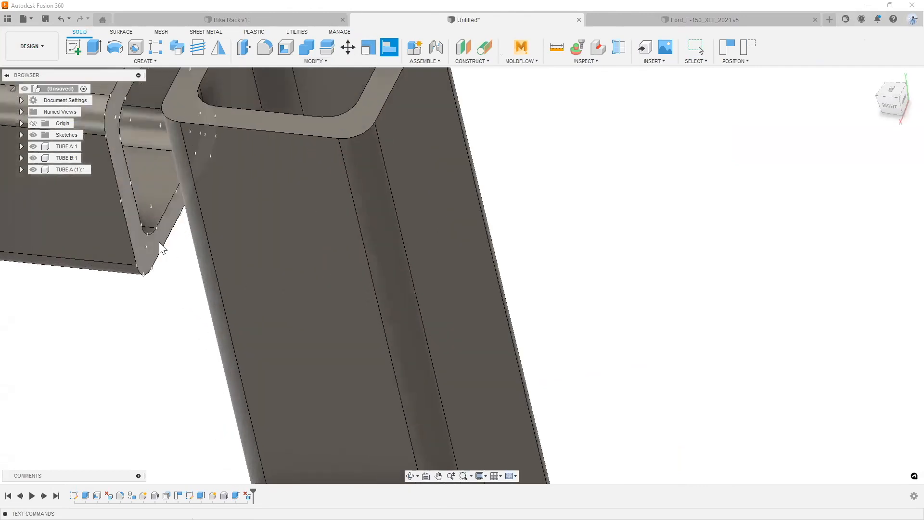
click(443, 224)
shift+middle_drag(573, 189, 723, 180)
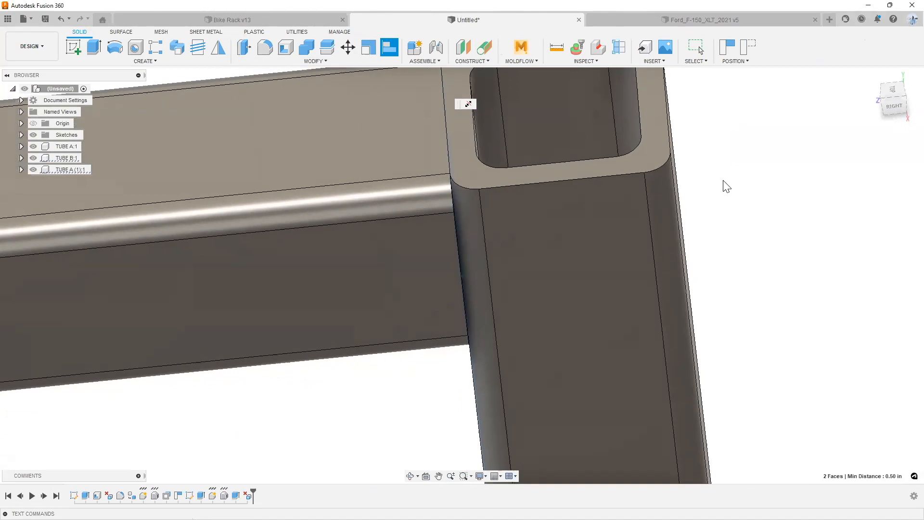
scroll(723, 181, down, 2)
click(686, 169)
scroll(685, 168, down, 6)
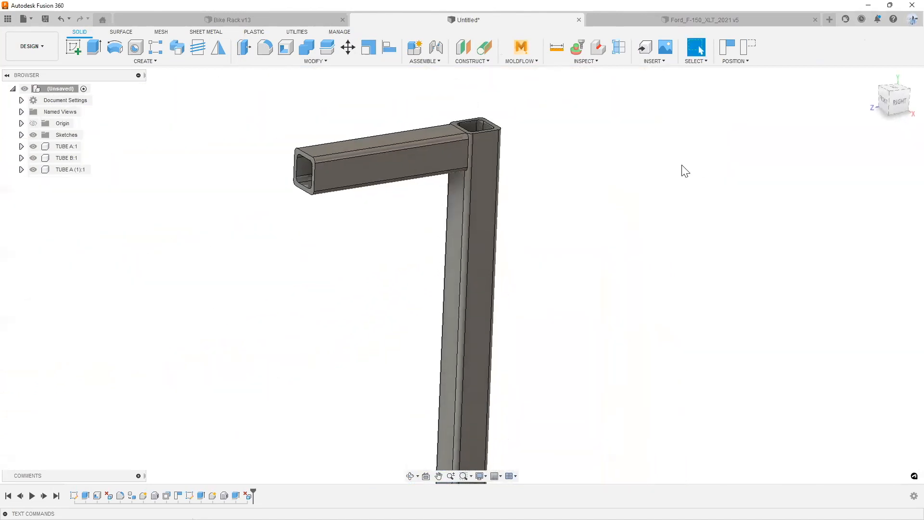
scroll(681, 166, down, 3)
shift+middle_drag(682, 166, 584, 207)
scroll(603, 204, down, 1)
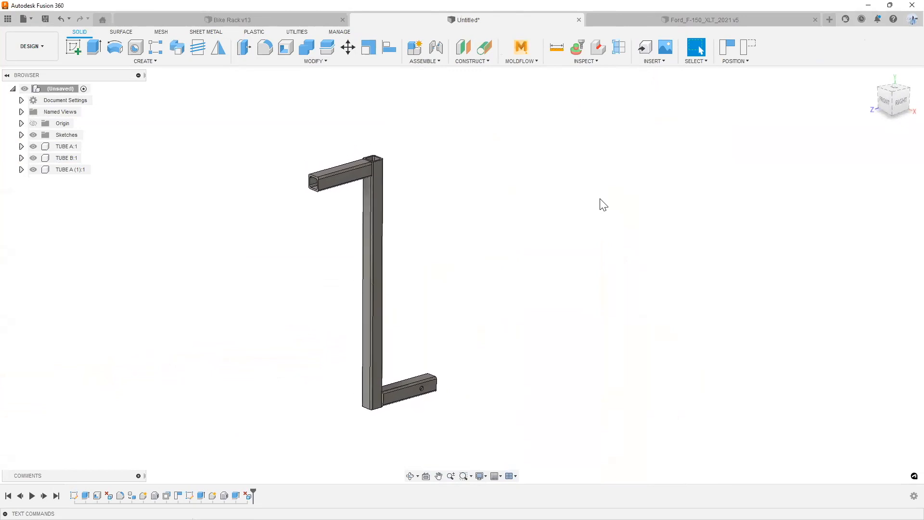
scroll(597, 209, down, 1)
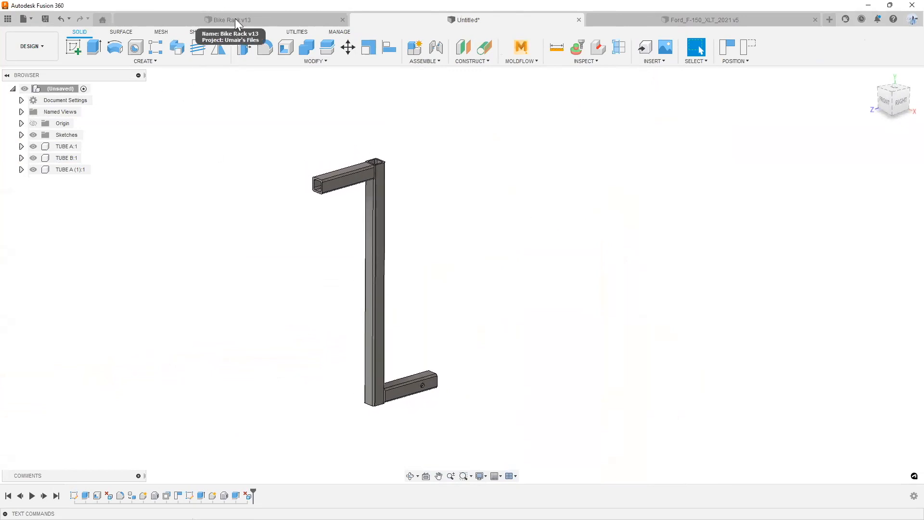
Open the FULL BIKE design from the Bike Rack project folder
shift+middle_drag(249, 225, 334, 158)
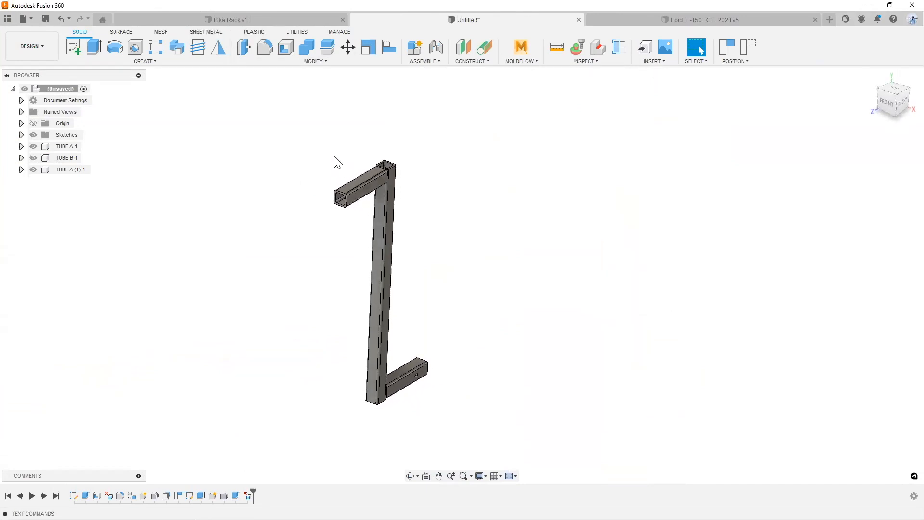
scroll(355, 178, up, 5)
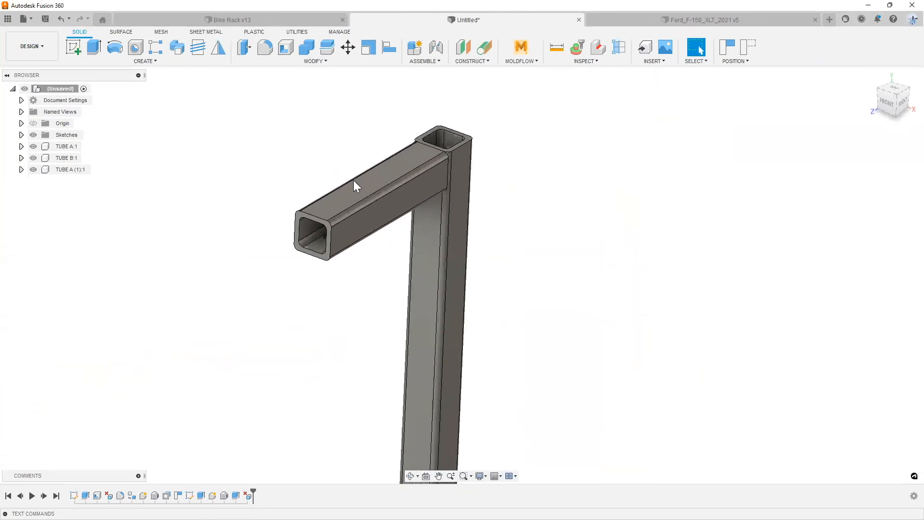
scroll(358, 180, down, 5)
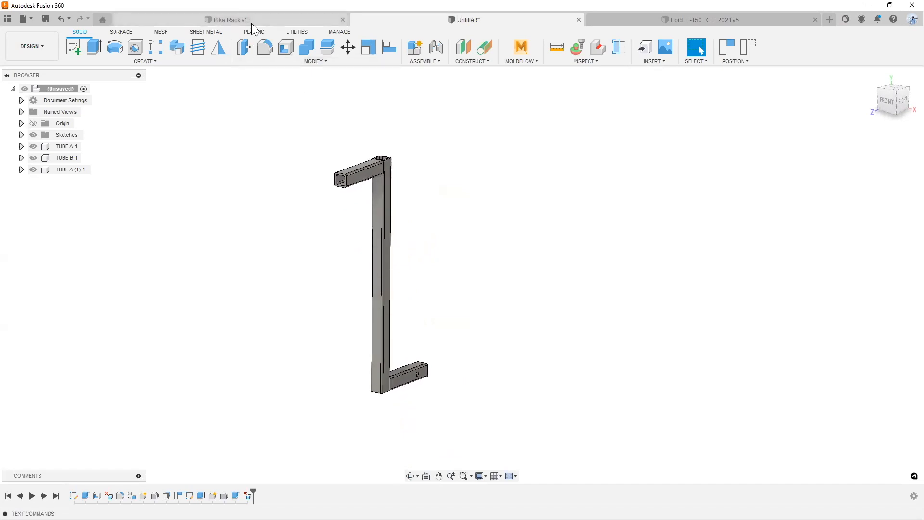
click(8, 20)
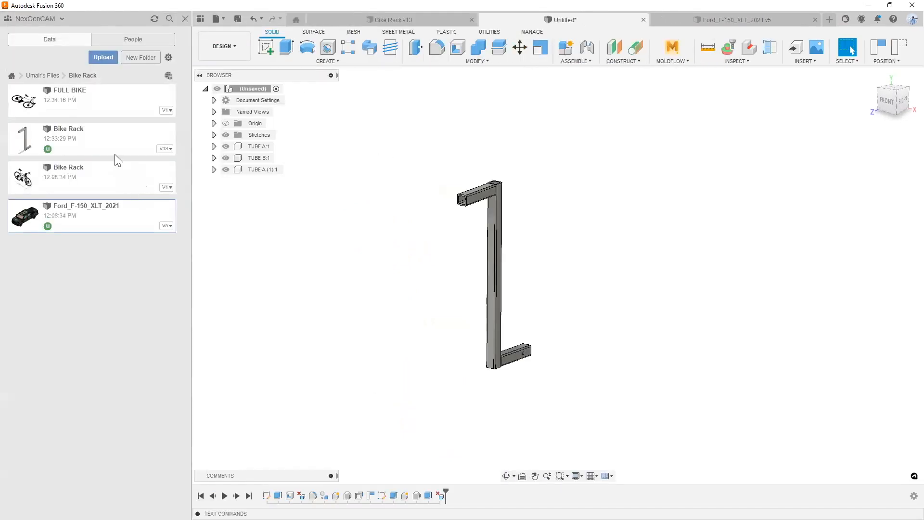
click(97, 103)
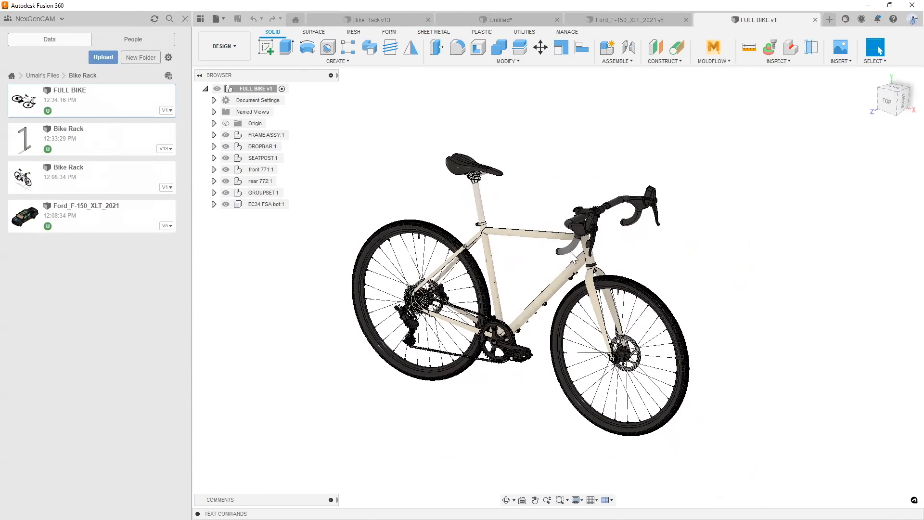
Switch to the Bike Rack v13 design and change it from the Simulation to the Design workspace
click(349, 17)
click(212, 48)
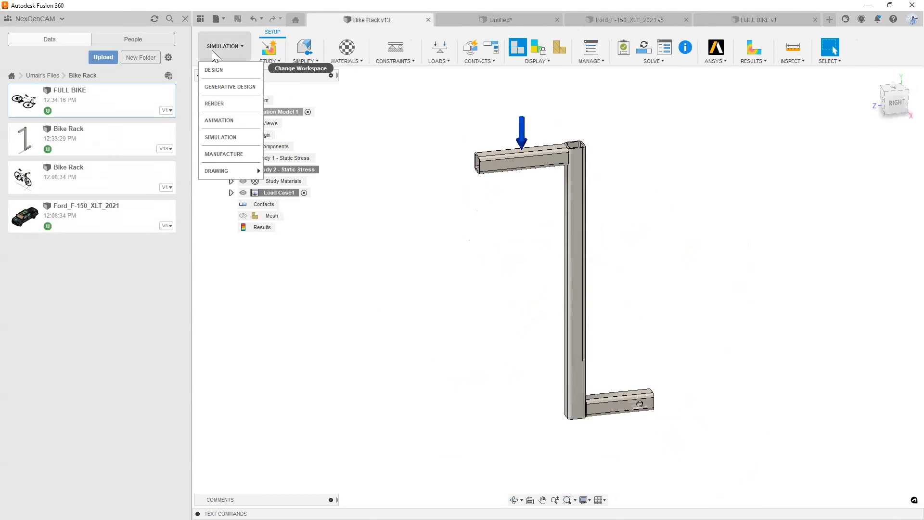
click(220, 76)
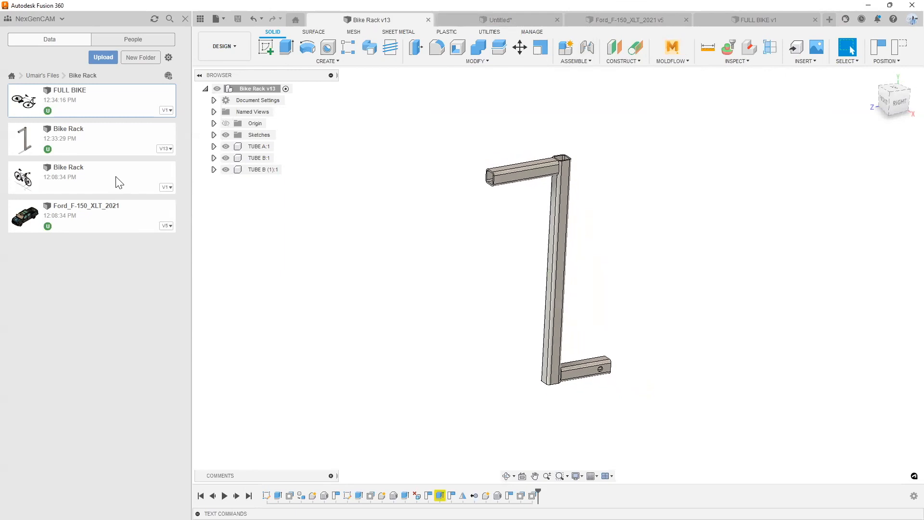
Open the Bike Rack v1 design that already contains the mounted bike and bring the whole assembly into view
double_click(64, 182)
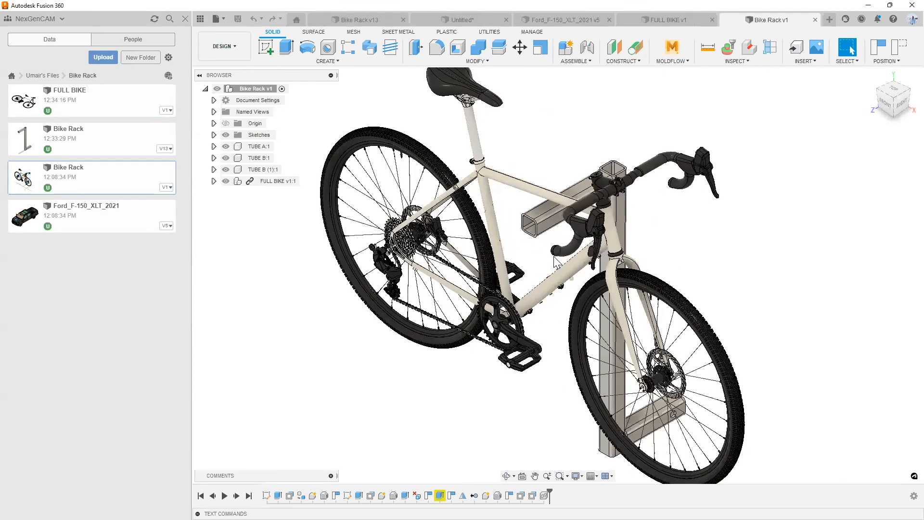
scroll(561, 258, down, 2)
mouse_move(556, 261)
shift+middle_down()
mouse_move(577, 246)
mouse_move(541, 264)
shift+middle_up()
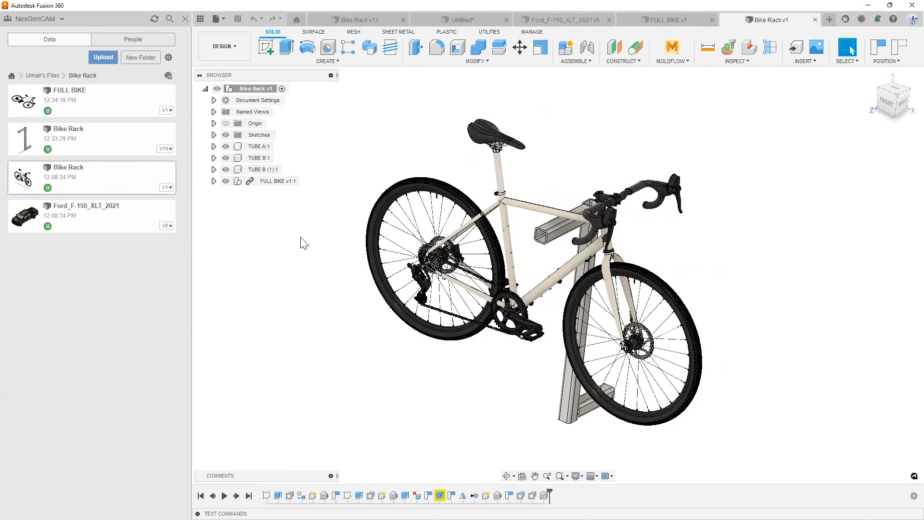
Examine how the bike sits against the rack's upper arm and upright from several angles
click(217, 20)
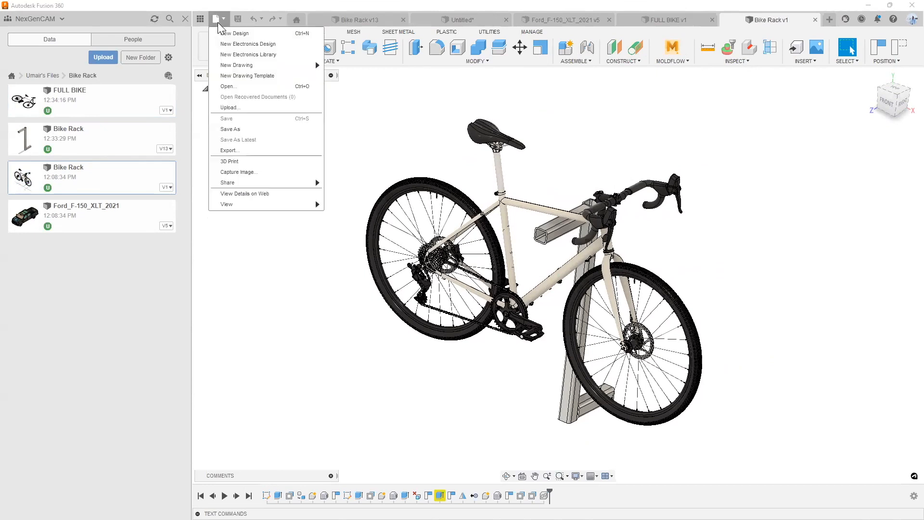
click(281, 285)
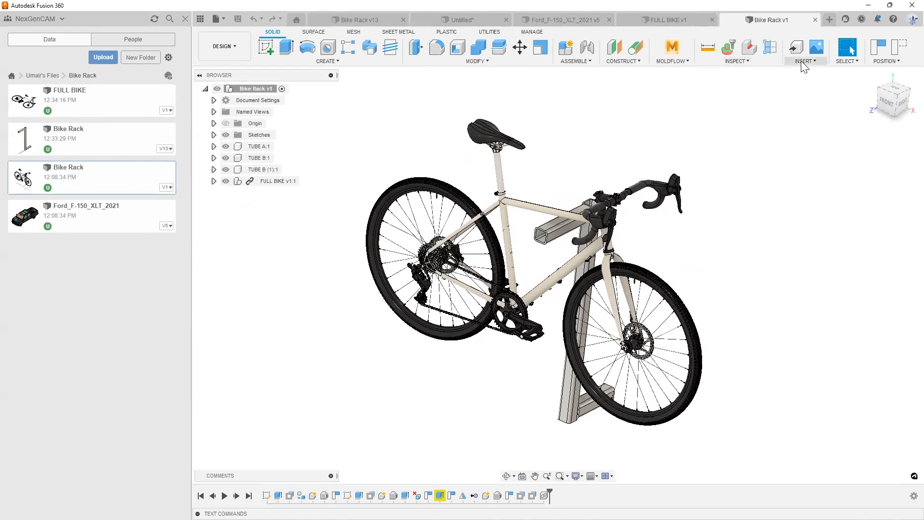
shift+middle_drag(350, 295, 50, 186)
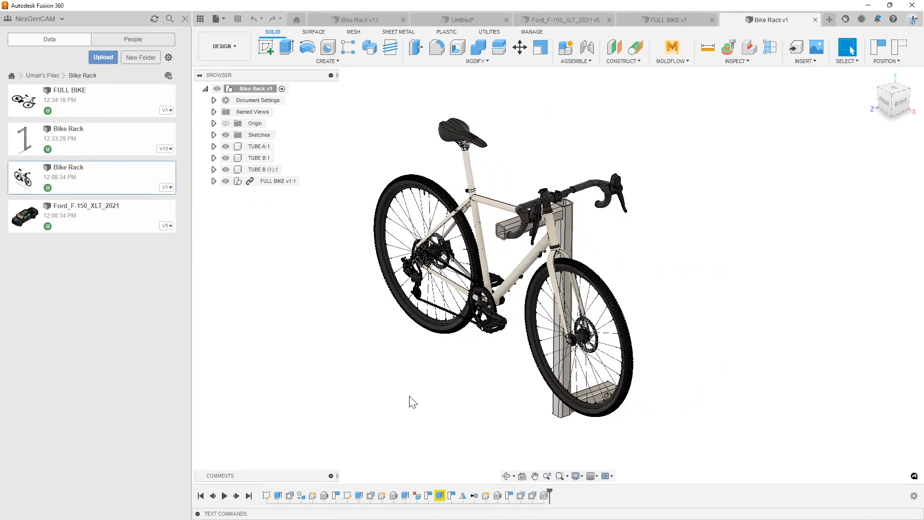
shift+middle_drag(410, 396, 457, 380)
scroll(470, 203, up, 4)
scroll(472, 210, down, 3)
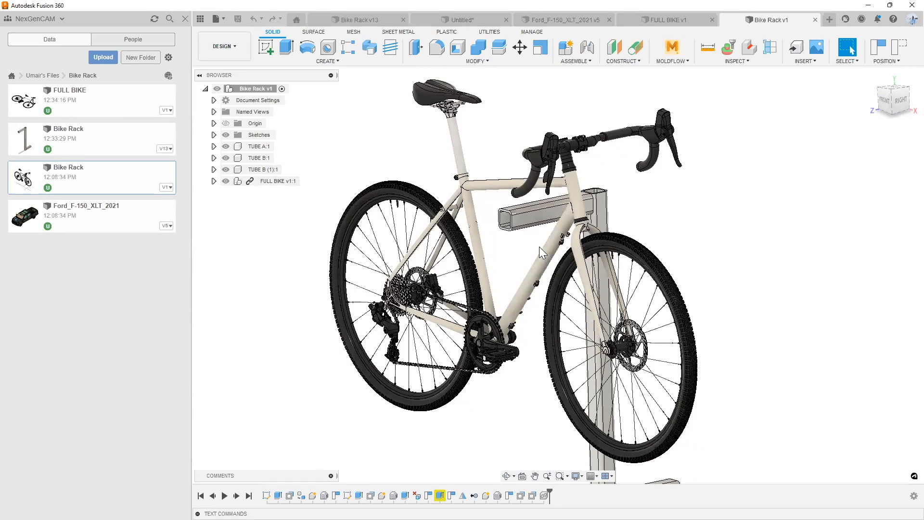
scroll(539, 243, down, 4)
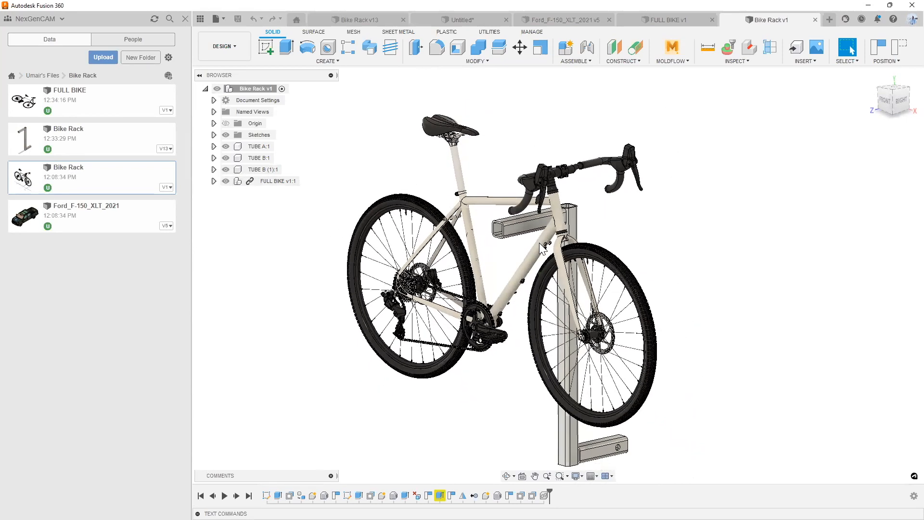
shift+middle_drag(601, 167, 625, 126)
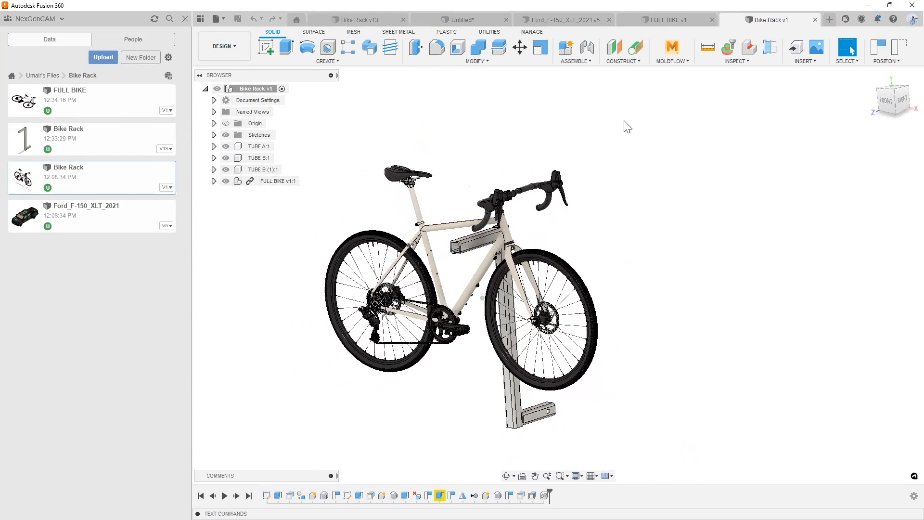
Insert the Bike Rack v1 assembly with the bike into the Ford_F-150_XLT_2021 design
click(574, 18)
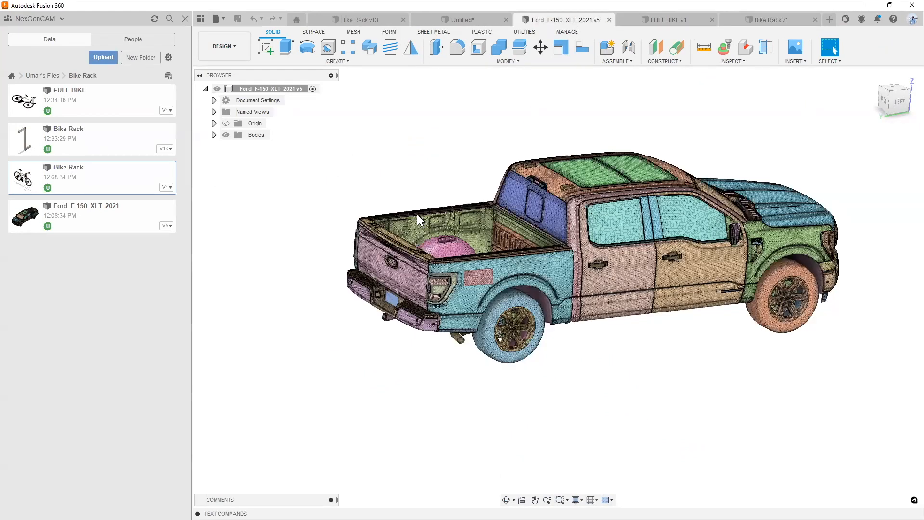
shift+middle_drag(374, 226, 280, 247)
scroll(427, 283, up, 5)
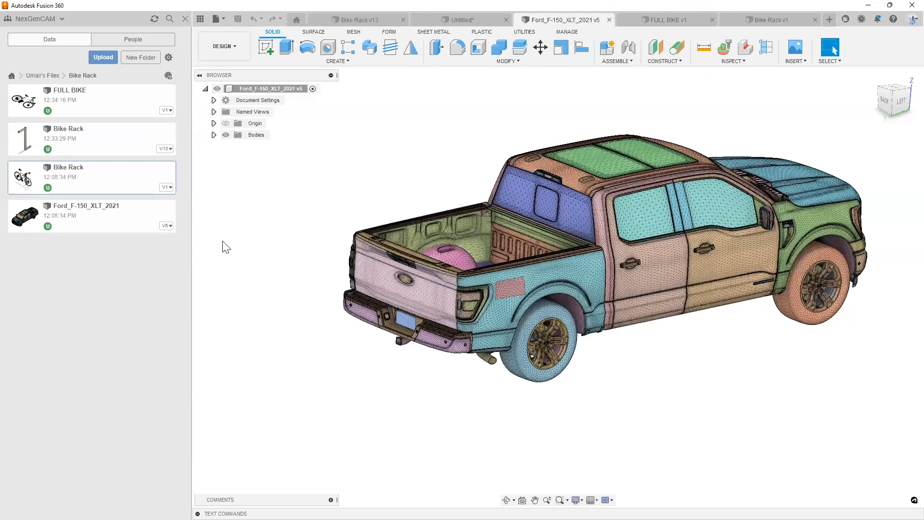
drag(50, 182, 237, 236)
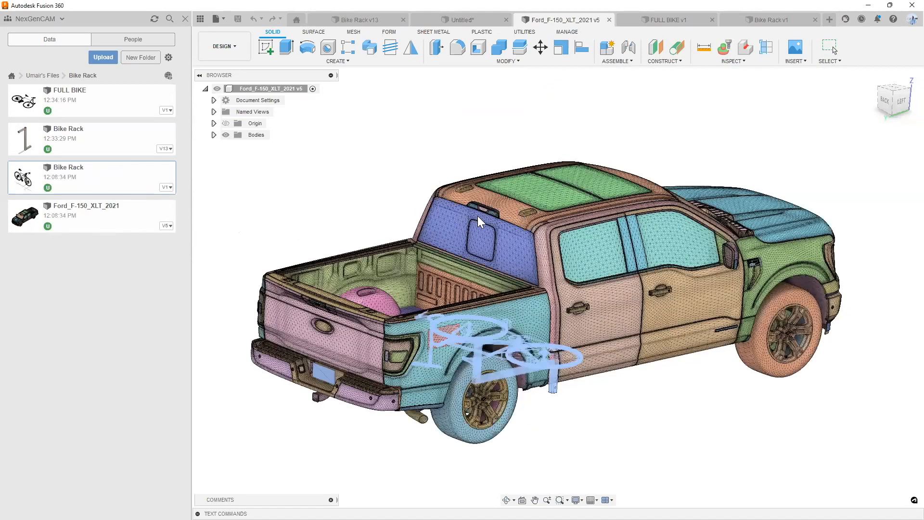
Move the inserted bike rack behind the tailgate and rotate it 180 degrees so its lower tube faces the truck
shift+middle_drag(466, 287, 436, 285)
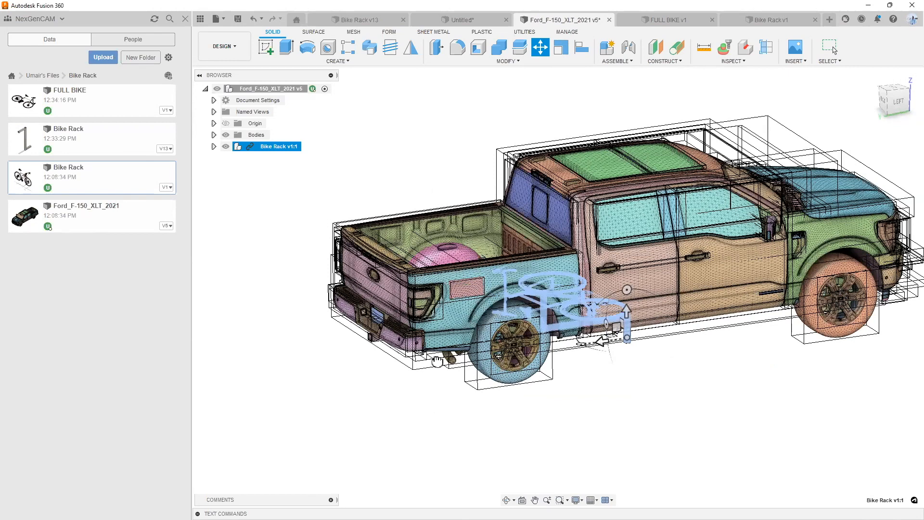
drag(338, 363, 300, 369)
drag(323, 332, 370, 376)
shift+middle_drag(334, 356, 332, 408)
drag(289, 349, 335, 430)
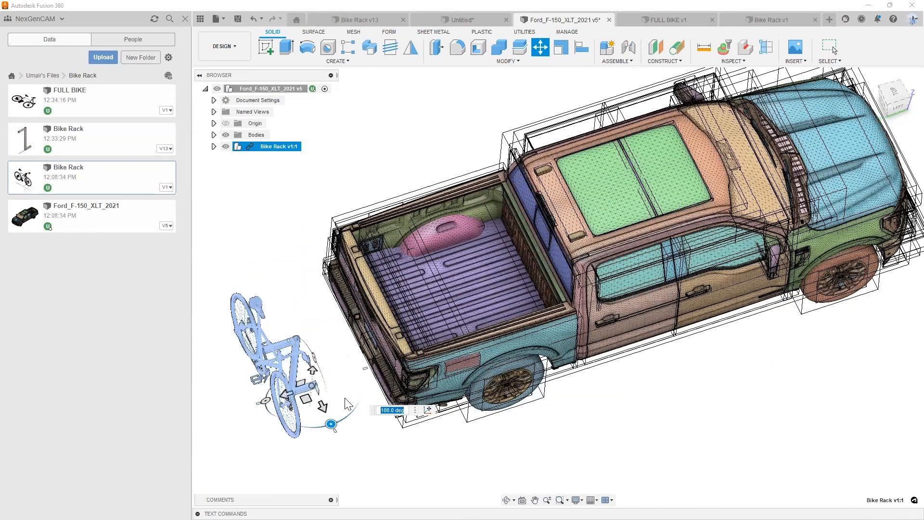
shift+middle_drag(348, 405, 359, 388)
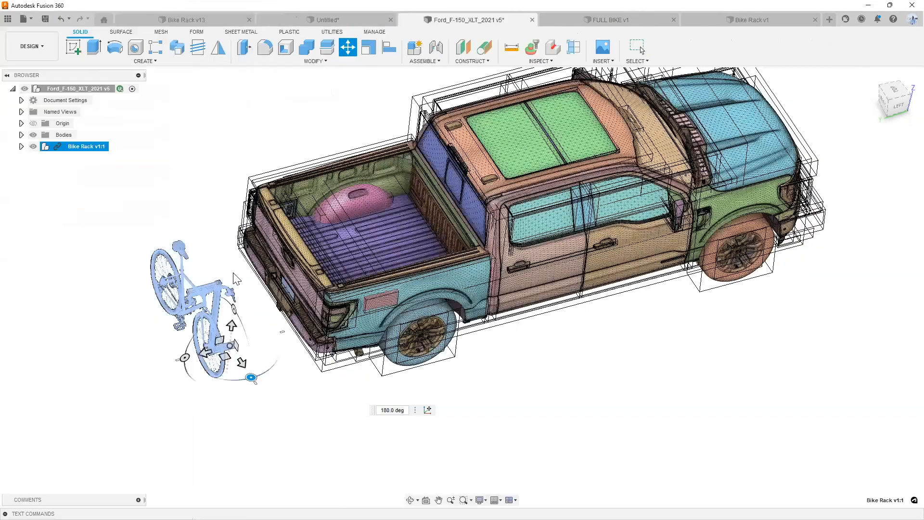
Raise the bike rack about 15.3 in so its lower tube is level with the truck's hitch receiver
scroll(233, 273, up, 5)
shift+middle_drag(237, 273, 278, 262)
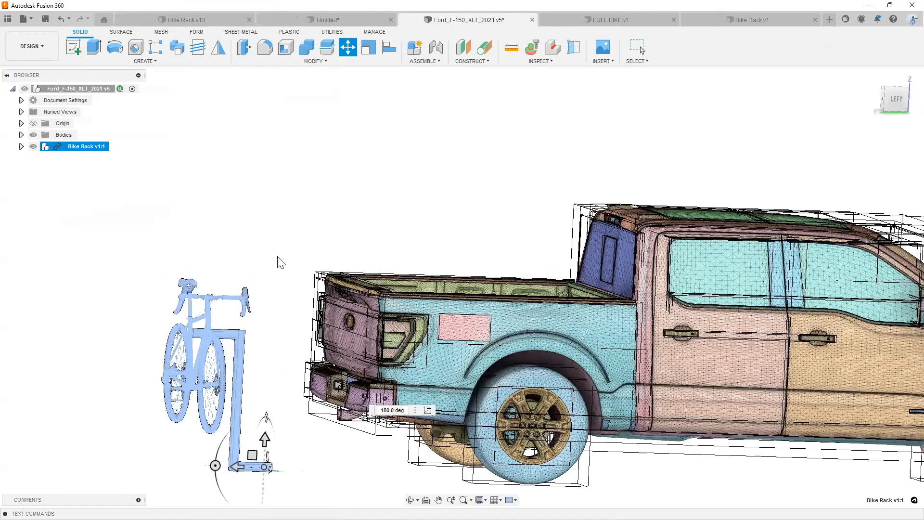
click(891, 100)
click(888, 102)
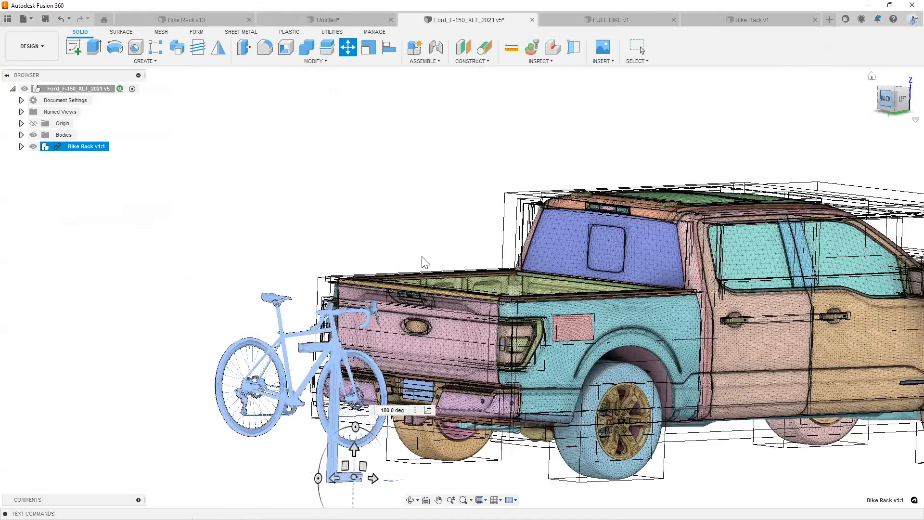
scroll(501, 312, up, 6)
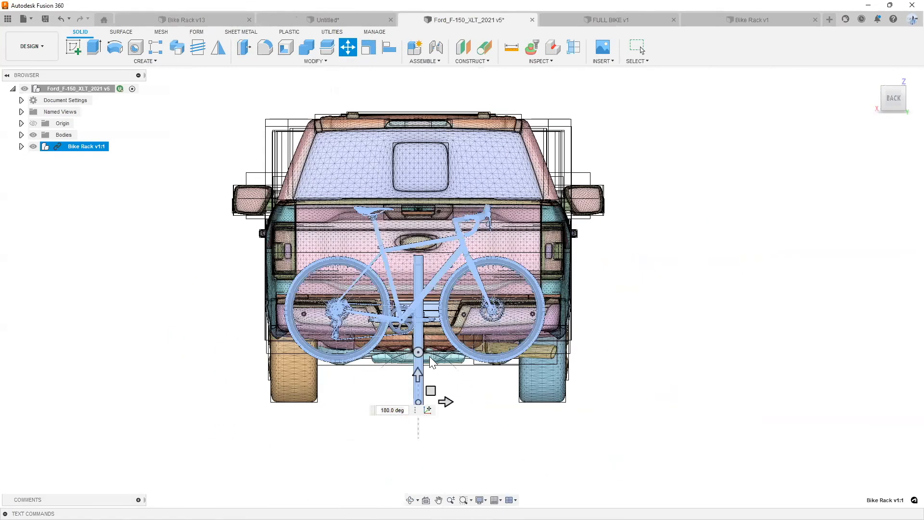
scroll(371, 436, up, 2)
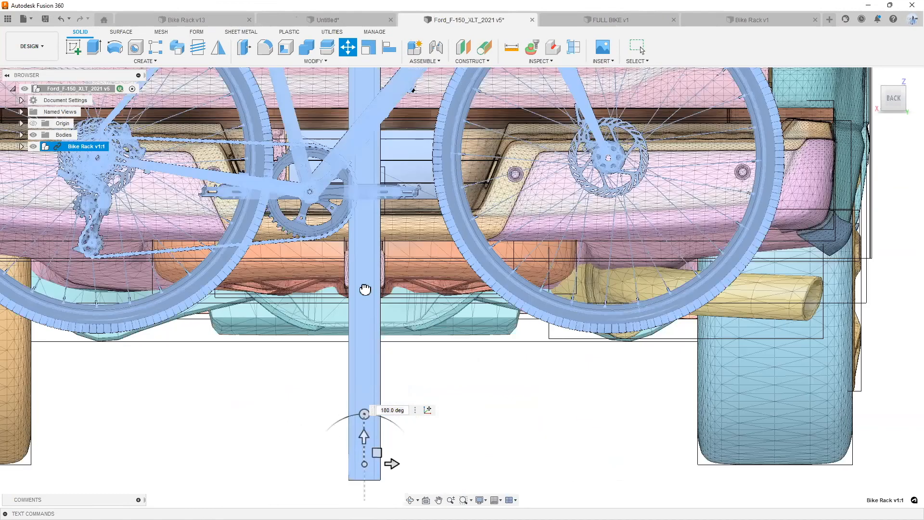
drag(367, 258, 368, 245)
scroll(367, 246, up, 6)
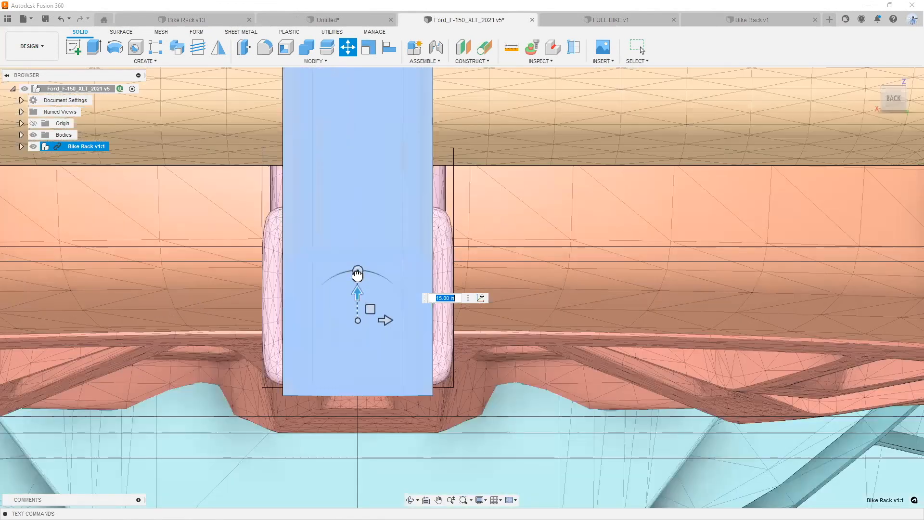
drag(357, 292, 357, 269)
shift+middle_drag(386, 289, 402, 296)
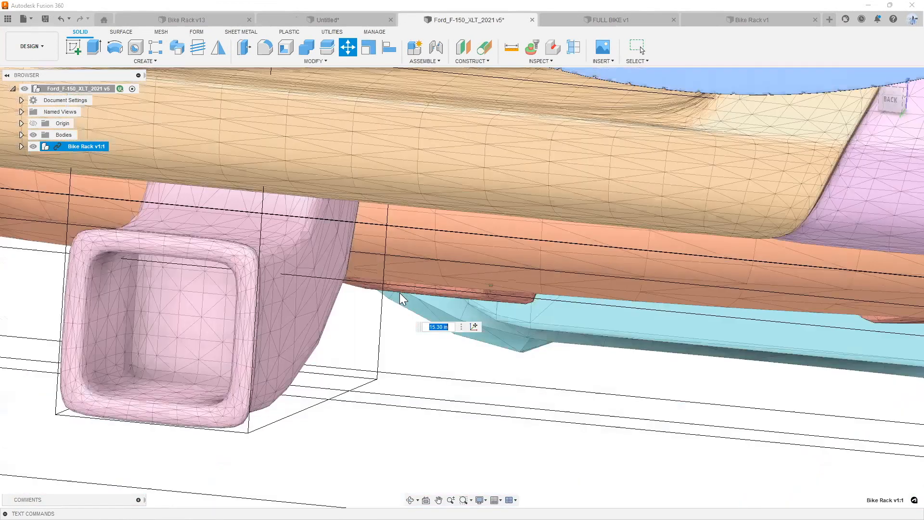
Slide the bike rack about 20 in toward the truck so its lower tube enters the hitch receiver
scroll(402, 295, down, 4)
click(905, 101)
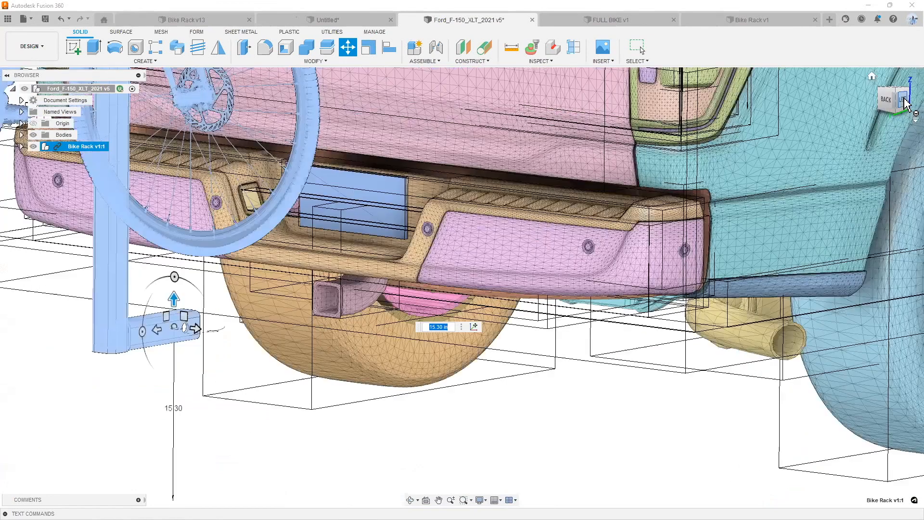
scroll(413, 283, up, 5)
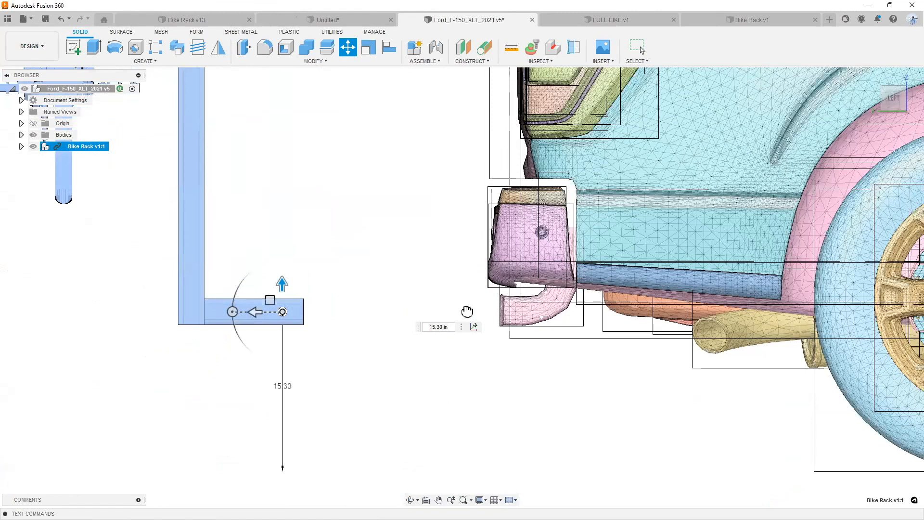
drag(283, 312, 491, 312)
Fine-tune the tube in the receiver by raising it 0.10 in and sliding it about 1 in deeper, and finish the move
scroll(538, 318, up, 5)
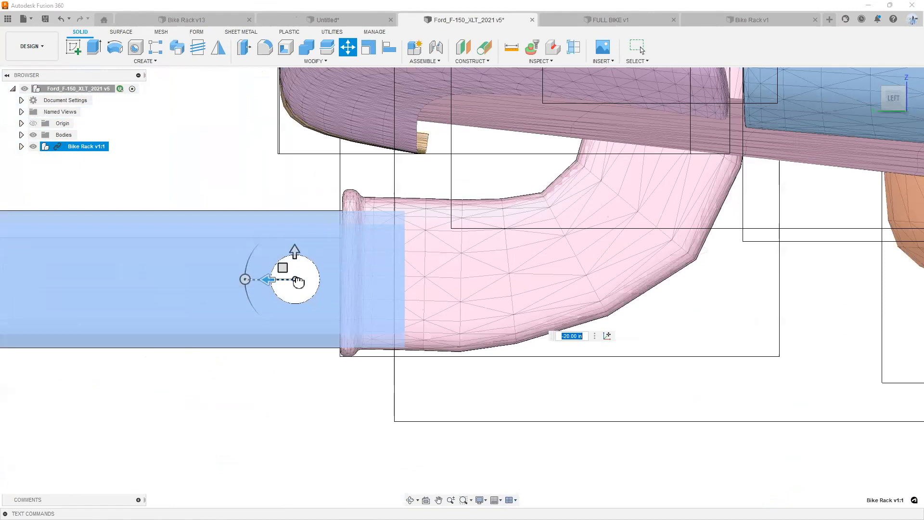
drag(267, 279, 327, 280)
drag(356, 250, 356, 245)
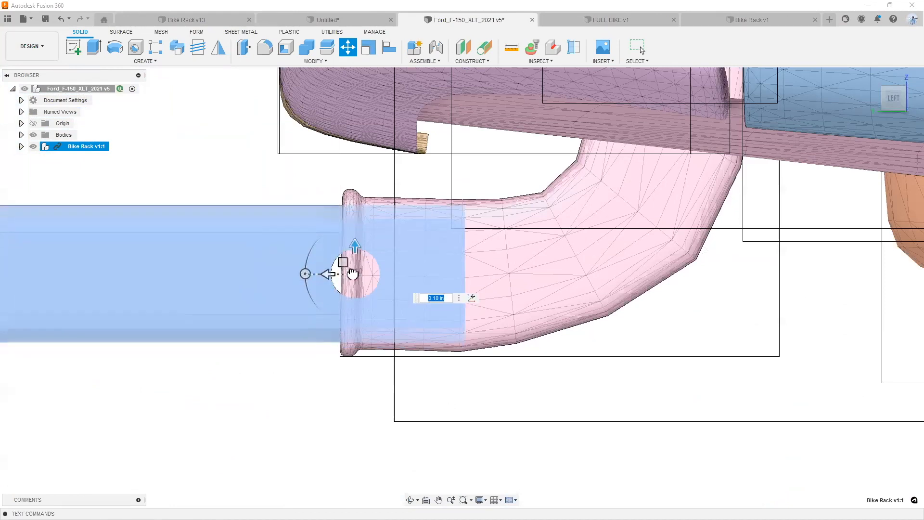
drag(353, 273, 432, 307)
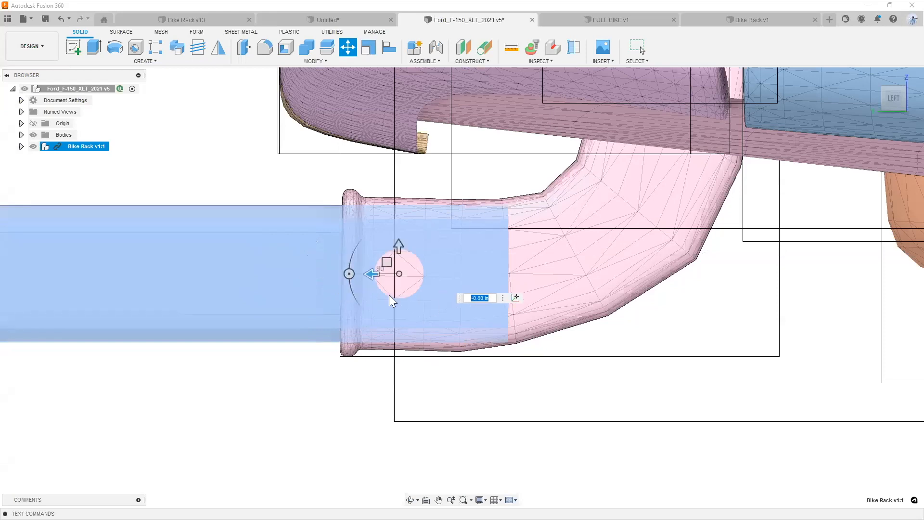
drag(374, 274, 385, 276)
scroll(335, 362, down, 8)
scroll(266, 393, down, 7)
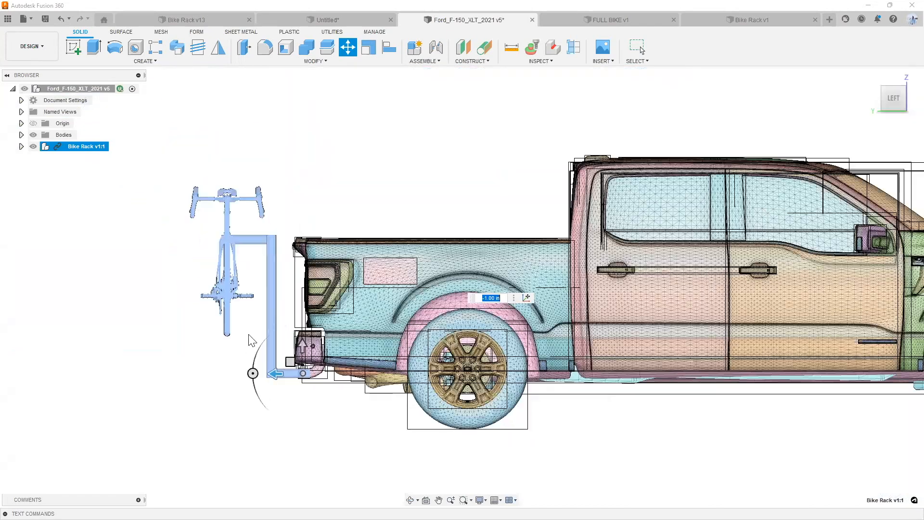
scroll(249, 334, up, 3)
scroll(248, 335, up, 2)
shift+middle_drag(258, 320, 538, 306)
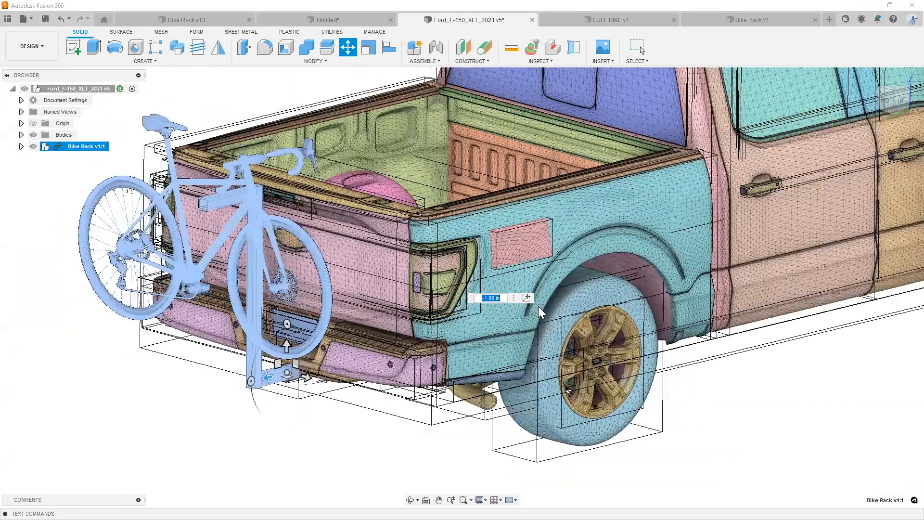
key(Return)
scroll(350, 333, down, 6)
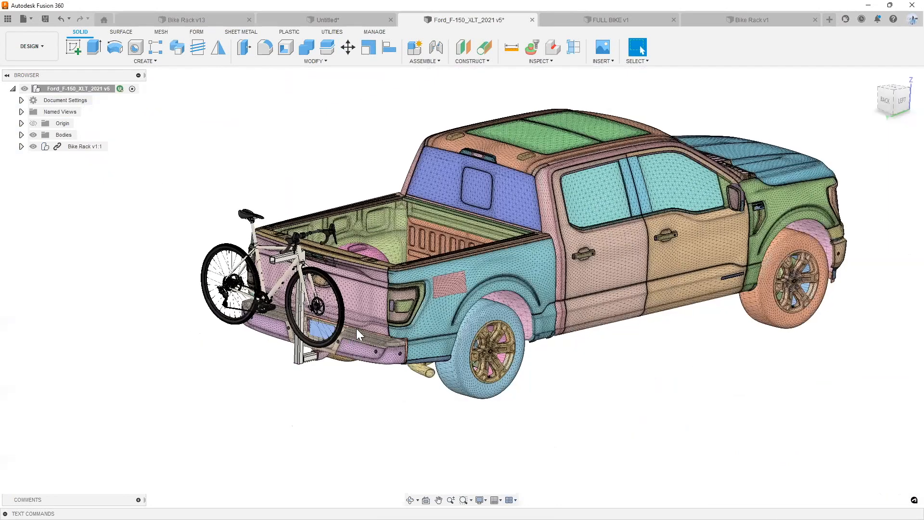
Examine the rack and mounted bike behind the tailgate, from the hitch receiver up to the upper tube
scroll(356, 328, up, 3)
scroll(278, 311, up, 2)
scroll(277, 306, up, 3)
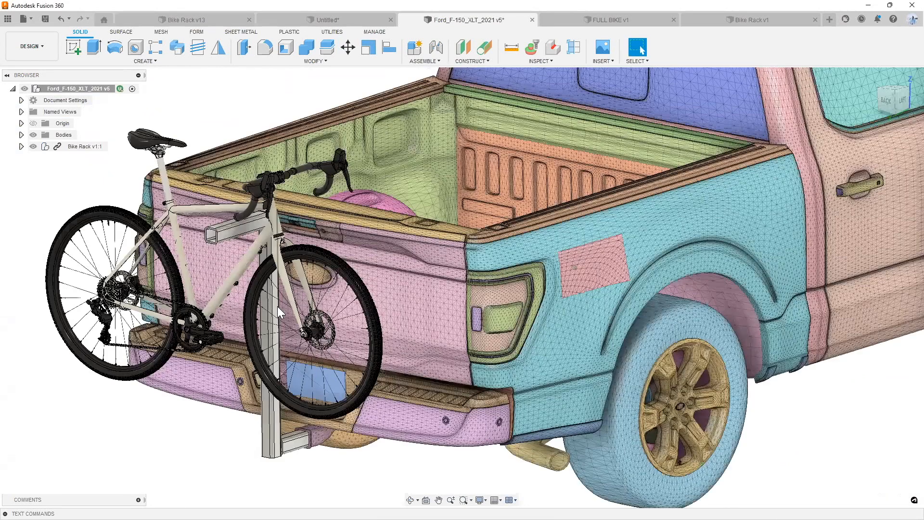
scroll(277, 306, down, 1)
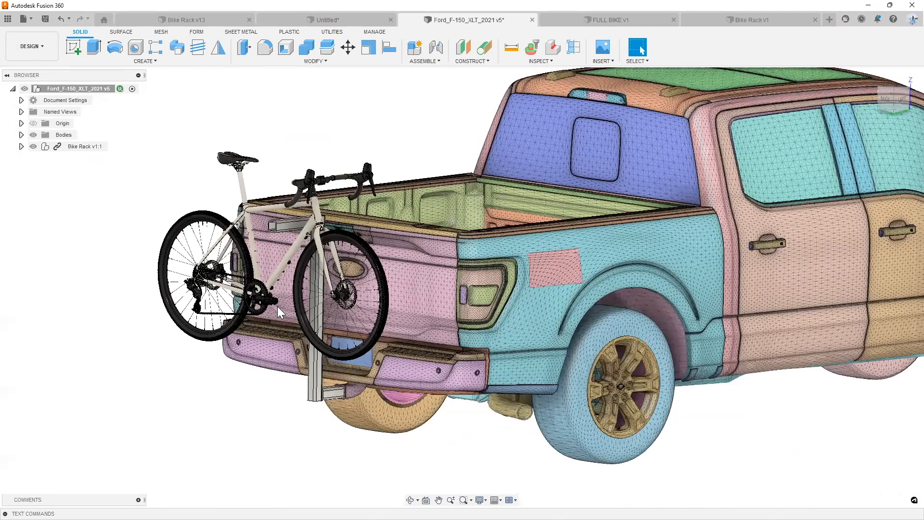
shift+middle_drag(277, 306, 370, 434)
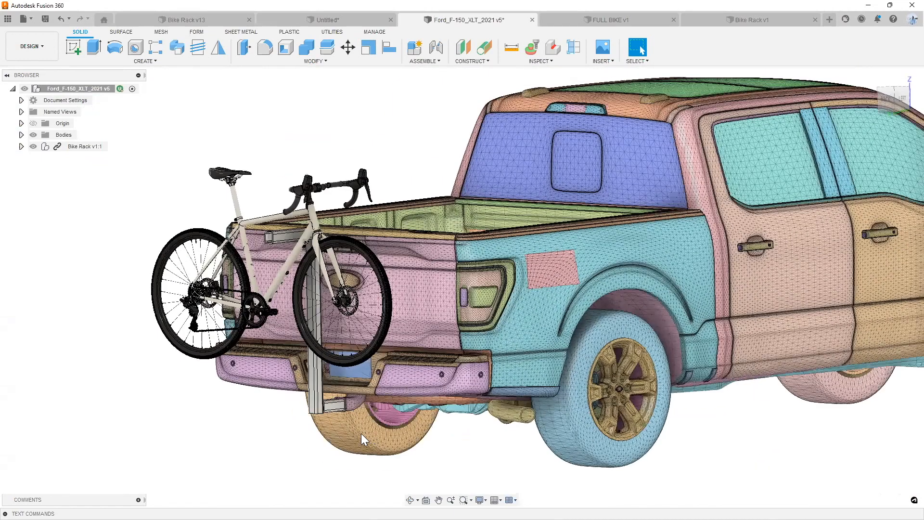
scroll(332, 376, up, 3)
scroll(283, 209, down, 3)
shift+middle_drag(283, 209, 325, 239)
scroll(324, 239, up, 3)
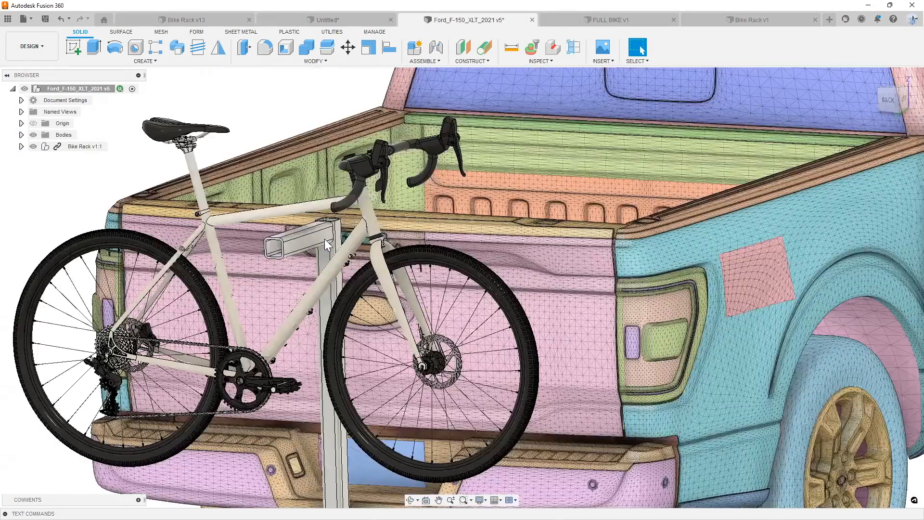
scroll(298, 228, up, 5)
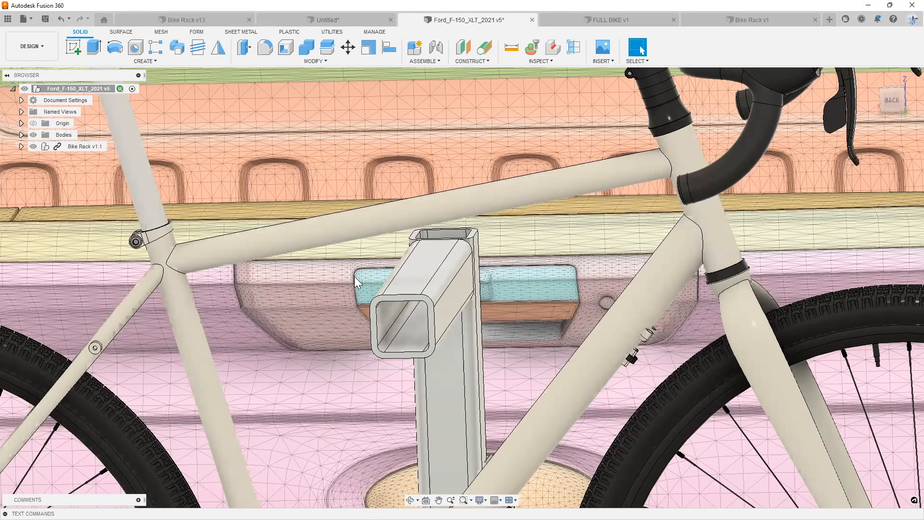
Examine straight from behind the truck how the rack's upper tube fits under the bike's top tube
scroll(823, 127, down, 3)
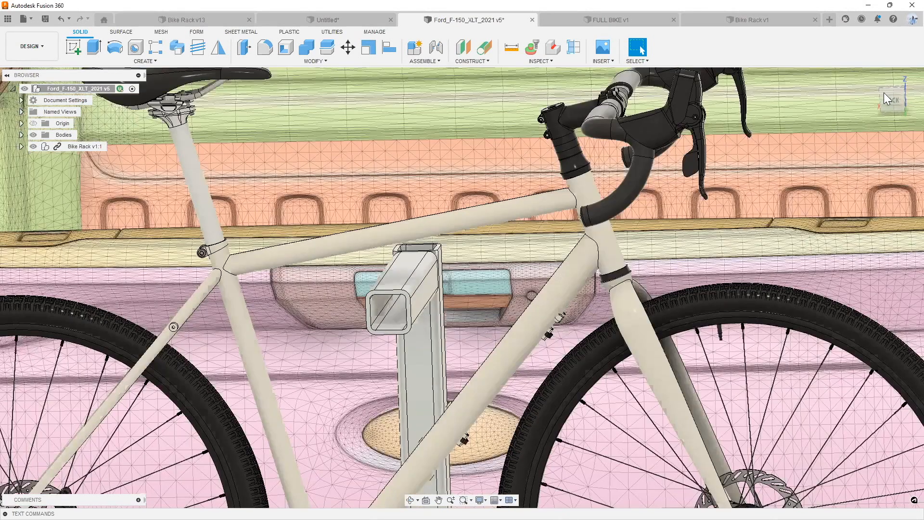
drag(884, 95, 893, 93)
middle_drag(316, 217, 278, 208)
scroll(139, 186, down, 4)
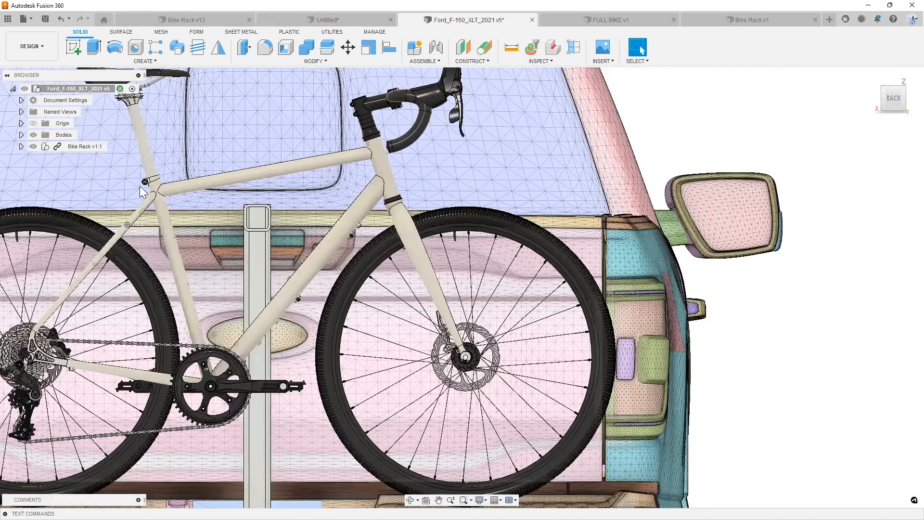
scroll(138, 182, up, 6)
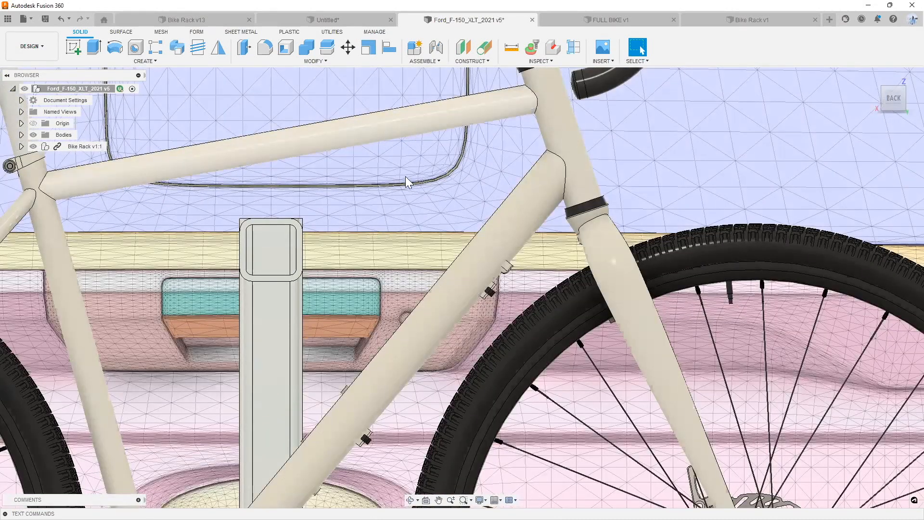
scroll(416, 186, down, 2)
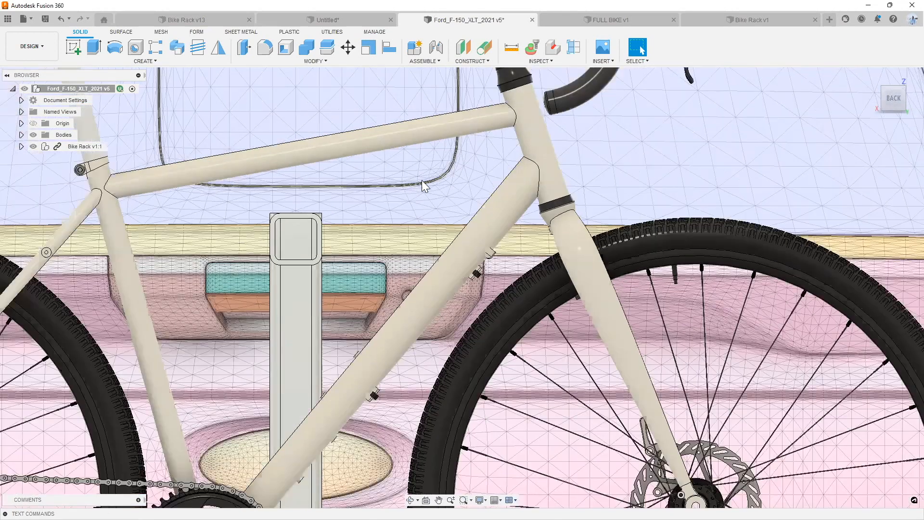
scroll(442, 215, down, 3)
scroll(409, 211, down, 3)
scroll(410, 204, up, 3)
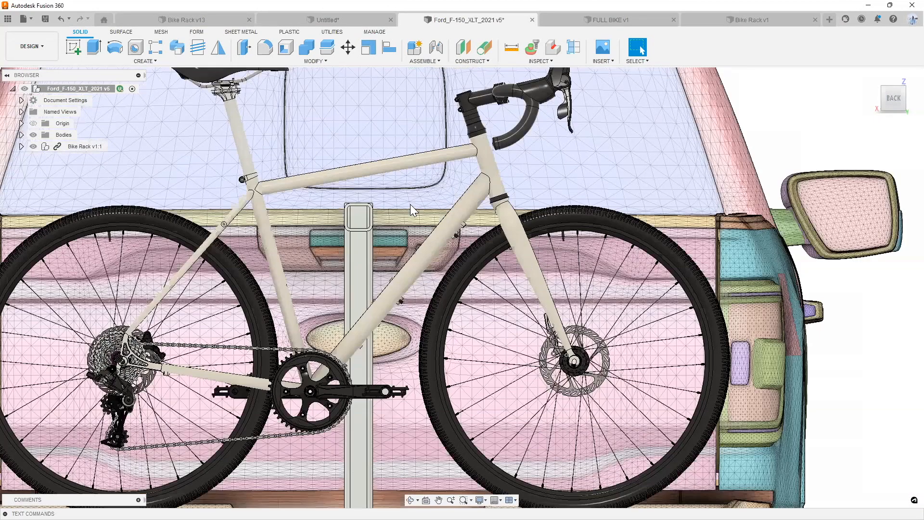
scroll(416, 193, down, 3)
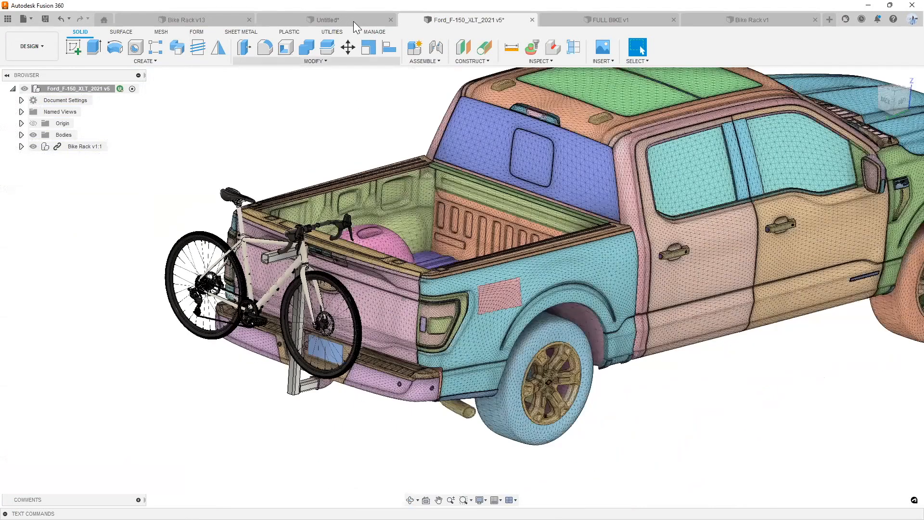
Switch to the Bike Rack v1 design and check from the front the gap between the upper tube and the bike frame
click(205, 19)
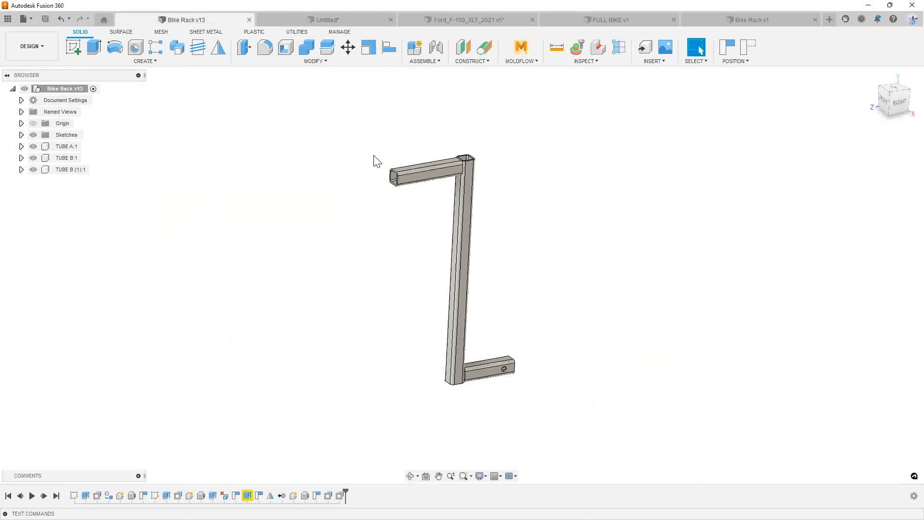
click(716, 16)
click(900, 105)
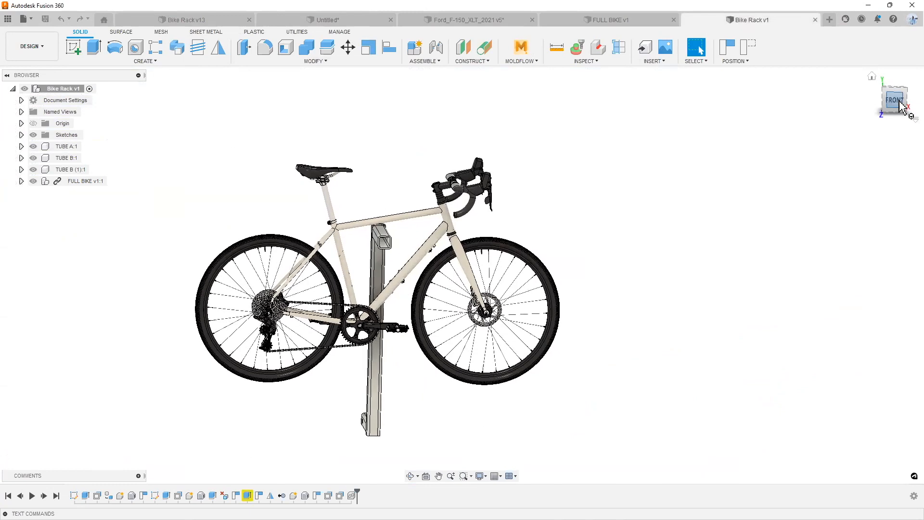
scroll(409, 231, up, 10)
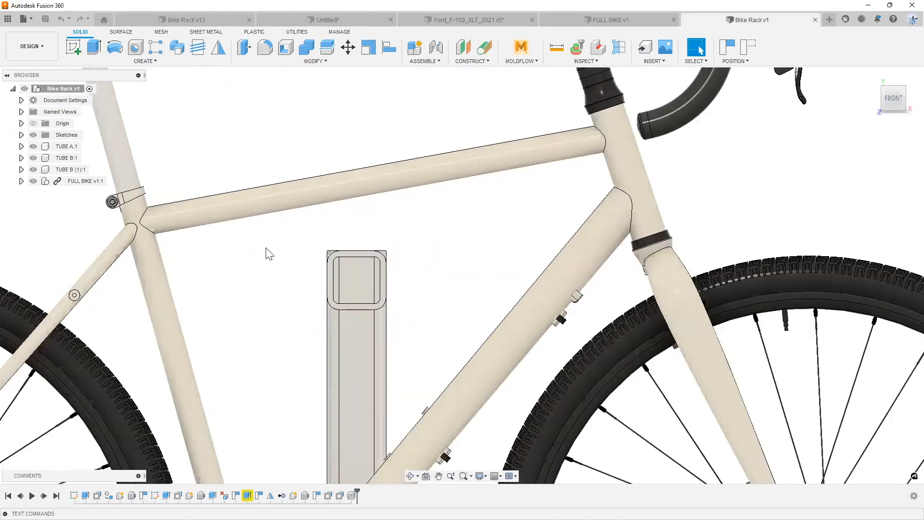
scroll(268, 254, up, 5)
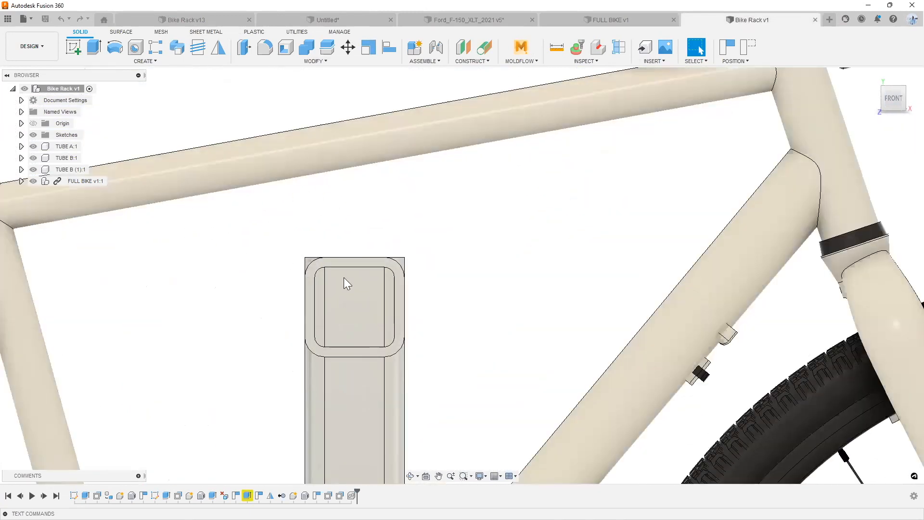
scroll(327, 261, down, 10)
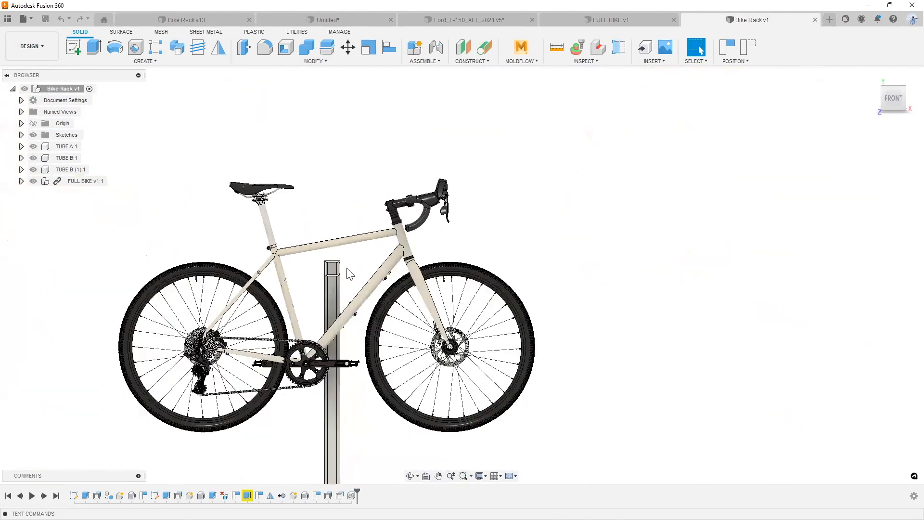
scroll(301, 288, up, 5)
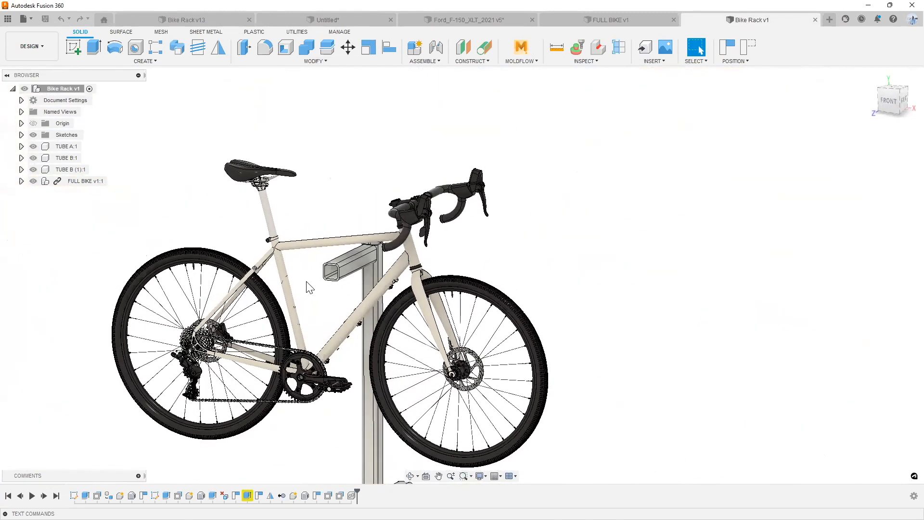
scroll(260, 239, down, 3)
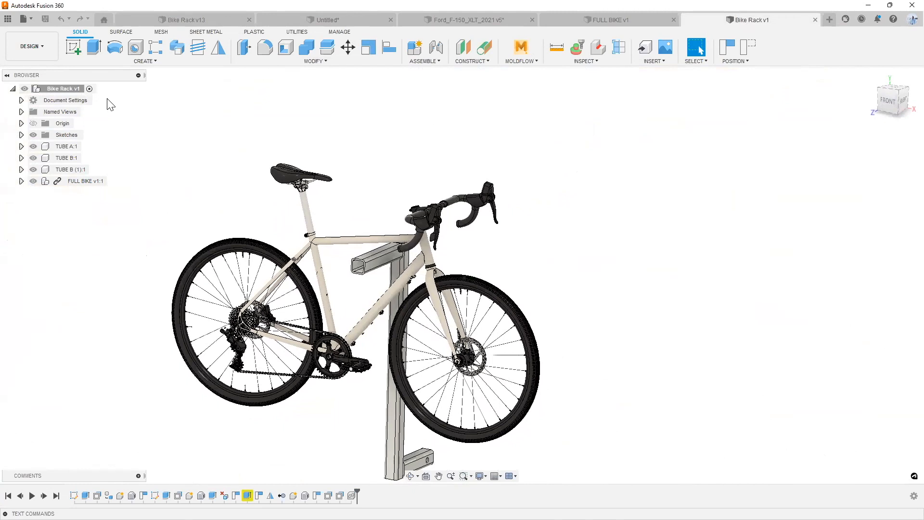
shift+middle_drag(309, 176, 324, 177)
click(889, 102)
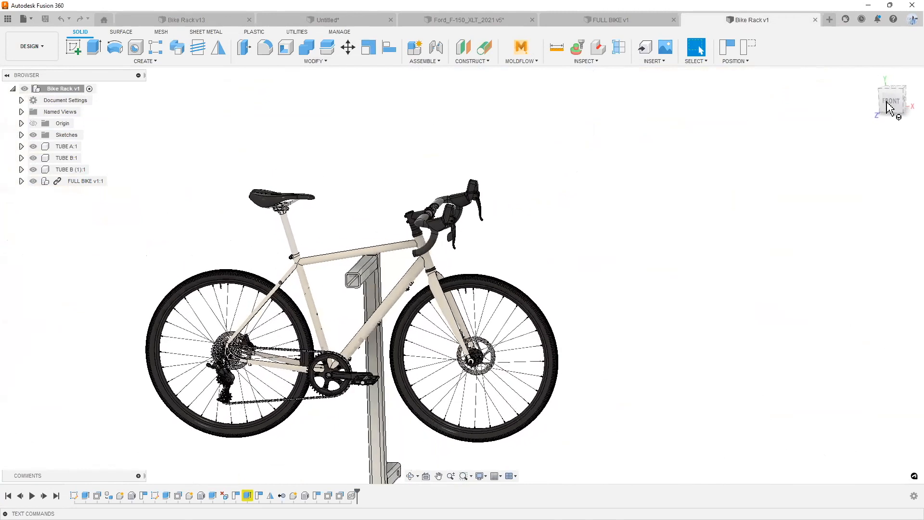
Create a sketch on the XY plane, capturing the current component positions, and finish it without drawing the center rectangle
click(73, 48)
click(412, 445)
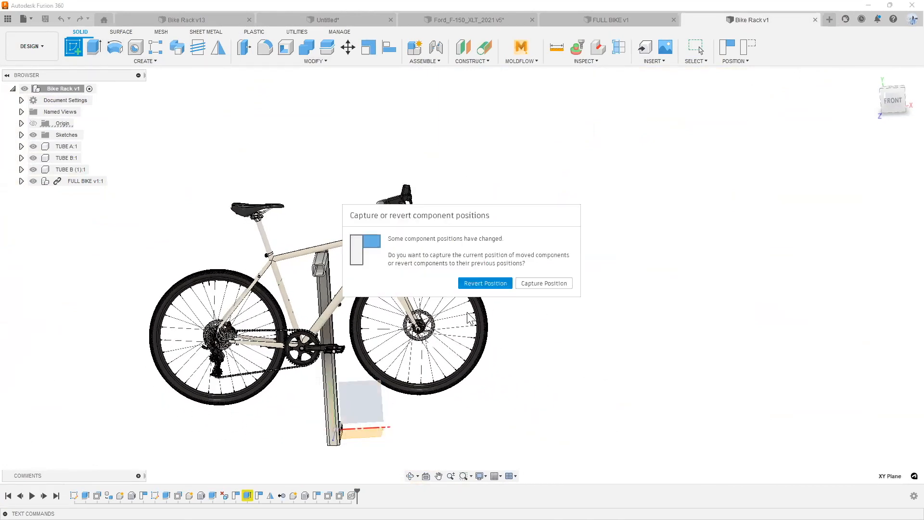
click(561, 284)
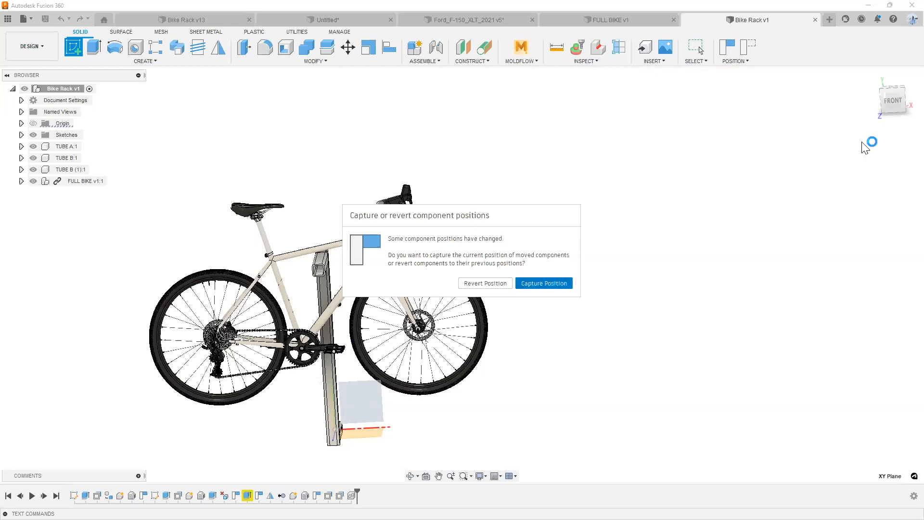
scroll(374, 211, up, 5)
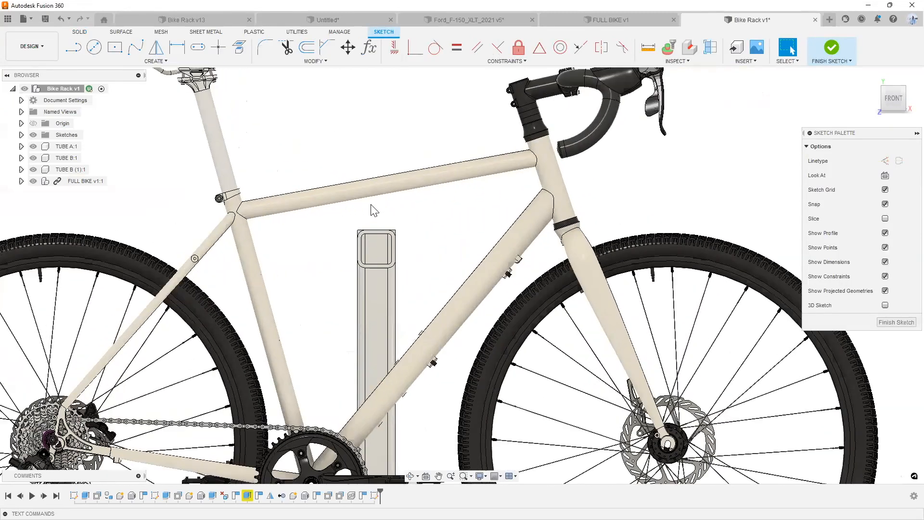
click(118, 49)
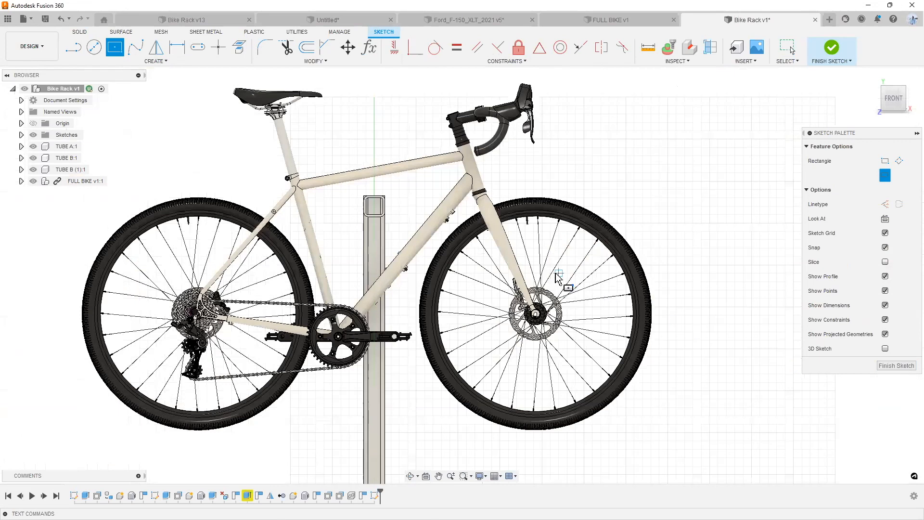
key(Escape)
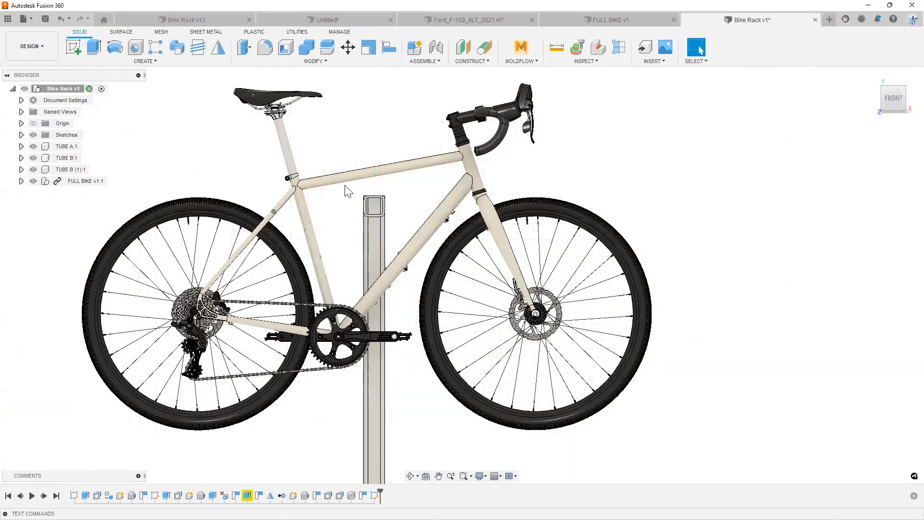
Start moving the FULL BIKE component and rotate it -10 degrees in the front view to level its top tube
scroll(344, 186, up, 6)
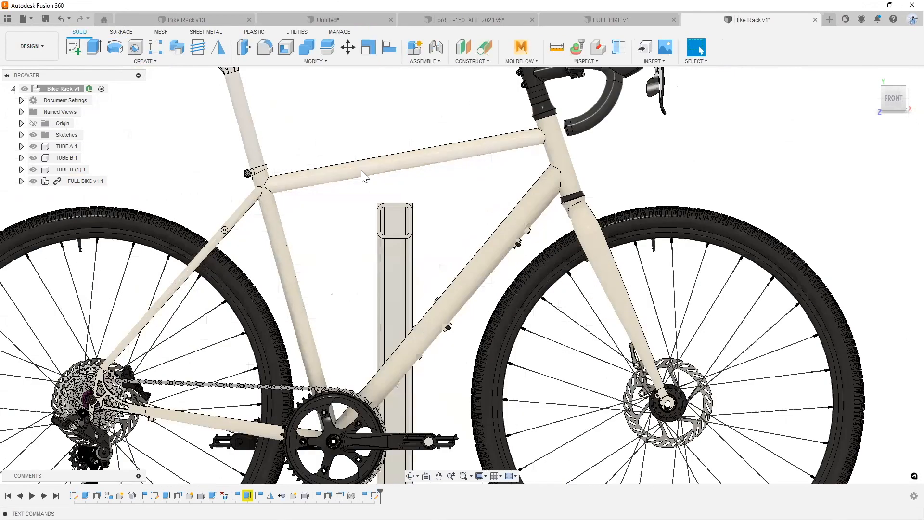
scroll(398, 222, down, 5)
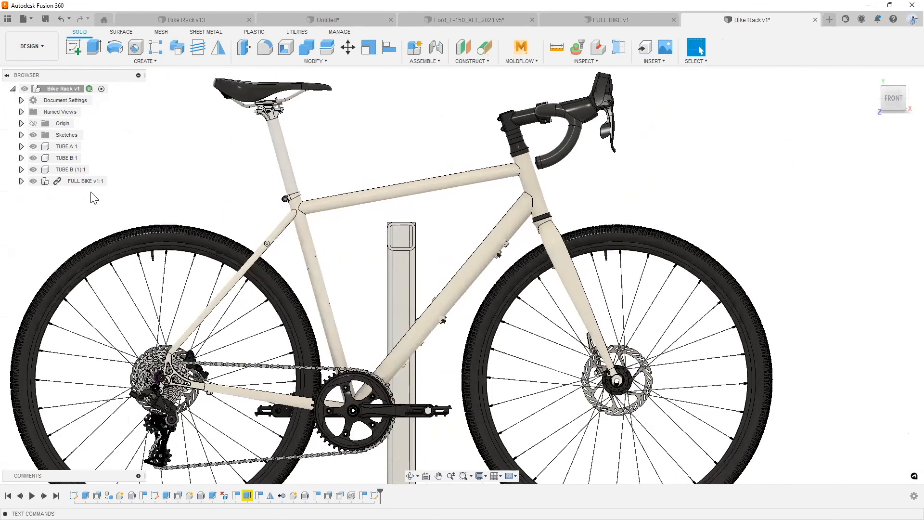
right_click(93, 188)
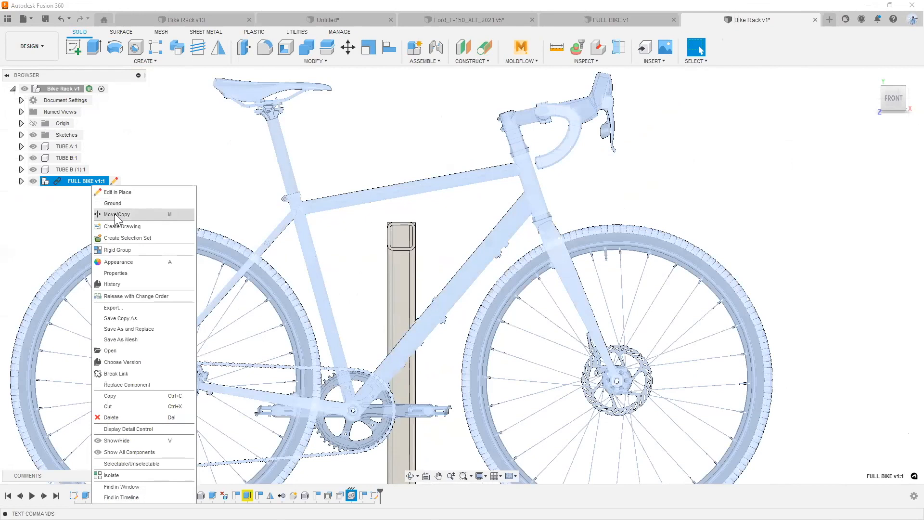
key(m)
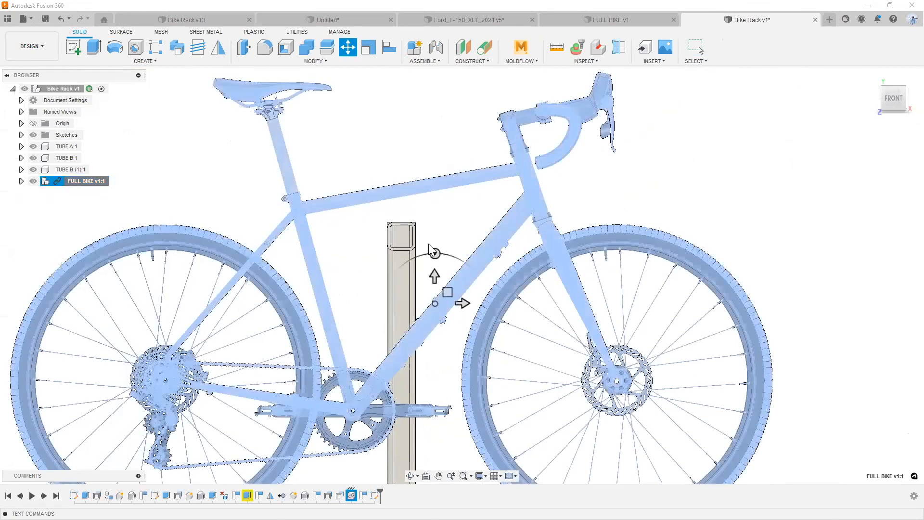
scroll(428, 243, up, 6)
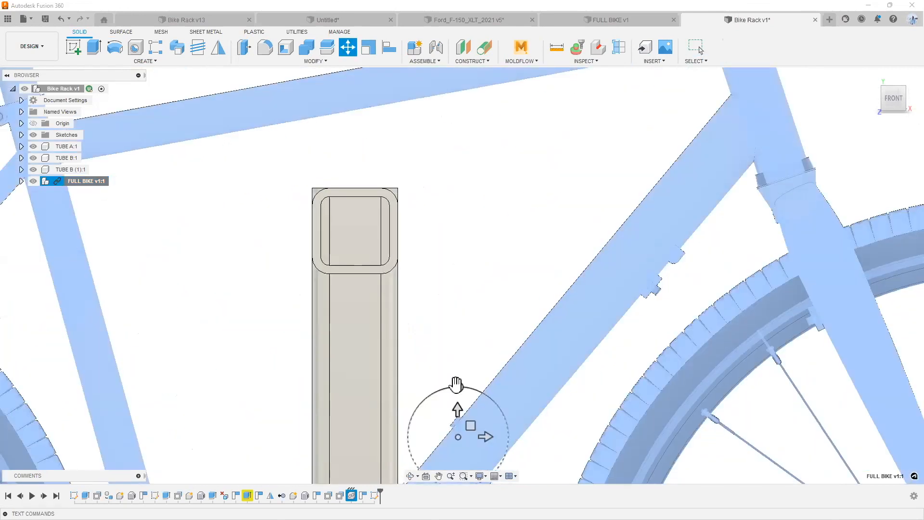
drag(458, 385, 466, 383)
scroll(394, 297, down, 1)
scroll(395, 297, down, 2)
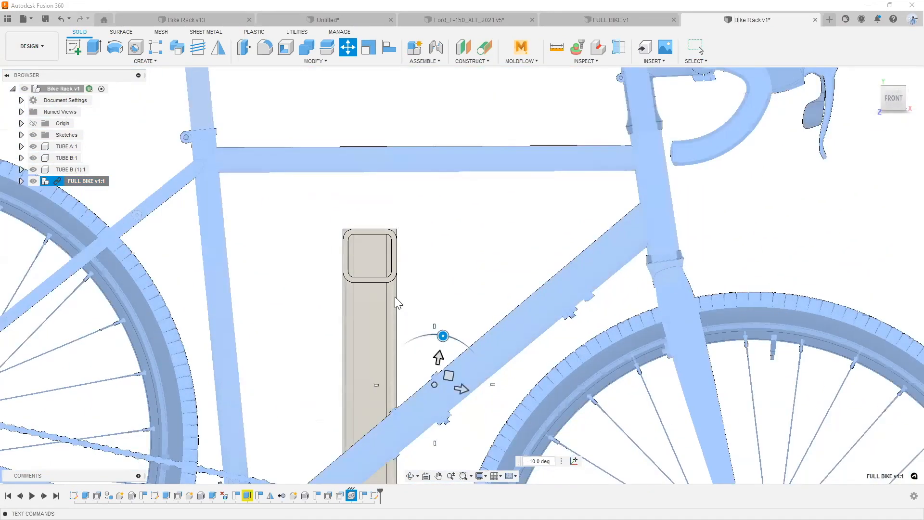
Lower the rotated bike about 1 in toward the rack's upper tube and finish the move
scroll(364, 211, down, 4)
scroll(363, 211, up, 3)
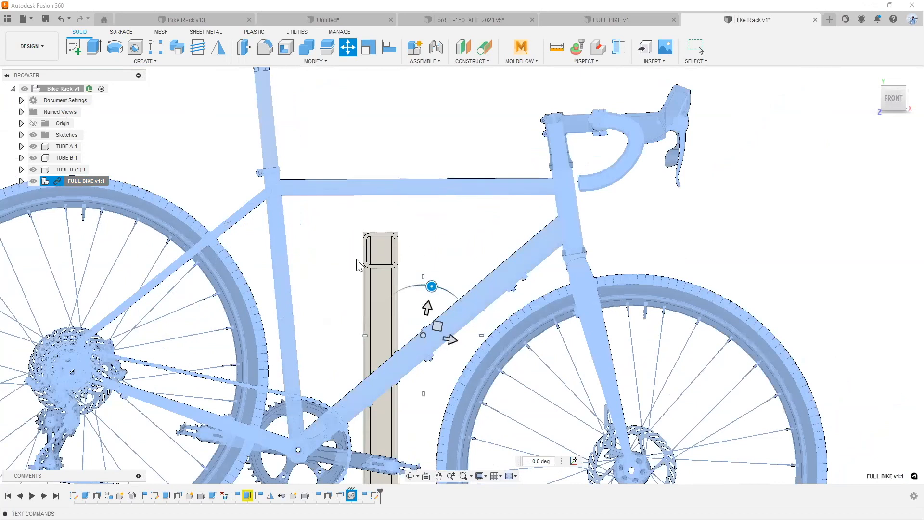
scroll(365, 265, up, 1)
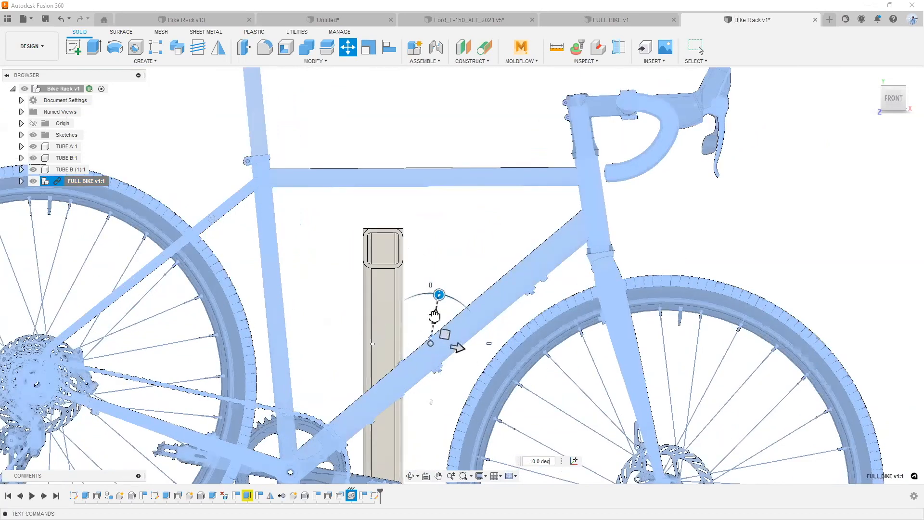
drag(428, 328, 531, 321)
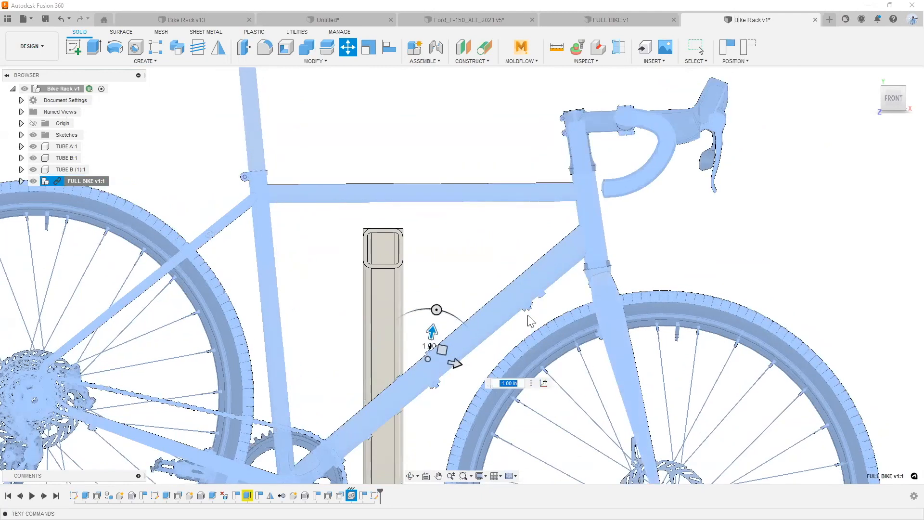
key(Return)
Inspect the repositioned bike on the rack from several angles, checking the top tube against the upper square tube
scroll(433, 241, down, 6)
shift+middle_drag(399, 249, 338, 168)
scroll(414, 242, up, 8)
scroll(360, 170, down, 3)
shift+middle_drag(147, 113, 146, 106)
scroll(251, 211, down, 2)
shift+middle_drag(251, 211, 267, 227)
click(376, 496)
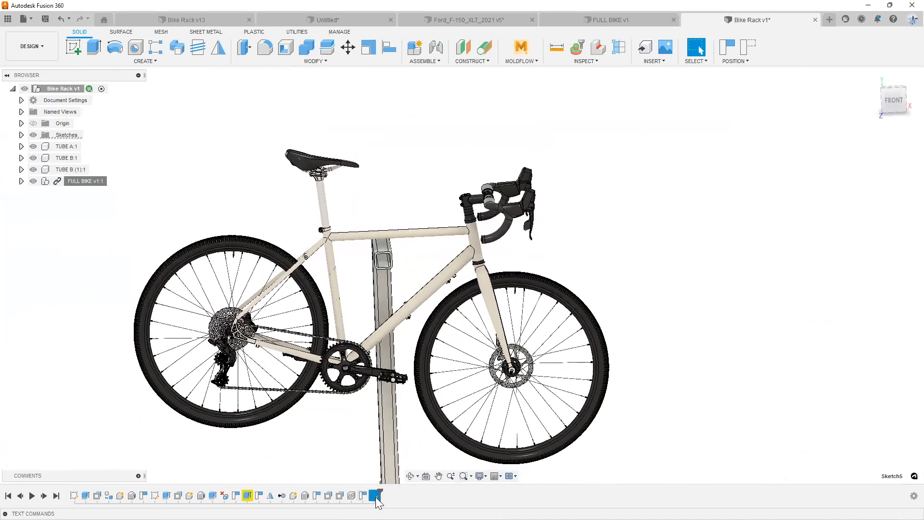
right_click(375, 497)
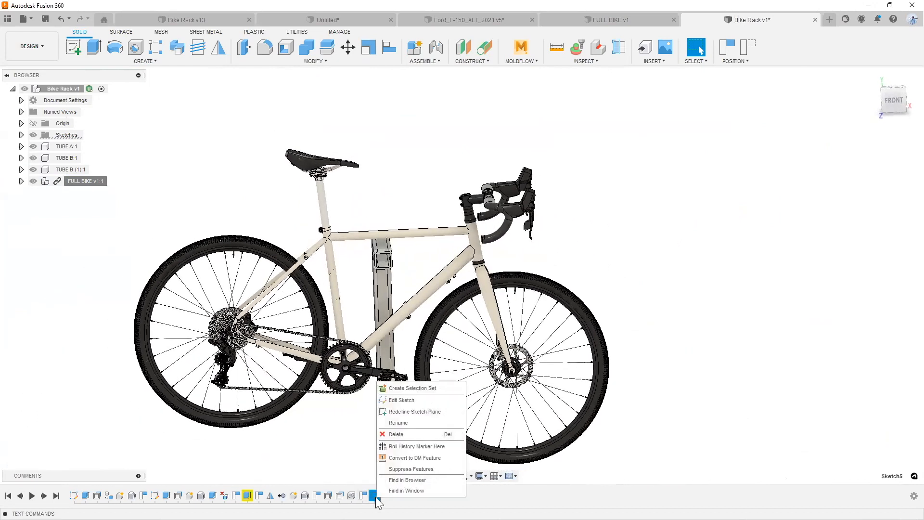
click(419, 400)
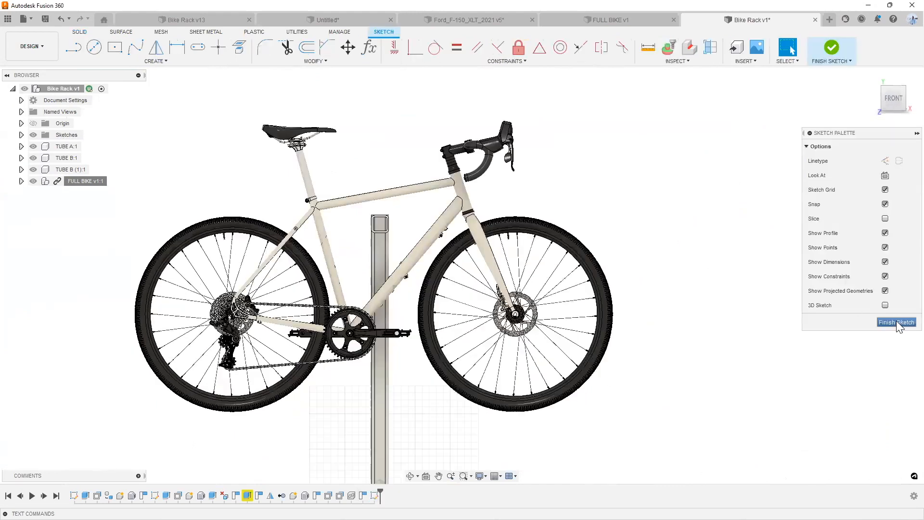
click(831, 47)
Create a sketch on the XY plane, capturing the component positions, and draw a center rectangle just below the bike's top tube
click(74, 47)
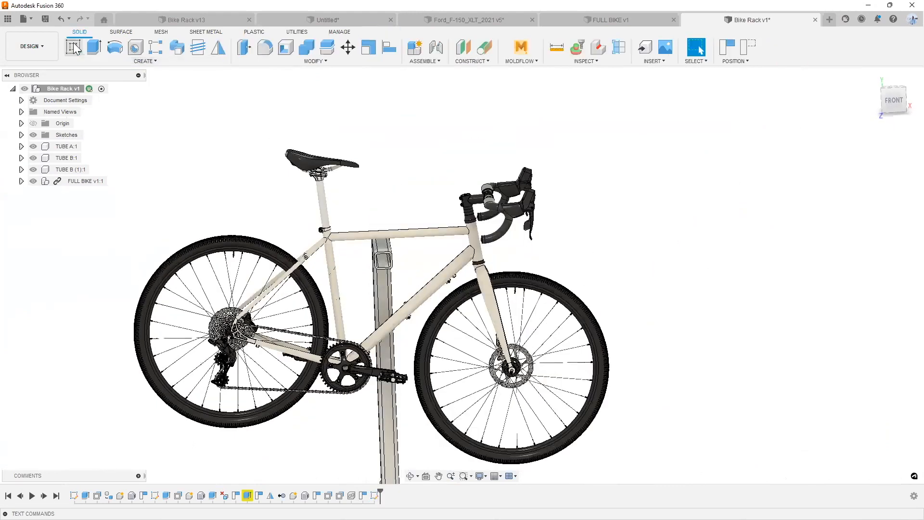
click(415, 458)
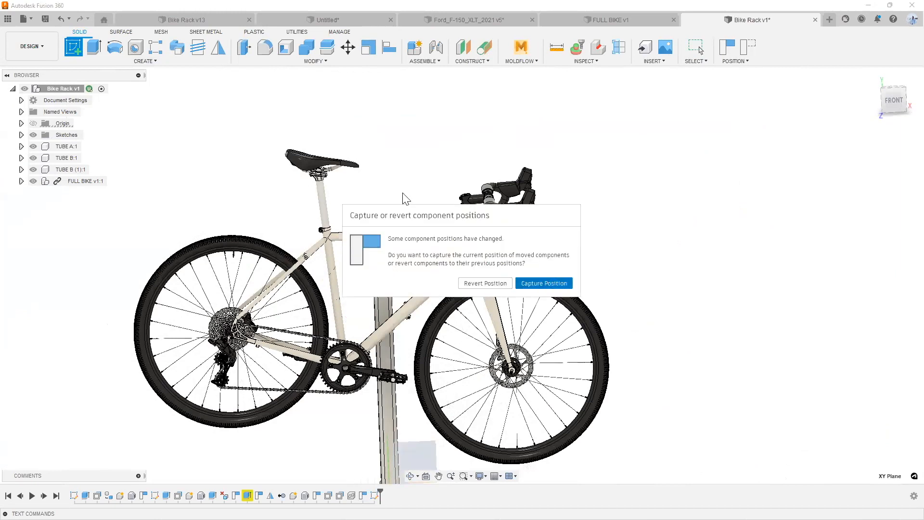
click(544, 283)
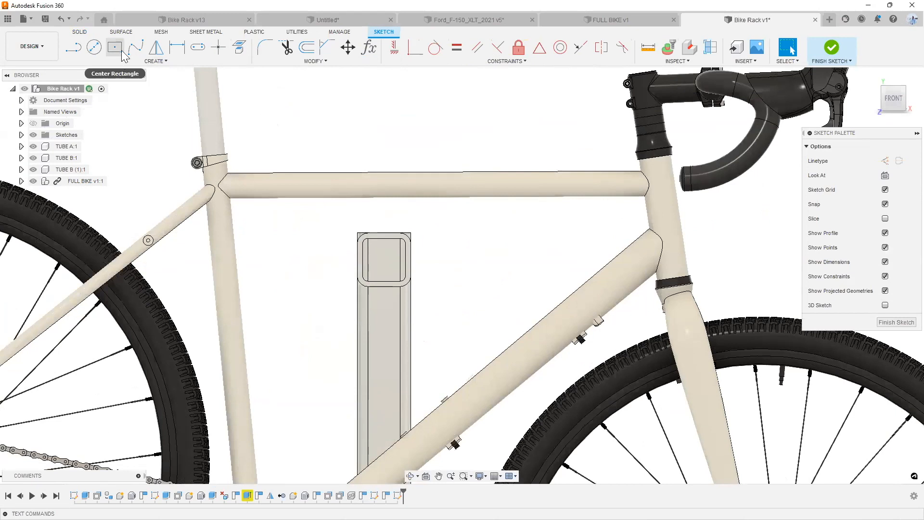
click(116, 49)
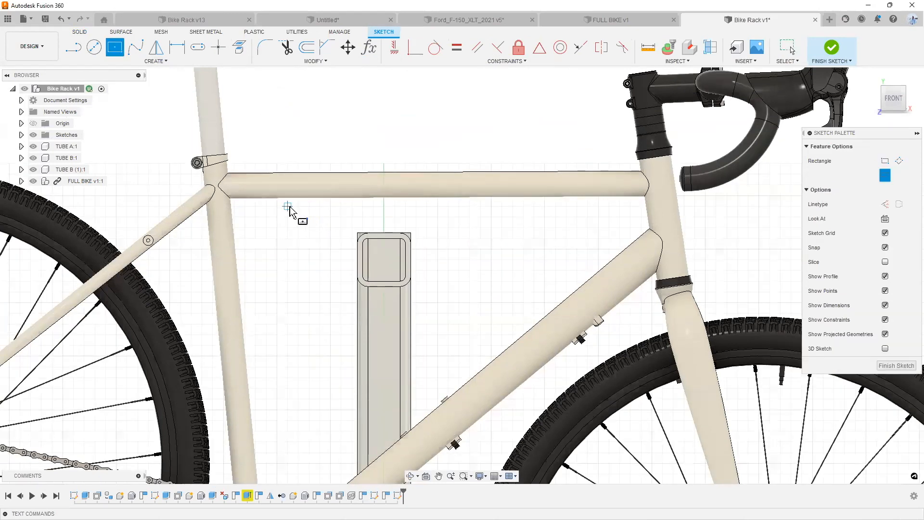
click(426, 227)
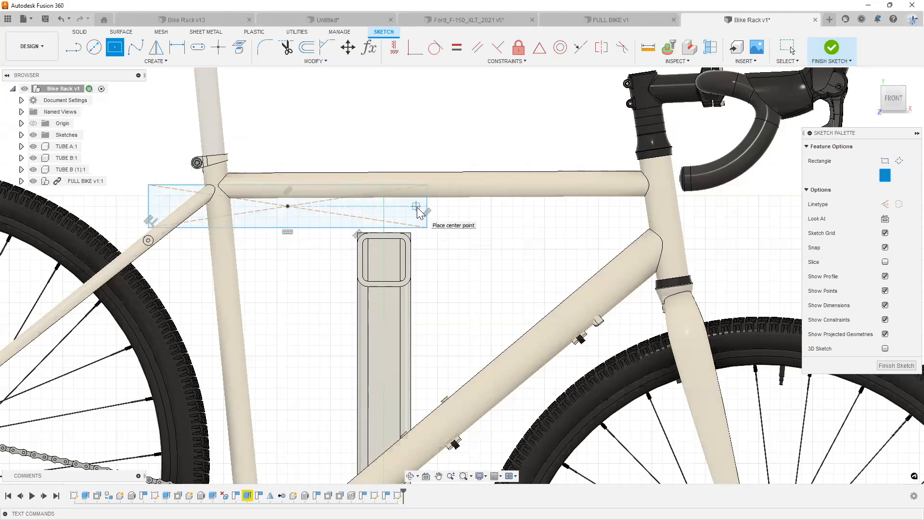
key(Escape)
Narrow the rectangle and raise it so that it straddles the rear part of the top tube
drag(423, 205, 327, 208)
scroll(342, 188, up, 2)
scroll(333, 200, down, 2)
scroll(331, 203, up, 2)
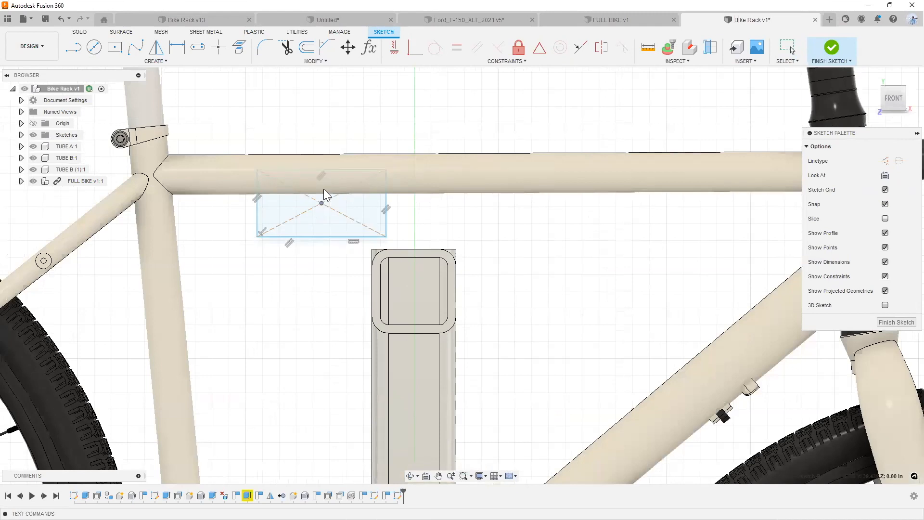
drag(324, 176, 323, 145)
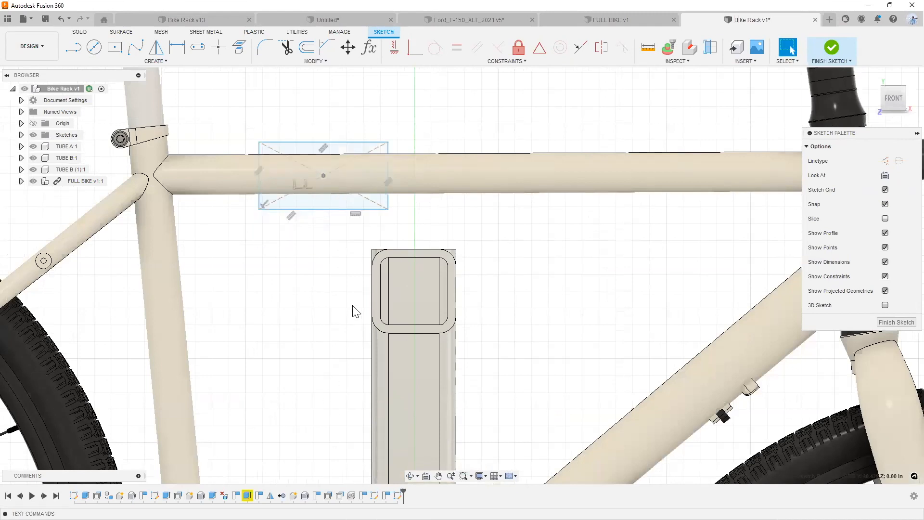
Extrude the rectangle into a separate solid block above the rack's upper tube
scroll(354, 309, down, 2)
mouse_move(371, 248)
shift+middle_down()
mouse_move(367, 204)
mouse_move(326, 264)
mouse_move(890, 296)
shift+middle_up()
scroll(355, 259, down, 2)
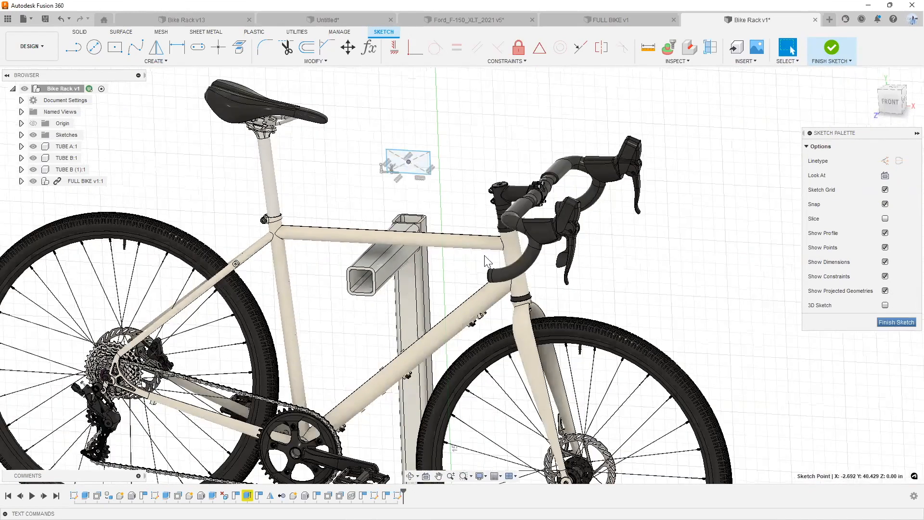
click(93, 49)
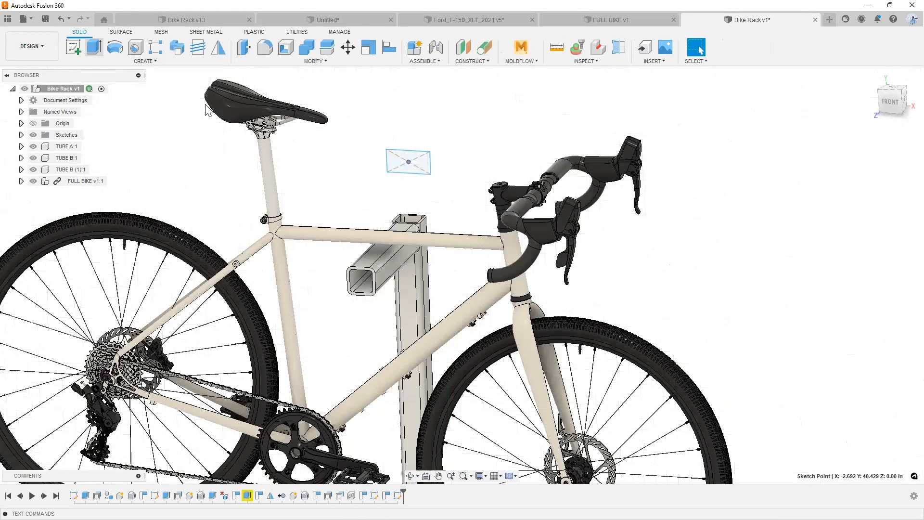
click(412, 163)
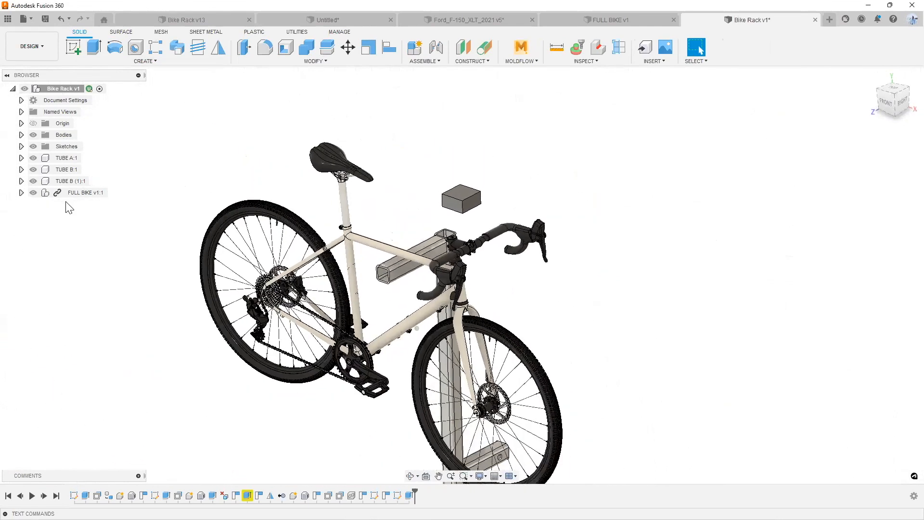
Move the extruded block 19 in outward along the Z direction so that it encloses a section of the bike's top tube
click(21, 135)
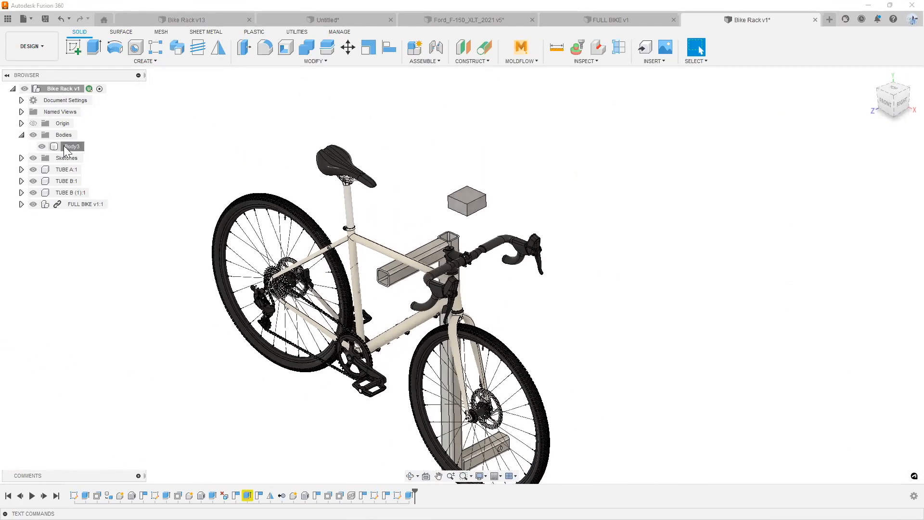
right_click(65, 146)
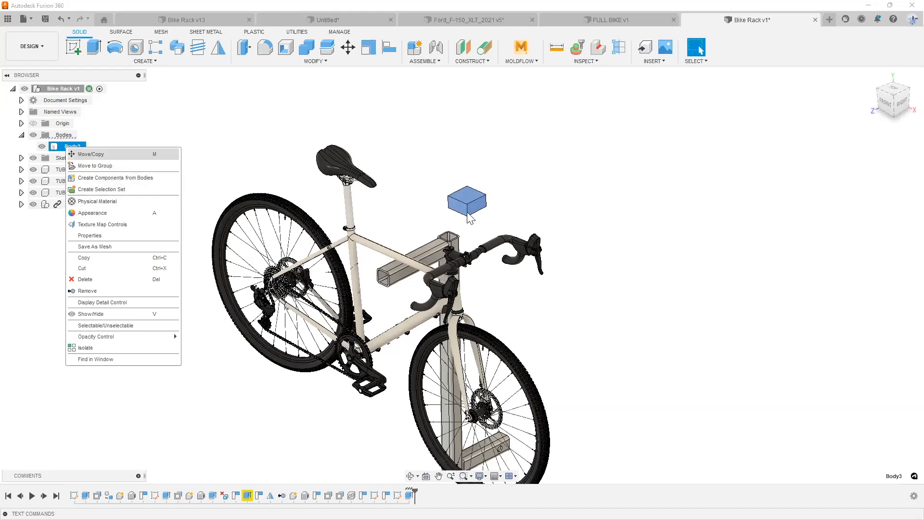
key(m)
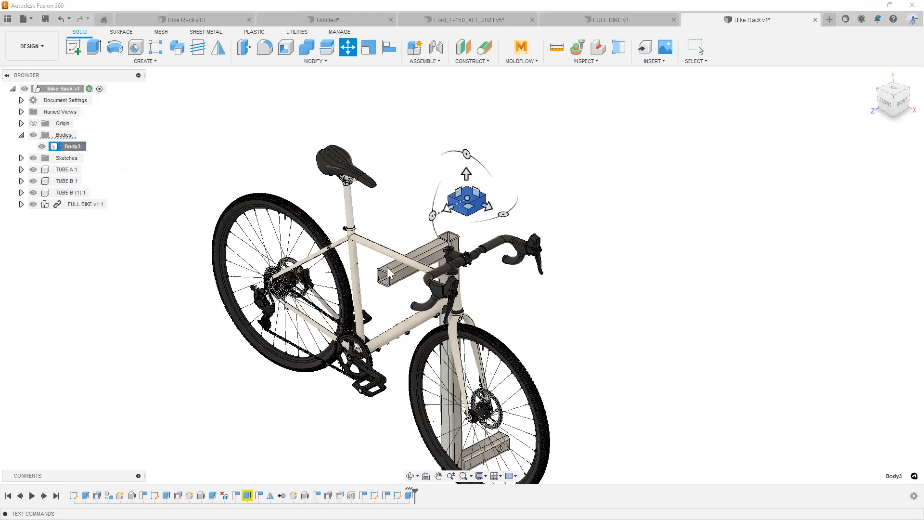
scroll(389, 273, up, 10)
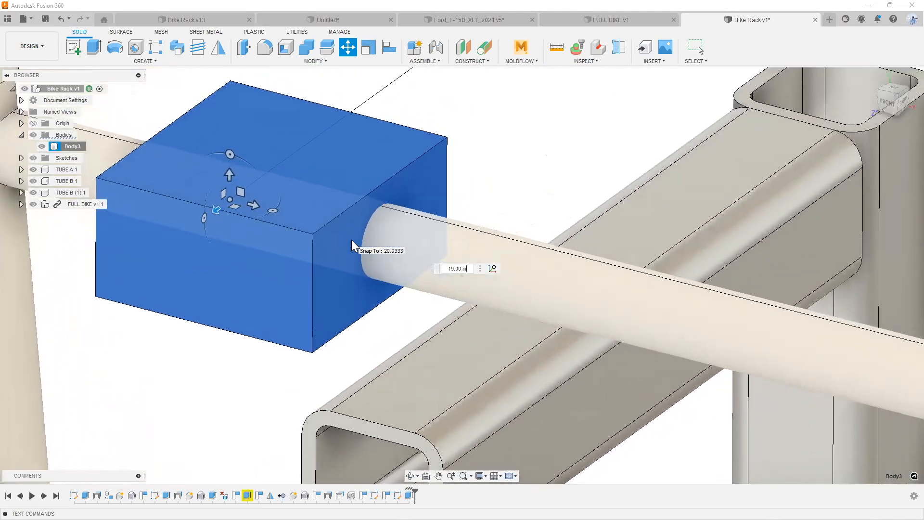
key(Return)
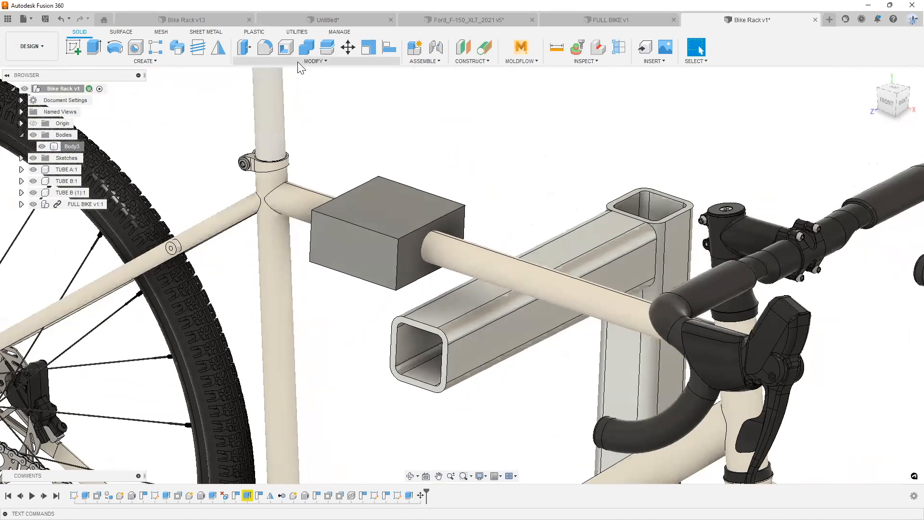
Start a Combine operation with the block as the target body
click(298, 63)
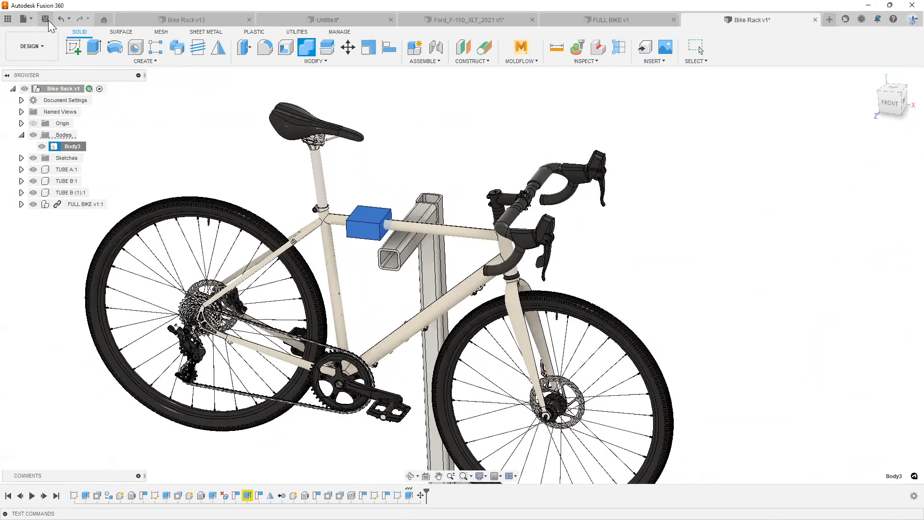
Save the bike rack design as a new version and save the untitled design under the name test
click(45, 19)
click(474, 289)
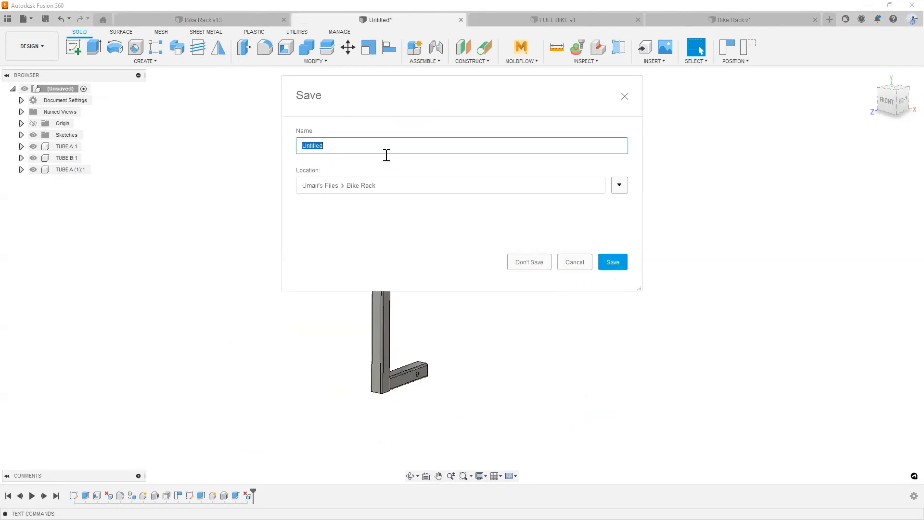
text(test)
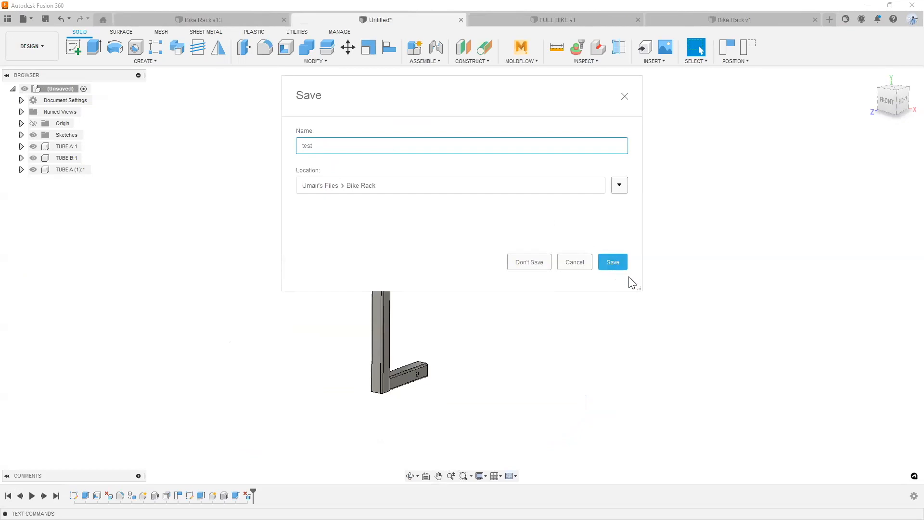
click(621, 263)
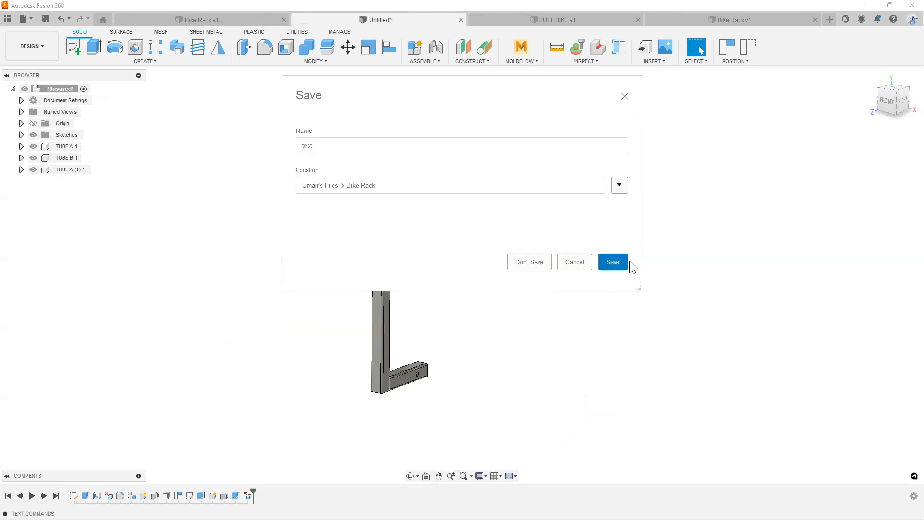
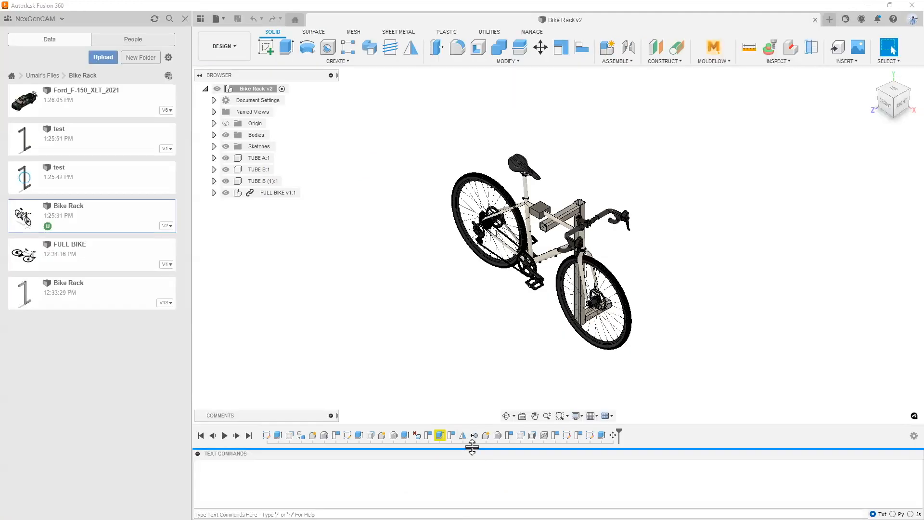
Combine the rectangular block with the bike frame using the Join operation and output the result as a new component
click(201, 18)
scroll(446, 179, up, 5)
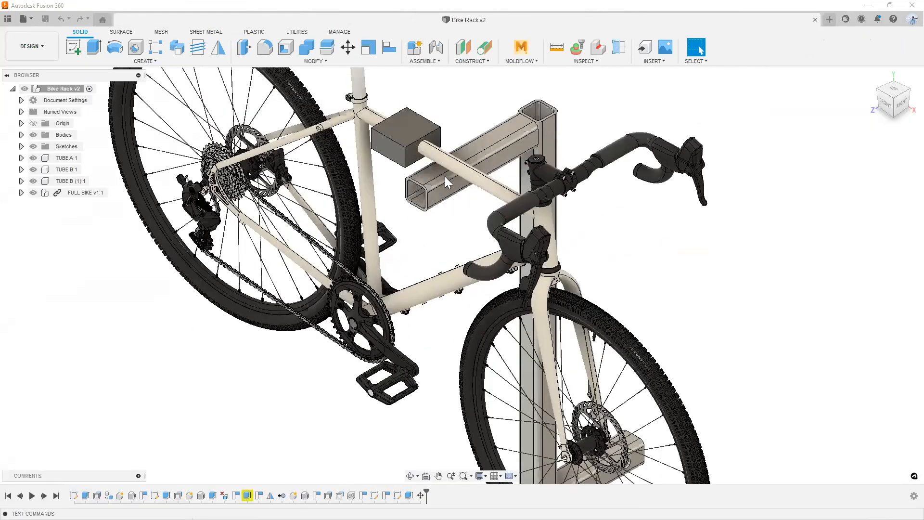
scroll(446, 177, down, 1)
shift+middle_drag(459, 131, 466, 108)
middle_drag(466, 108, 482, 134)
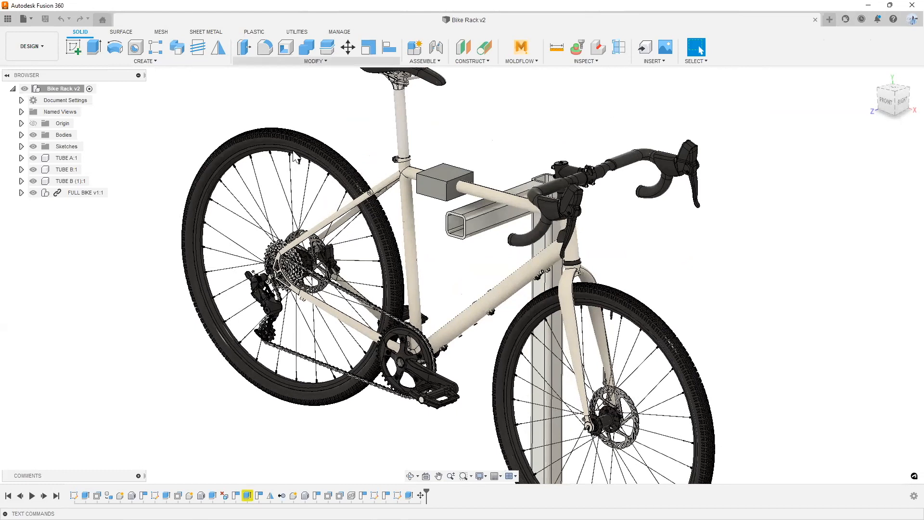
click(305, 60)
click(255, 136)
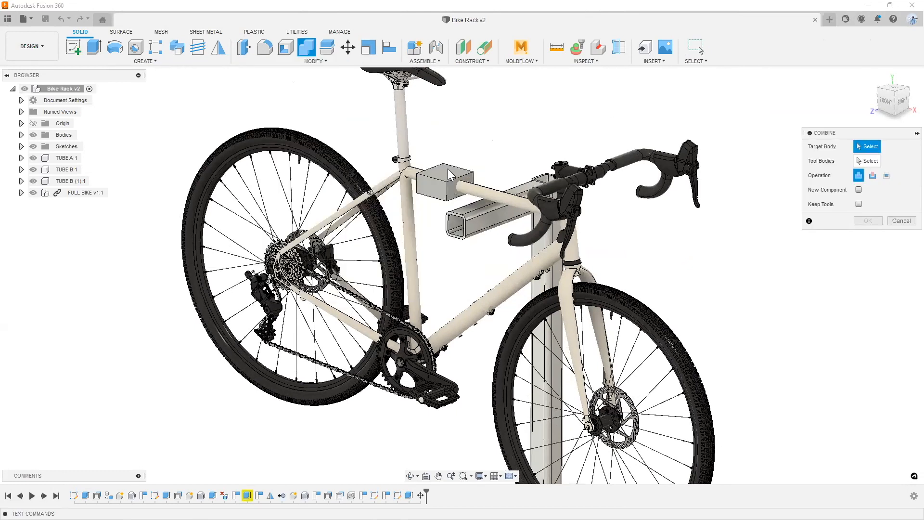
scroll(423, 175, up, 3)
scroll(410, 199, up, 1)
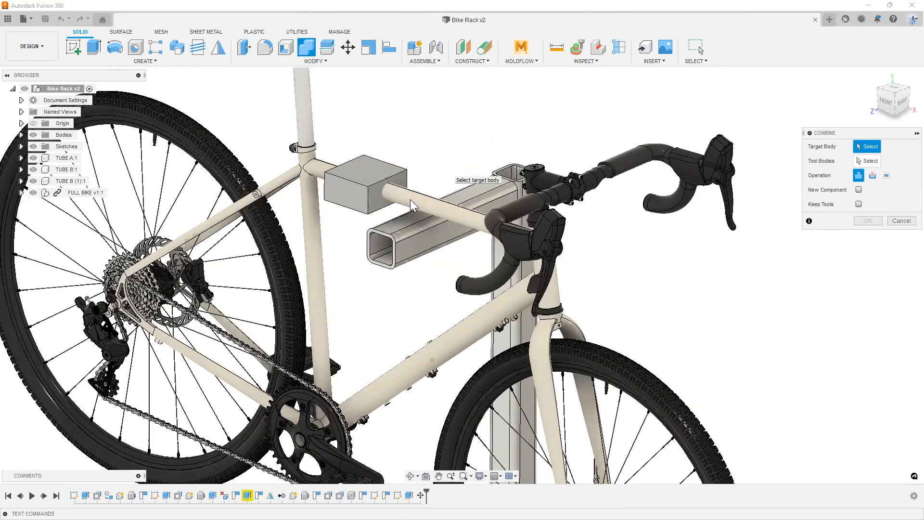
shift+middle_drag(413, 197, 256, 194)
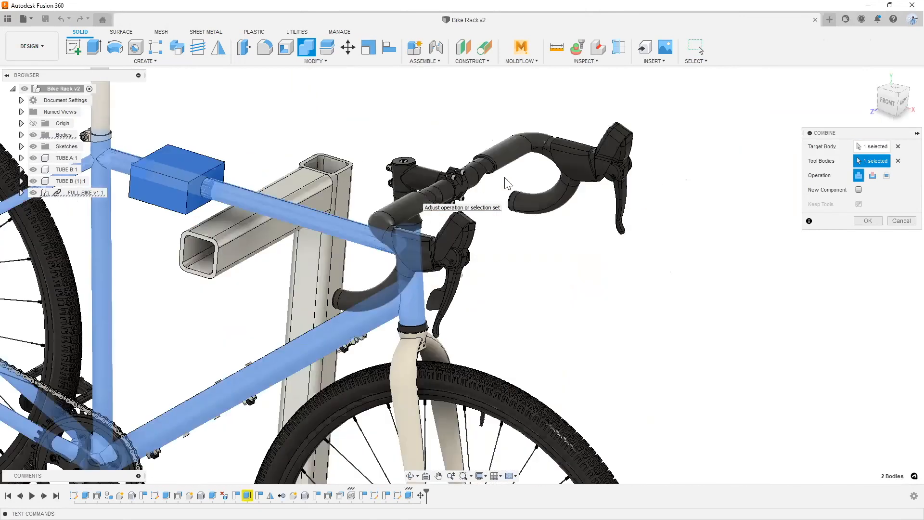
scroll(312, 207, up, 5)
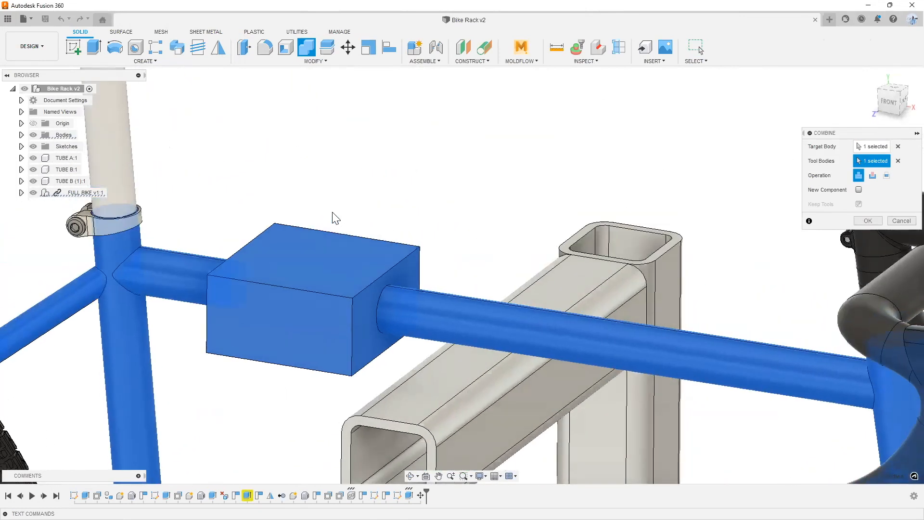
scroll(417, 248, down, 5)
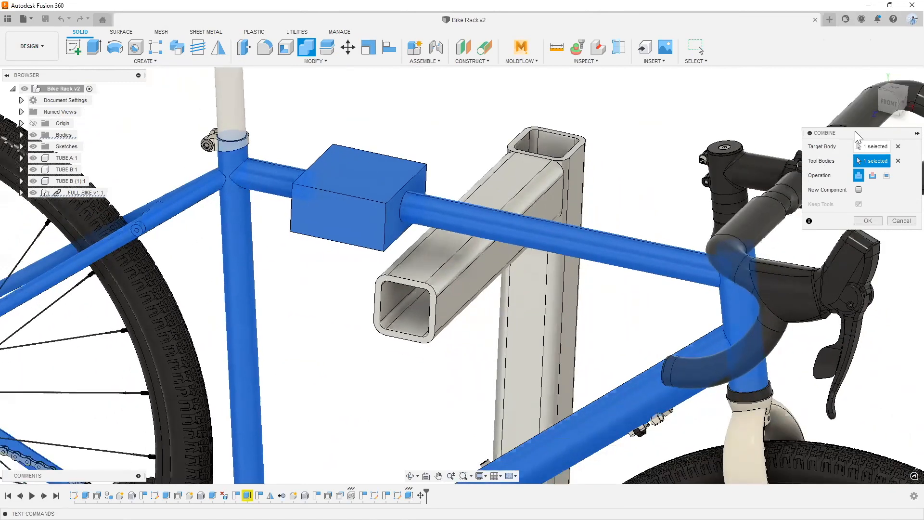
drag(854, 132, 742, 111)
shift+middle_drag(780, 194, 758, 163)
scroll(757, 164, down, 2)
click(746, 164)
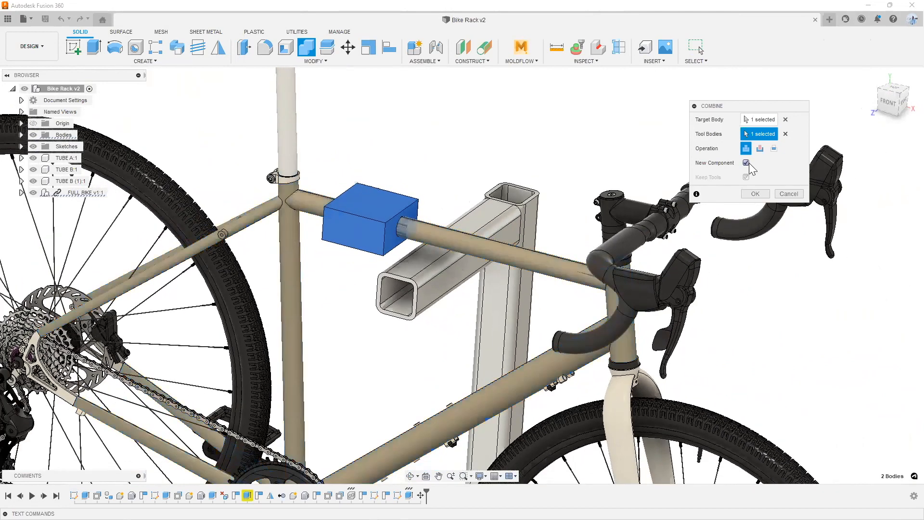
shift+middle_drag(765, 210, 755, 194)
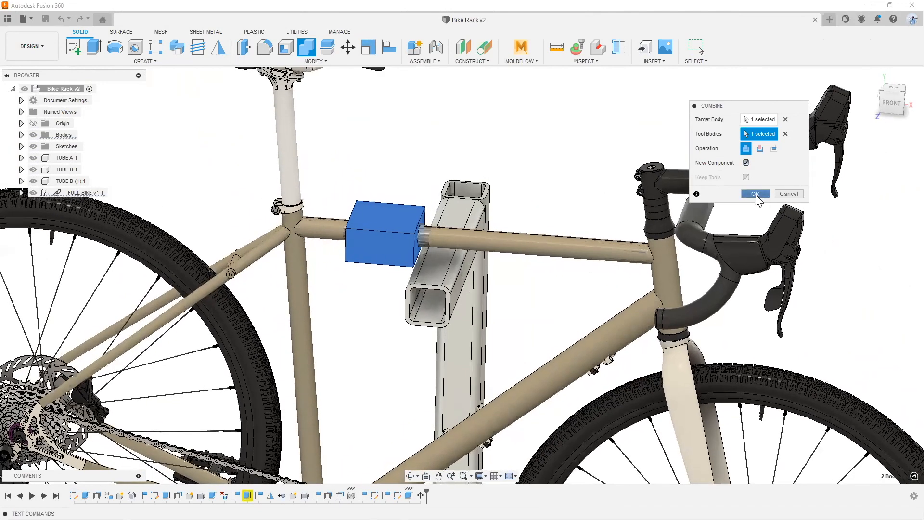
click(756, 194)
Examine the new component made from the block and frame, toggling the visibility of the FULL BIKE and of the component's body
scroll(423, 201, down, 5)
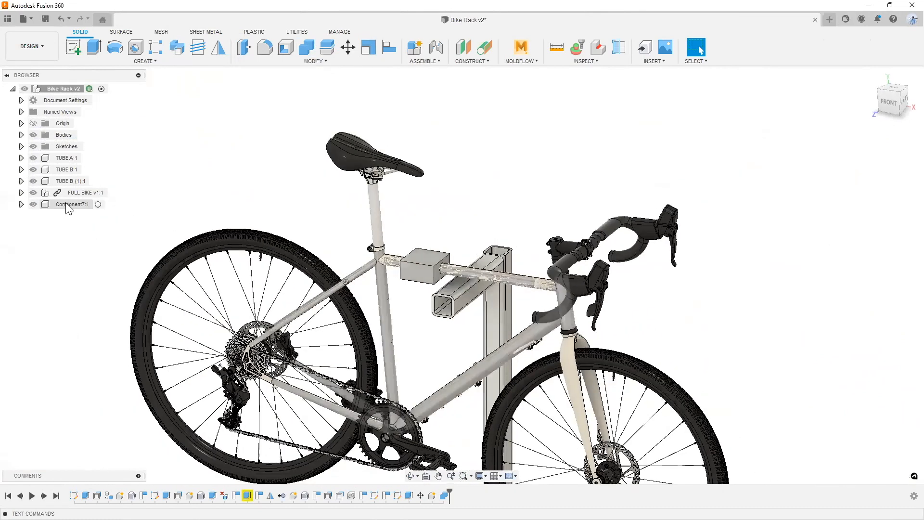
click(68, 204)
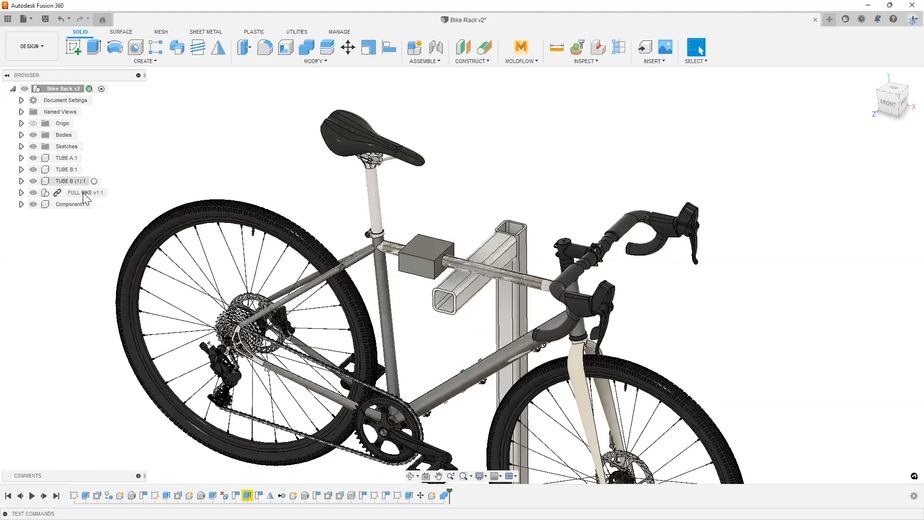
click(21, 134)
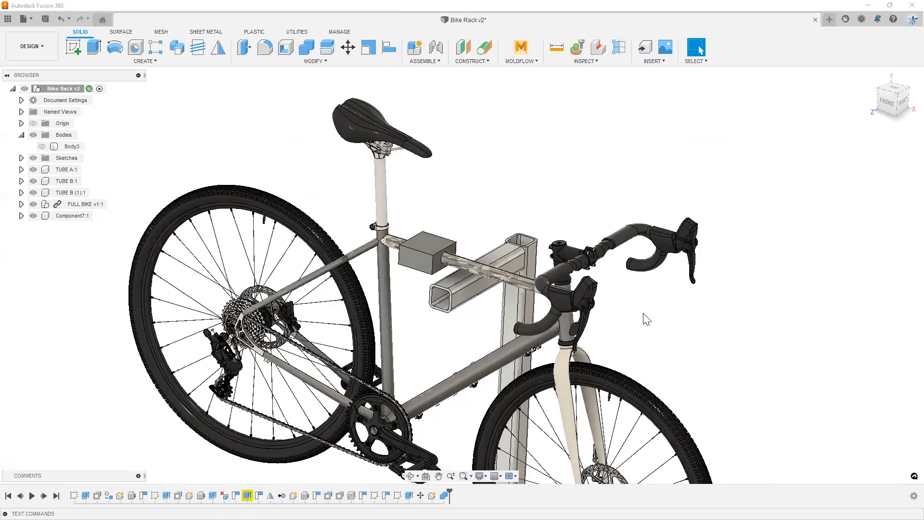
scroll(643, 314, up, 3)
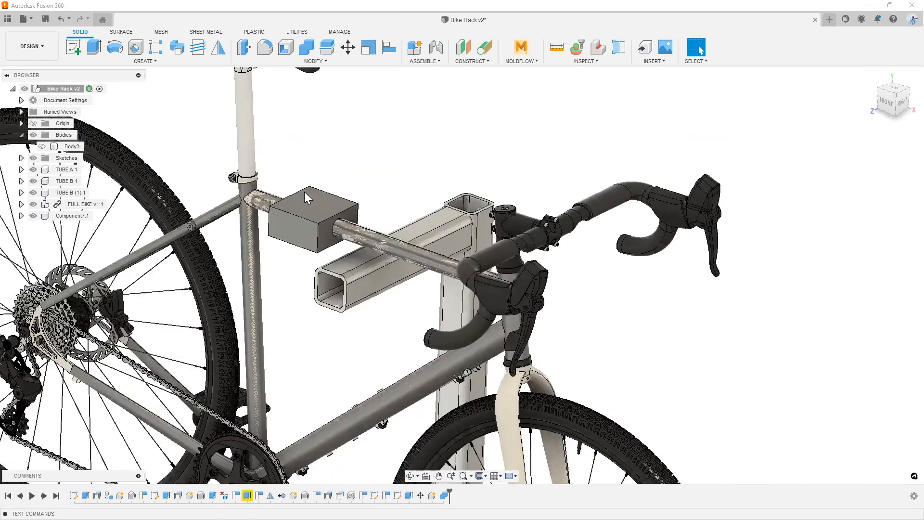
scroll(304, 192, up, 4)
shift+middle_drag(324, 211, 302, 230)
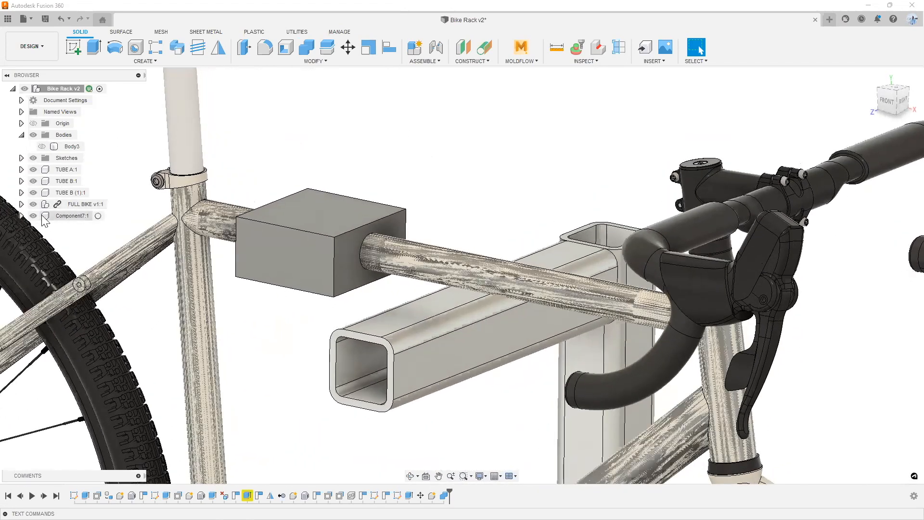
click(34, 204)
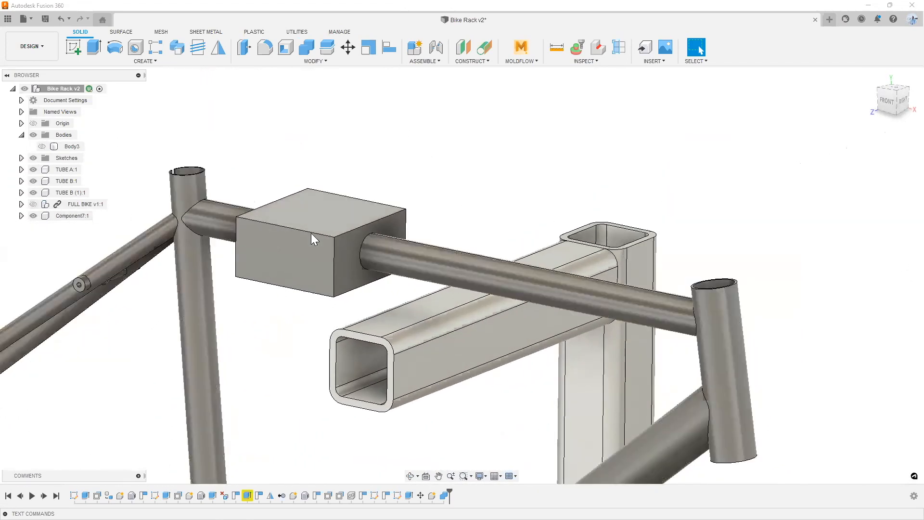
click(33, 204)
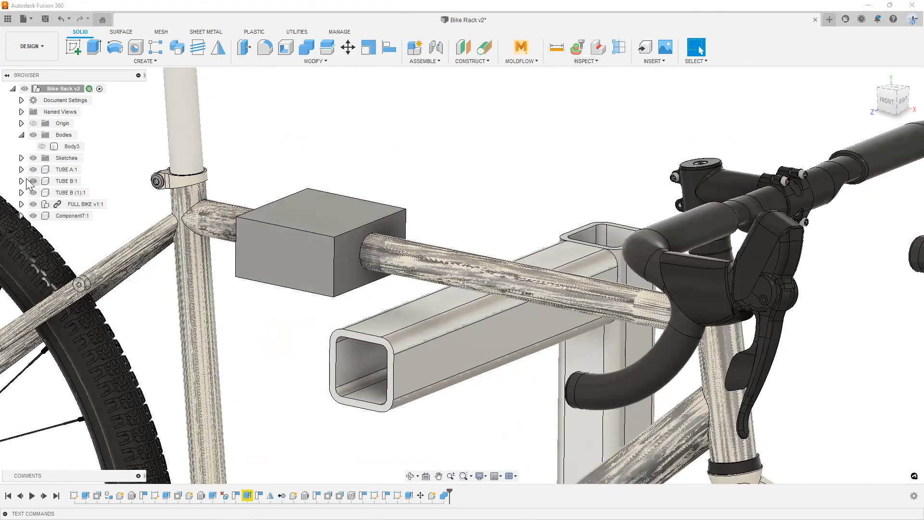
click(33, 204)
click(21, 216)
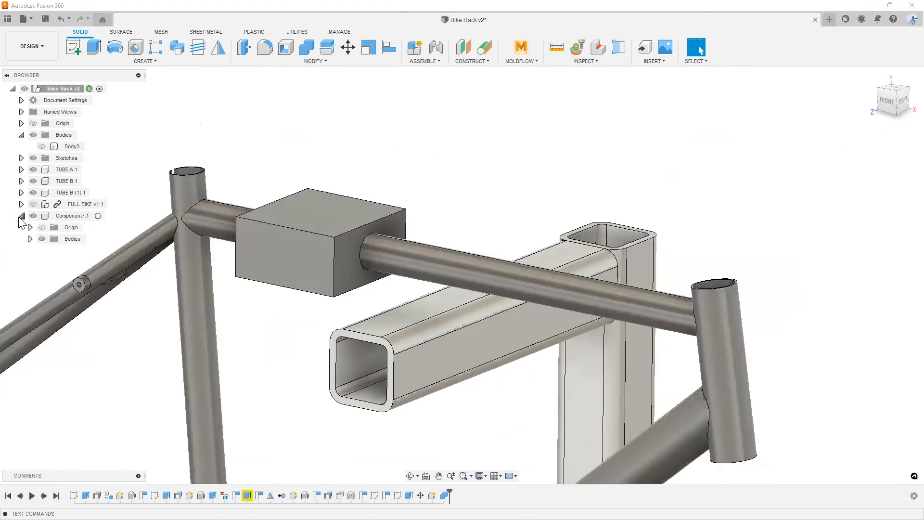
click(50, 250)
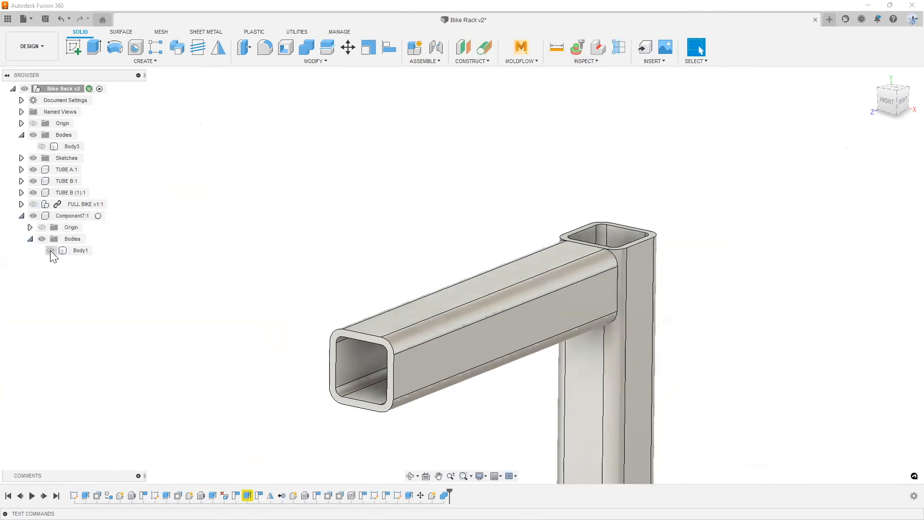
click(50, 250)
click(33, 204)
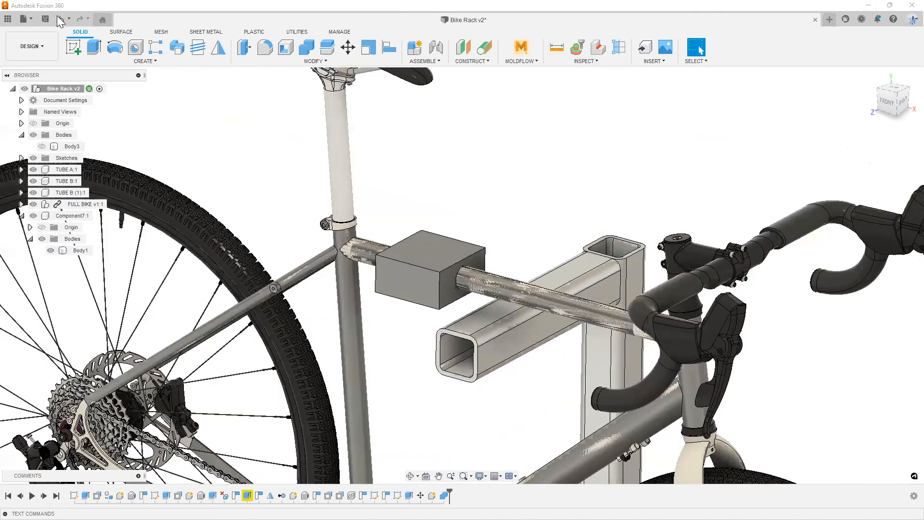
Undo the visibility changes and the Combine that created the new component
click(62, 21)
click(63, 21)
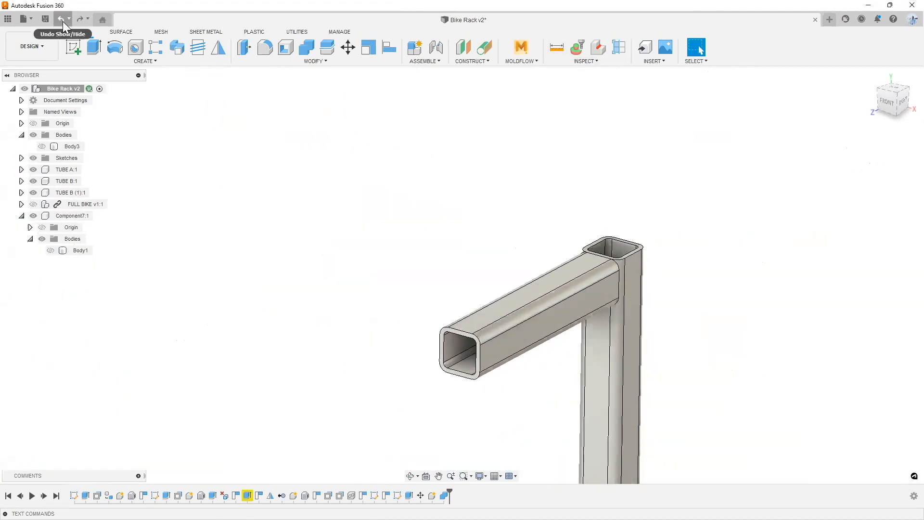
click(63, 21)
click(62, 21)
click(62, 21)
click(63, 21)
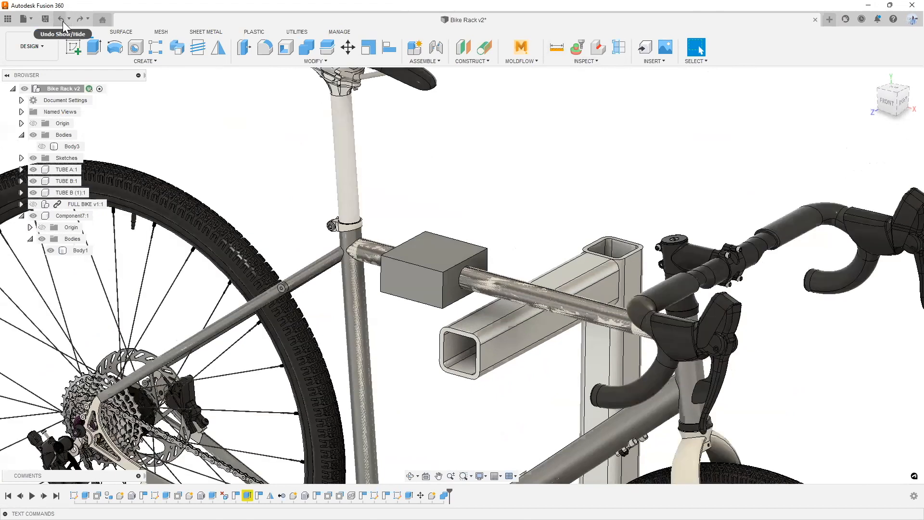
click(63, 21)
click(63, 21)
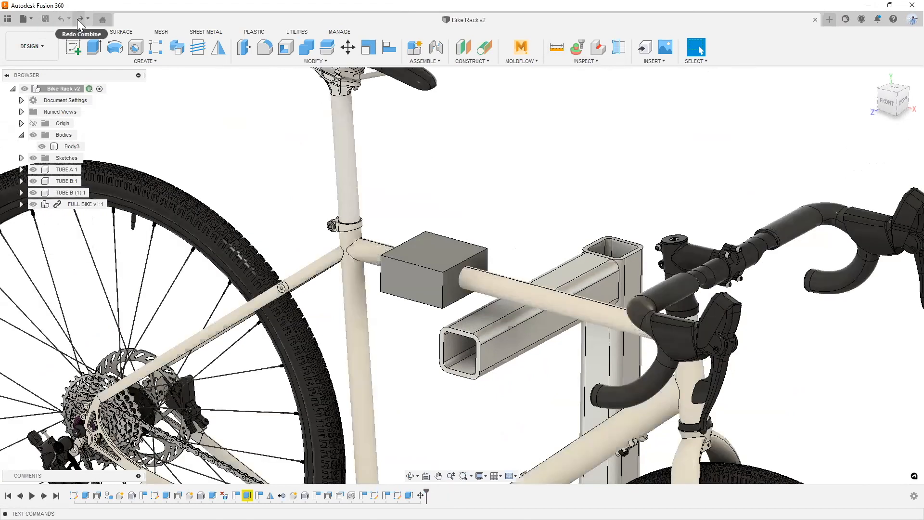
Redo the Combine with its visibility change, look over the modify commands, and undo the Combine again
click(79, 20)
click(79, 19)
click(335, 60)
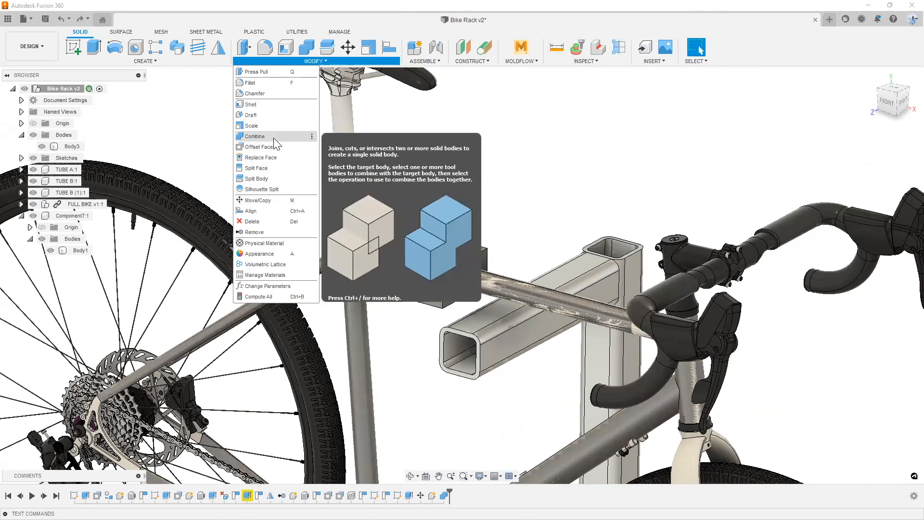
click(463, 130)
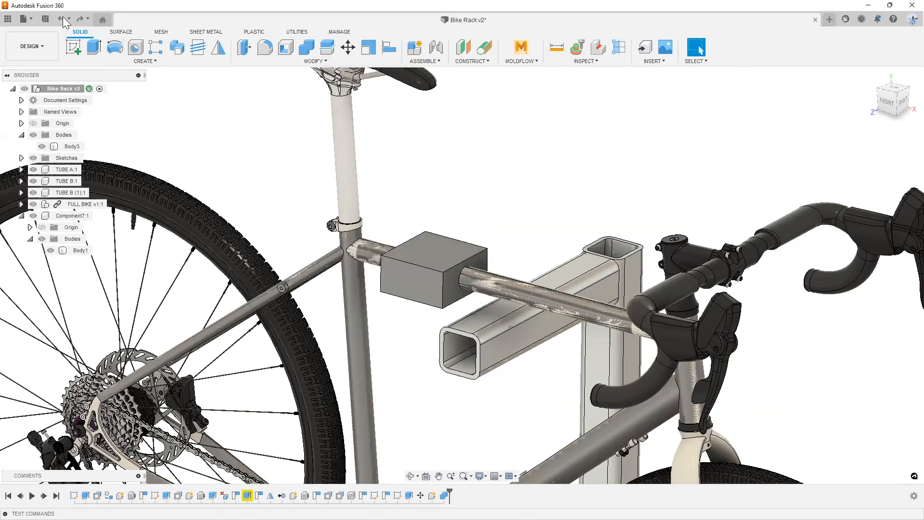
click(62, 19)
Join the bike frame to the rectangular block with Combine, leaving the New Component option off
click(281, 62)
click(425, 246)
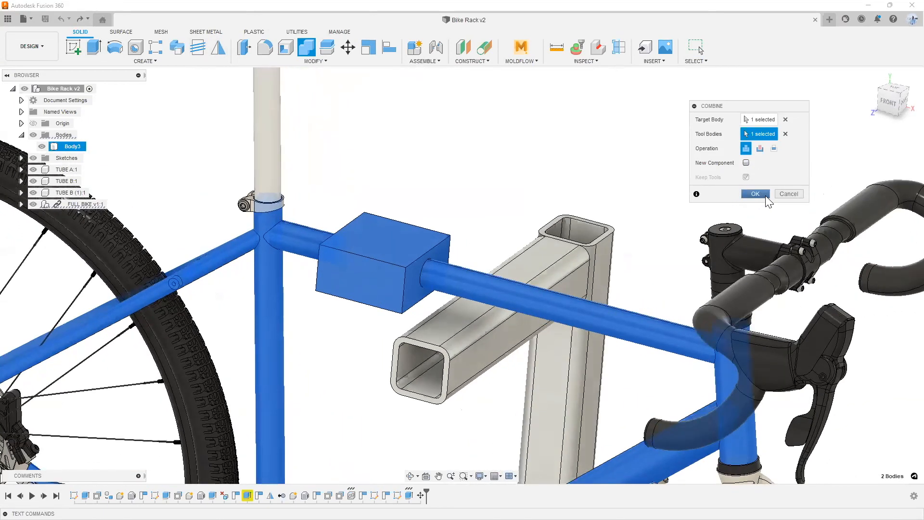
key(Return)
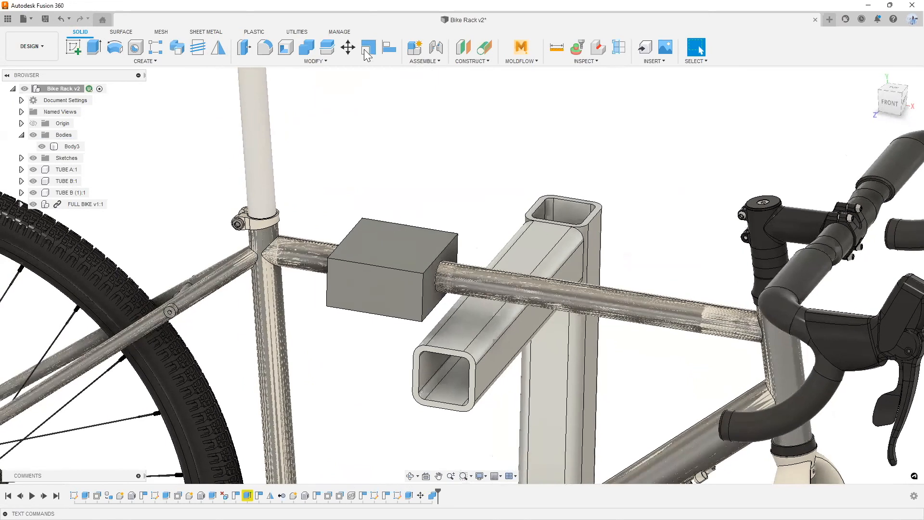
Hide the FULL BIKE component to inspect the joined block and frame, and show it again
shift+middle_drag(434, 271, 453, 284)
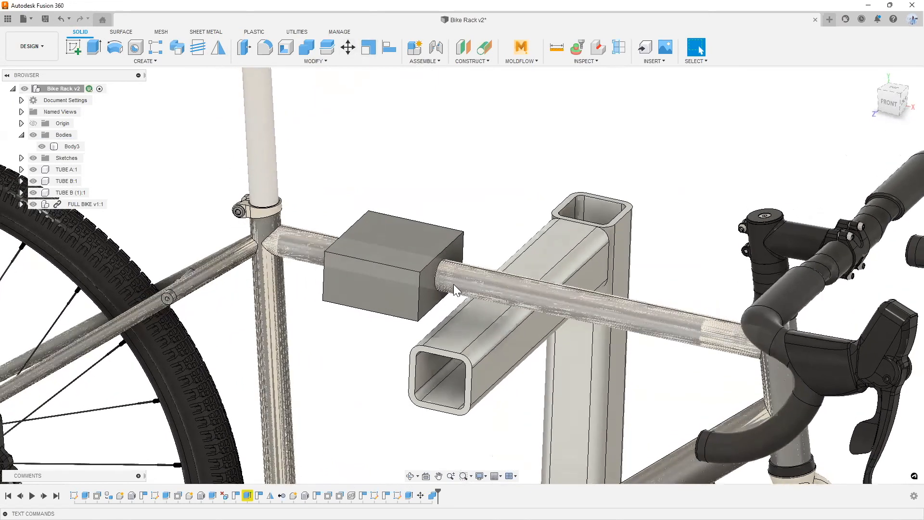
click(34, 201)
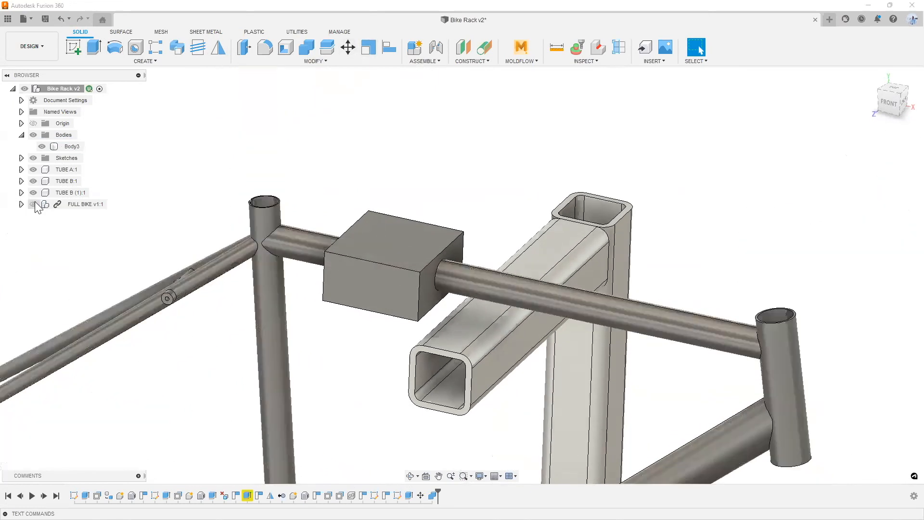
shift+middle_drag(256, 238, 76, 212)
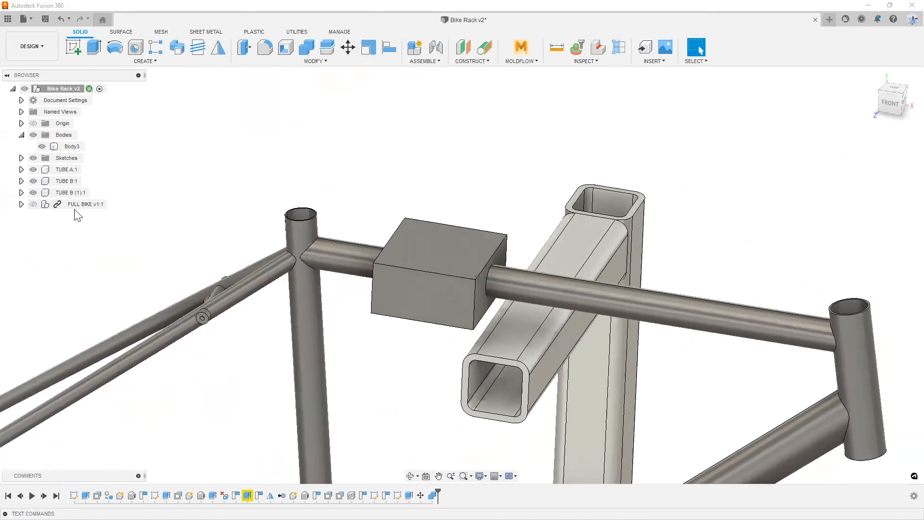
right_click(75, 203)
key(v)
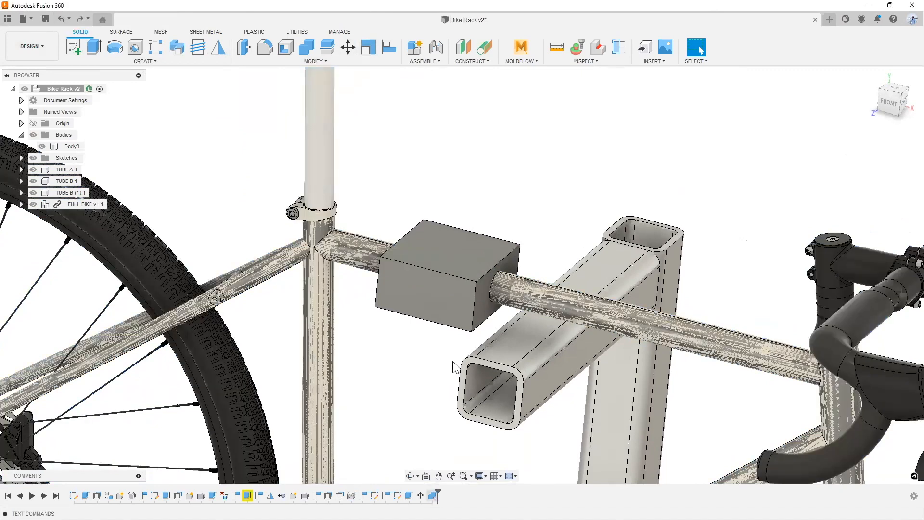
Edit the Combine feature to use the Cut operation so the frame is subtracted from the block
right_click(432, 495)
click(759, 150)
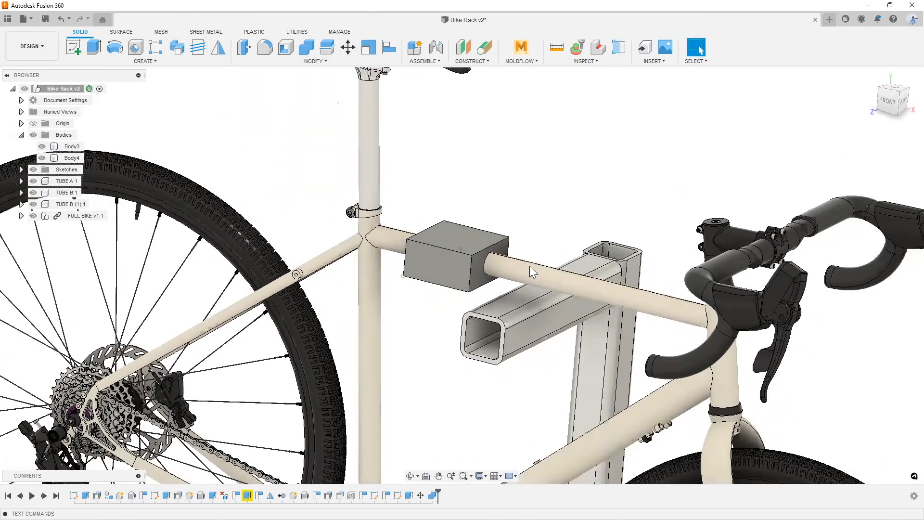
Hide Body3 and the FULL BIKE component, inspect the cylindrical hole cut through the block, and show the bike again
click(42, 146)
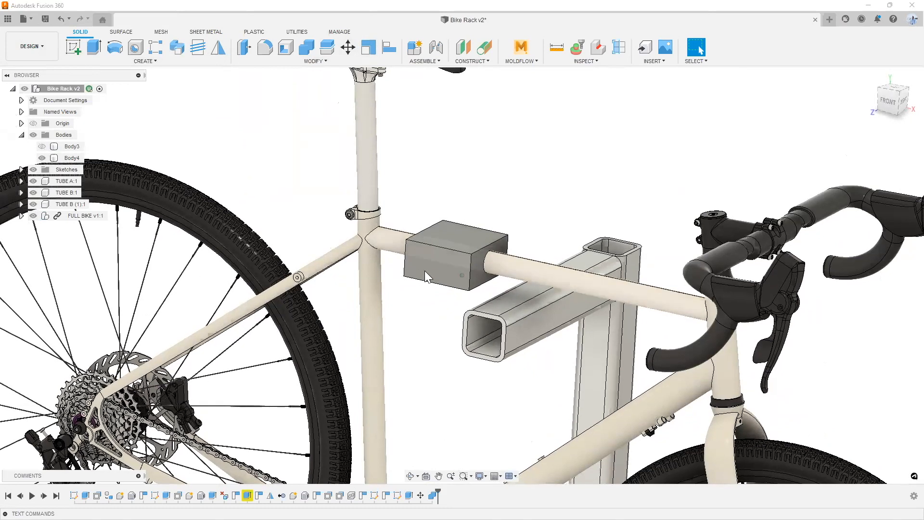
click(34, 216)
shift+middle_drag(418, 206, 534, 165)
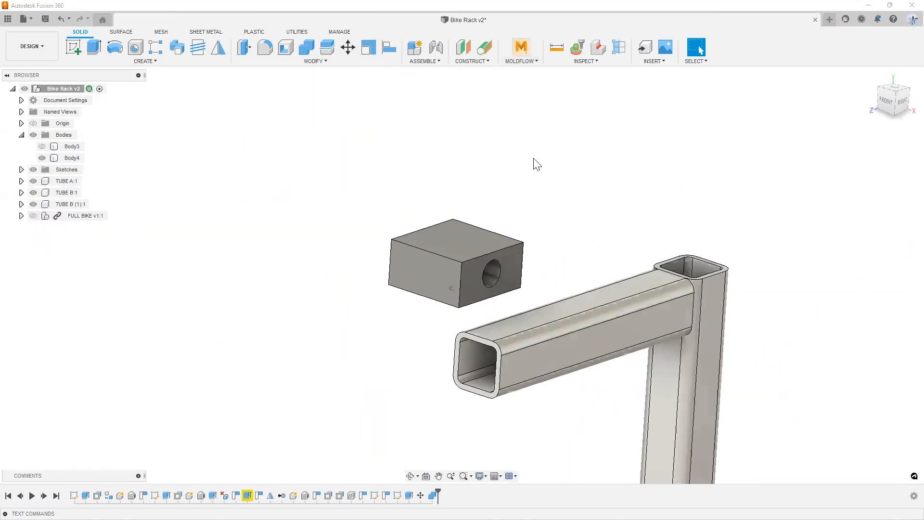
scroll(497, 298, up, 6)
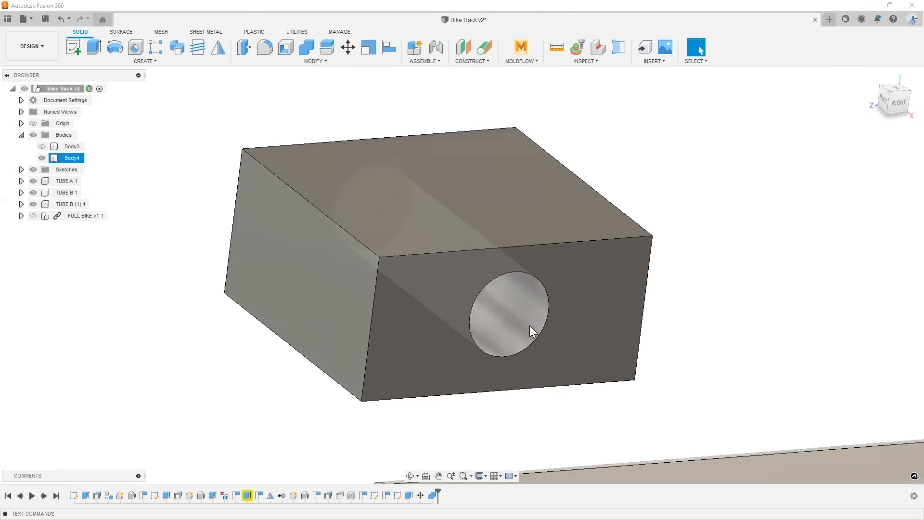
click(529, 326)
shift+middle_drag(530, 324, 512, 306)
scroll(505, 303, down, 4)
scroll(152, 250, down, 2)
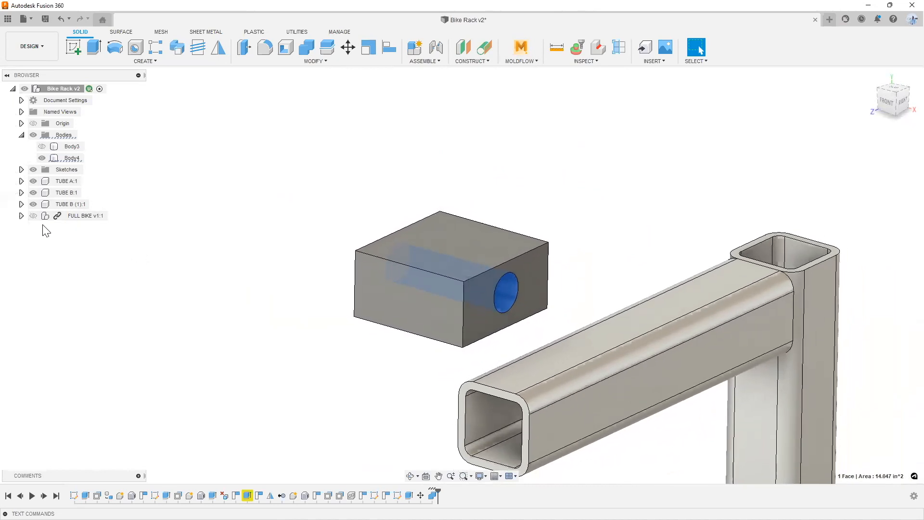
key(v)
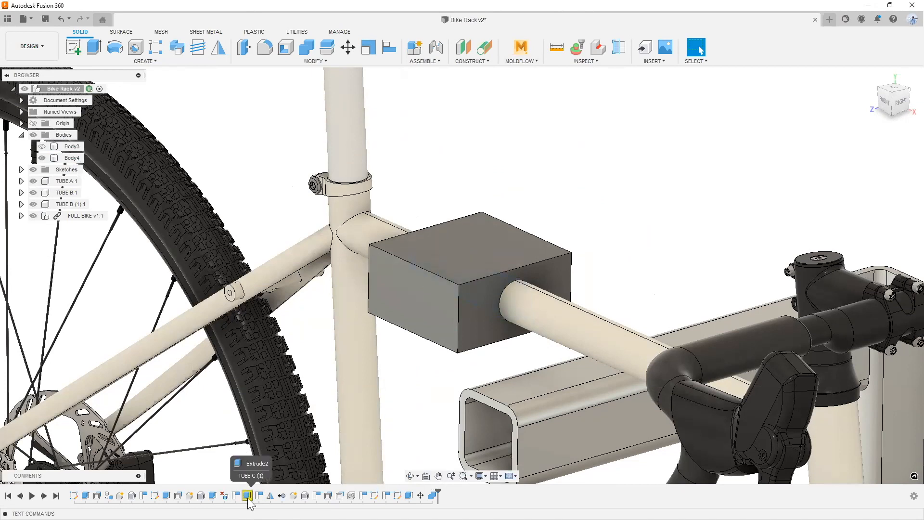
Examine the block's placement on the bike's top tube relative to the square rack tubes
click(417, 249)
scroll(492, 242, down, 6)
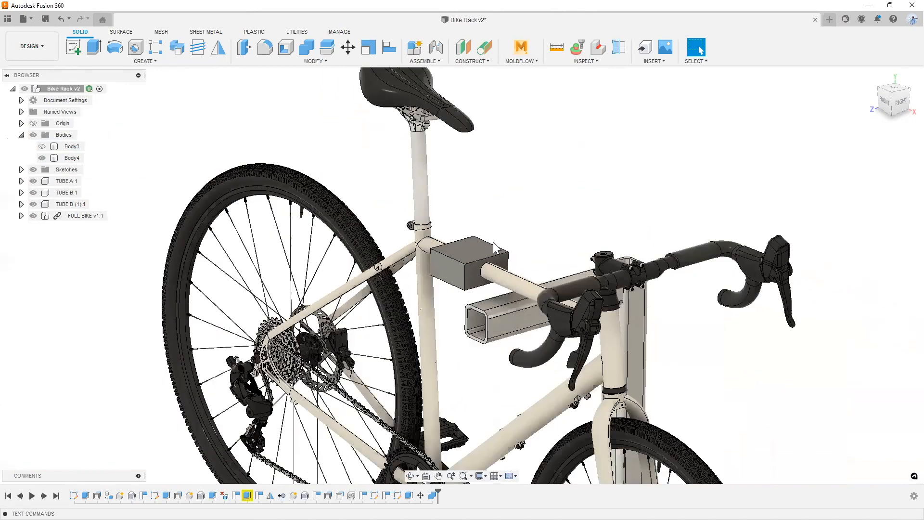
click(490, 174)
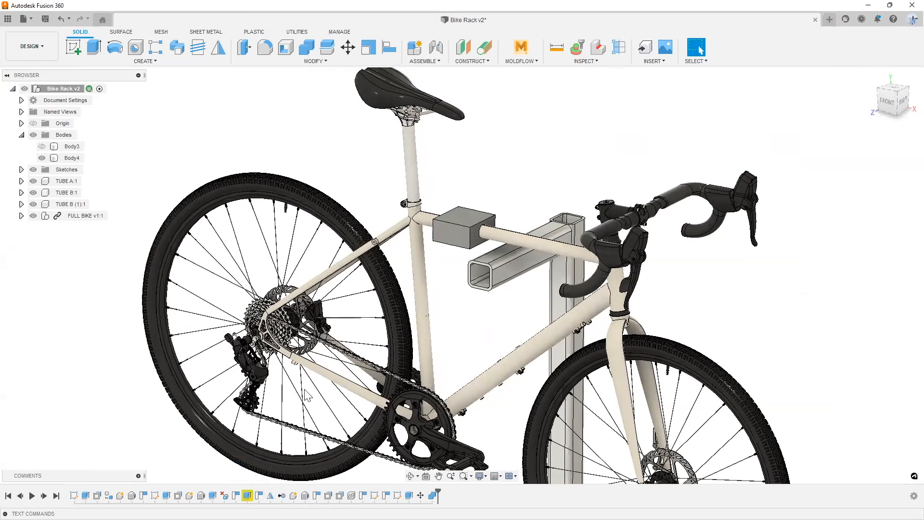
shift+middle_drag(243, 372, 250, 402)
scroll(246, 396, down, 1)
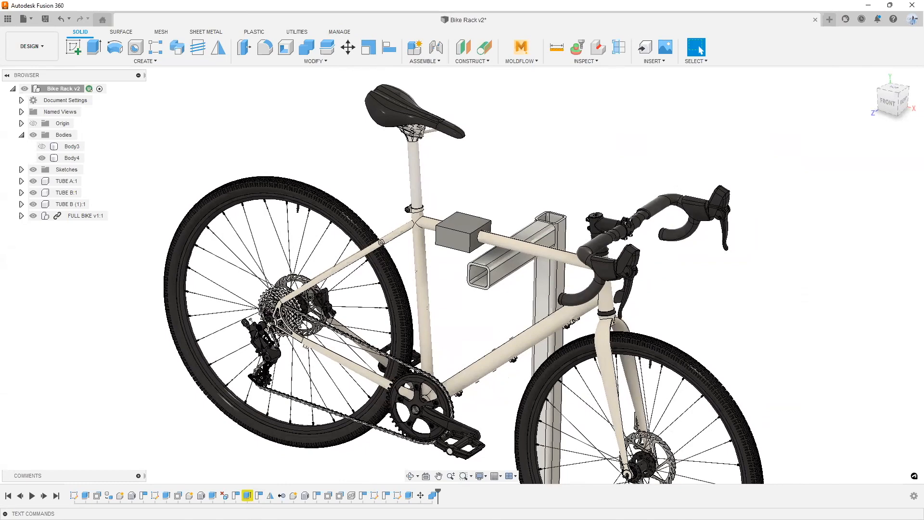
scroll(389, 232, up, 6)
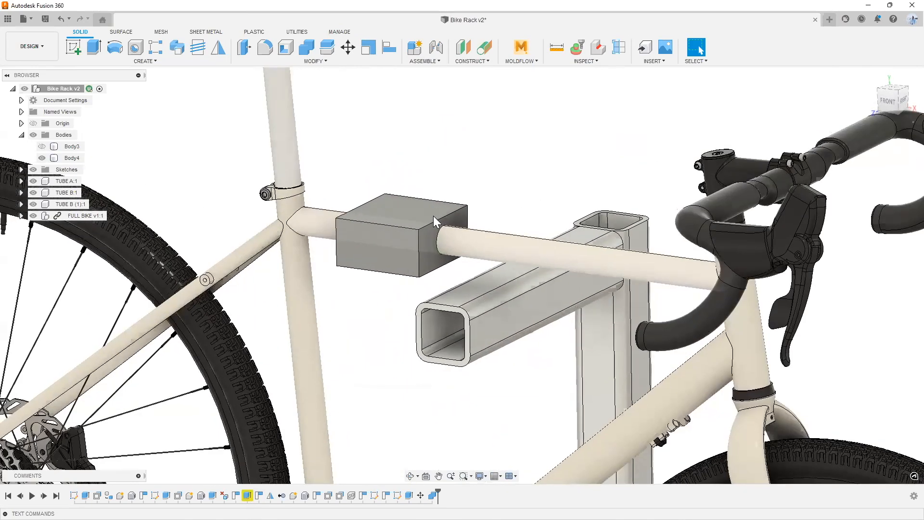
shift+middle_drag(433, 216, 434, 279)
scroll(456, 271, up, 5)
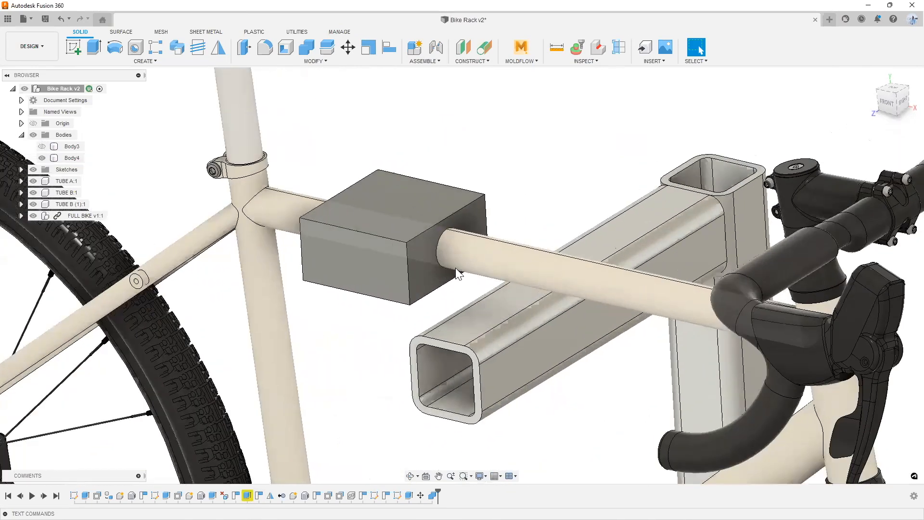
scroll(456, 255, down, 2)
scroll(444, 268, up, 3)
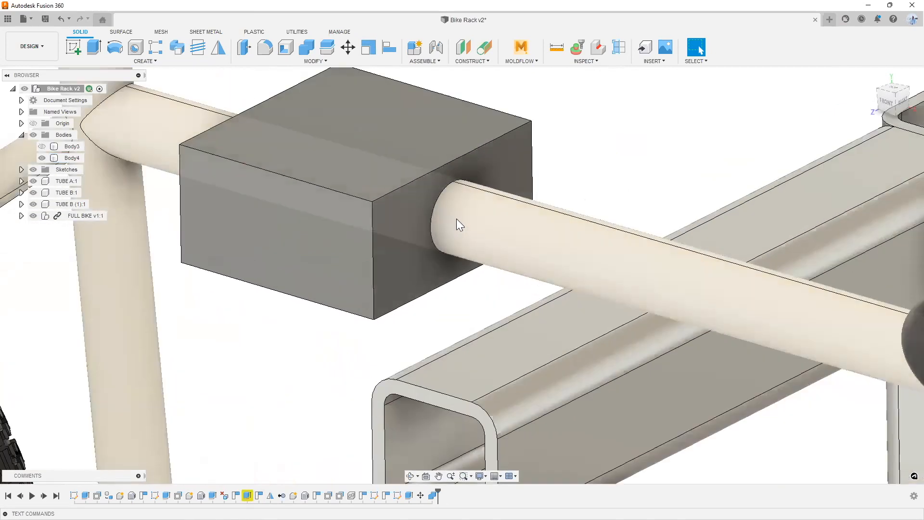
Highlight the top tube's face running through the block and inspect where tube and block meet from several angles
click(456, 219)
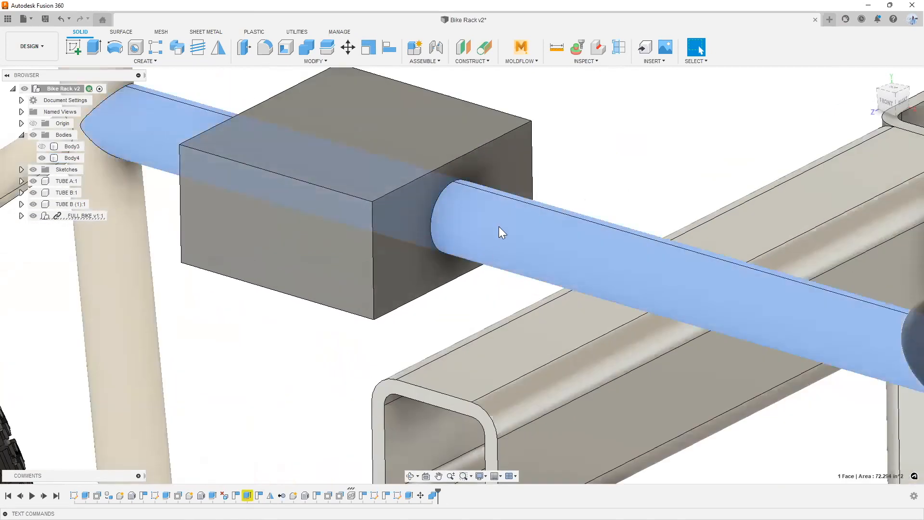
double_click(469, 224)
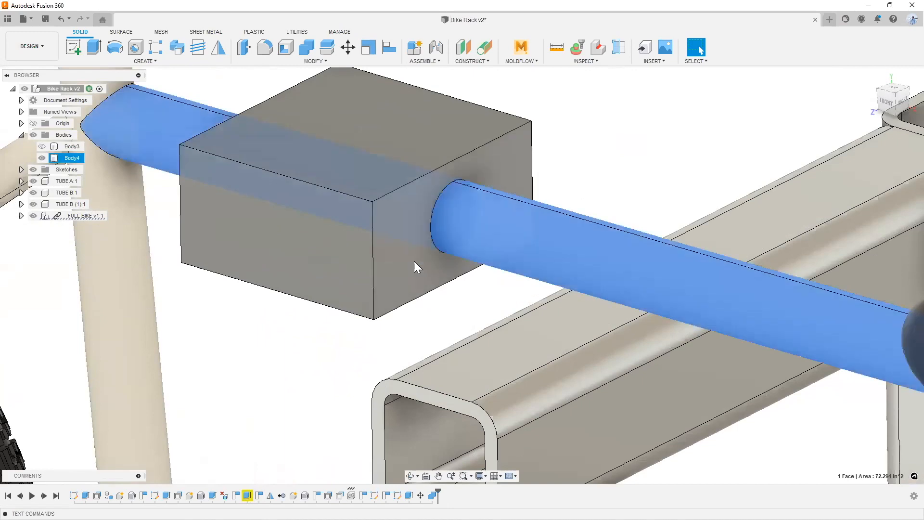
scroll(414, 260, down, 3)
scroll(416, 260, down, 2)
mouse_move(419, 268)
shift+middle_down()
mouse_move(432, 261)
mouse_move(420, 264)
shift+middle_up()
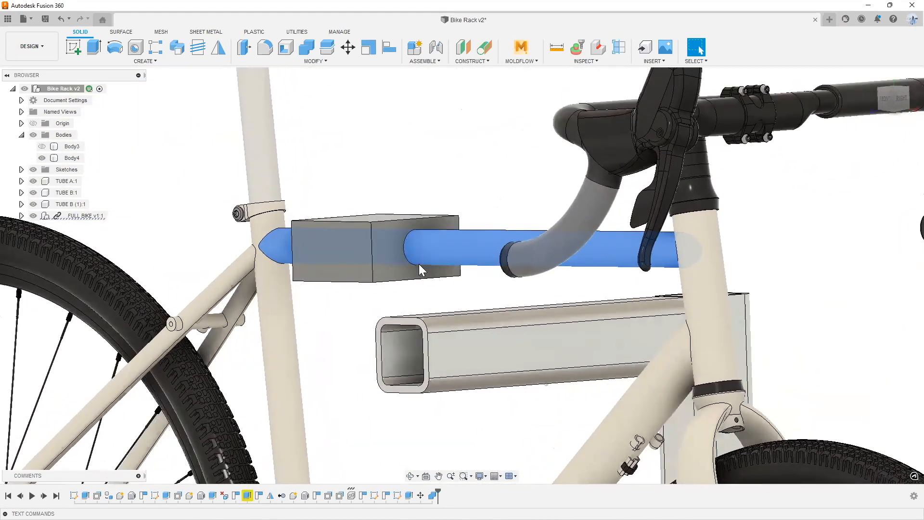
scroll(423, 254, up, 3)
click(412, 226)
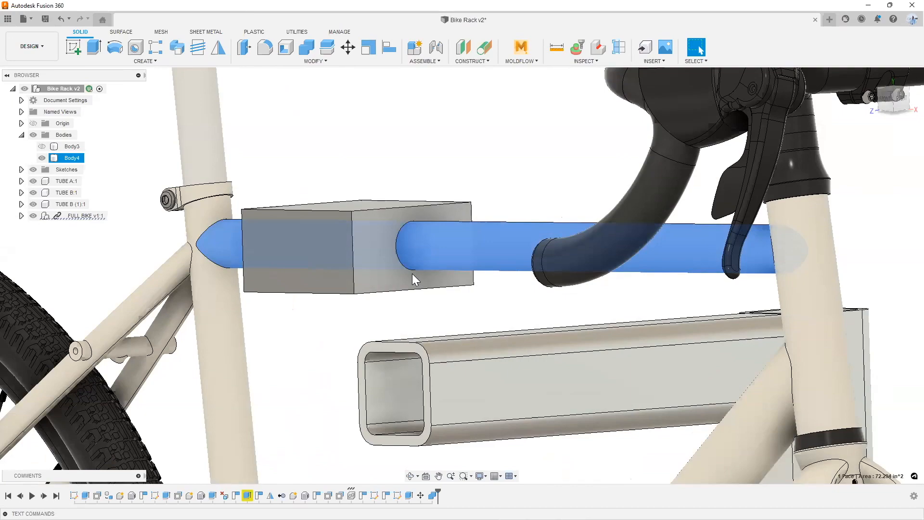
scroll(412, 274, down, 5)
shift+middle_drag(412, 273, 396, 324)
scroll(414, 330, up, 5)
click(414, 340)
scroll(413, 339, down, 5)
click(403, 324)
scroll(404, 324, down, 2)
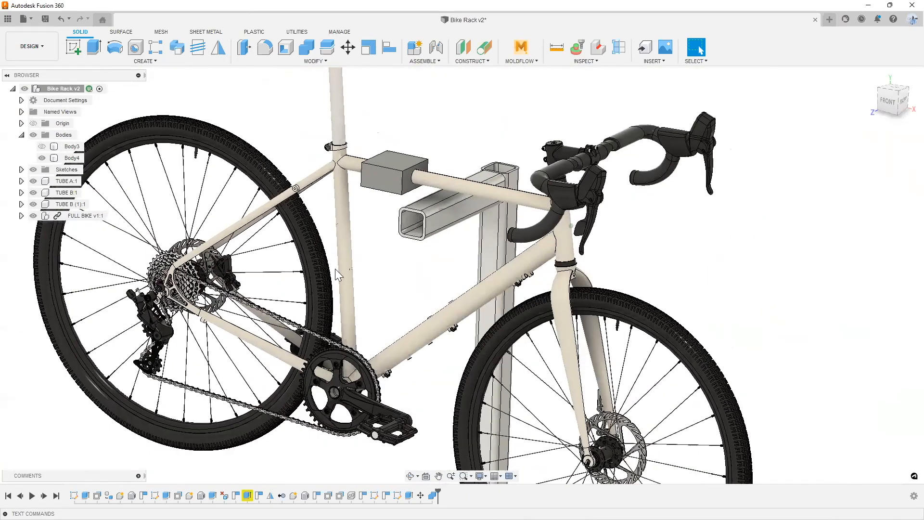
Undo the visibility changes and the Combine cut, restoring the uncut block on the top tube
shift+middle_drag(335, 268, 362, 257)
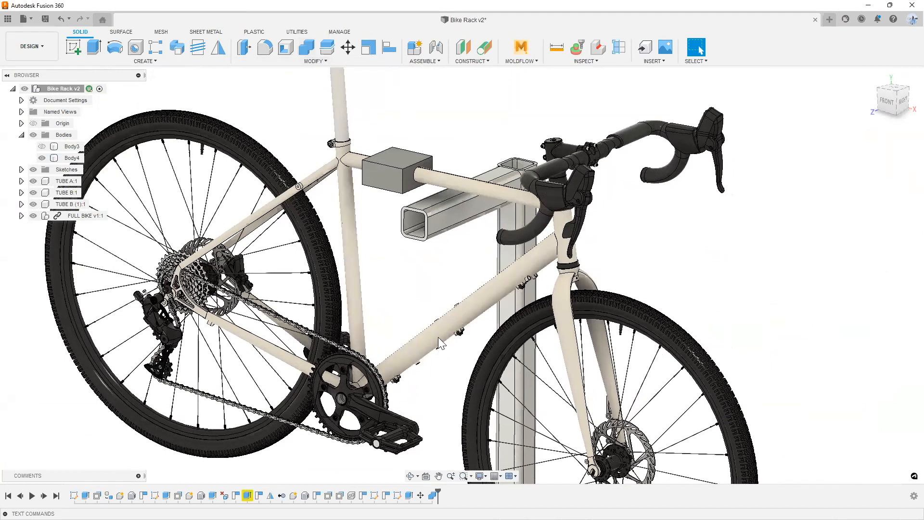
scroll(409, 376, up, 5)
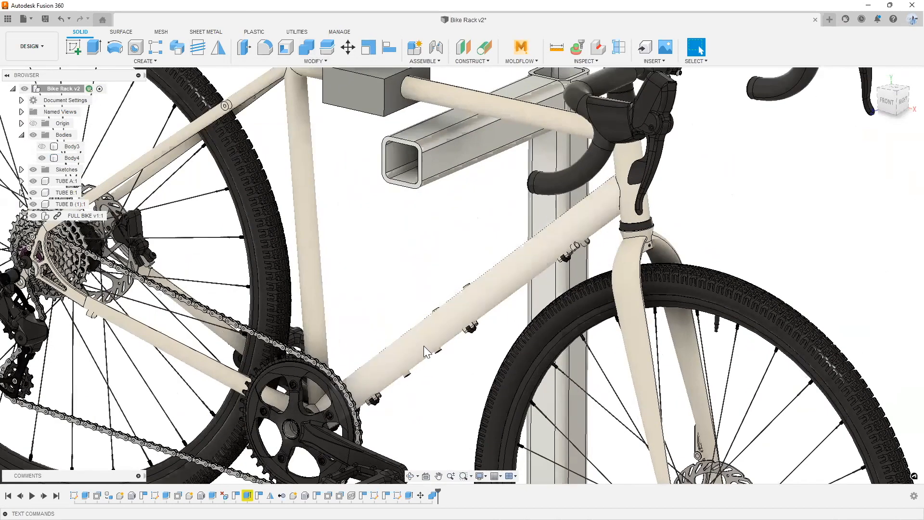
scroll(385, 284, down, 5)
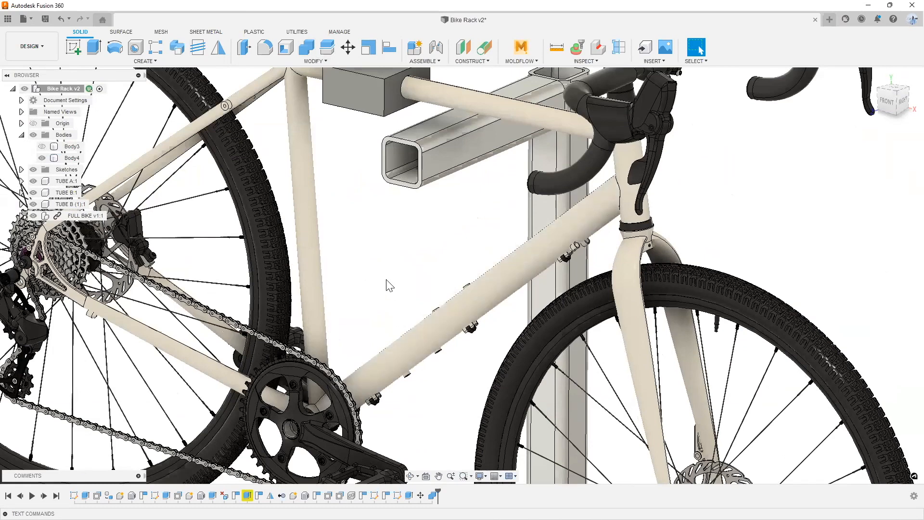
scroll(483, 229, down, 2)
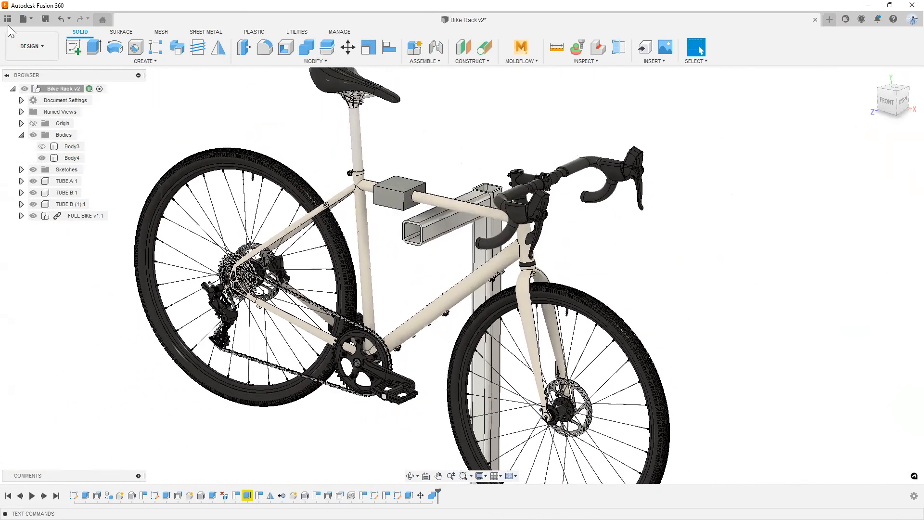
click(61, 19)
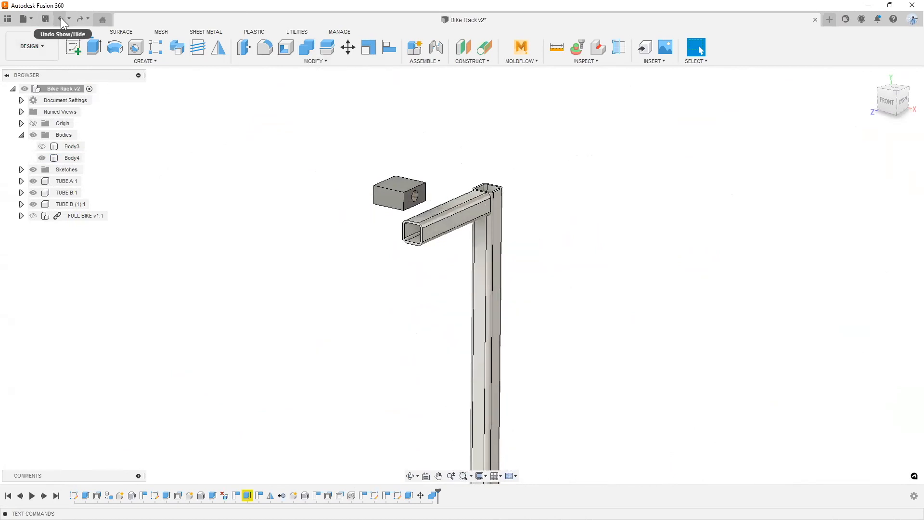
click(60, 18)
click(60, 18)
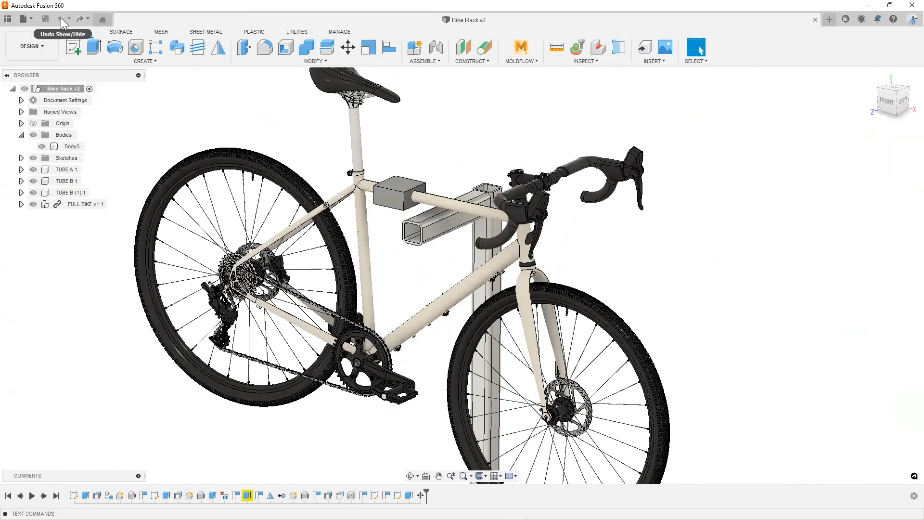
shift+middle_drag(226, 246, 381, 198)
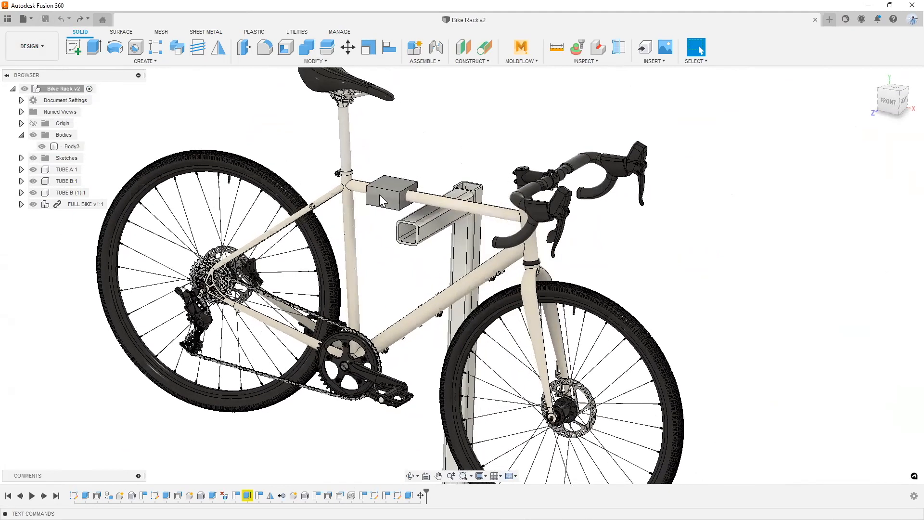
Move the block Body3 down onto the bike's slanted down tube, using an X distance of 3.00 in
click(381, 201)
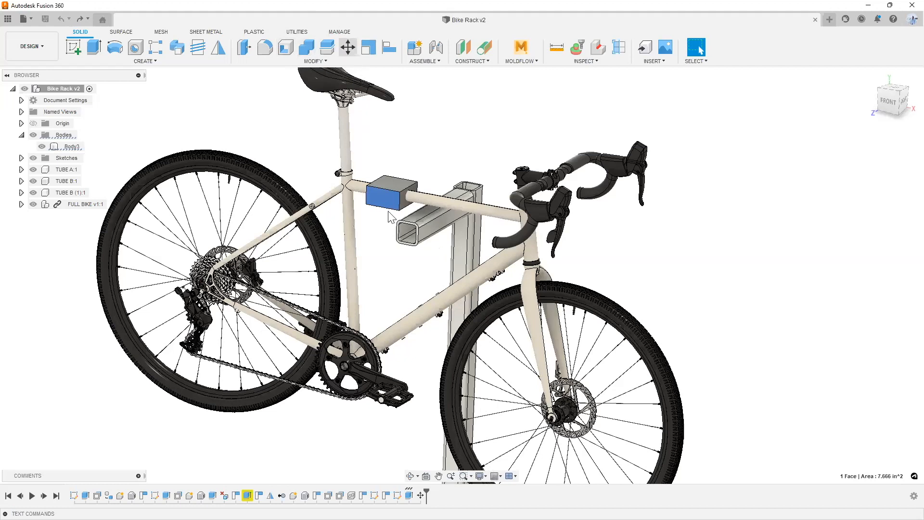
key(m)
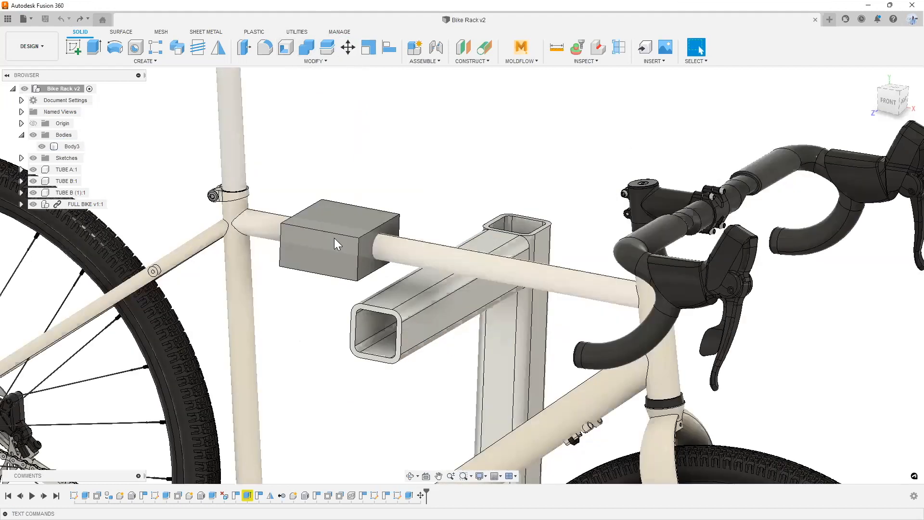
click(333, 238)
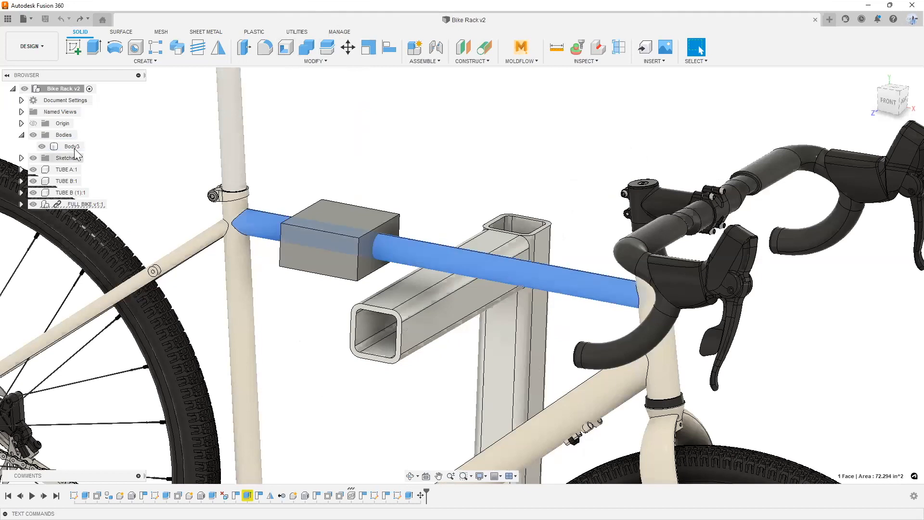
right_click(73, 147)
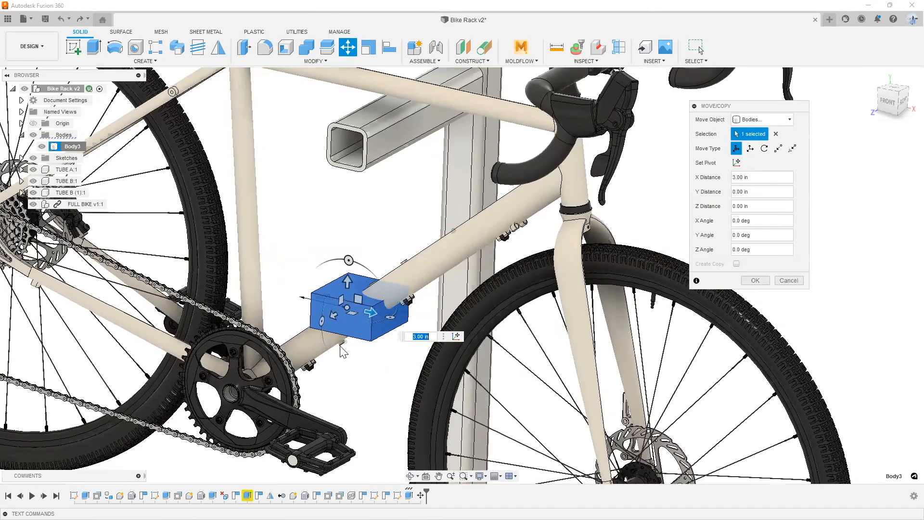
scroll(340, 351, up, 10)
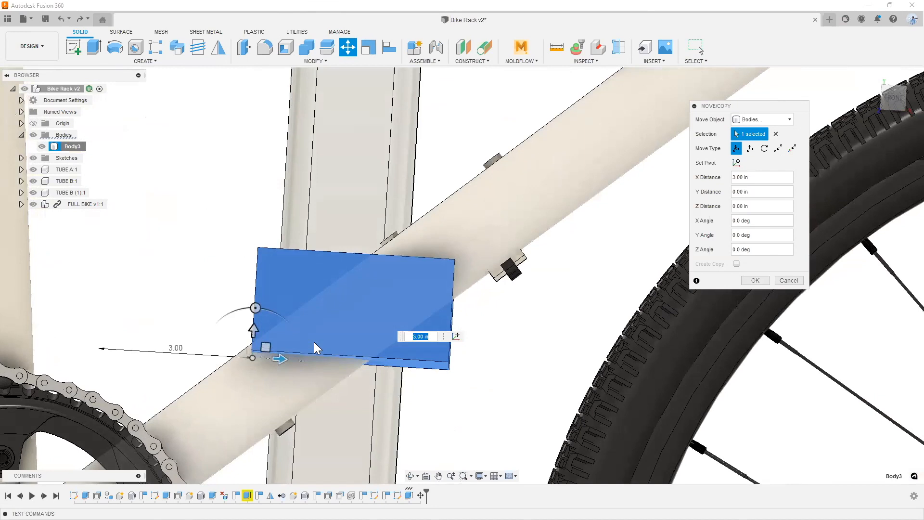
shift+middle_drag(314, 340, 262, 295)
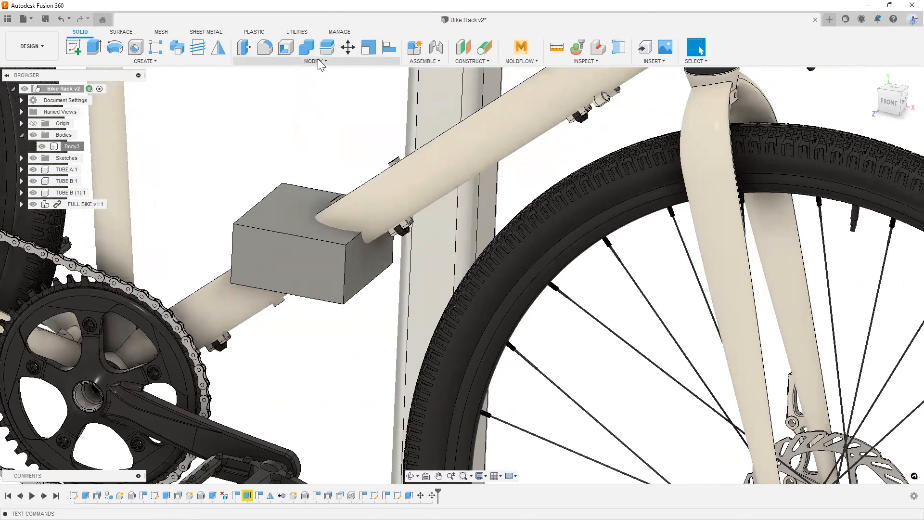
Cut the bike frame from the block with Combine as a new component, and hide Body3 and the FULL BIKE component
click(313, 60)
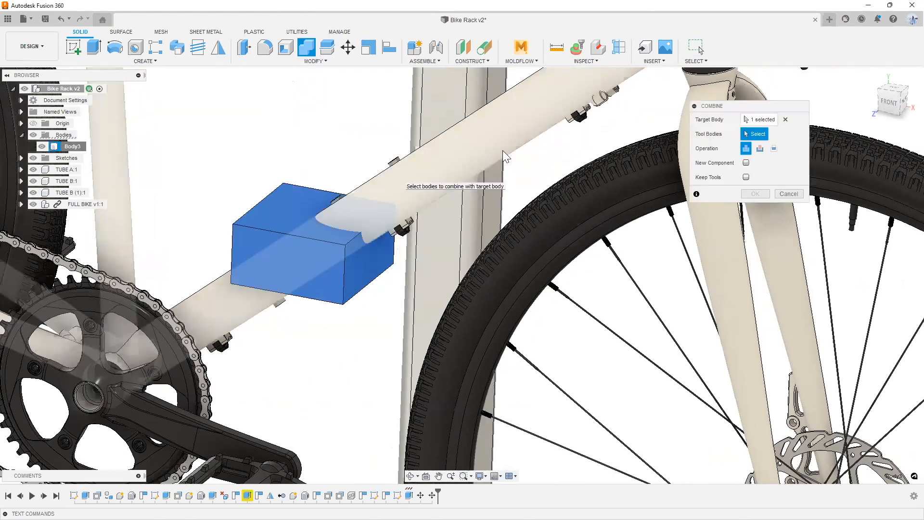
click(504, 156)
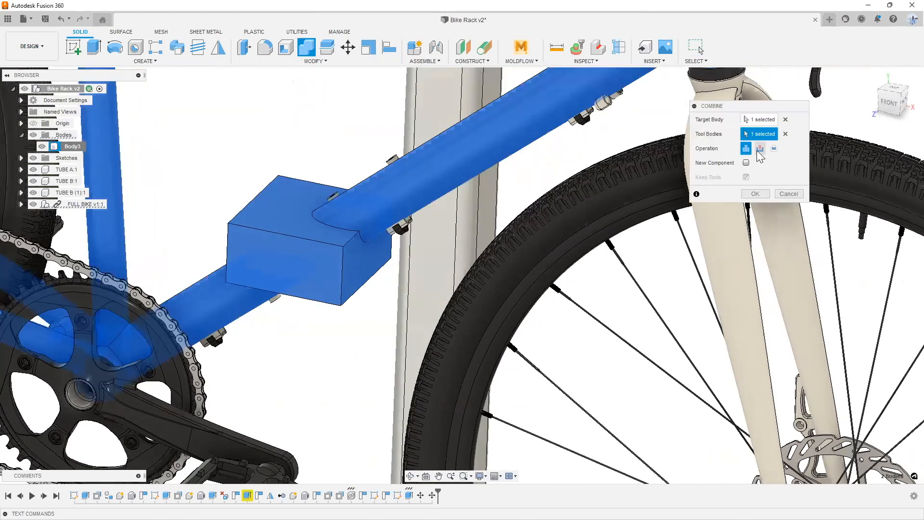
click(760, 148)
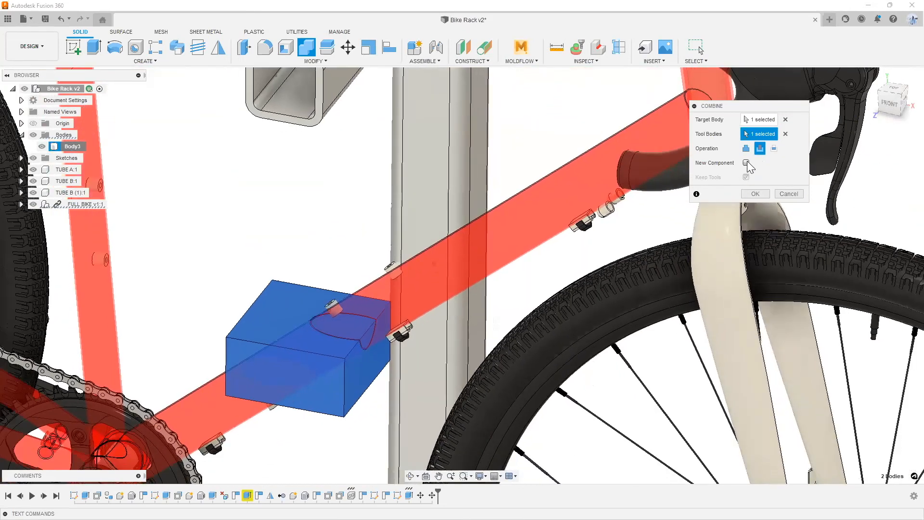
click(746, 163)
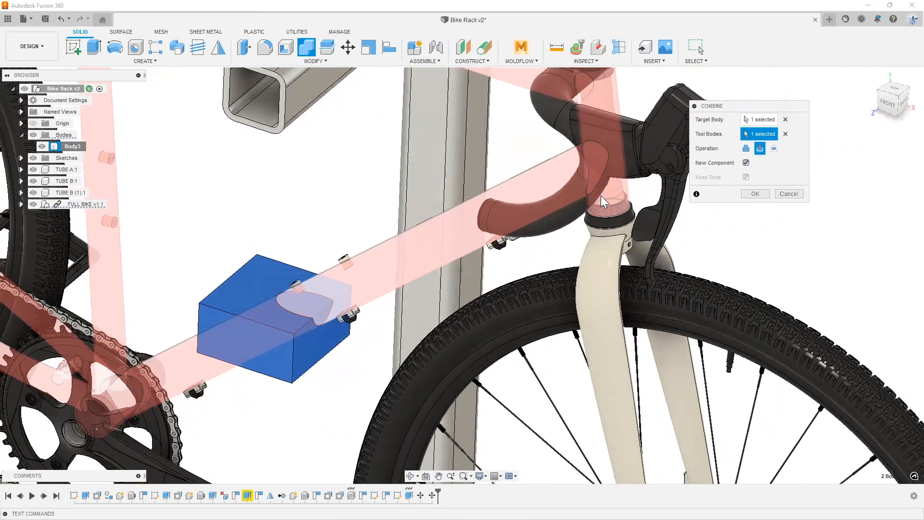
click(759, 196)
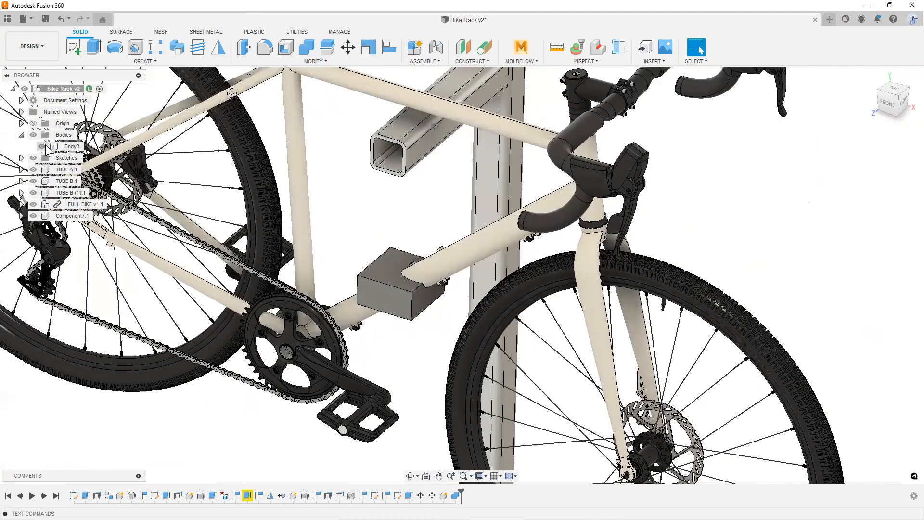
click(44, 146)
click(33, 204)
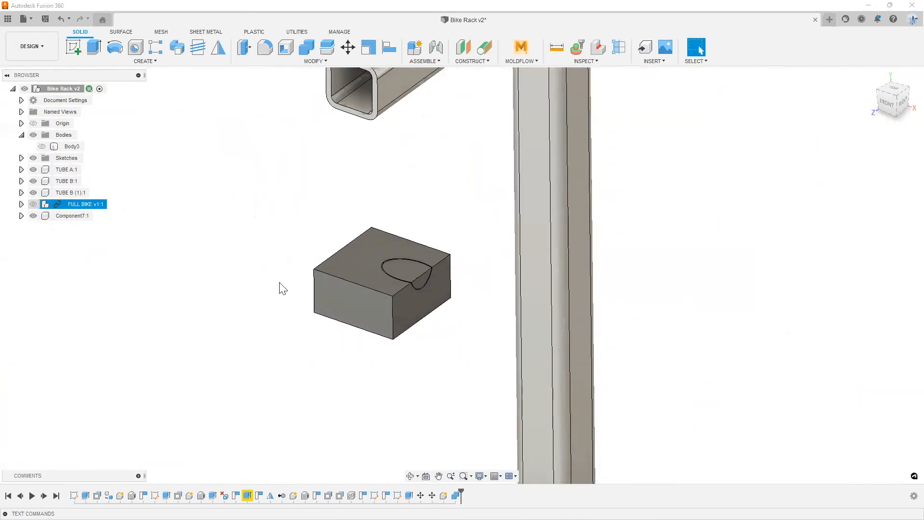
Expand Component7's bodies and try to delete Body2, the tube piece left inside the block
scroll(362, 277, up, 5)
click(21, 216)
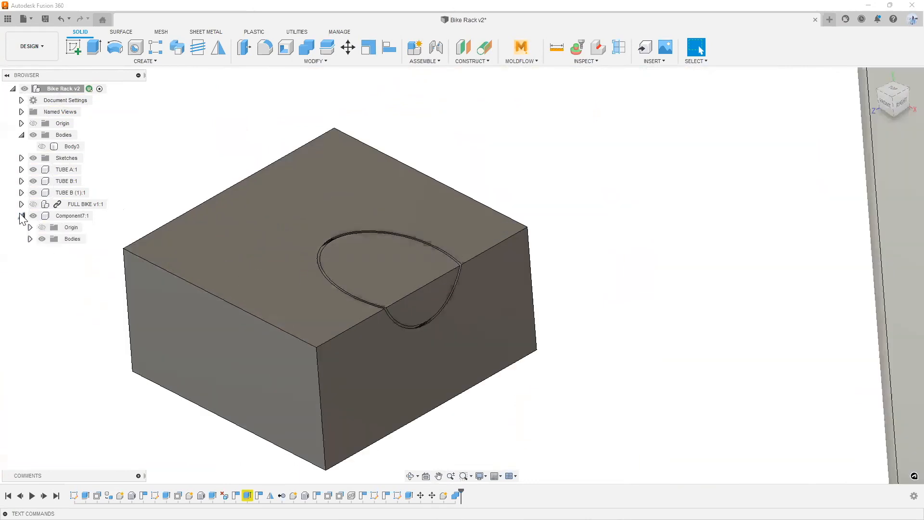
click(29, 239)
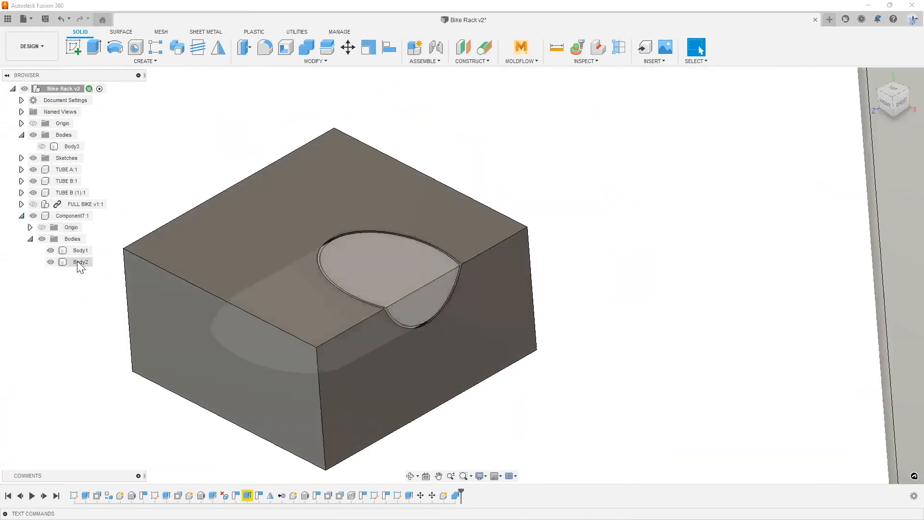
right_click(77, 260)
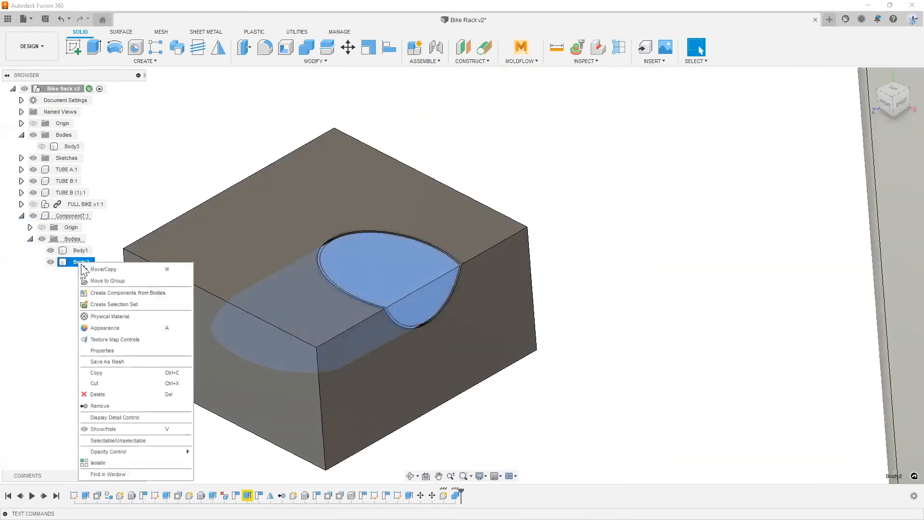
click(112, 396)
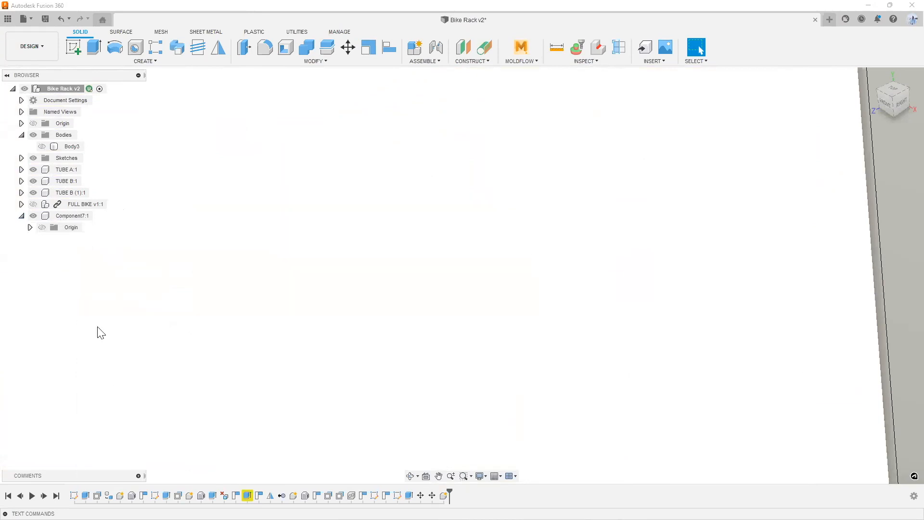
Undo the deletion, hide Body2 and highlight the face of the angled tube hole in the block
click(60, 20)
shift+middle_drag(486, 173, 326, 267)
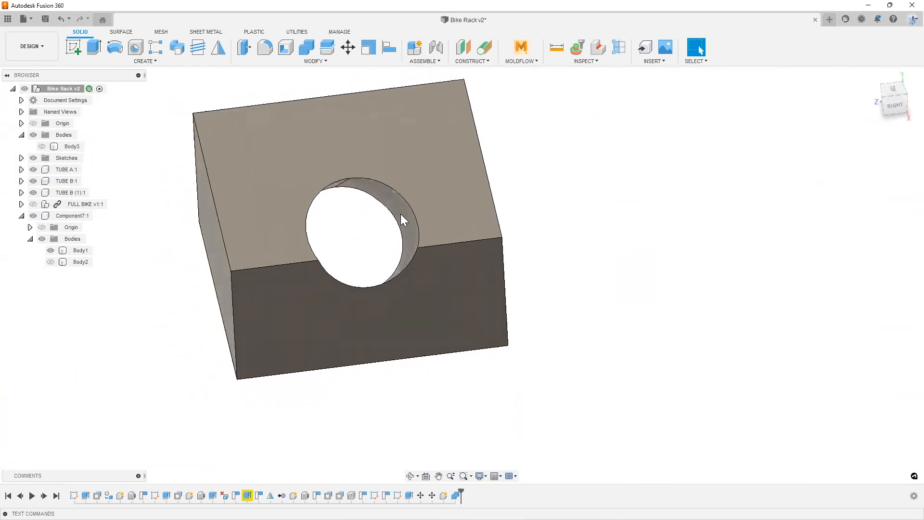
click(407, 206)
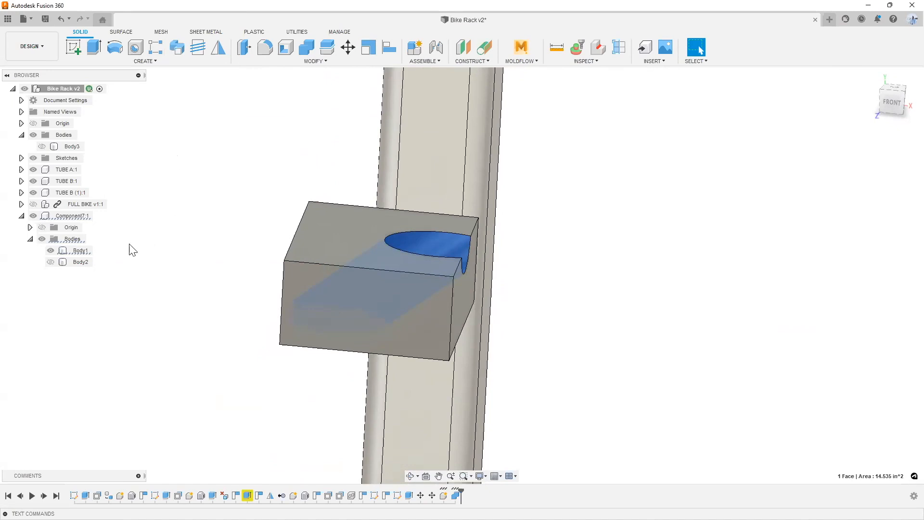
Undo the visibility changes, the Combine cut and the block's move to restore the uncut block on the top tube
click(61, 23)
click(60, 23)
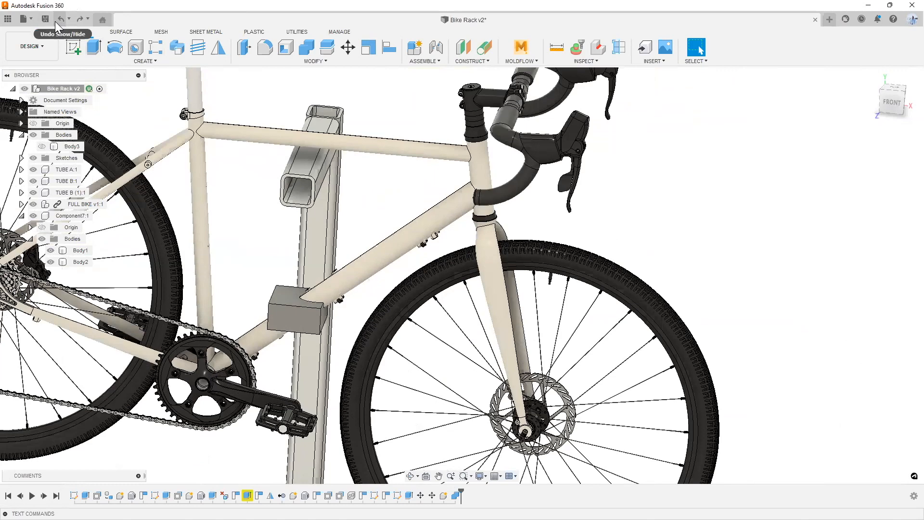
click(58, 22)
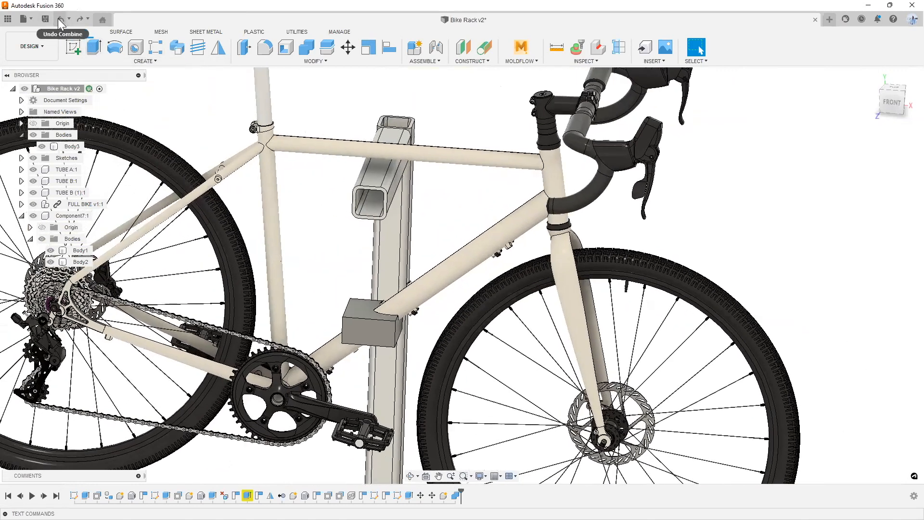
click(58, 20)
click(58, 20)
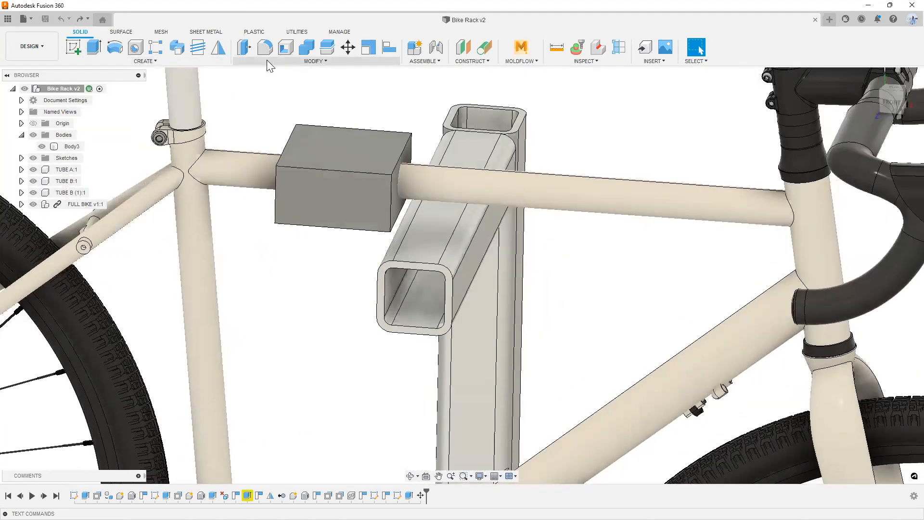
Lengthen the block along the bike's top tube by offsetting its end face 5.50 in with Press Pull
click(244, 47)
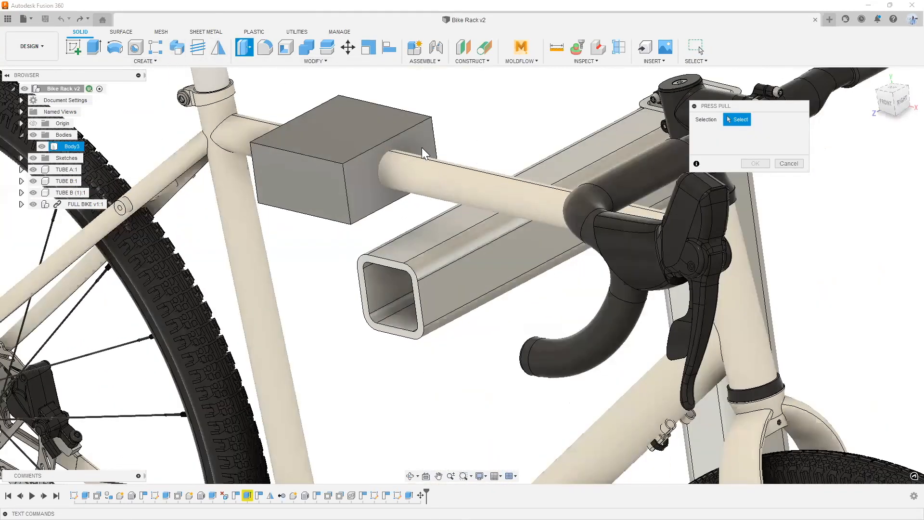
click(423, 153)
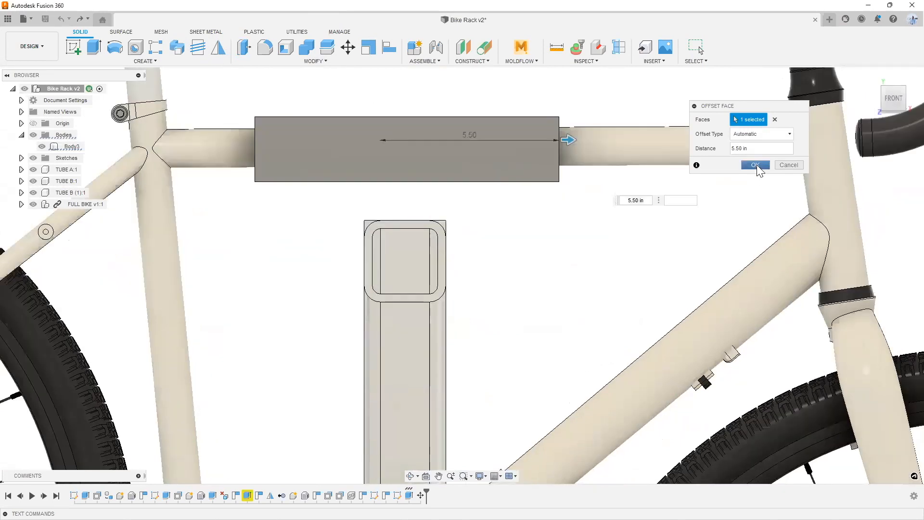
shift+middle_drag(475, 233, 319, 149)
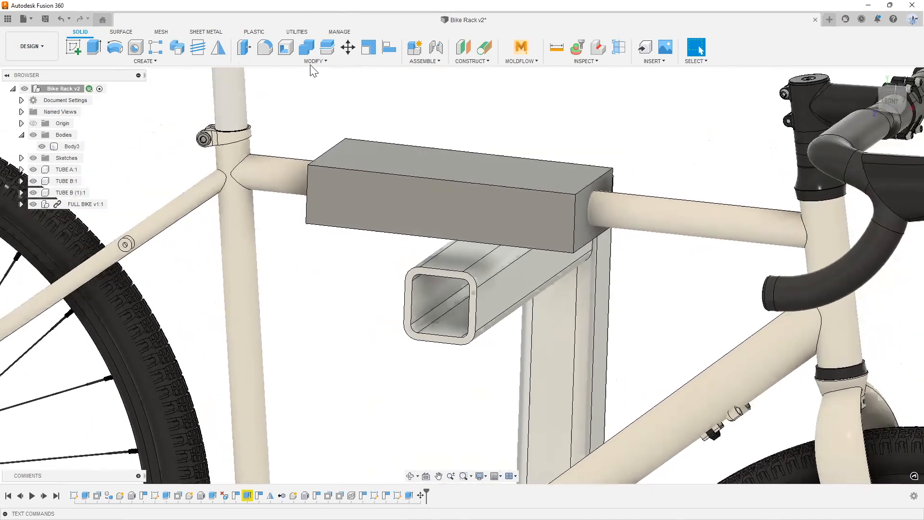
Cut the bike's top tube out of the lengthened block with Combine
click(312, 63)
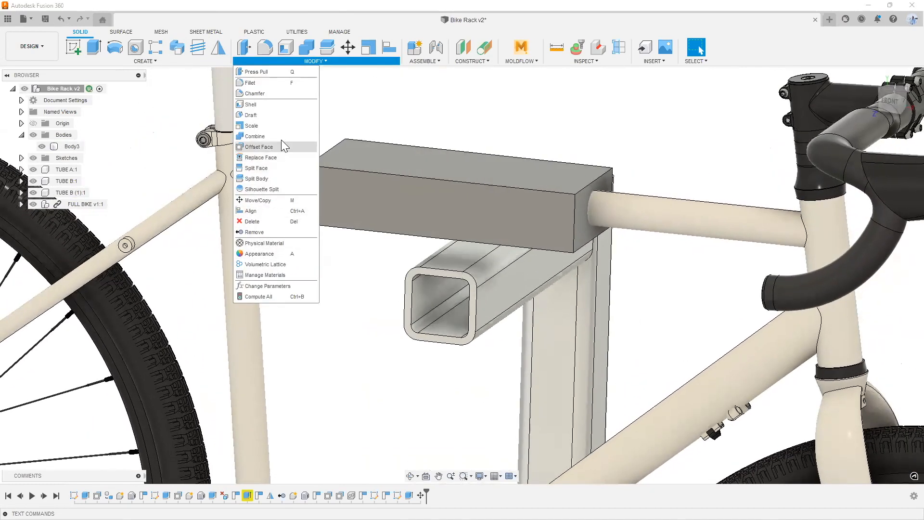
click(255, 136)
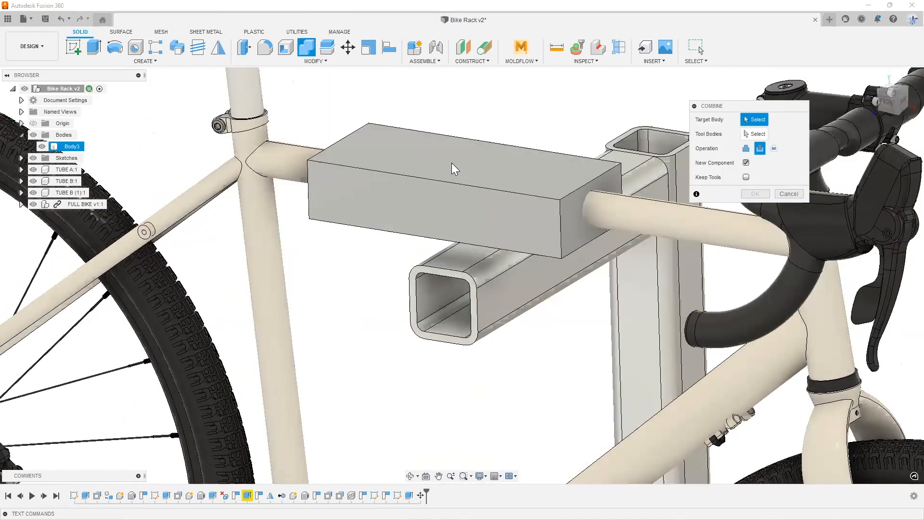
click(613, 217)
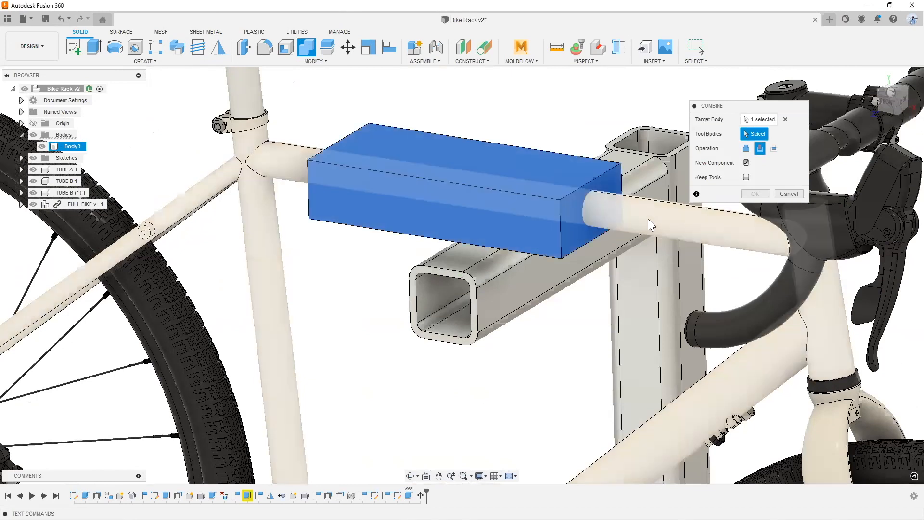
click(648, 218)
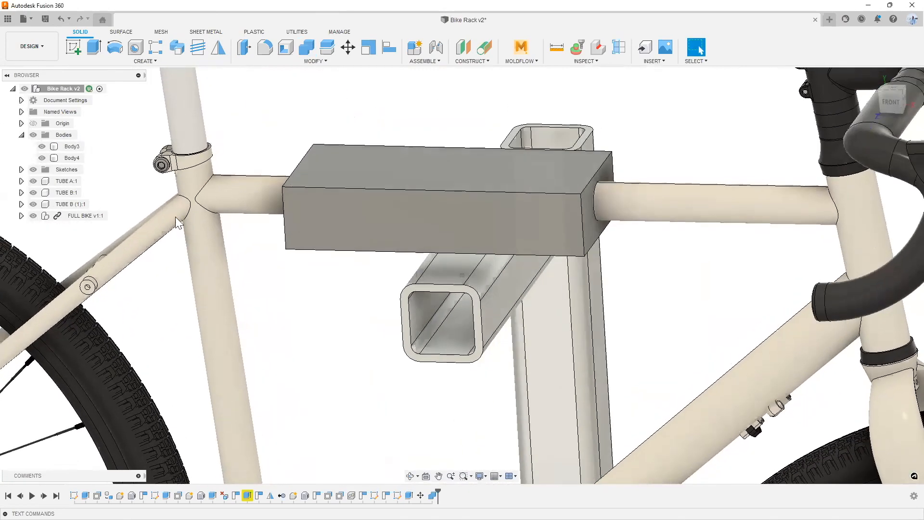
Hide Body3 and the FULL BIKE component to expose the tube hole through the block
click(42, 147)
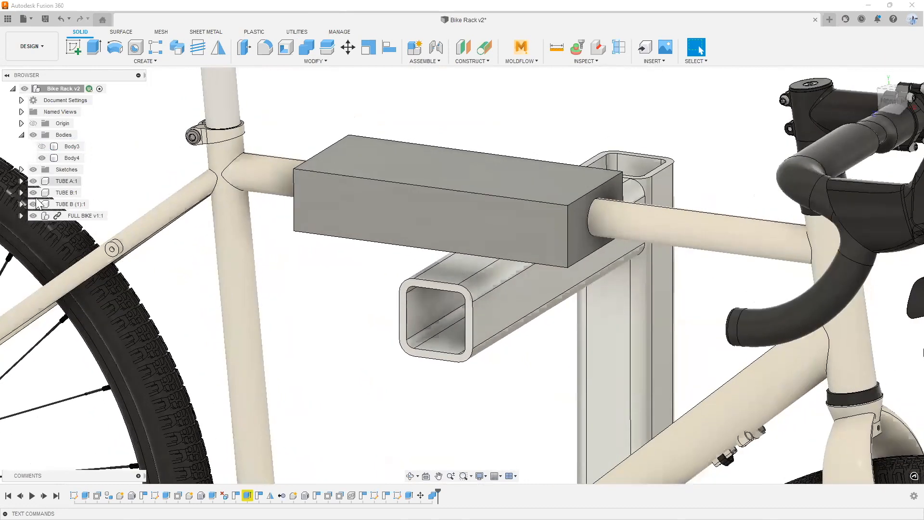
click(34, 215)
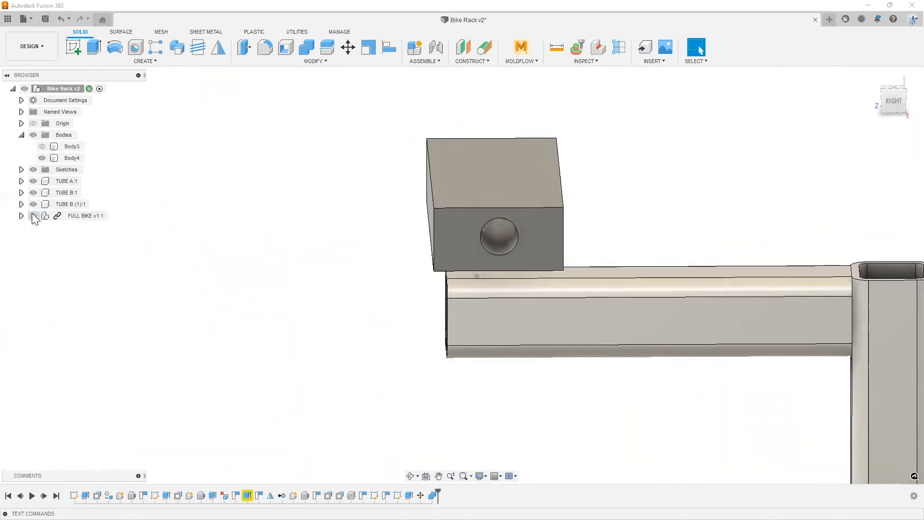
click(32, 214)
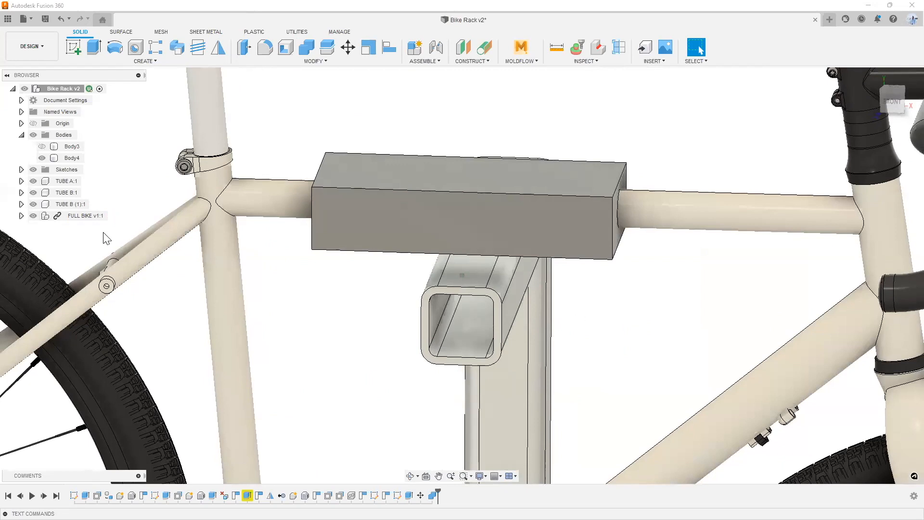
click(34, 216)
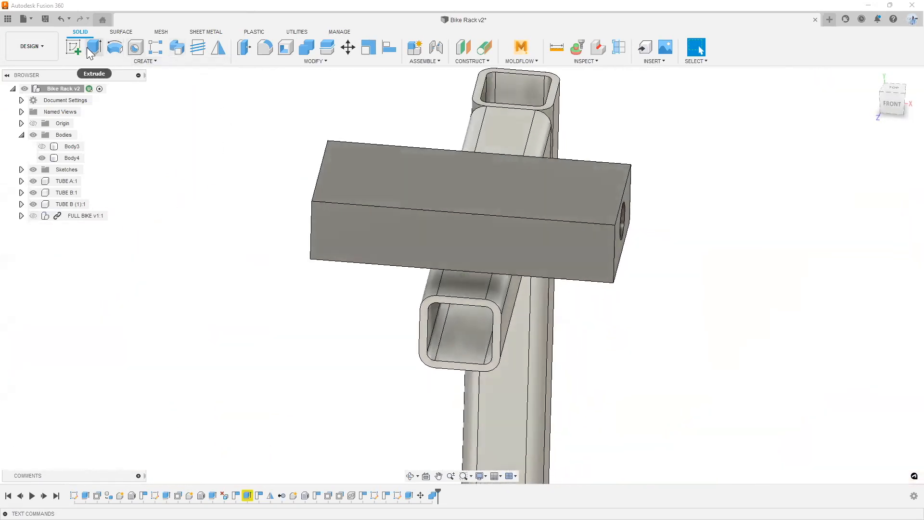
Offset the block's top face by -0.90 in to open the tube hole into a half-round channel
click(447, 174)
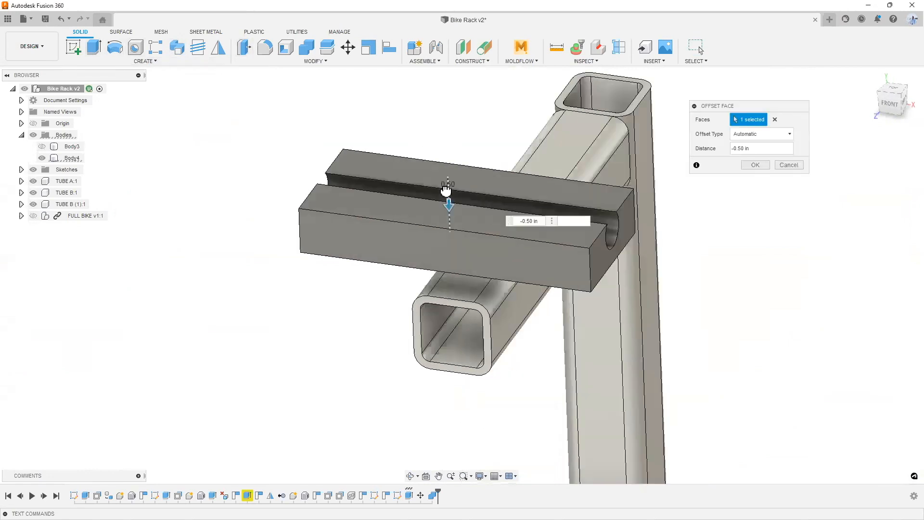
drag(447, 188, 446, 190)
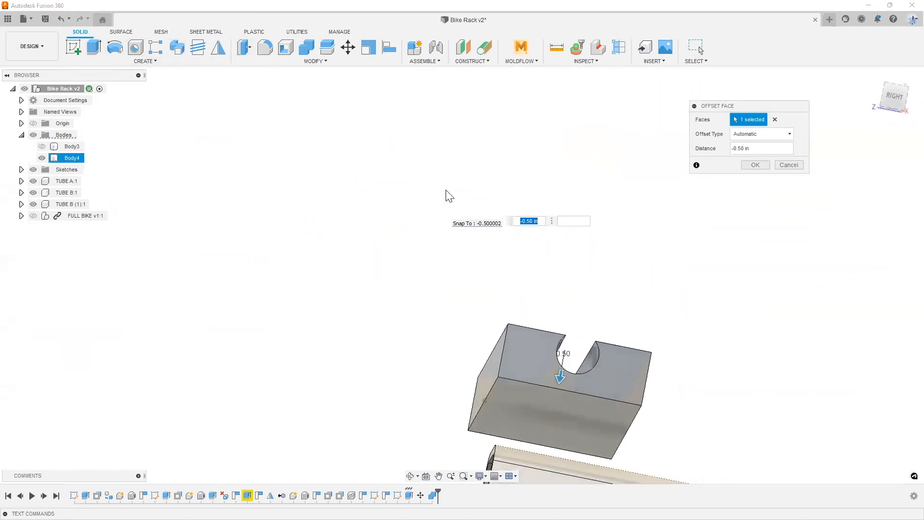
click(883, 106)
click(894, 99)
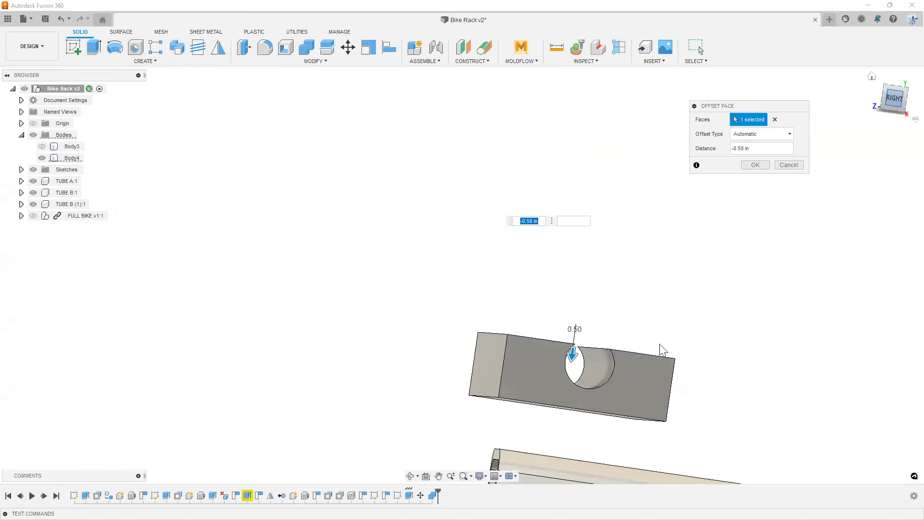
drag(449, 211, 448, 249)
scroll(460, 200, up, 4)
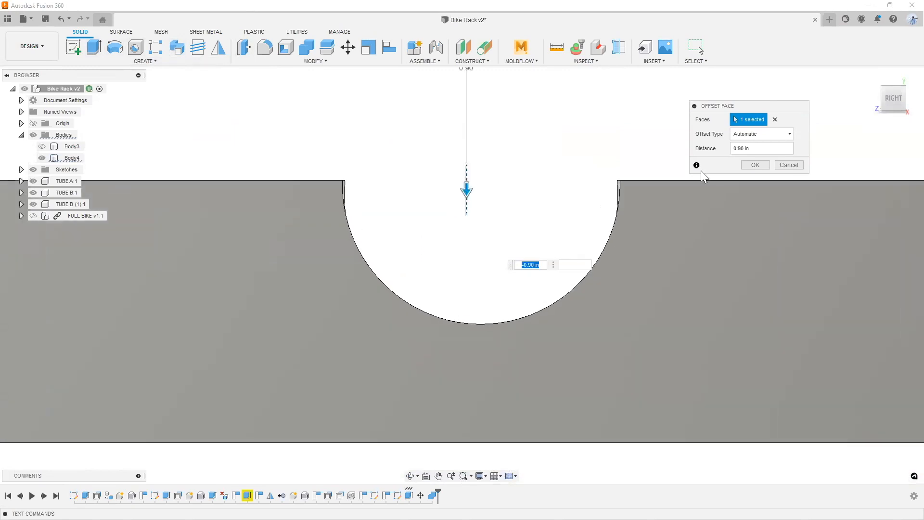
scroll(701, 170, down, 5)
shift+middle_drag(644, 203, 642, 210)
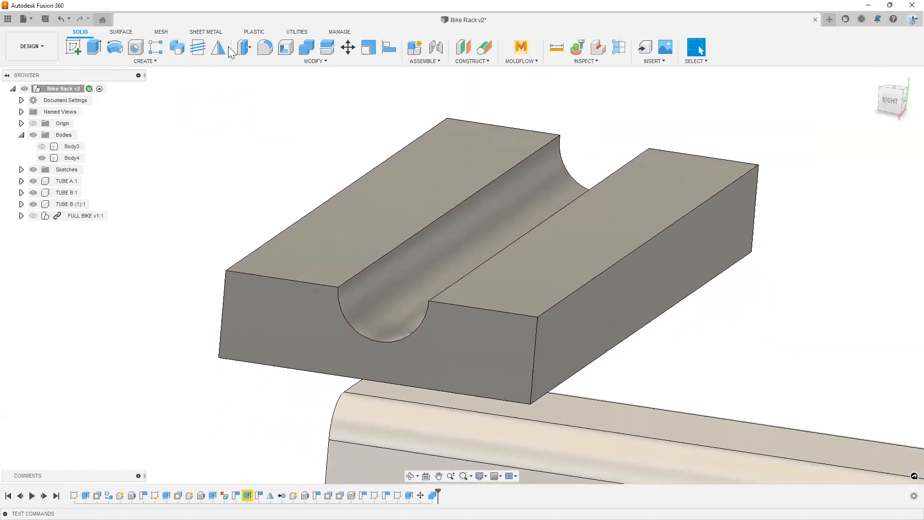
Offset the face of the half-round channel by -0.20 in with Press Pull
click(244, 47)
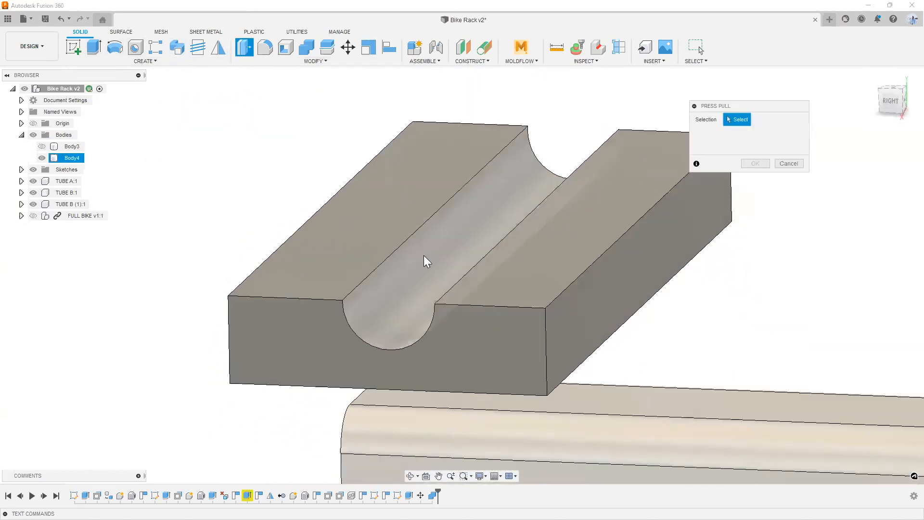
click(423, 254)
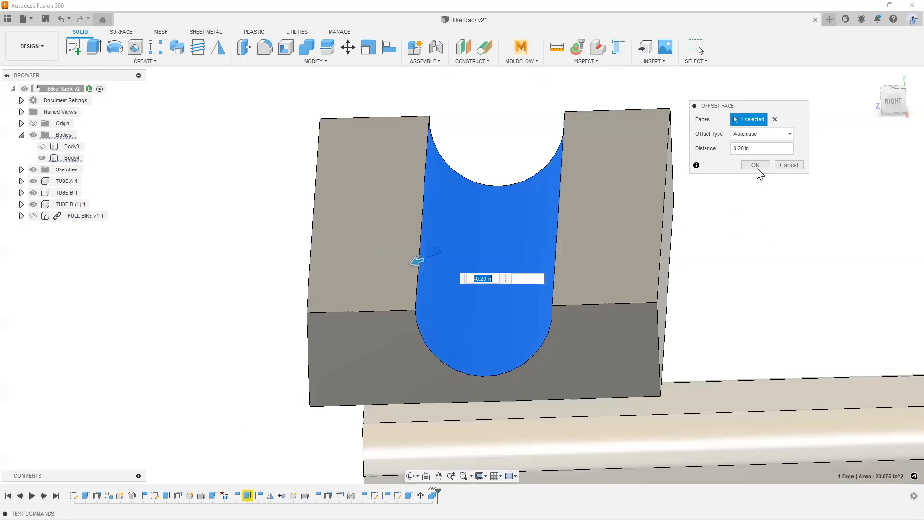
key(Return)
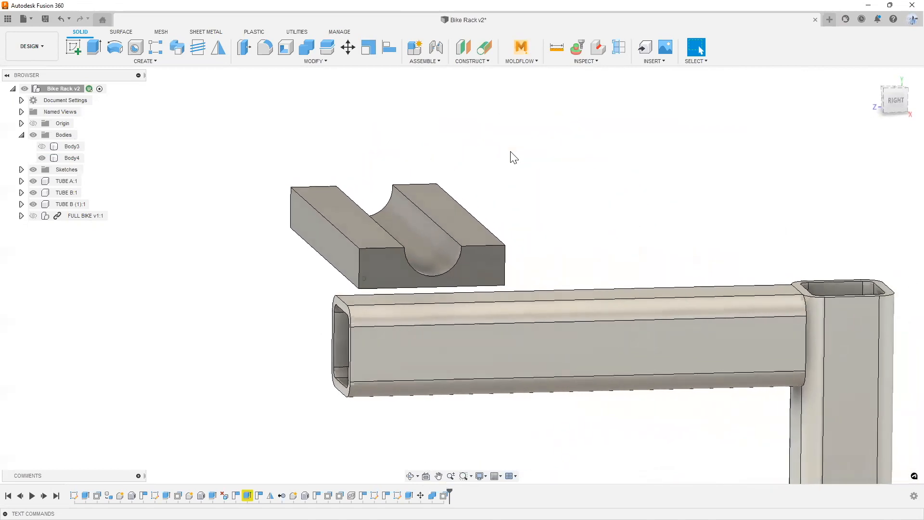
Check the gap between the channeled block and the horizontal square tube, and try to align the block to the tube
click(894, 103)
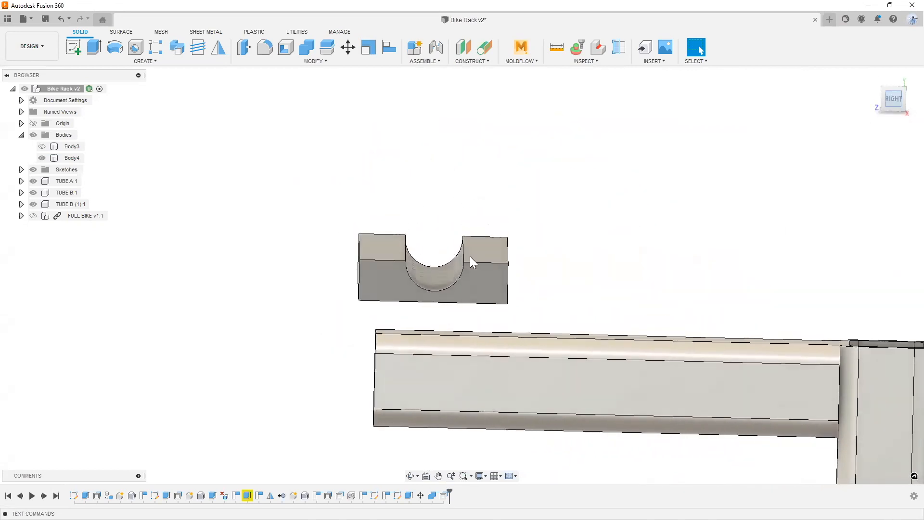
scroll(93, 157, down, 3)
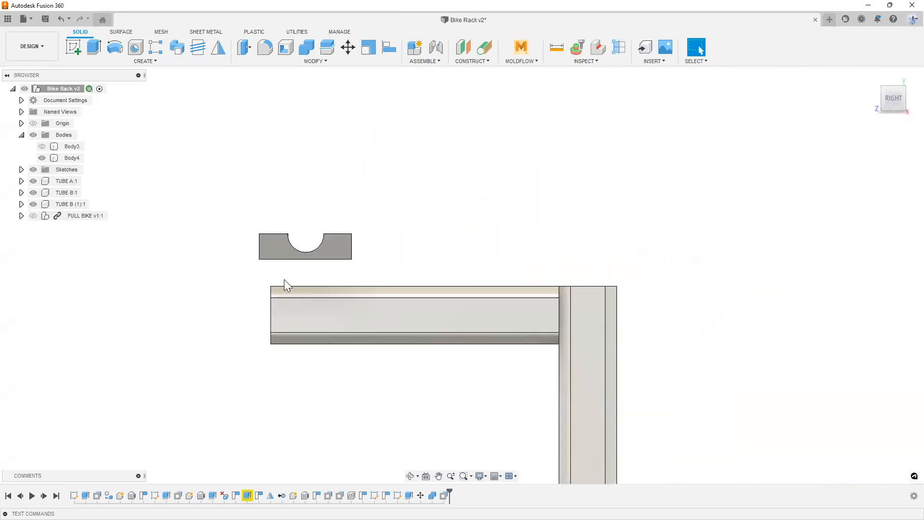
scroll(313, 277, up, 5)
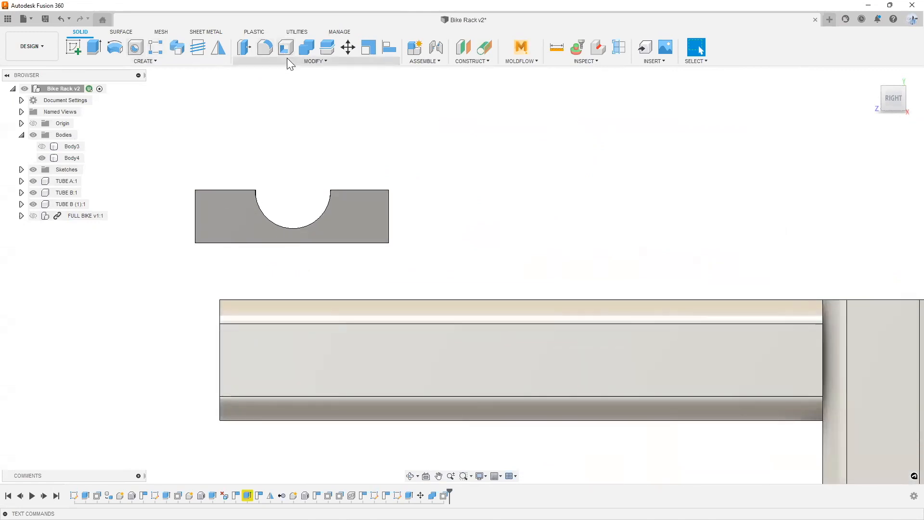
click(287, 59)
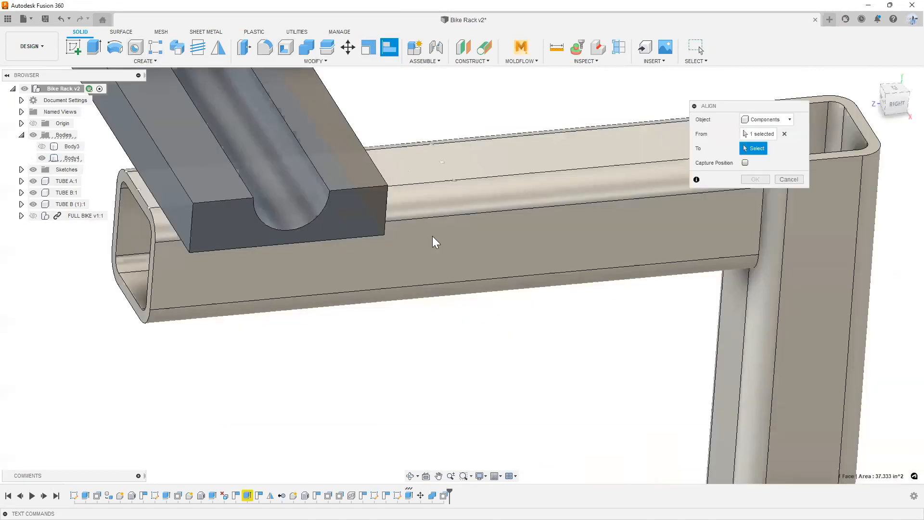
click(432, 236)
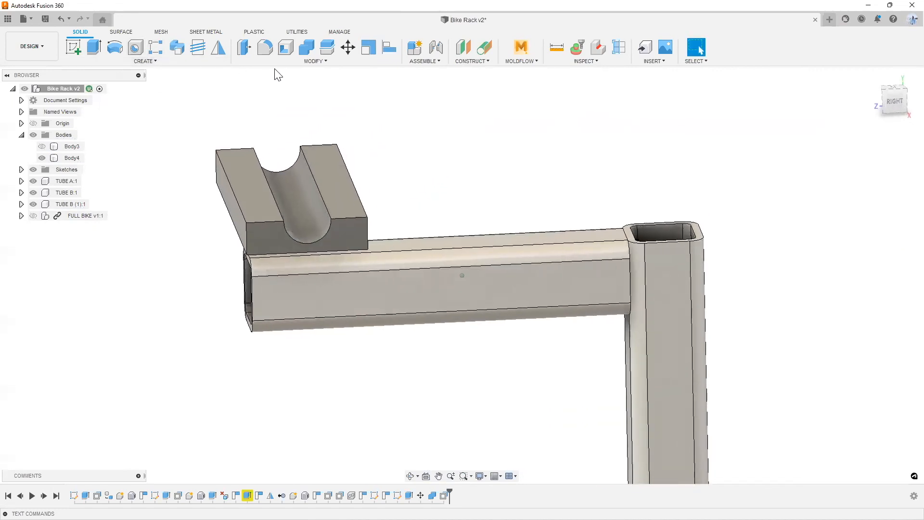
Move the channeled block (Body4) -1.20 in along Z so it sits on the horizontal square tube, and show the FULL BIKE component
click(282, 62)
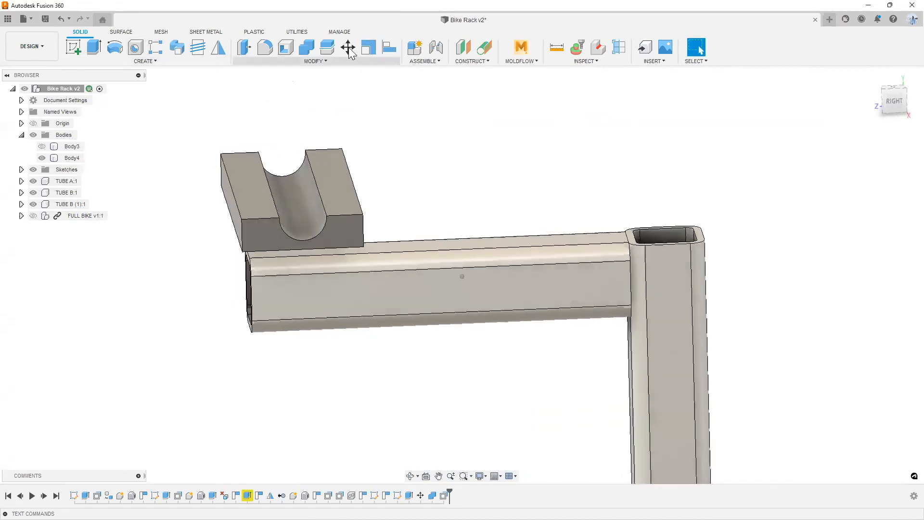
click(348, 47)
click(312, 207)
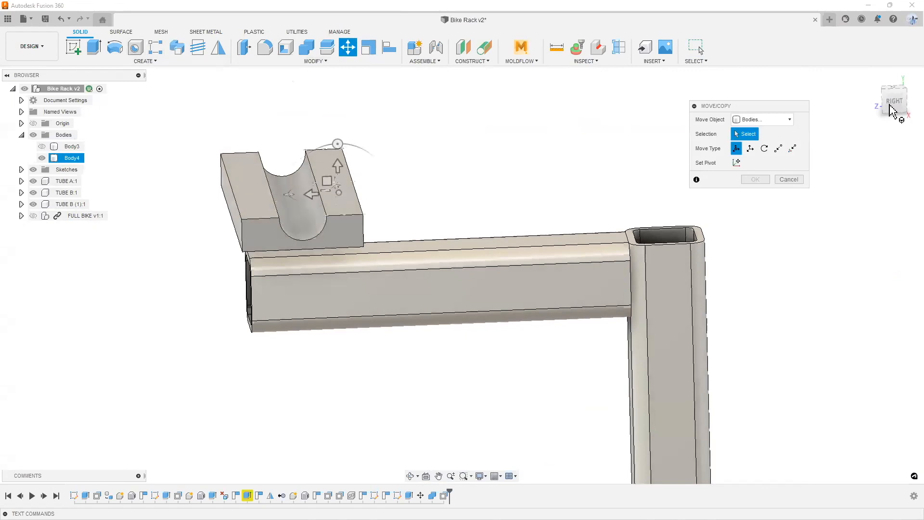
click(893, 107)
drag(347, 164, 330, 213)
scroll(337, 252, up, 5)
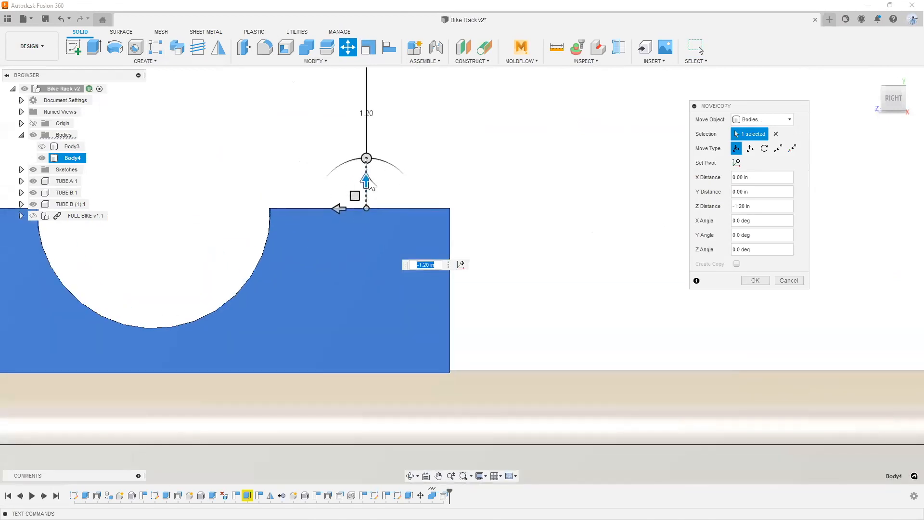
shift+middle_drag(369, 178, 381, 276)
scroll(382, 276, down, 4)
click(757, 279)
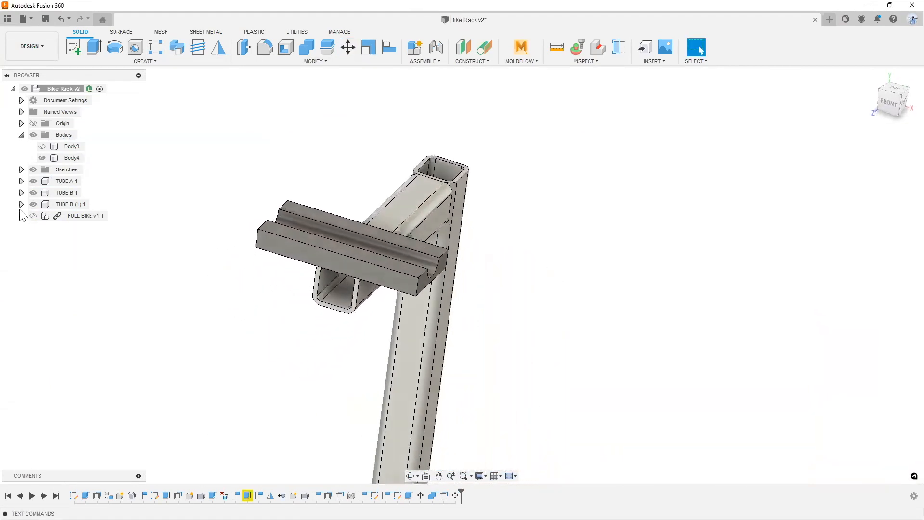
click(32, 215)
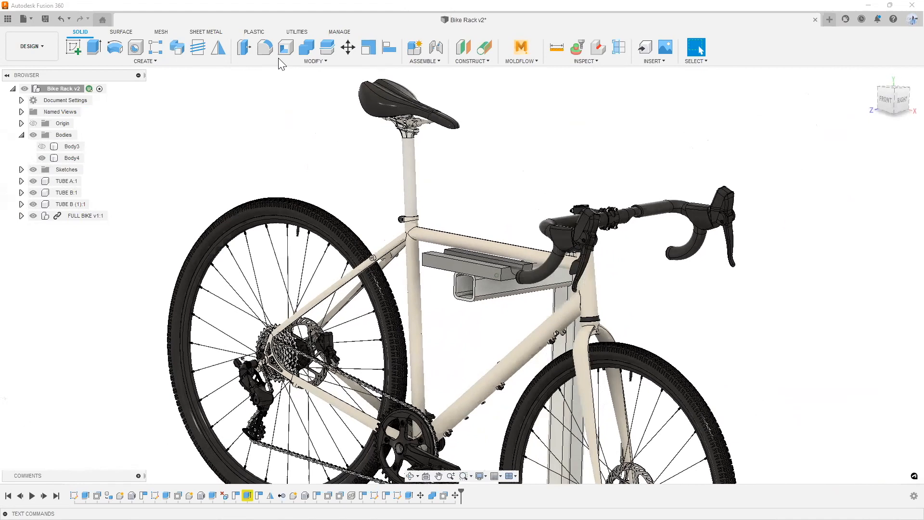
click(286, 61)
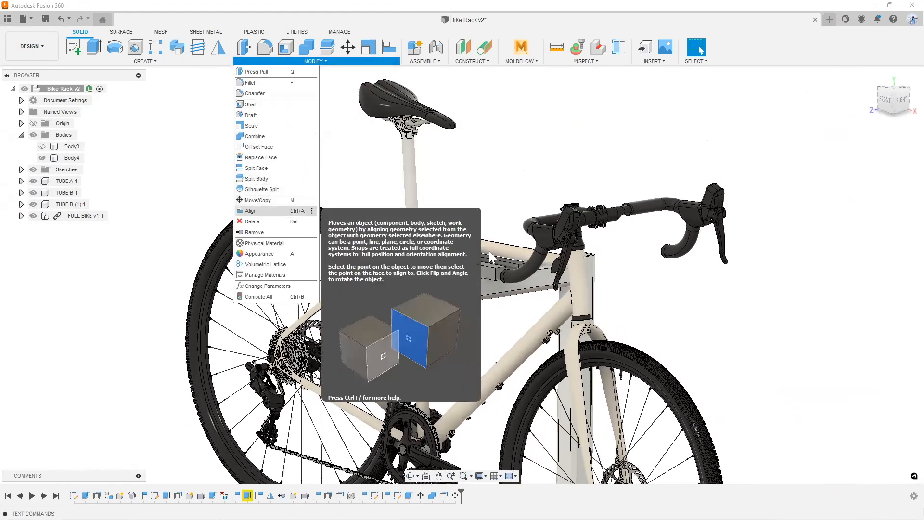
click(251, 210)
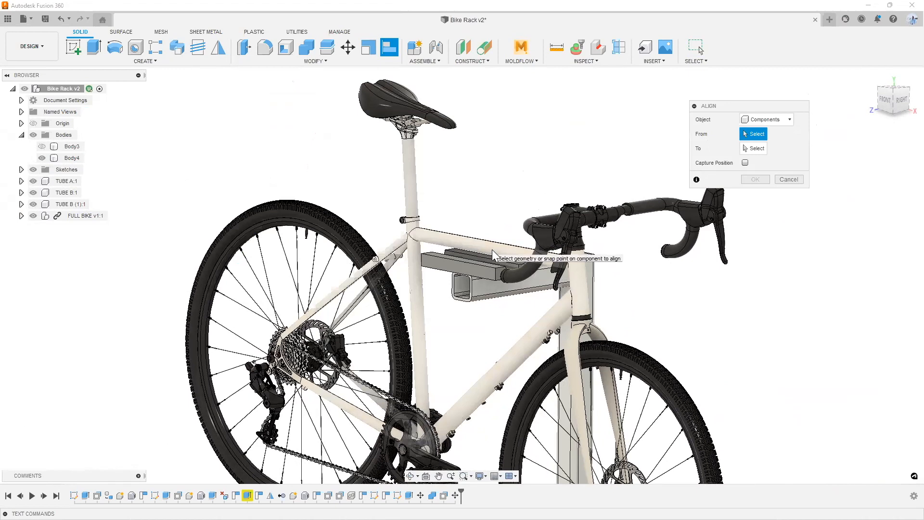
click(493, 247)
scroll(503, 271, up, 5)
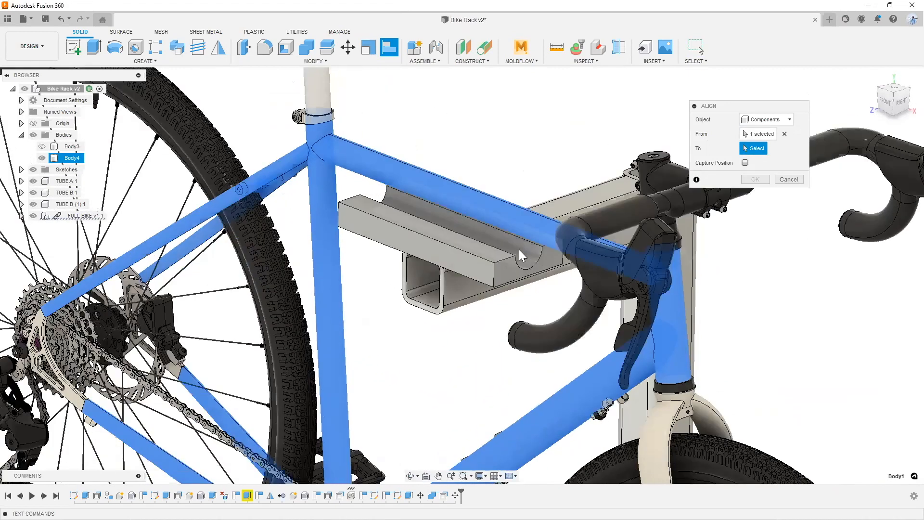
scroll(786, 121, up, 4)
click(789, 119)
shift+middle_drag(556, 250, 540, 253)
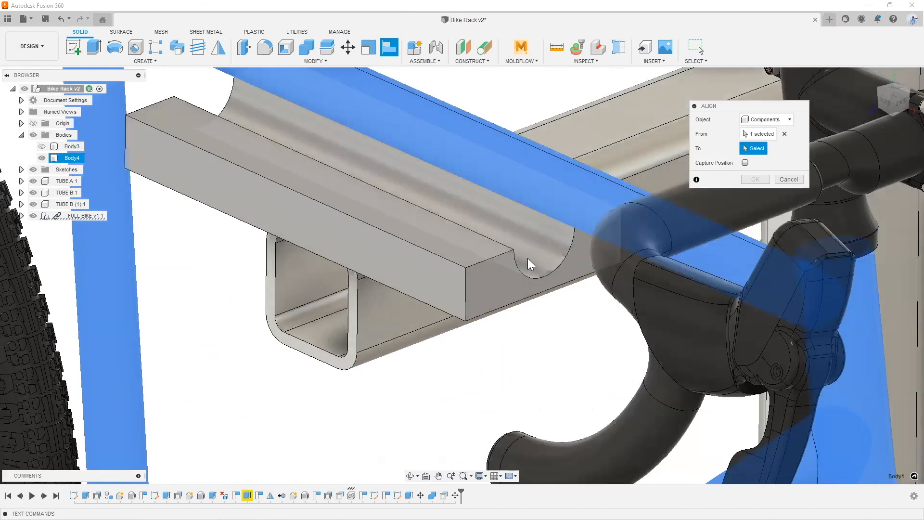
click(674, 208)
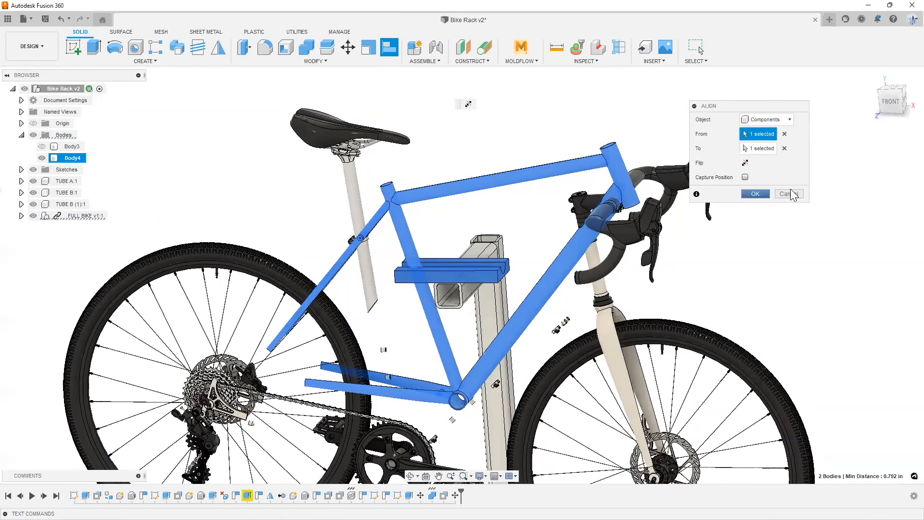
click(790, 194)
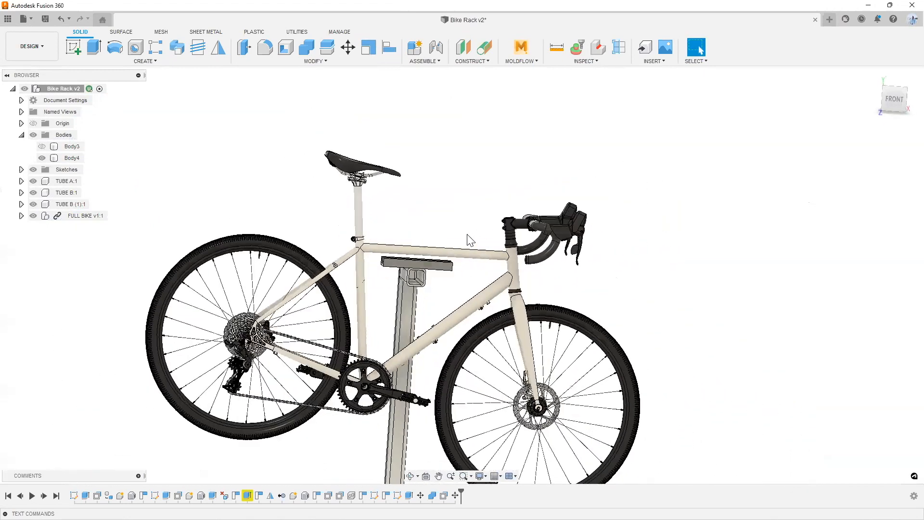
Move the FULL BIKE component -1.3 in along Y in the Design XYZ direction to lower its top tube into the cradle channel
click(893, 99)
right_click(97, 219)
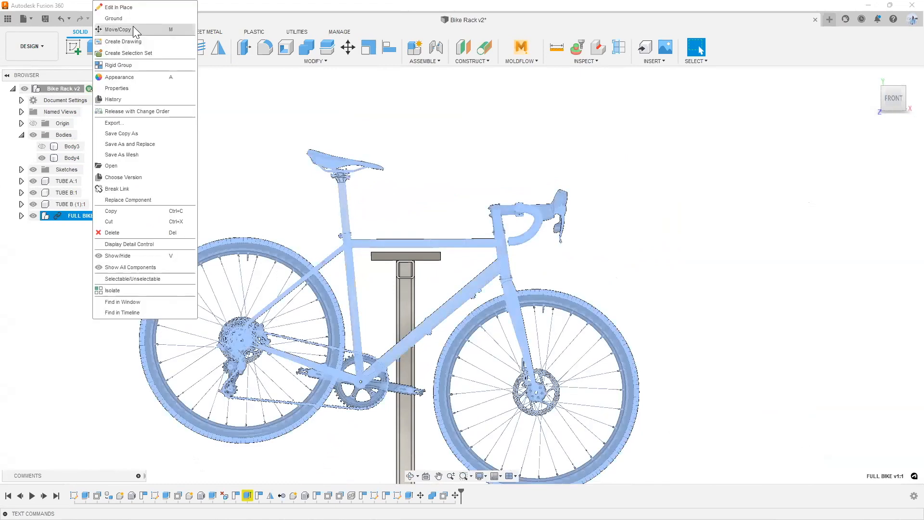
key(m)
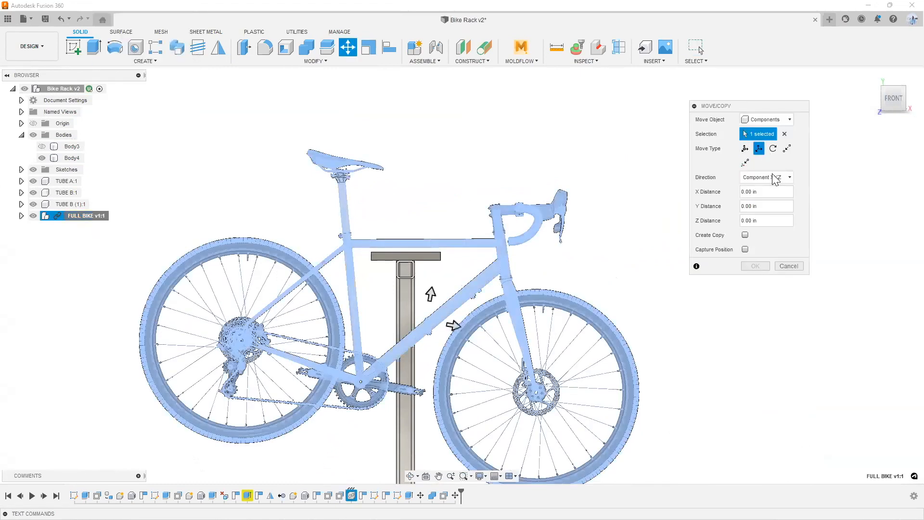
scroll(397, 318, up, 3)
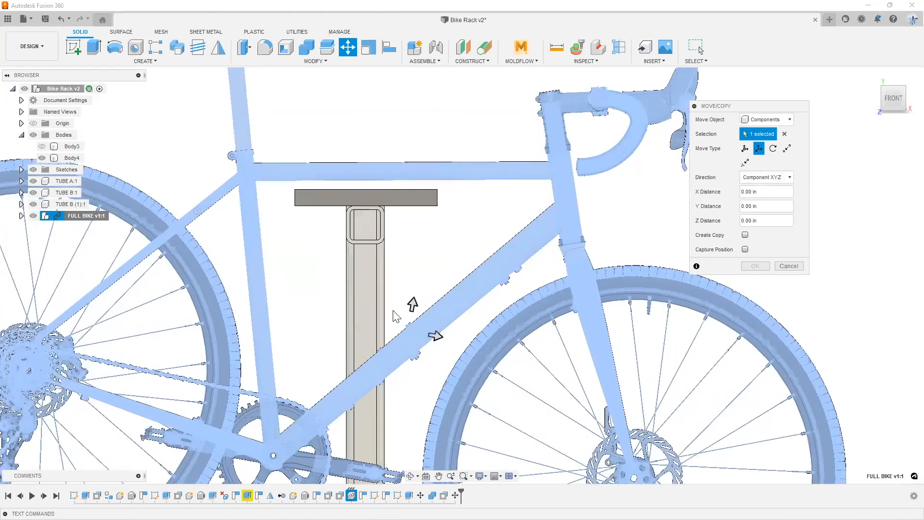
scroll(396, 316, up, 1)
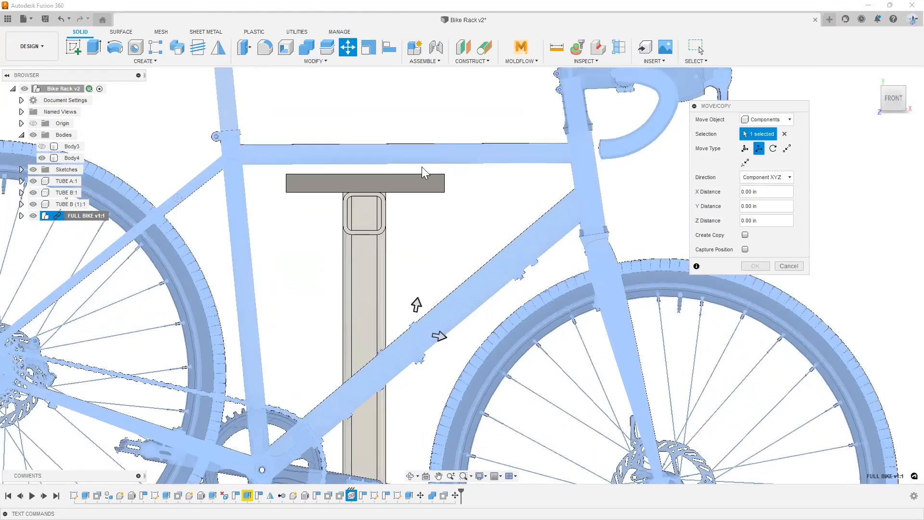
click(774, 177)
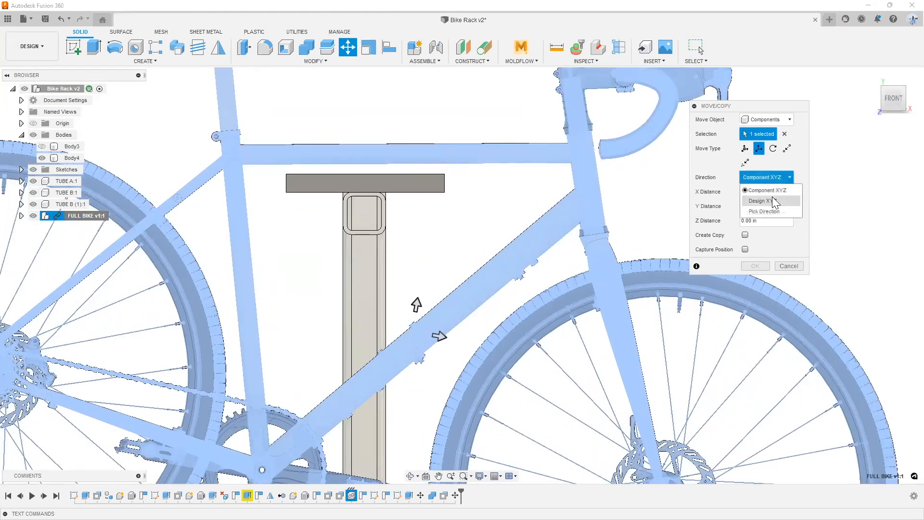
key(Return)
scroll(269, 380, up, 3)
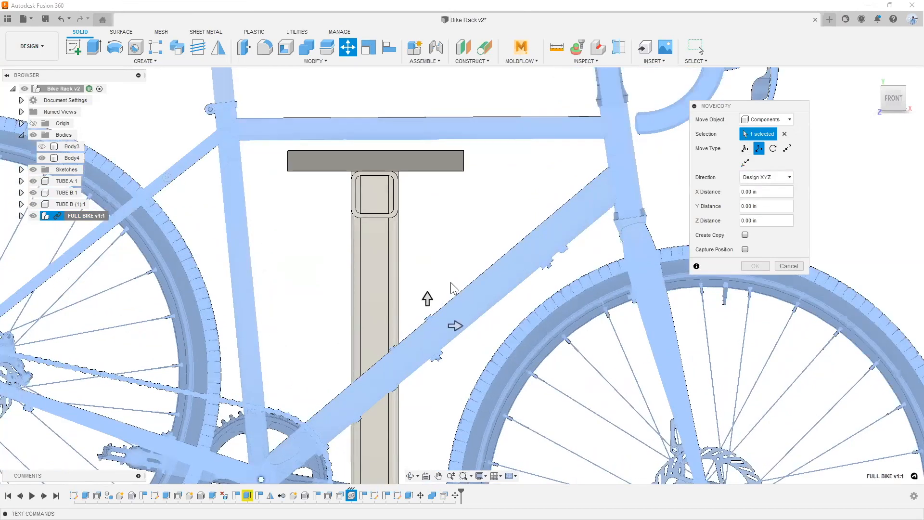
drag(512, 278, 511, 287)
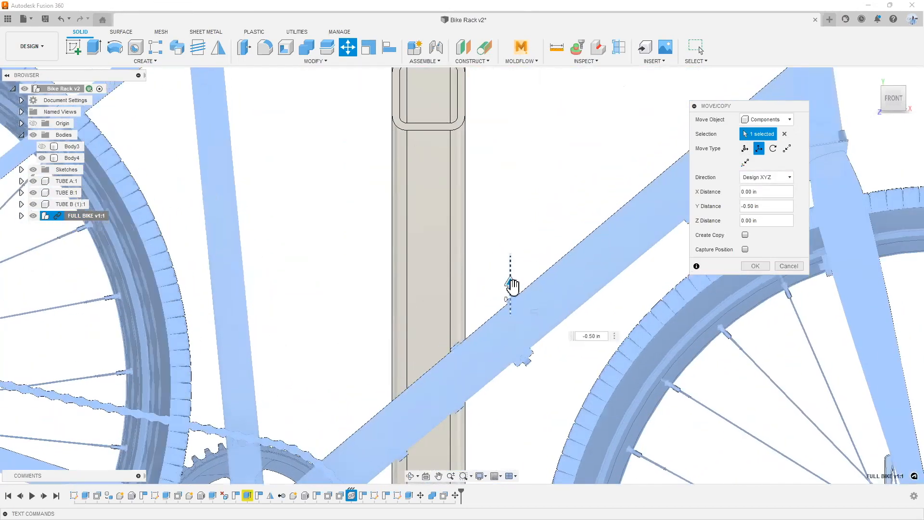
scroll(511, 289, down, 2)
shift+middle_drag(511, 288, 537, 297)
text(-1)
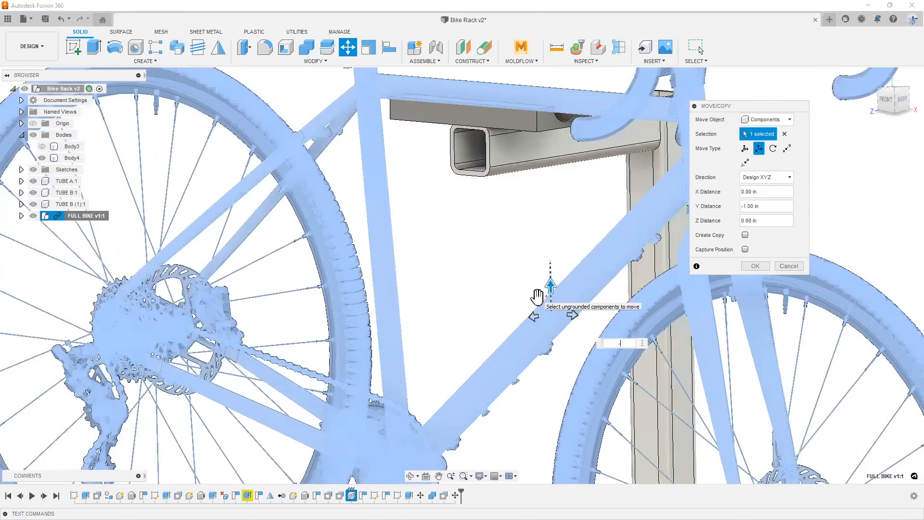
text(.2)
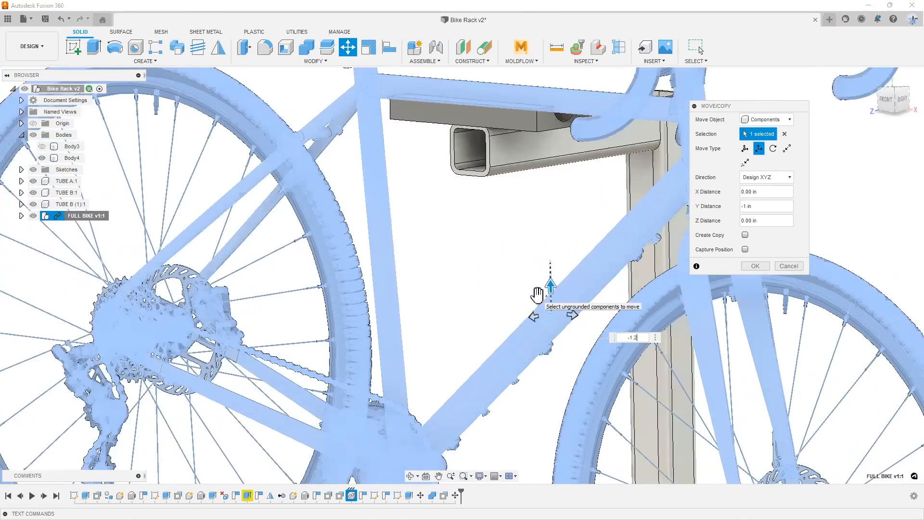
key(BackSpace)
text(3)
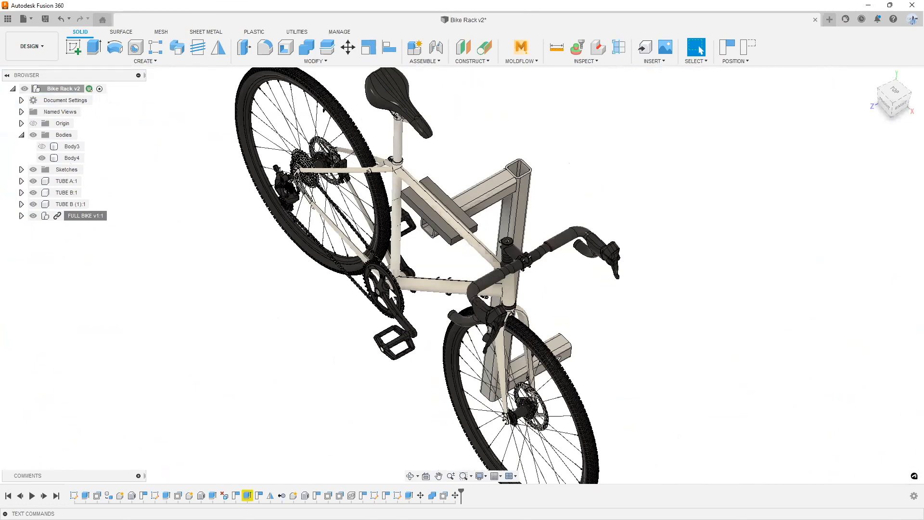
Examine how the bike's top tube sits in the cradle channel and how the whole bike hangs on the rack
shift+middle_drag(389, 288, 557, 272)
scroll(434, 243, up, 10)
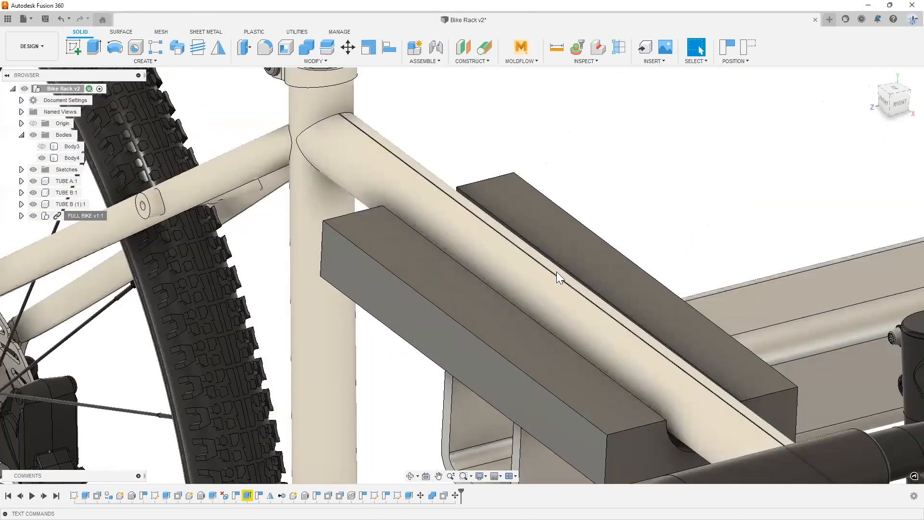
scroll(471, 294, down, 3)
shift+middle_drag(471, 296, 383, 167)
scroll(461, 271, up, 2)
scroll(455, 261, down, 4)
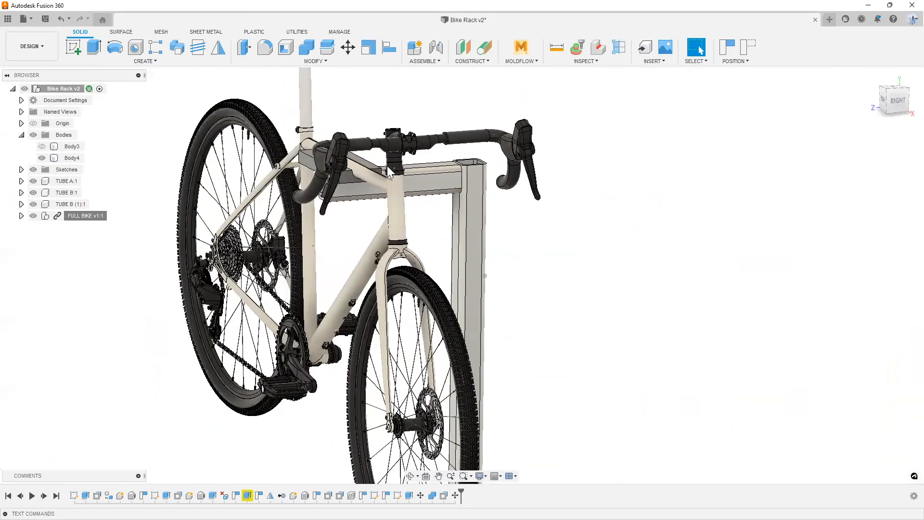
scroll(383, 167, down, 3)
shift+middle_drag(383, 211, 433, 209)
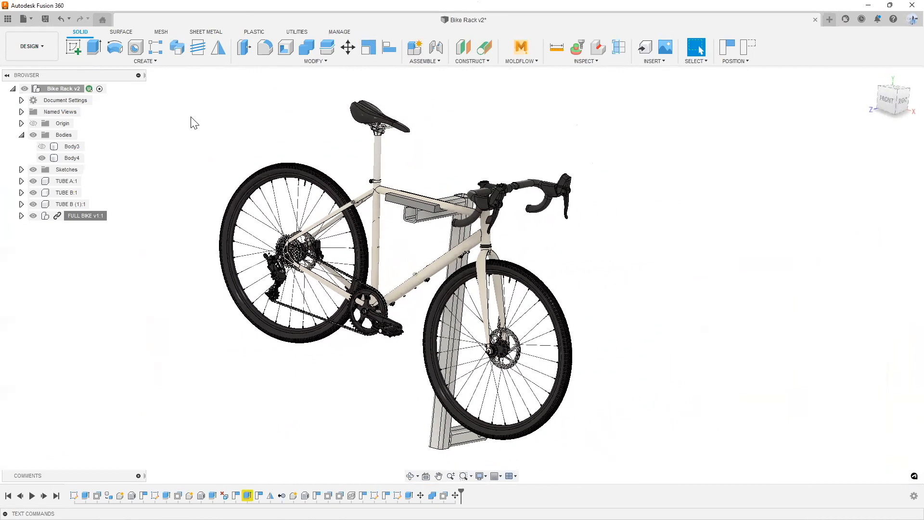
Hide the FULL BIKE component in the design and switch to the Simulation workspace with a Static Stress study
click(34, 216)
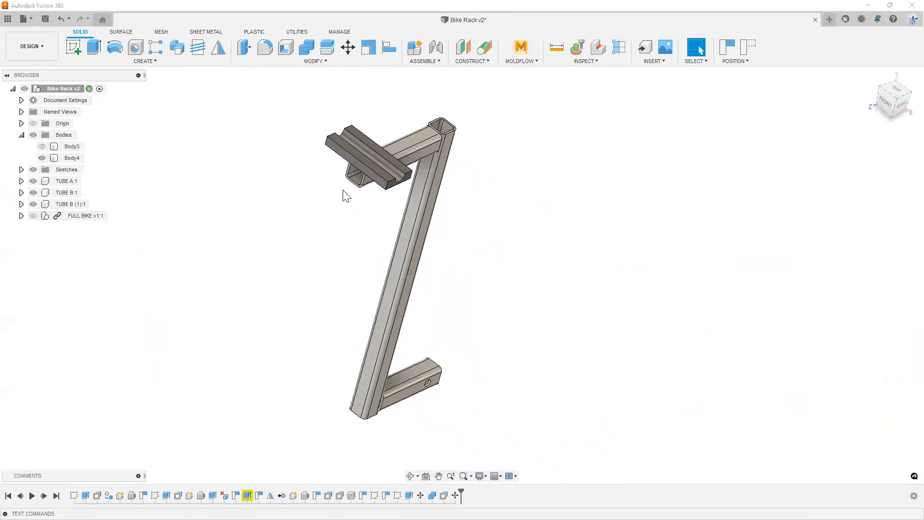
click(36, 45)
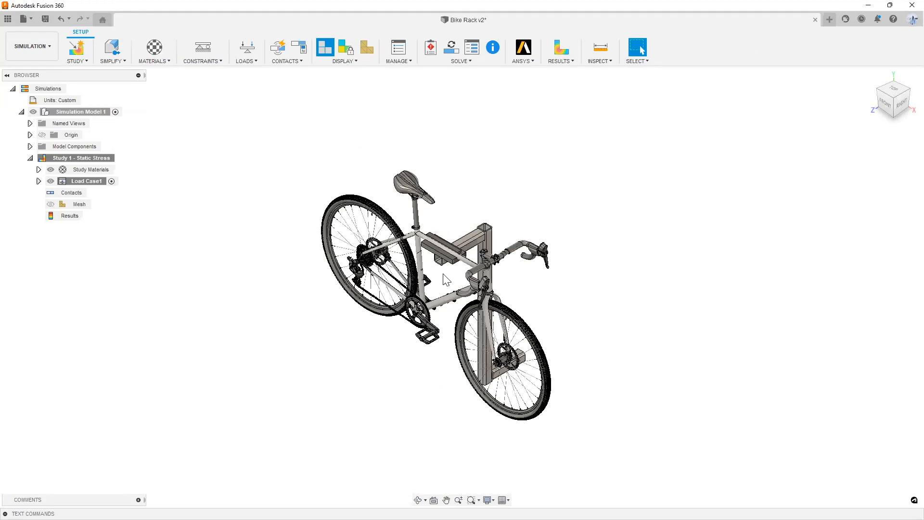
Expand the simulation model's components and hide FULL BIKE so only the rack and cradle block are displayed
scroll(444, 282, up, 4)
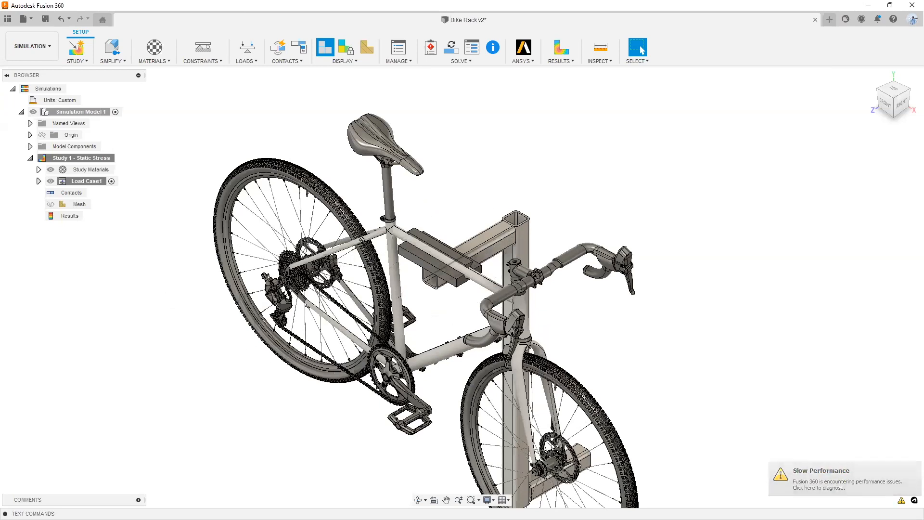
click(29, 146)
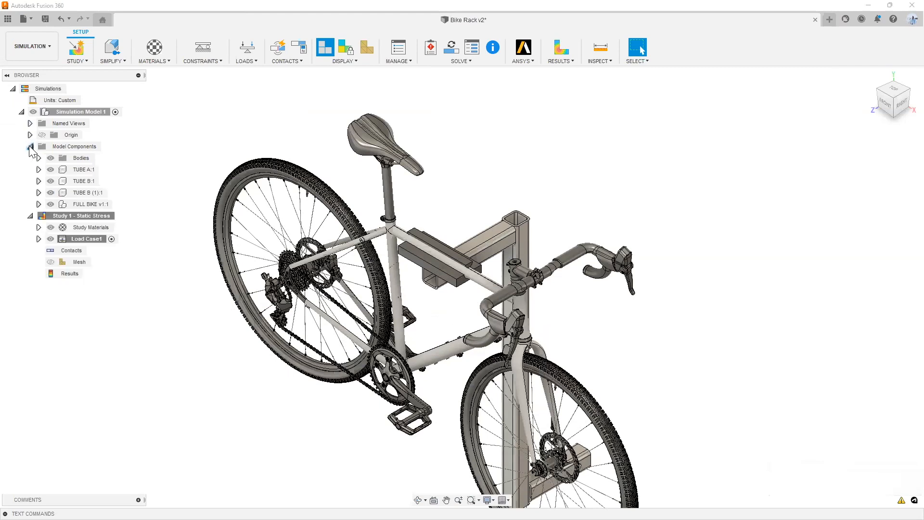
click(52, 207)
click(51, 205)
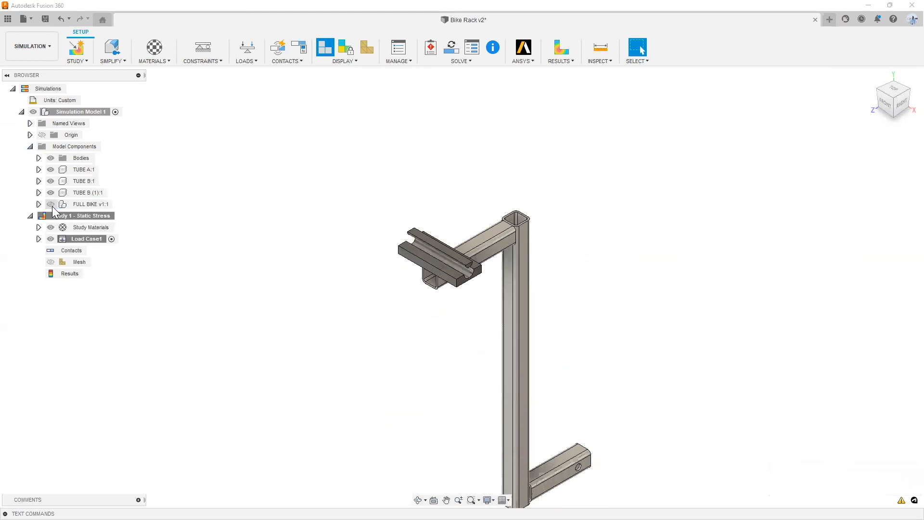
scroll(485, 265, up, 2)
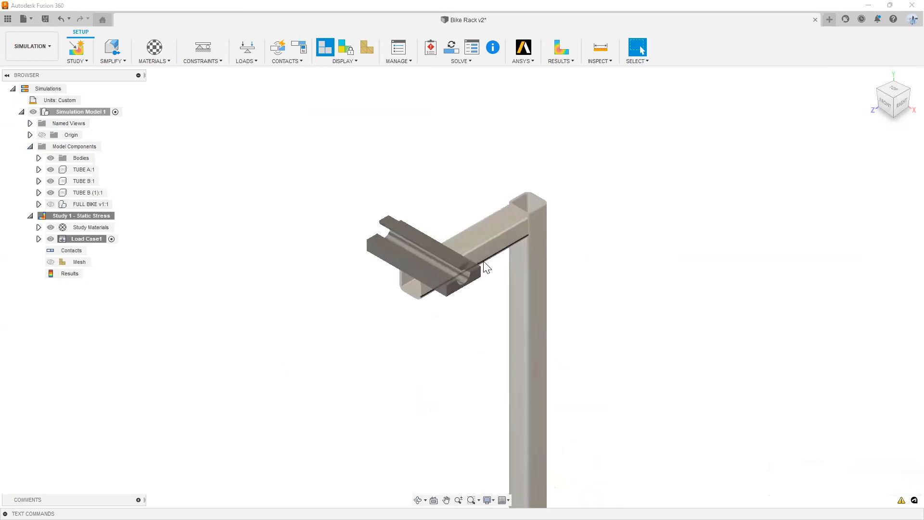
scroll(220, 222, down, 2)
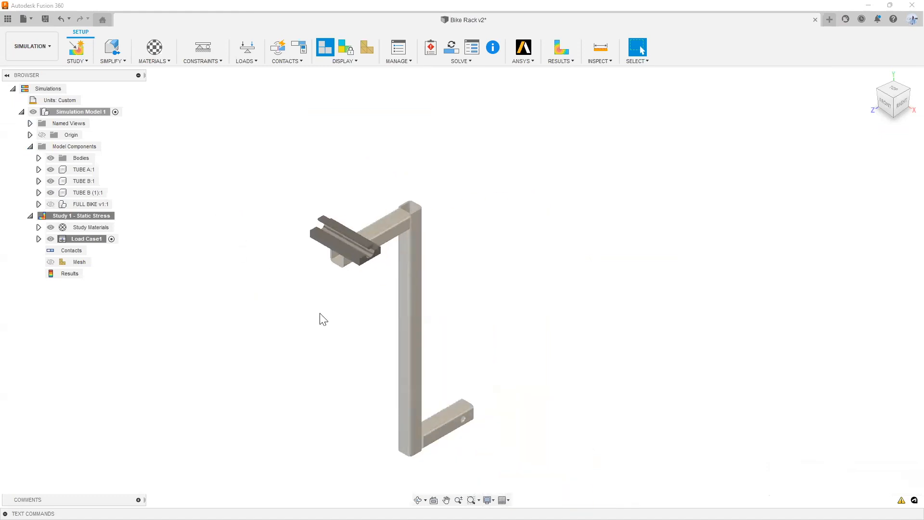
click(86, 59)
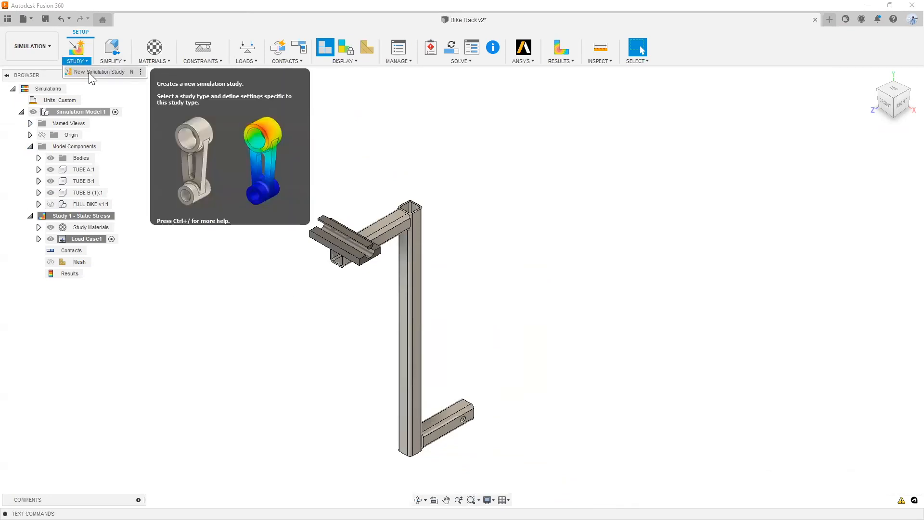
click(90, 73)
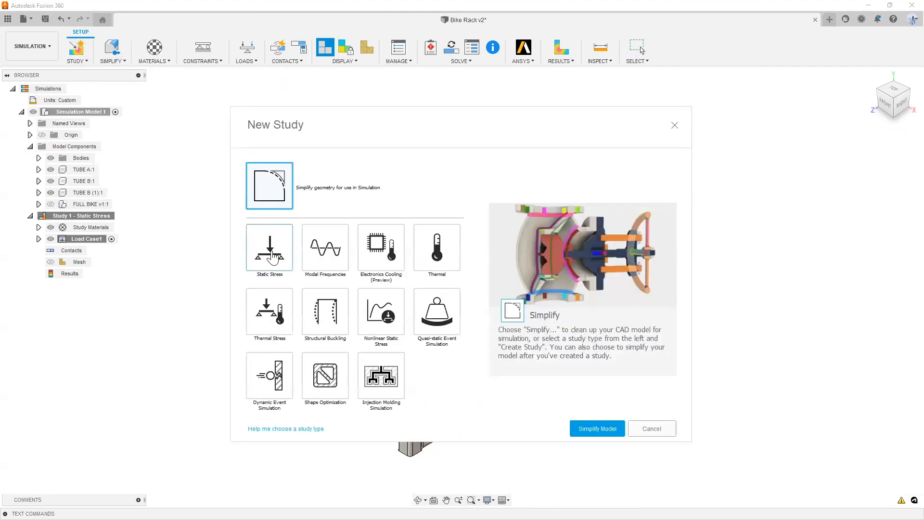
click(675, 125)
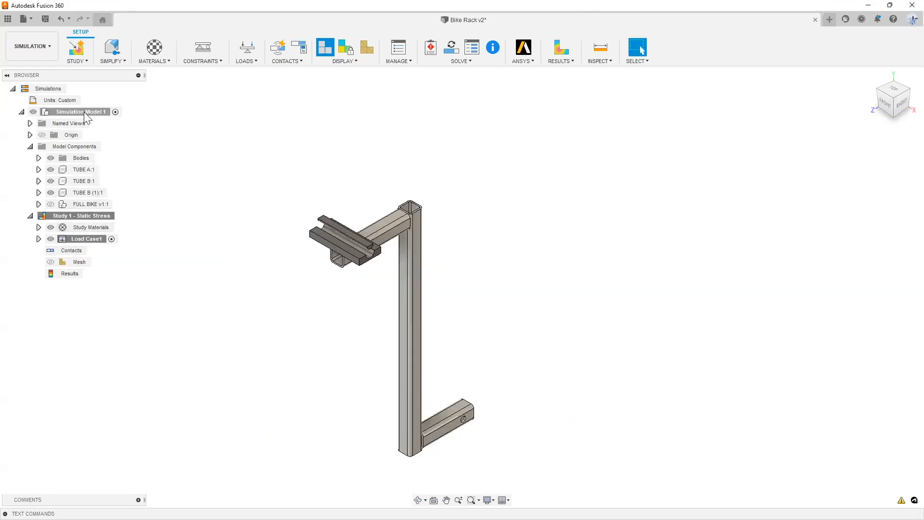
scroll(315, 193, down, 2)
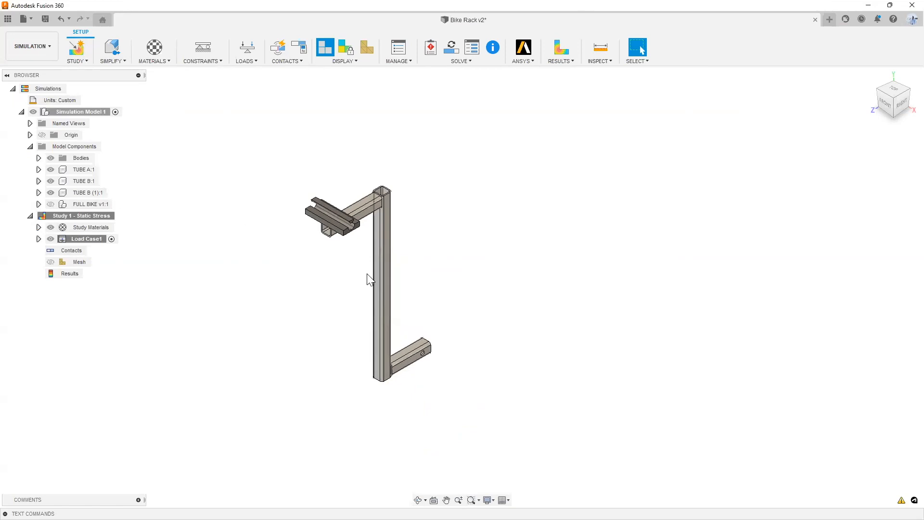
Start a Fixed structural constraint and select the inner face of the pin hole in the rack's lower hitch tube
scroll(366, 273, up, 3)
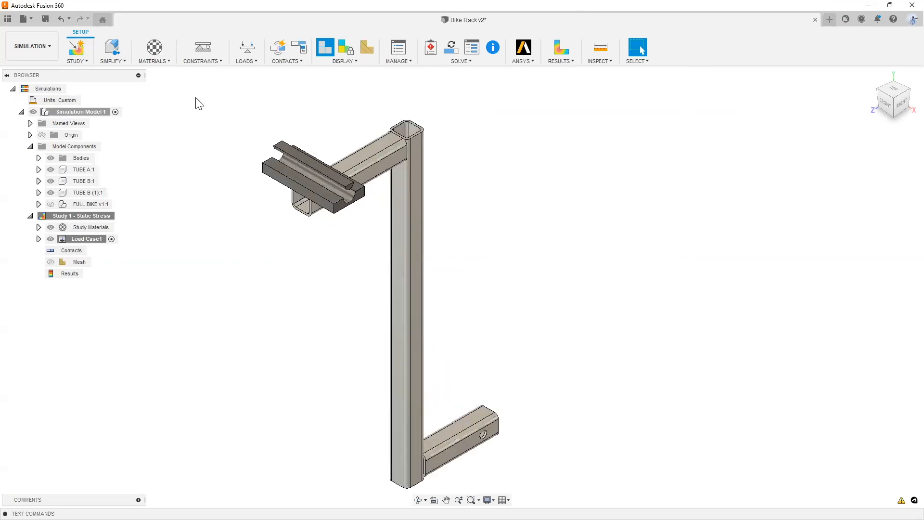
click(208, 61)
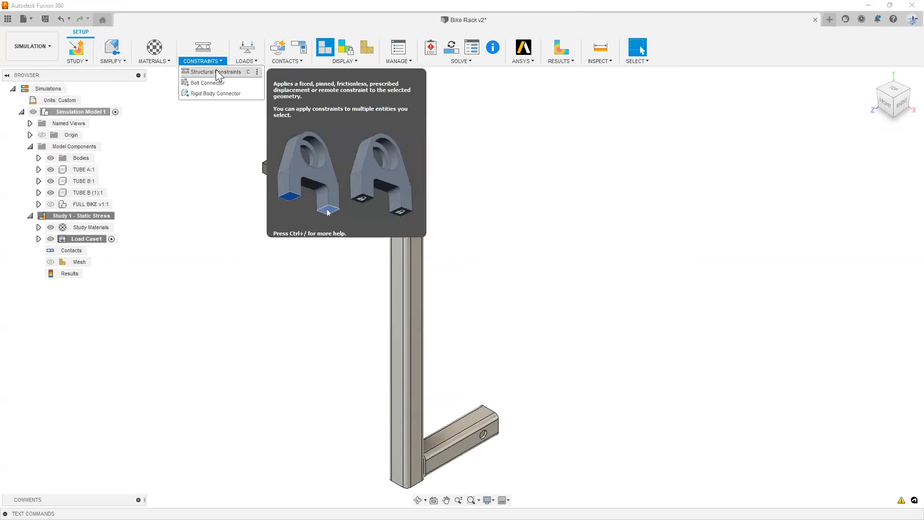
click(216, 70)
scroll(480, 299, down, 3)
scroll(483, 382, up, 4)
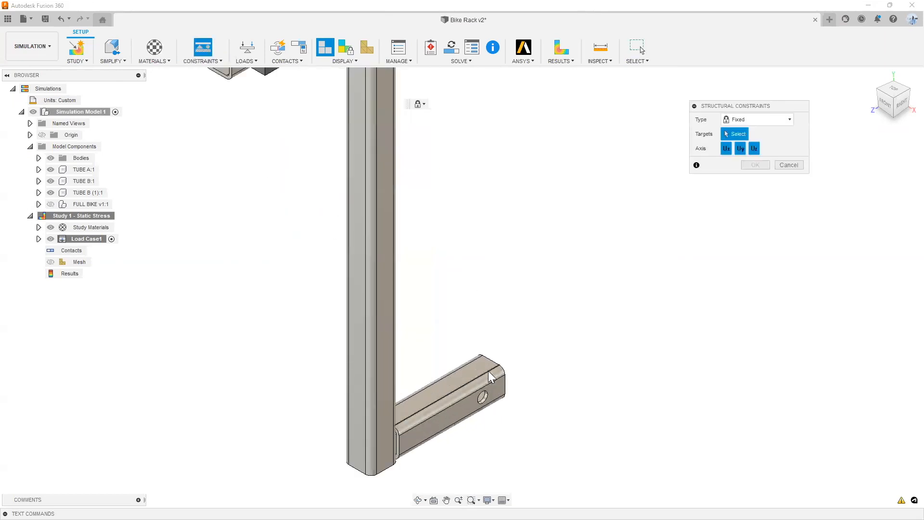
scroll(489, 376, up, 6)
click(498, 391)
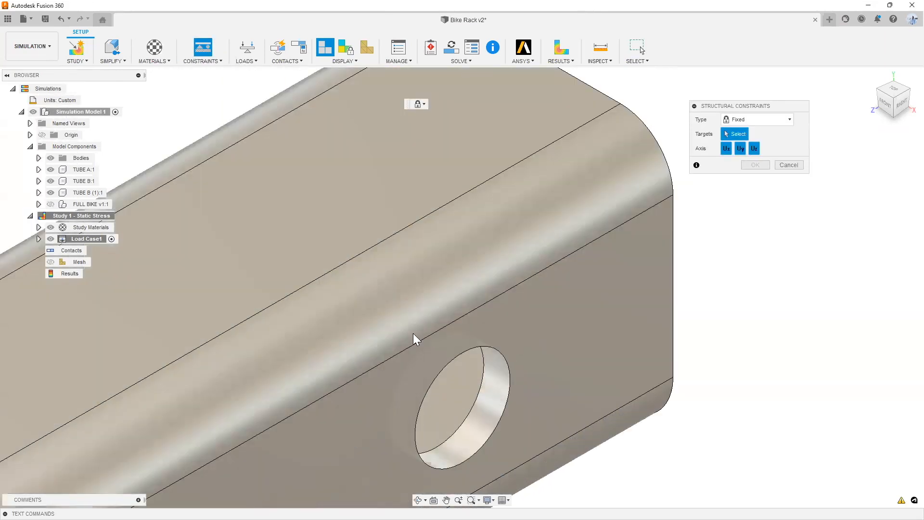
Add the matching pin-hole face on the hitch tube's opposite wall to the Fixed constraint and apply it
scroll(415, 335, down, 5)
mouse_move(415, 335)
shift+middle_down()
mouse_move(406, 346)
mouse_move(390, 336)
mouse_move(429, 336)
shift+middle_up()
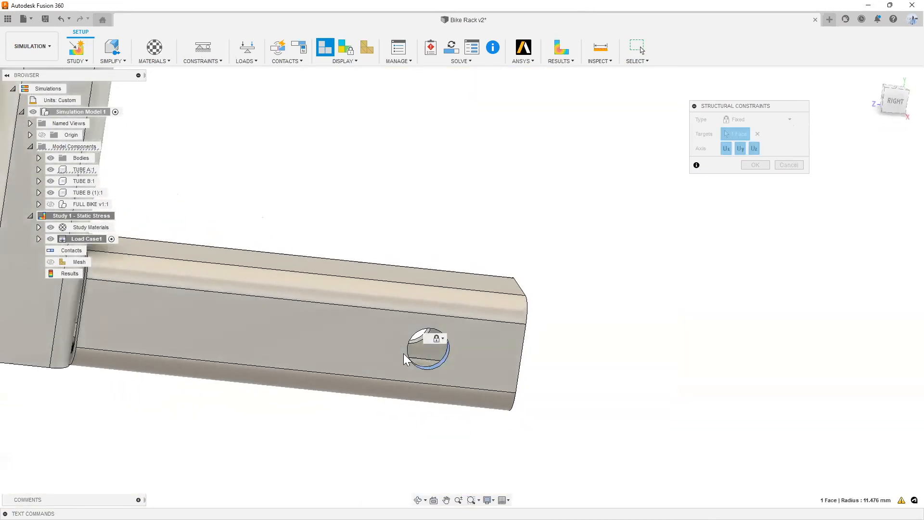
scroll(426, 339, up, 6)
click(404, 323)
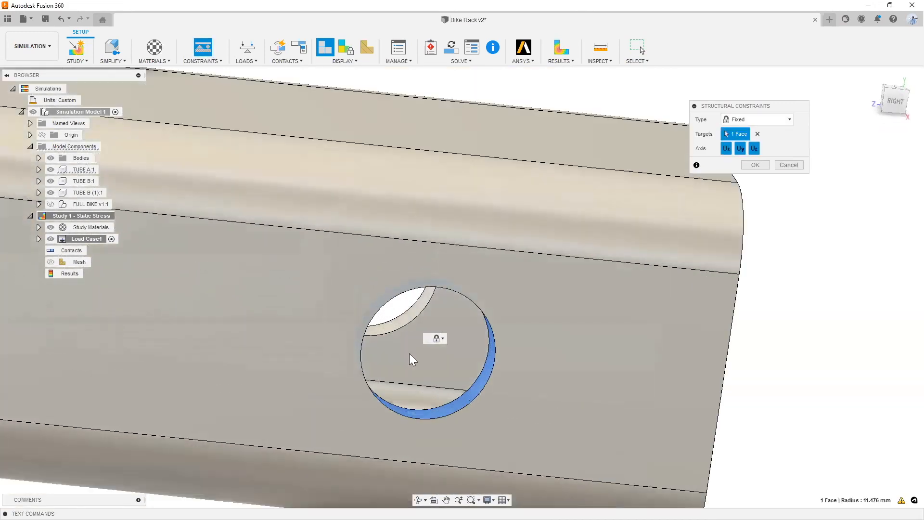
scroll(484, 395, down, 6)
shift+middle_drag(484, 394, 433, 356)
click(755, 165)
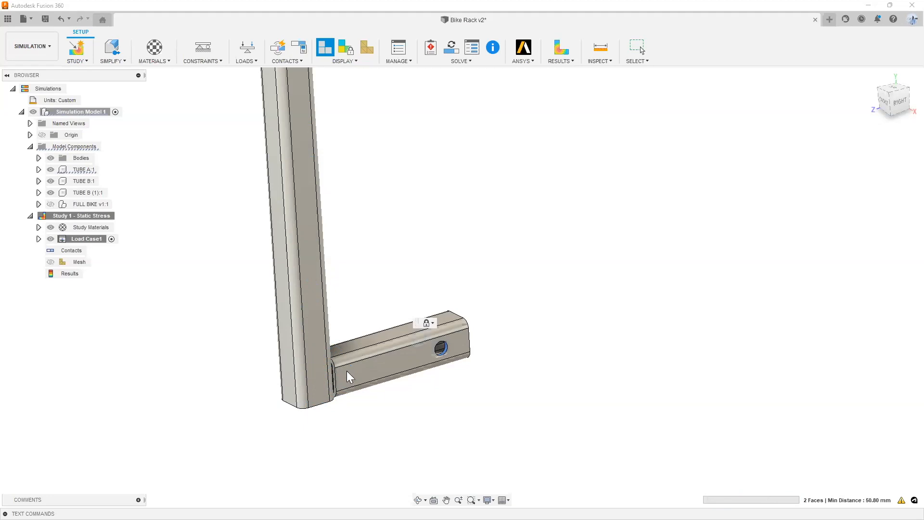
key(Escape)
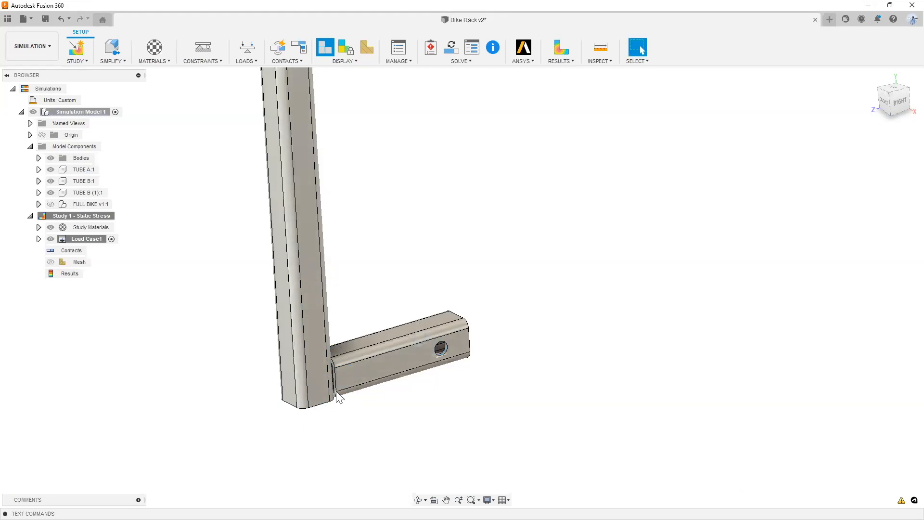
Start a structural Force load on the upper face of the rack's top horizontal tube
scroll(331, 366, up, 2)
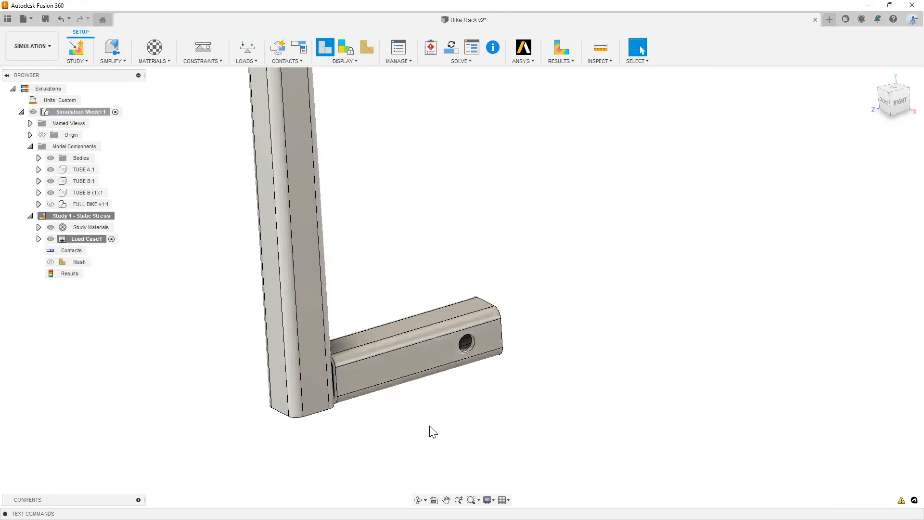
scroll(411, 426, down, 1)
scroll(412, 427, down, 3)
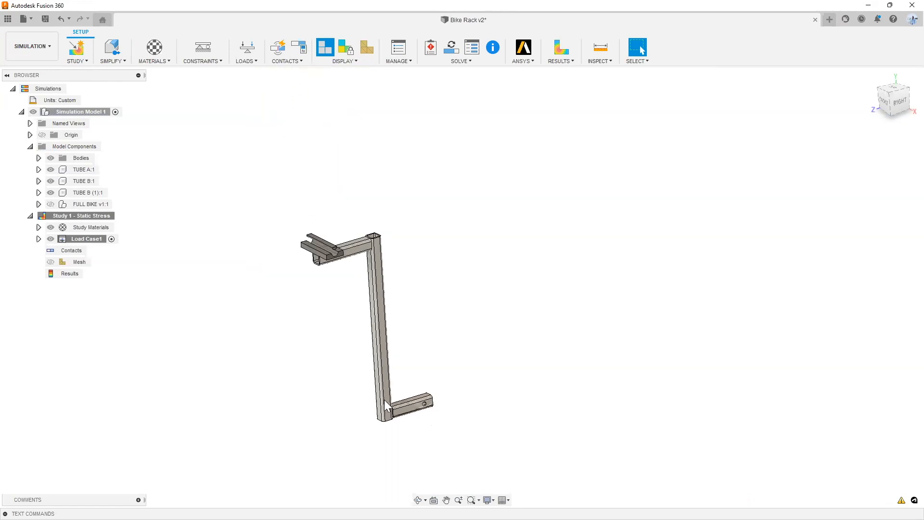
mouse_move(314, 247)
shift+middle_down()
mouse_move(316, 227)
mouse_move(314, 250)
shift+middle_up()
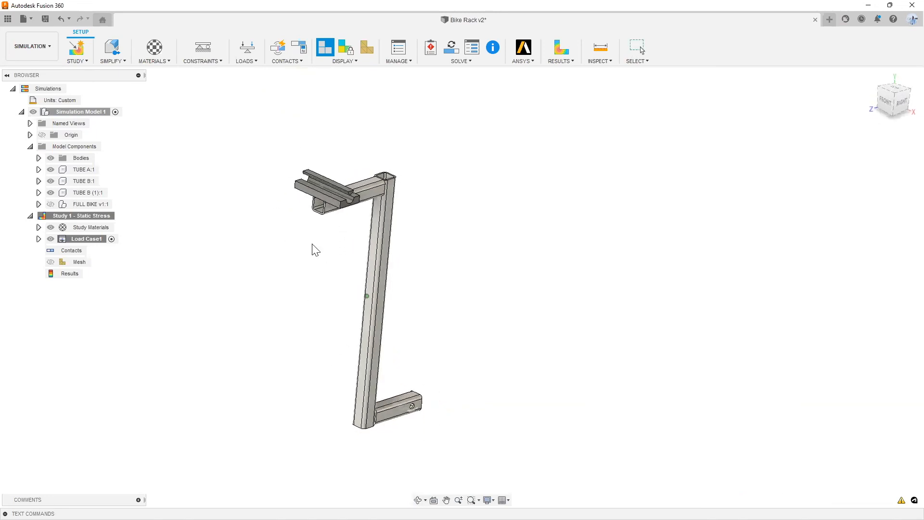
click(246, 61)
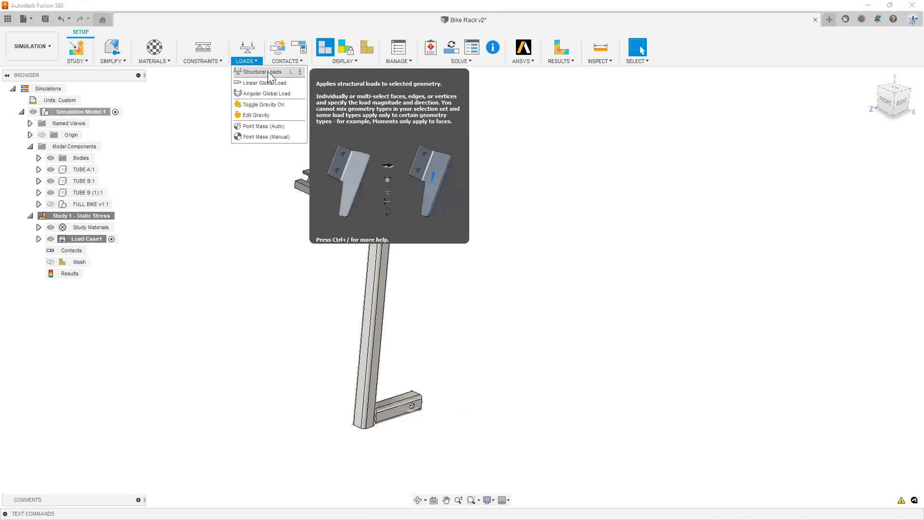
key(l)
scroll(559, 212, up, 5)
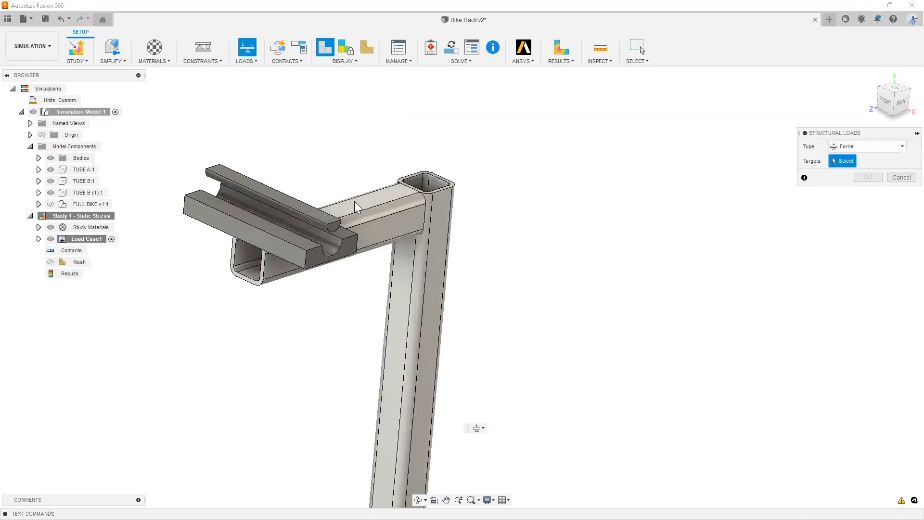
click(356, 207)
shift+middle_drag(301, 175, 310, 184)
scroll(310, 184, down, 3)
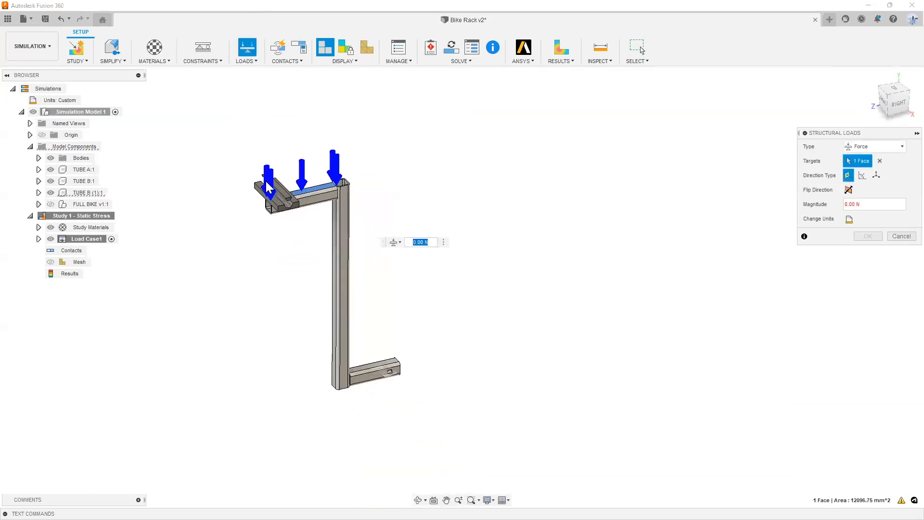
scroll(268, 185, up, 2)
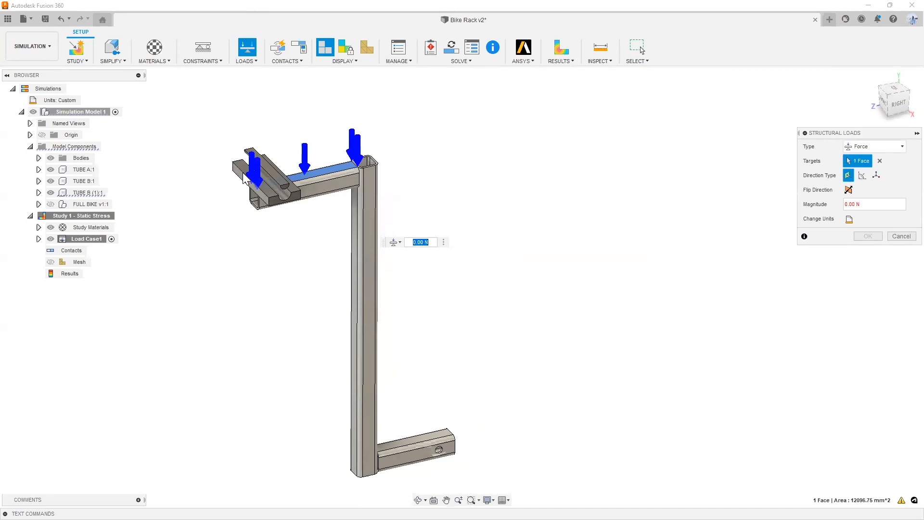
Change the force units to lbforce, set the magnitude to 120 and apply the load
click(849, 219)
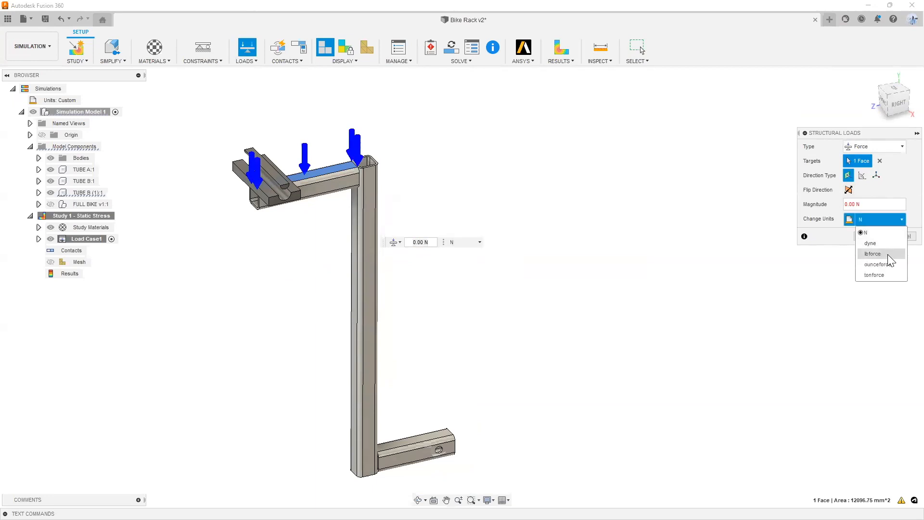
click(873, 254)
drag(868, 133, 746, 111)
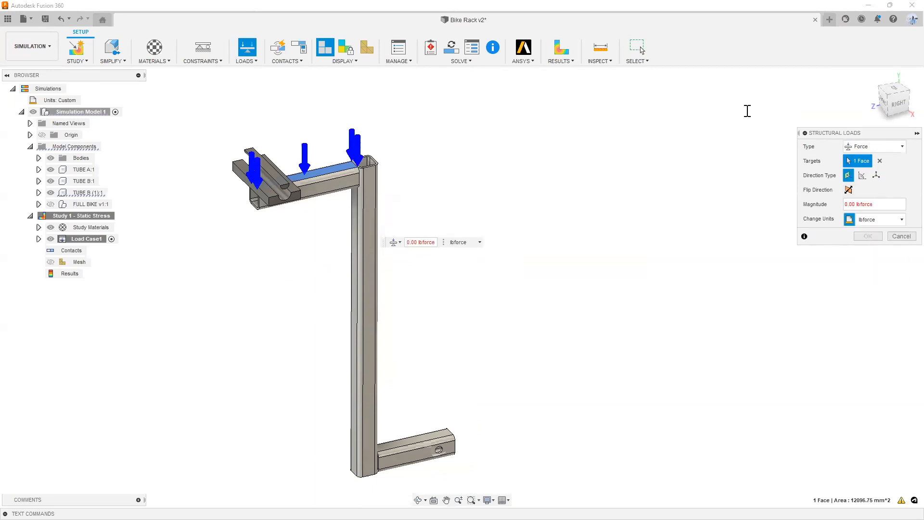
click(760, 185)
drag(760, 185, 667, 167)
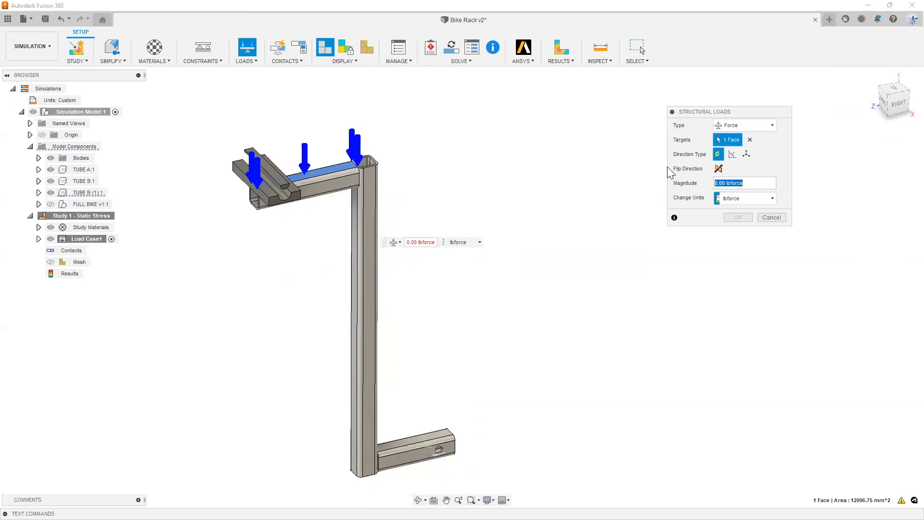
text(120)
click(736, 217)
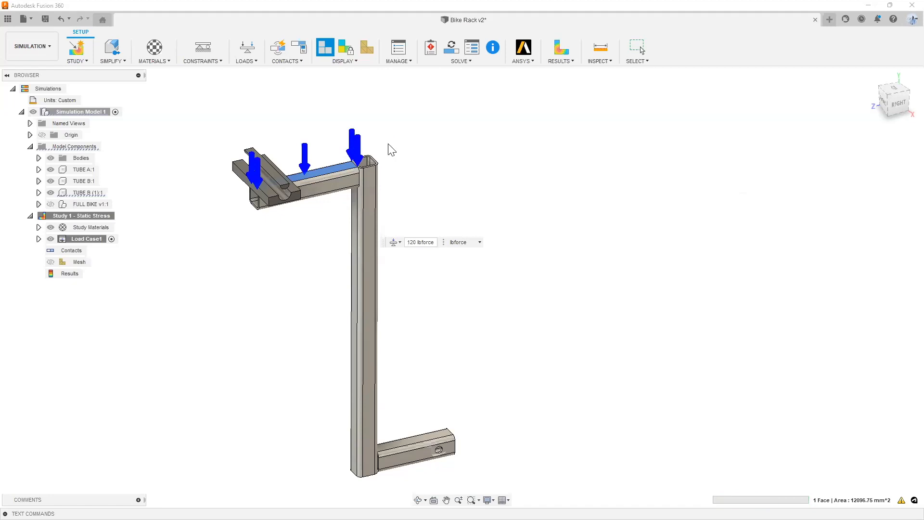
key(Escape)
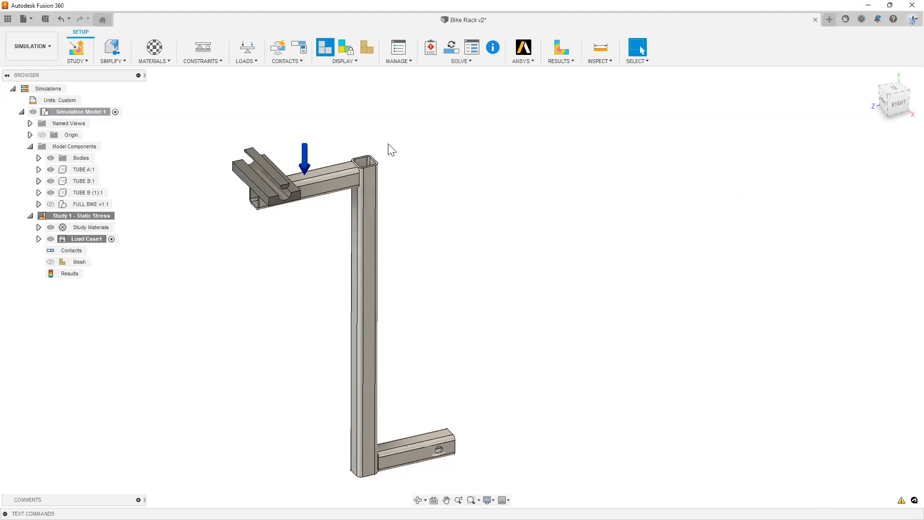
Open the V13 Bike Rack design from the Bike Rack project folder and finish its displayed simulation results
click(8, 19)
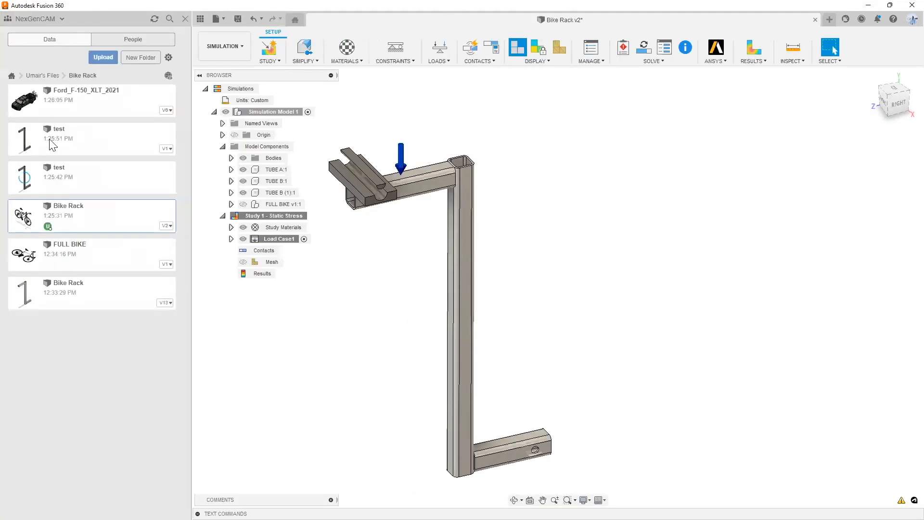
double_click(83, 295)
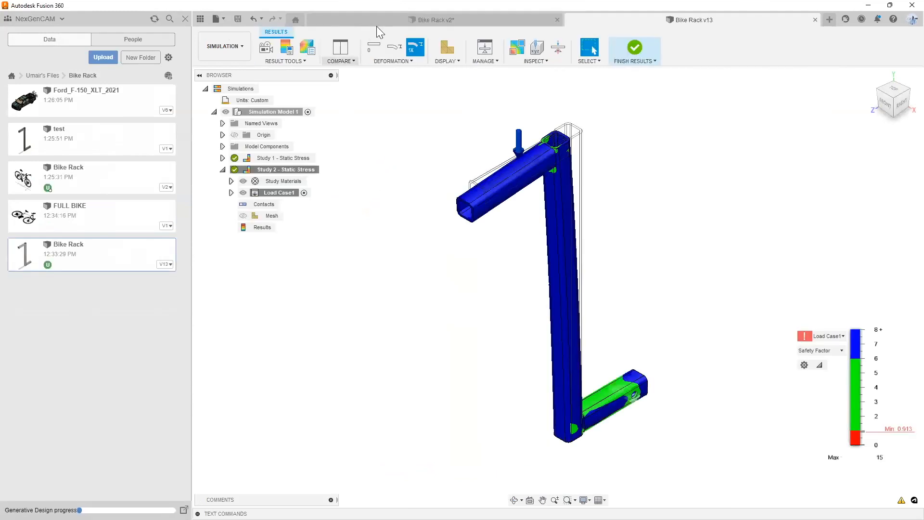
click(389, 21)
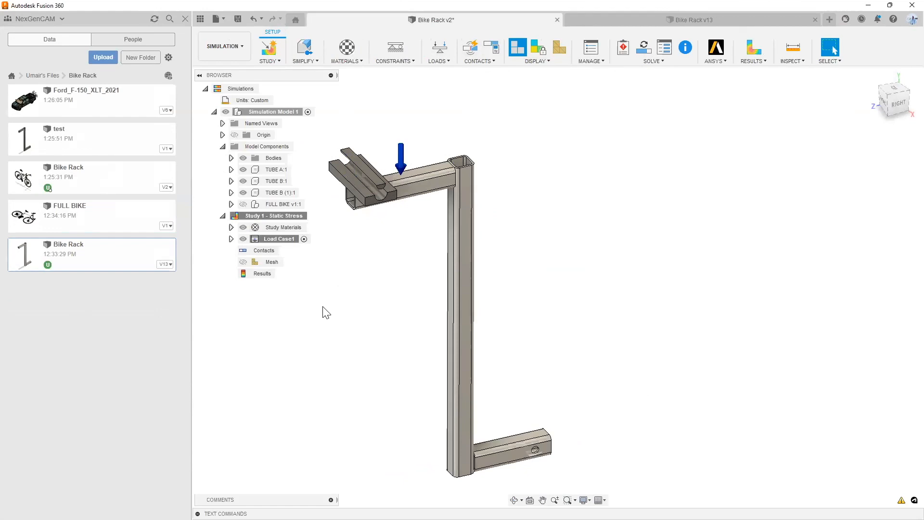
scroll(565, 239, down, 2)
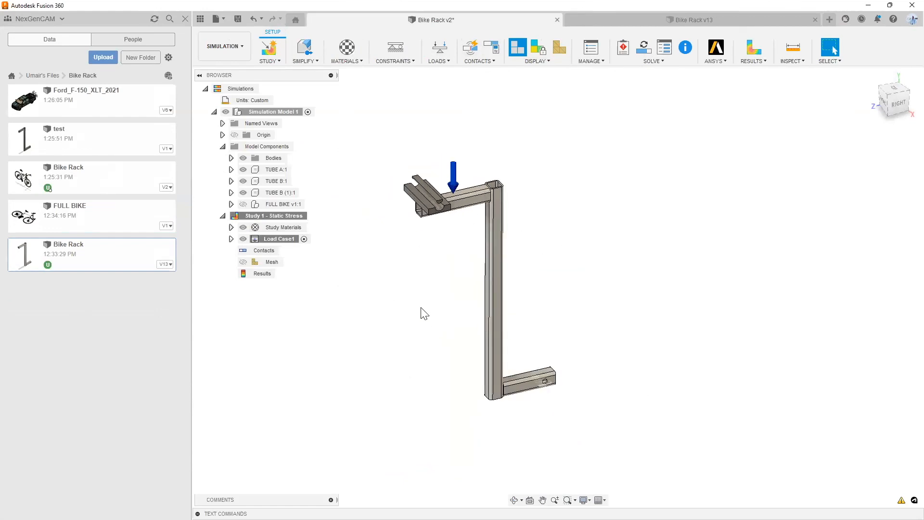
scroll(362, 315, up, 2)
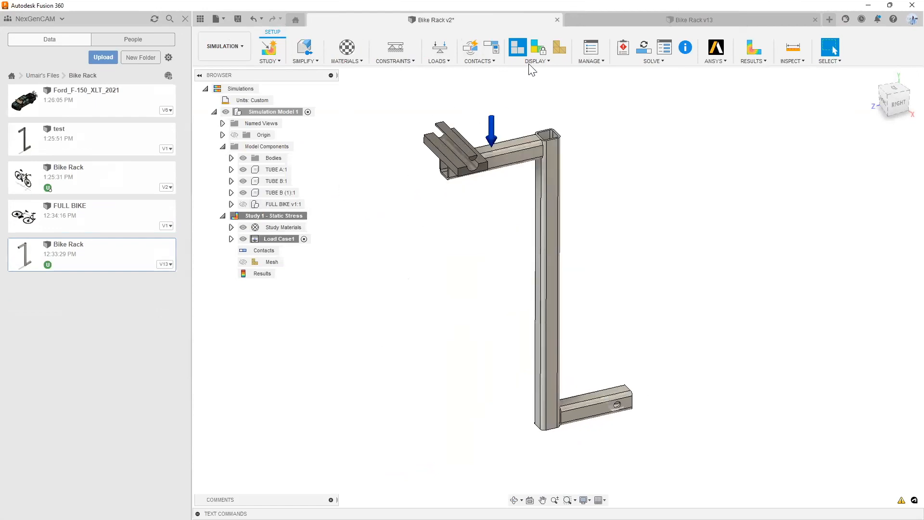
click(578, 20)
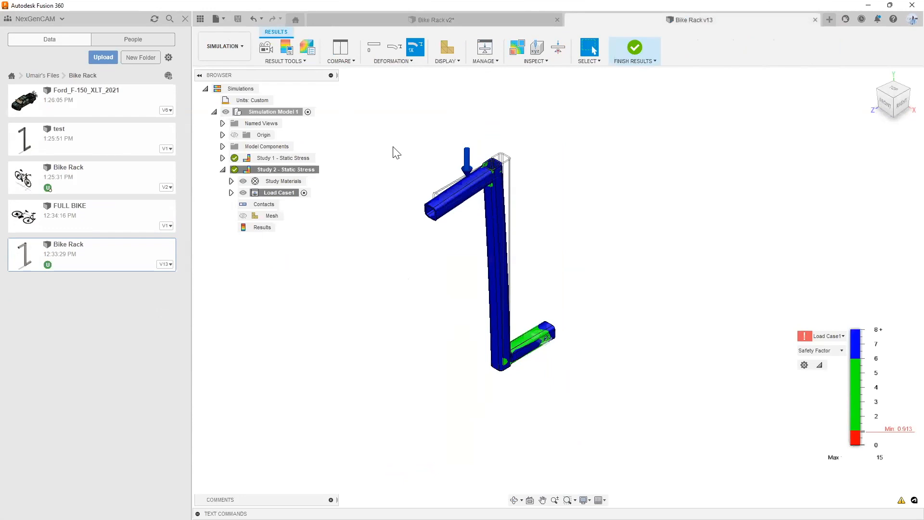
click(635, 51)
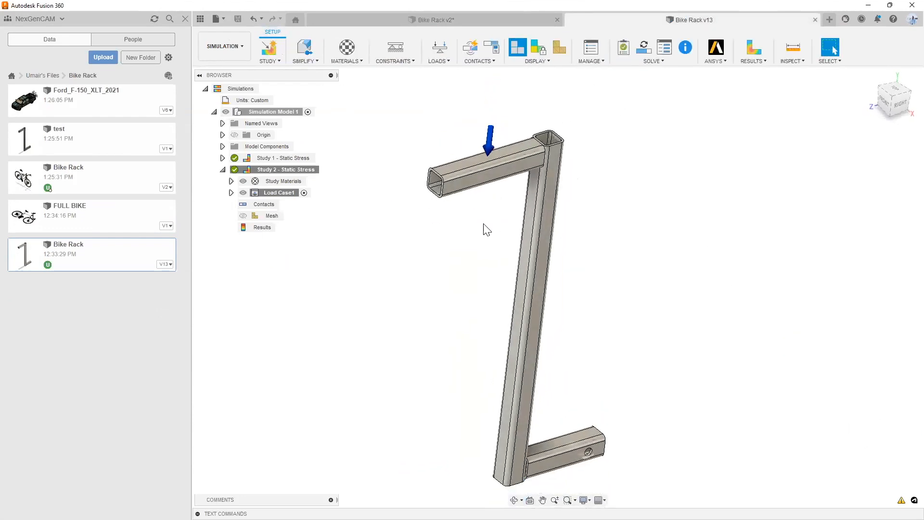
Examine the Force1 load in Study 1 and expand Study 2's load case
click(222, 158)
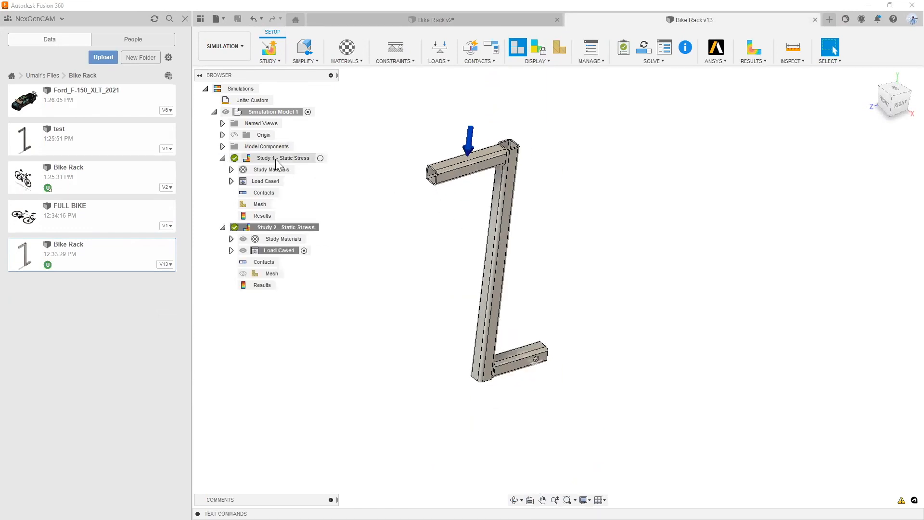
click(231, 180)
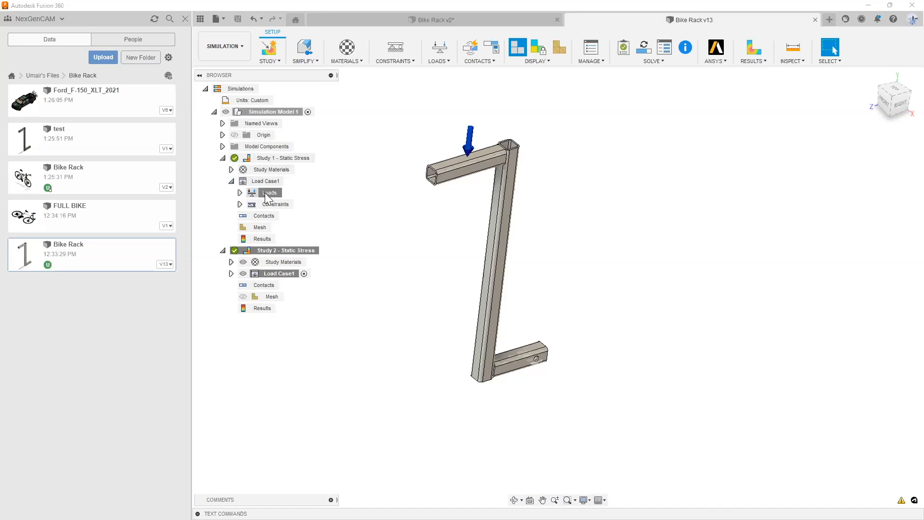
double_click(267, 193)
click(288, 216)
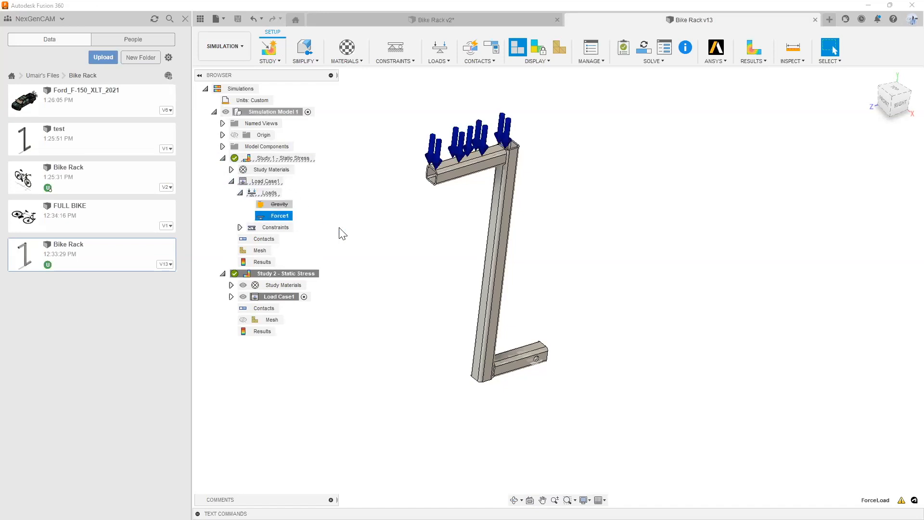
key(Escape)
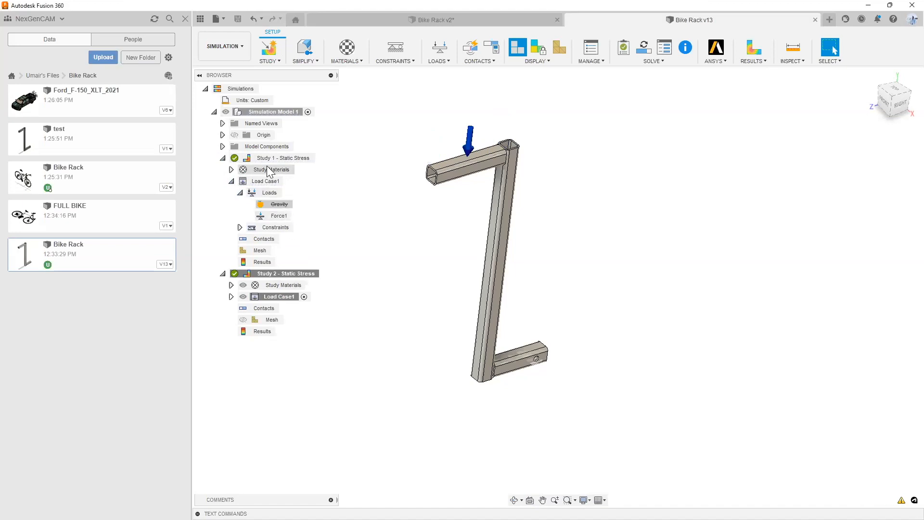
click(231, 296)
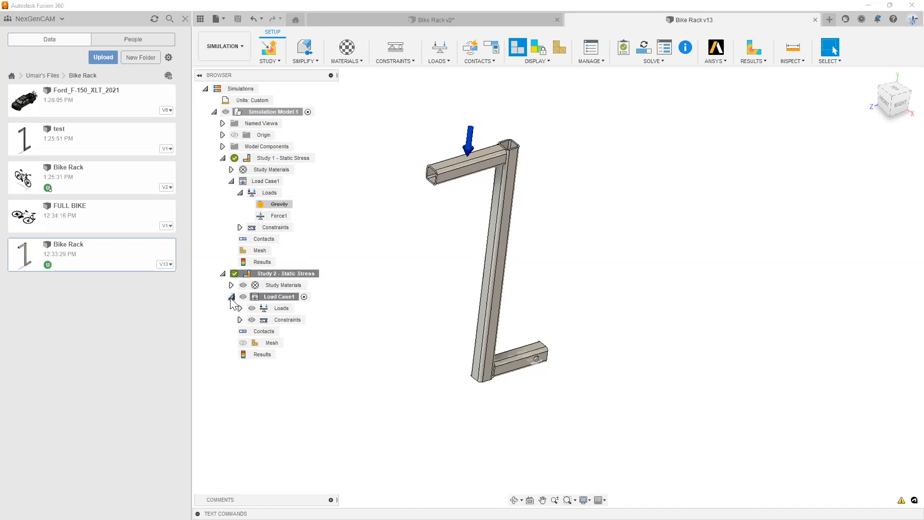
Activate Study 1 - Static Stress and display its Von Mises stress results on the deformed rack
click(291, 159)
click(325, 159)
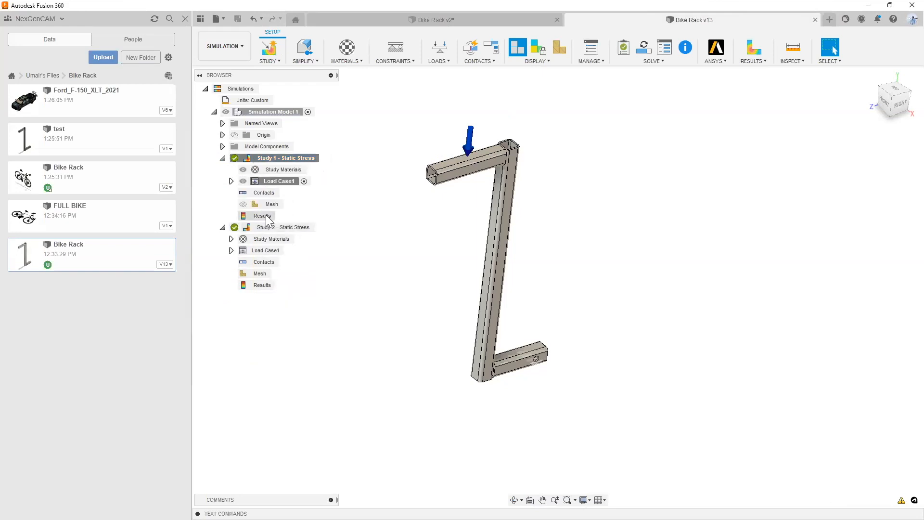
double_click(263, 215)
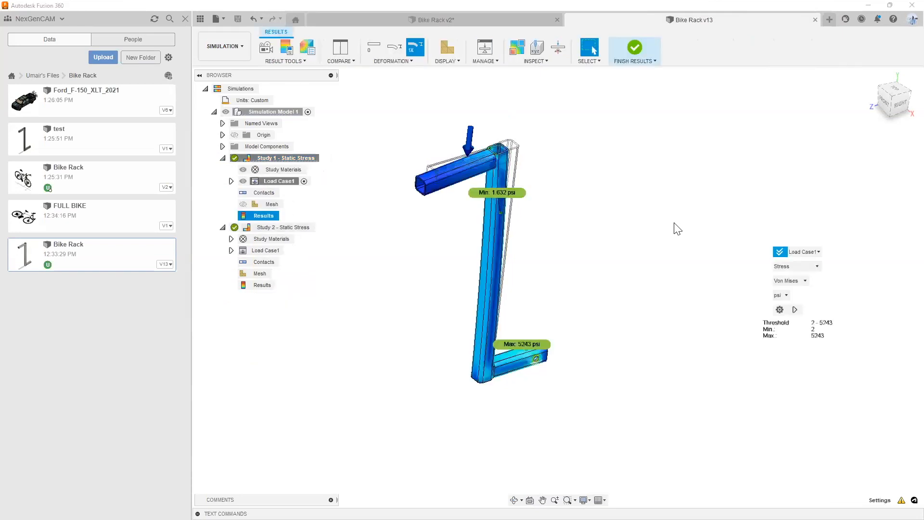
shift+middle_drag(603, 314, 601, 290)
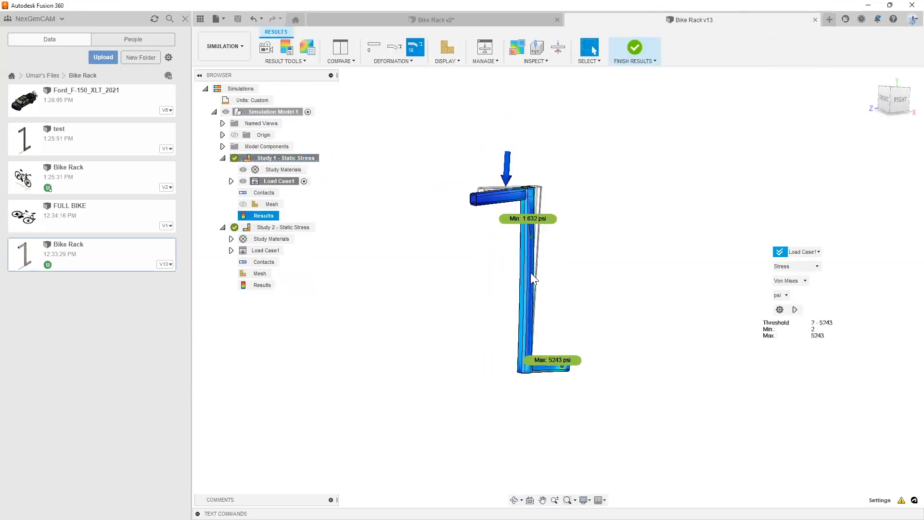
Hide the data panel, finish the displayed results and reopen the Study 1 - Static Stress results
scroll(532, 275, up, 3)
click(199, 21)
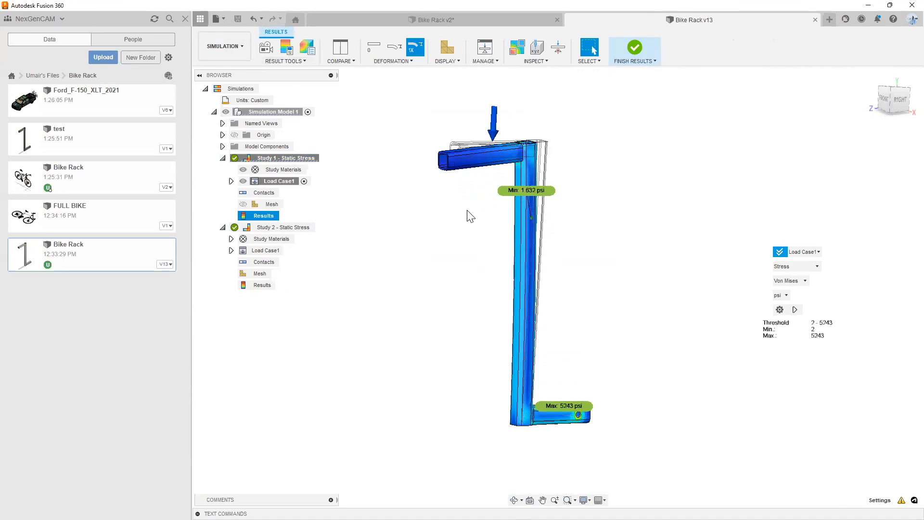
shift+middle_drag(422, 225, 409, 204)
click(442, 47)
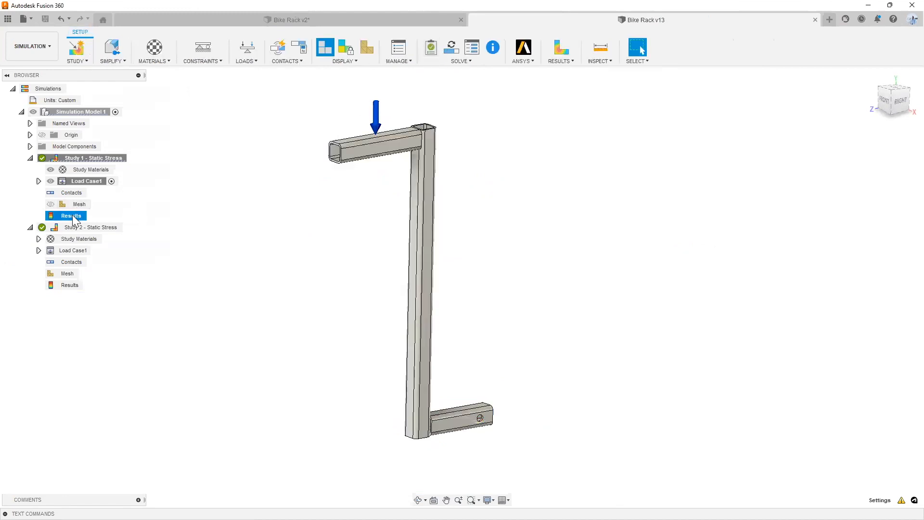
double_click(70, 216)
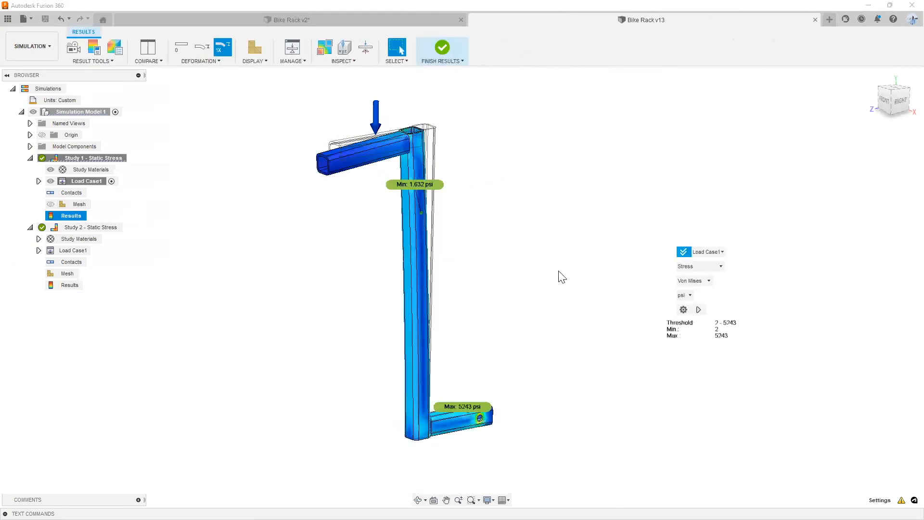
Display the Safety Factor results on the undeformed rack and inspect the upper arm where the load acts
click(720, 267)
click(716, 279)
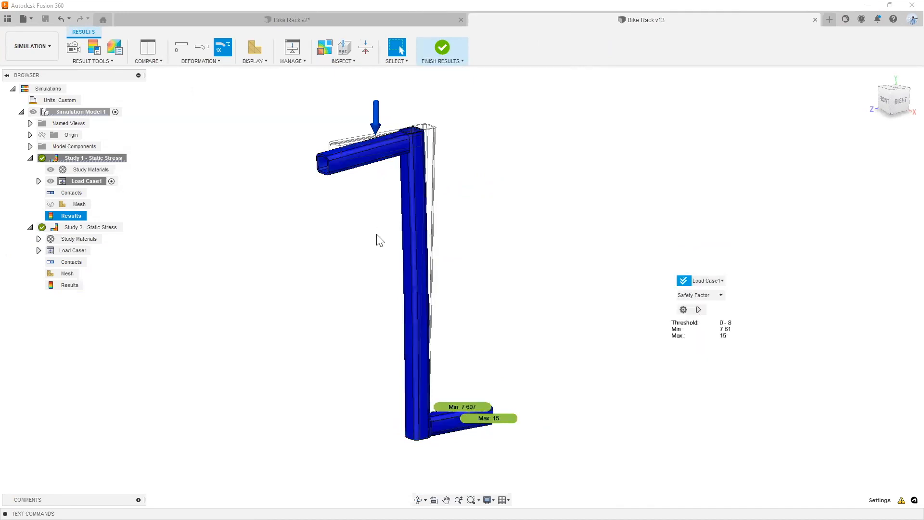
click(182, 48)
scroll(367, 126, up, 5)
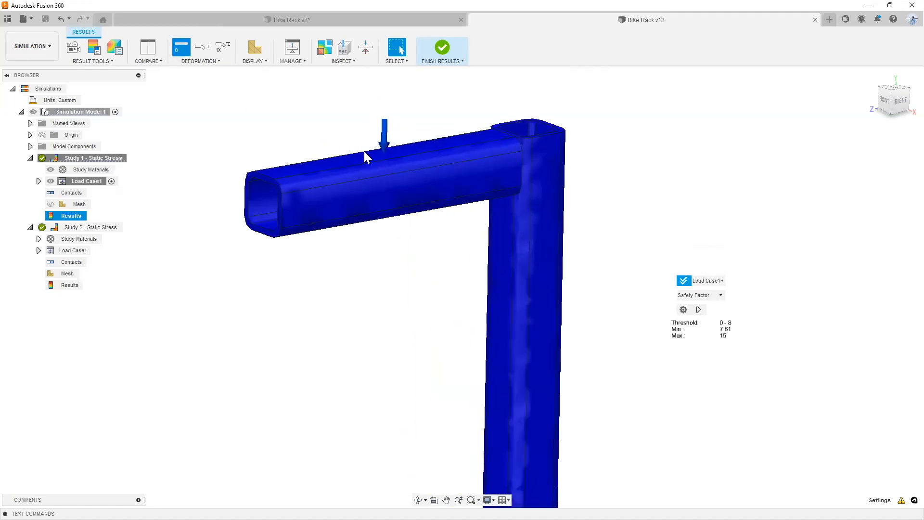
scroll(375, 155, down, 5)
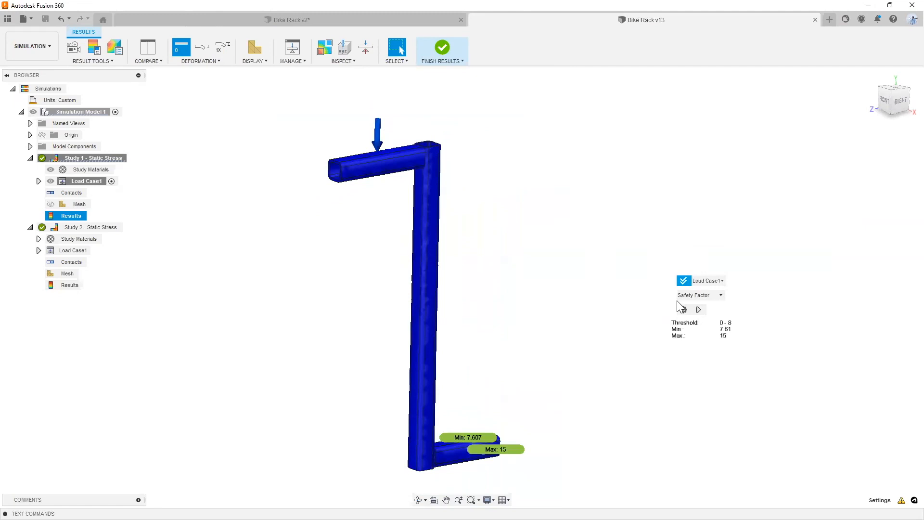
Switch the results back to Stress and examine the stress around the hole in the lower tube
click(700, 300)
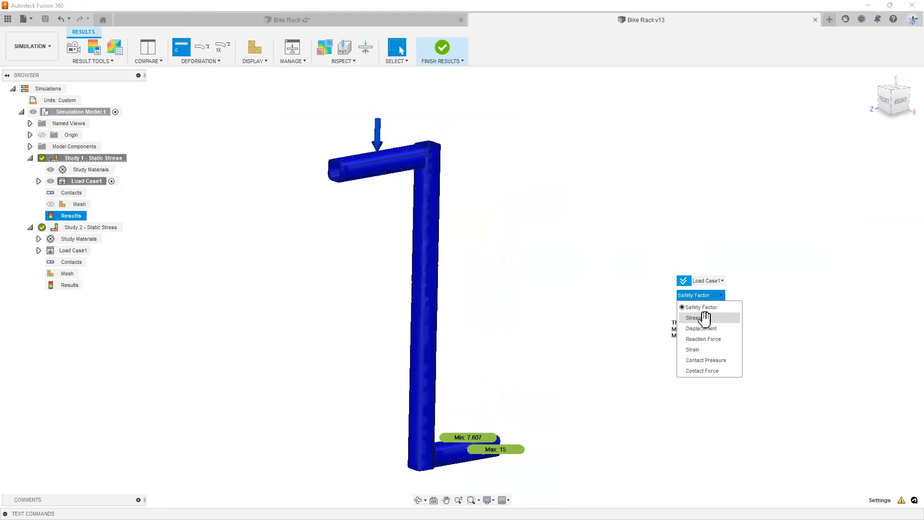
click(703, 318)
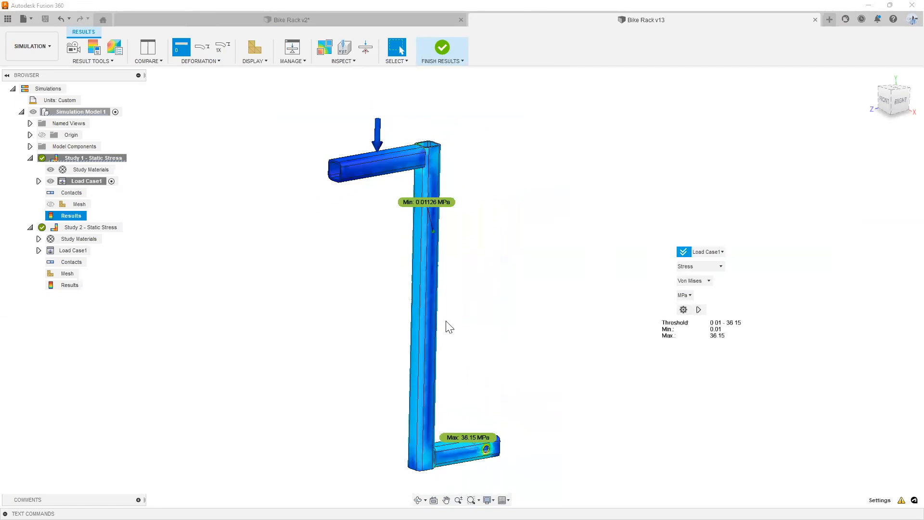
scroll(469, 464, up, 3)
scroll(474, 462, up, 3)
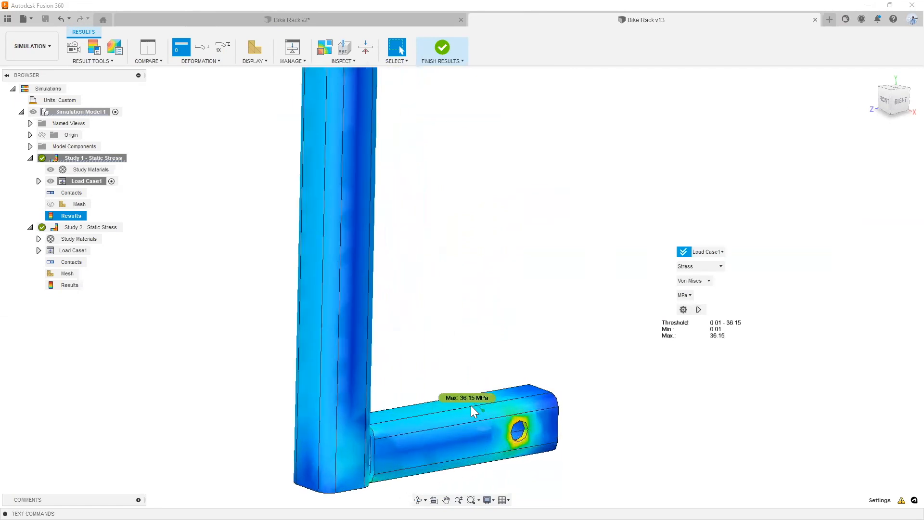
scroll(503, 321, down, 2)
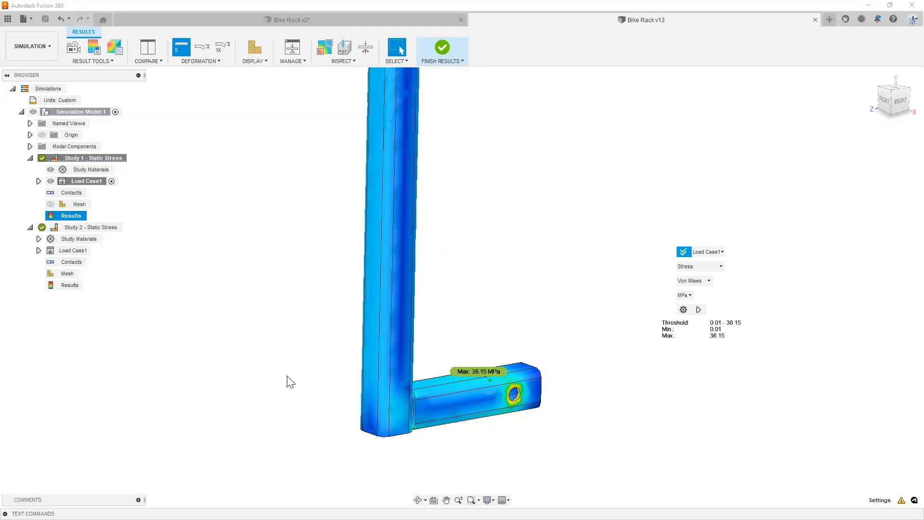
shift+middle_drag(462, 373, 391, 213)
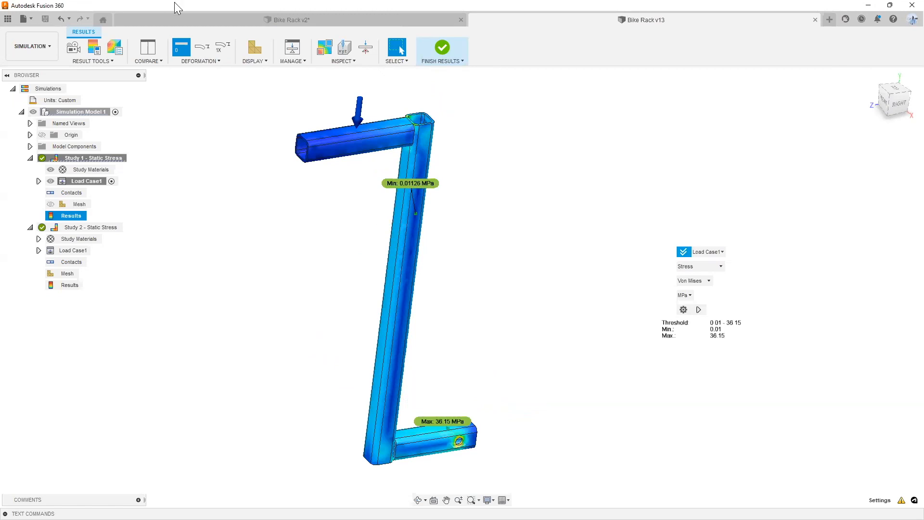
Return to the Bike Rack v2 document and examine the loaded rack from the top cradle to the lower tube
click(265, 22)
scroll(365, 234, down, 5)
shift+middle_drag(364, 240, 377, 219)
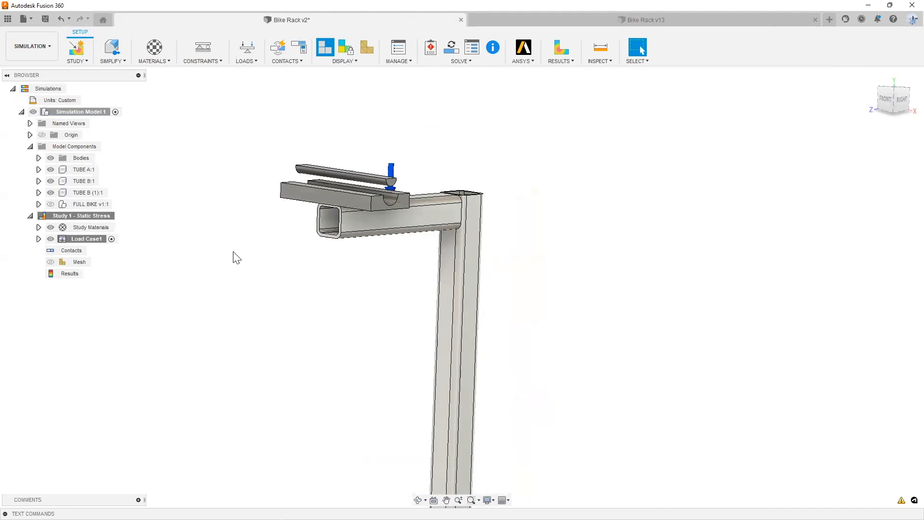
scroll(241, 227, down, 2)
scroll(373, 200, down, 2)
shift+middle_drag(373, 201, 376, 214)
scroll(379, 193, down, 2)
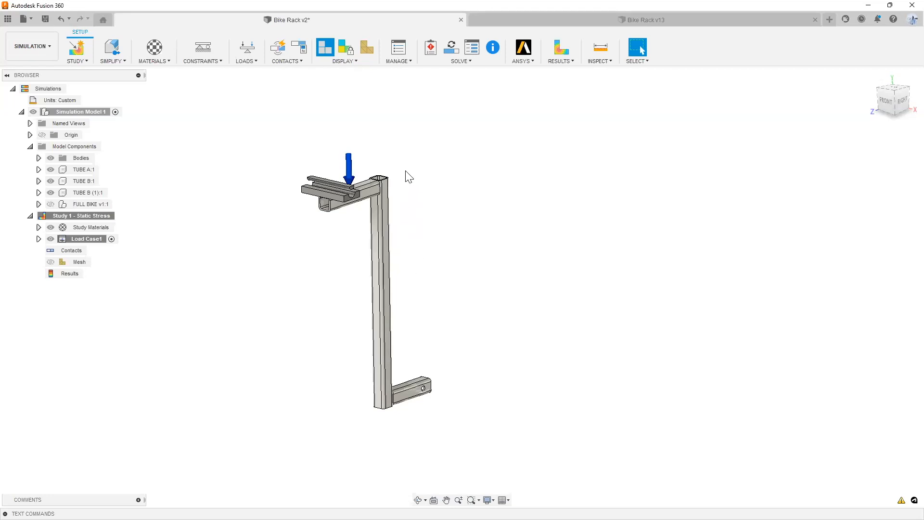
scroll(392, 386, up, 5)
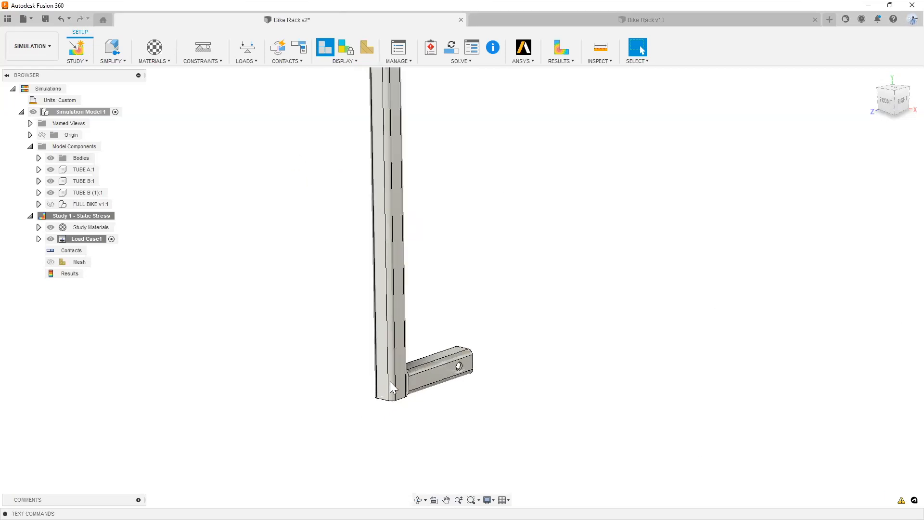
scroll(308, 385, down, 5)
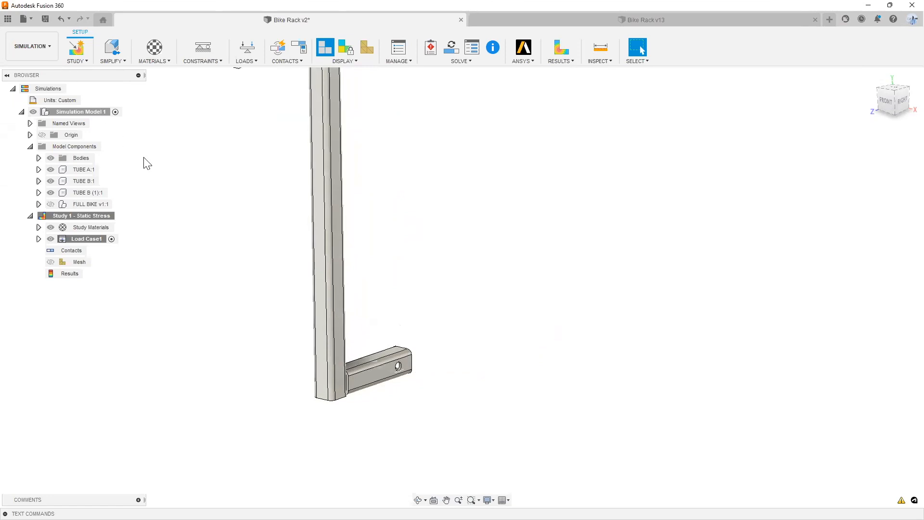
scroll(253, 219, down, 2)
Switch to the Design workspace and start a new drawing from the design
click(32, 46)
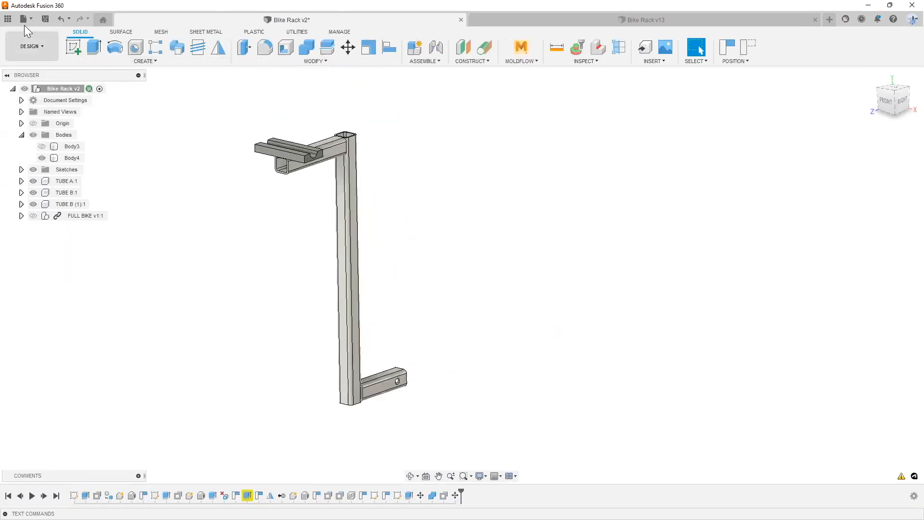
click(28, 20)
mouse_move(88, 64)
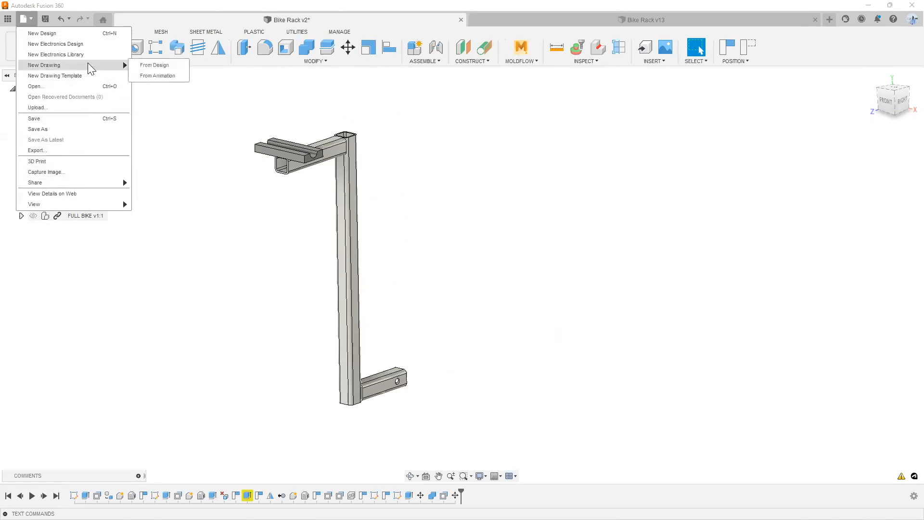
click(146, 65)
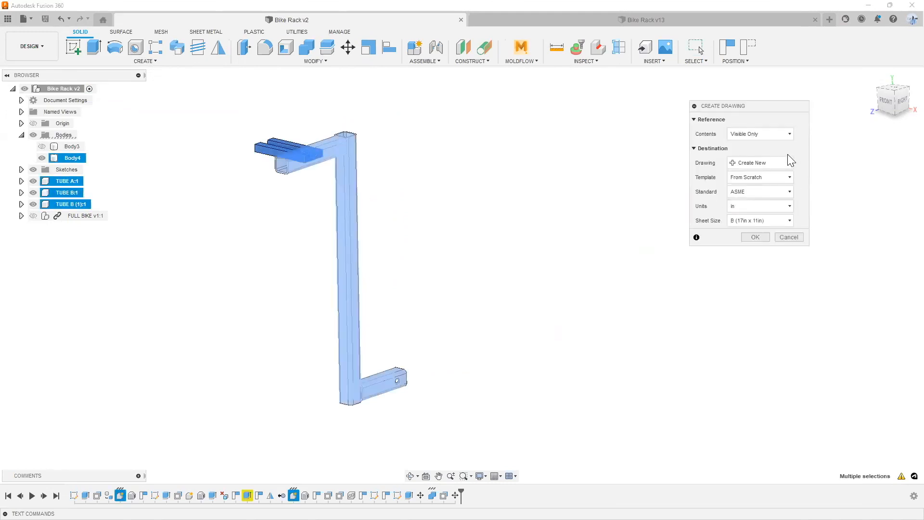
Limit the drawing contents to the selected lower tube component TUBE A:1 and create the drawing
click(780, 134)
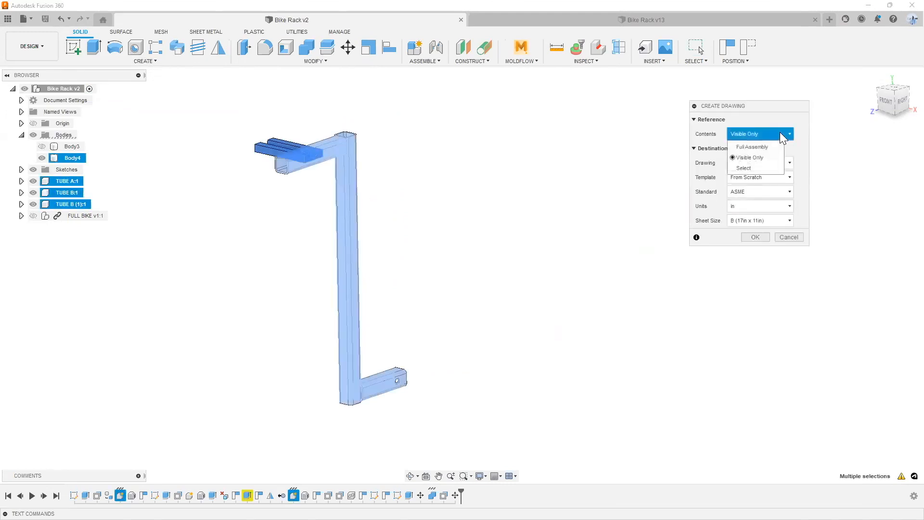
click(759, 167)
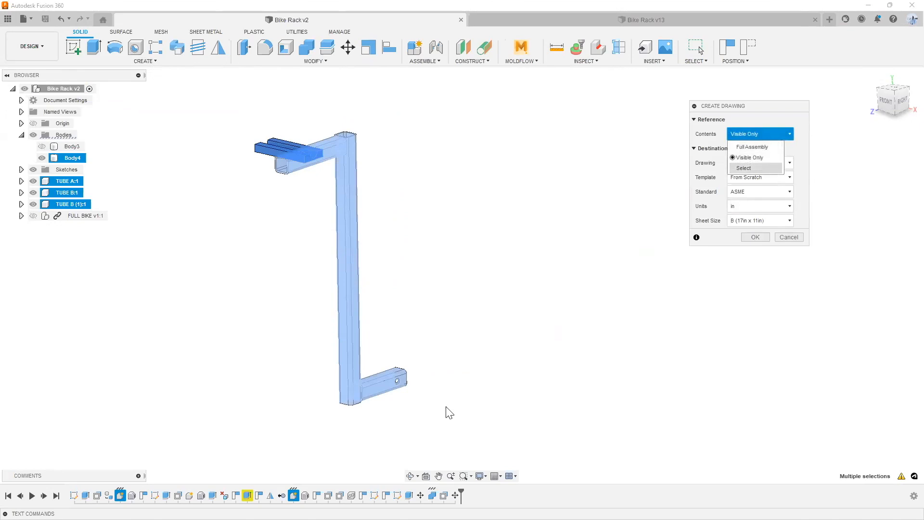
scroll(375, 407, up, 3)
click(382, 398)
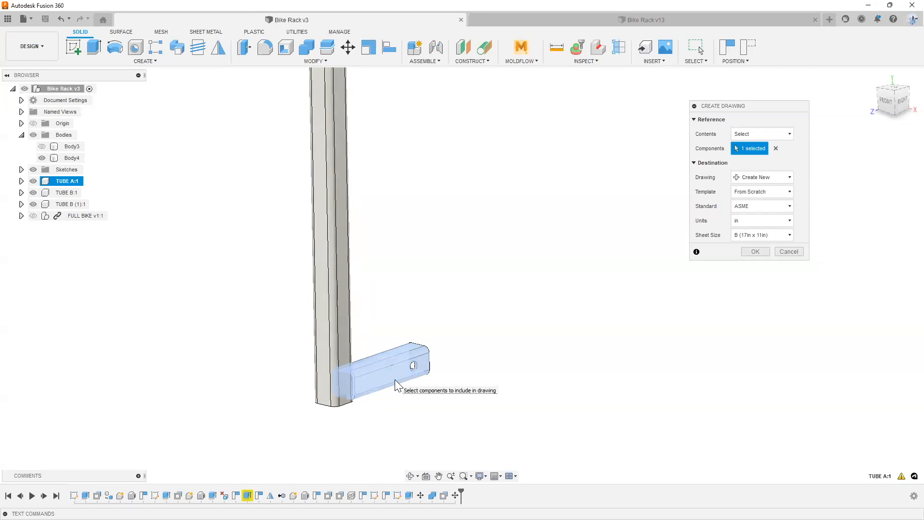
scroll(395, 380, down, 3)
click(762, 133)
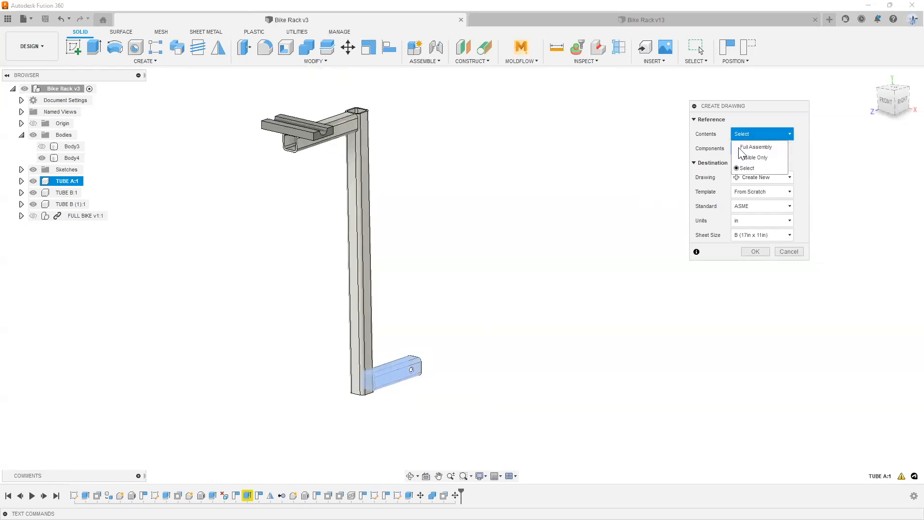
click(746, 168)
scroll(425, 360, up, 3)
scroll(551, 323, down, 3)
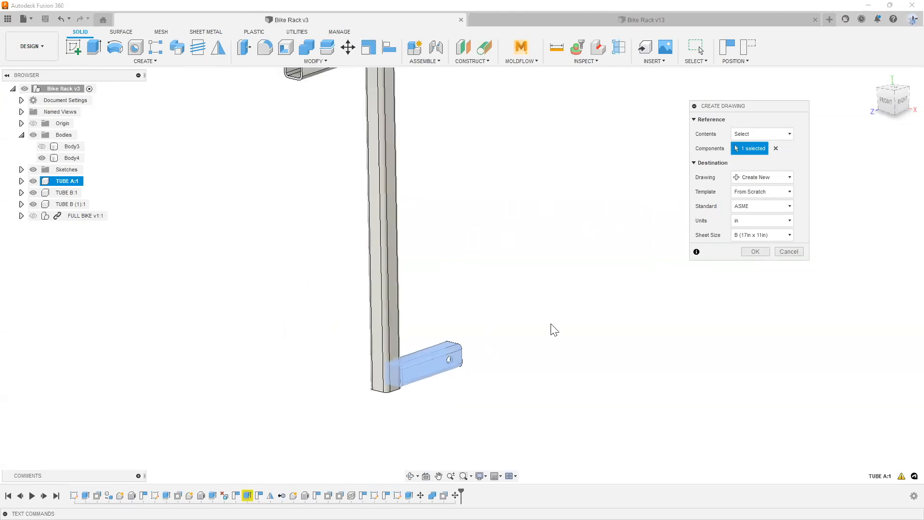
click(755, 251)
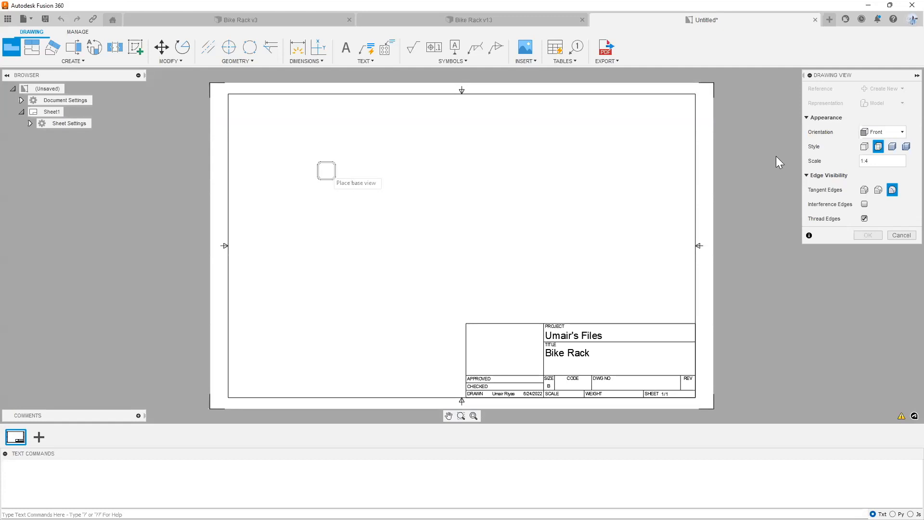
Place the tube's base view in Right orientation at 1:1 scale and shift it toward the middle of the sheet
click(882, 133)
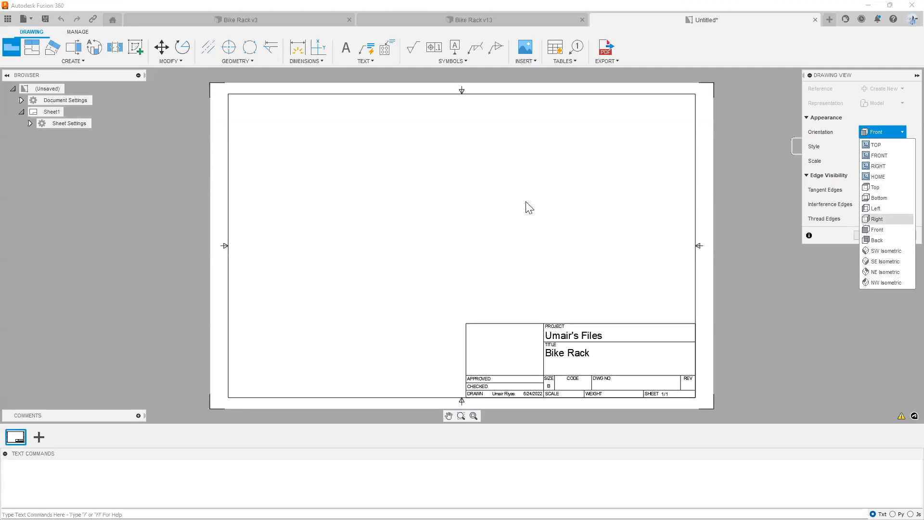
key(Return)
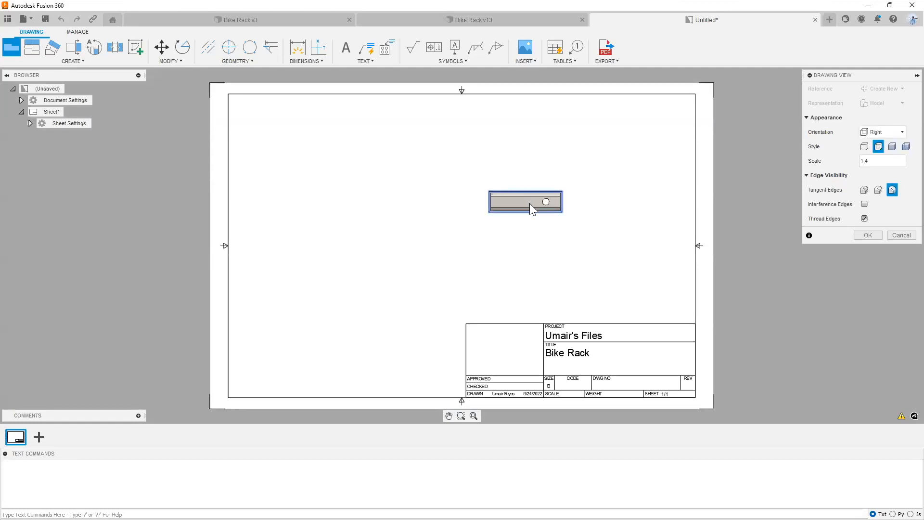
click(869, 161)
click(870, 161)
key(BackSpace)
text(1)
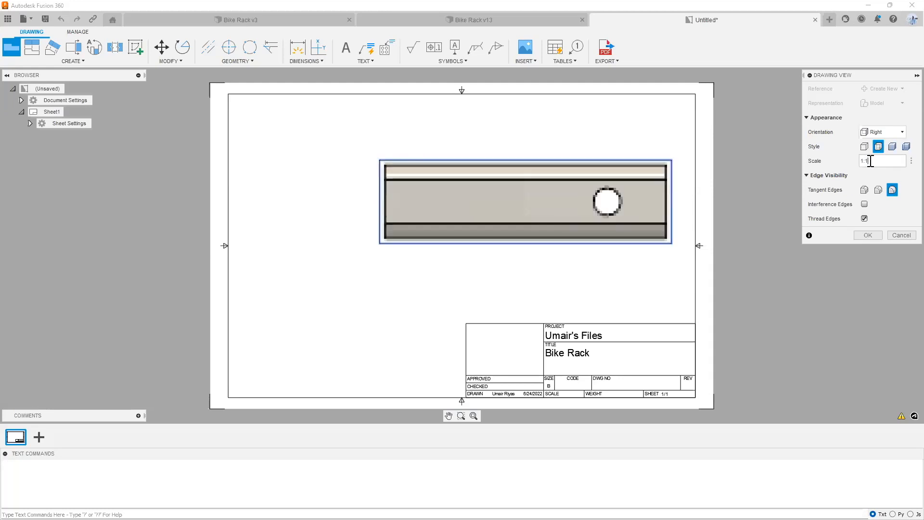
key(Return)
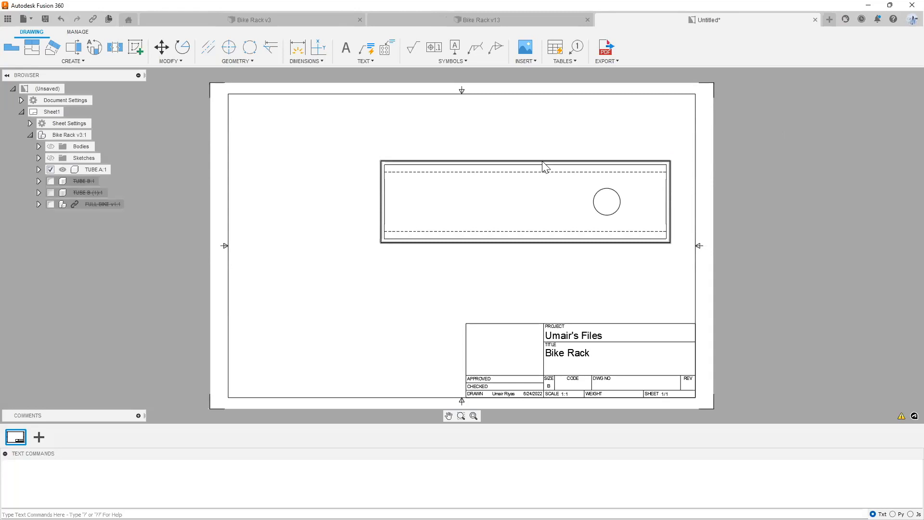
drag(428, 187, 439, 188)
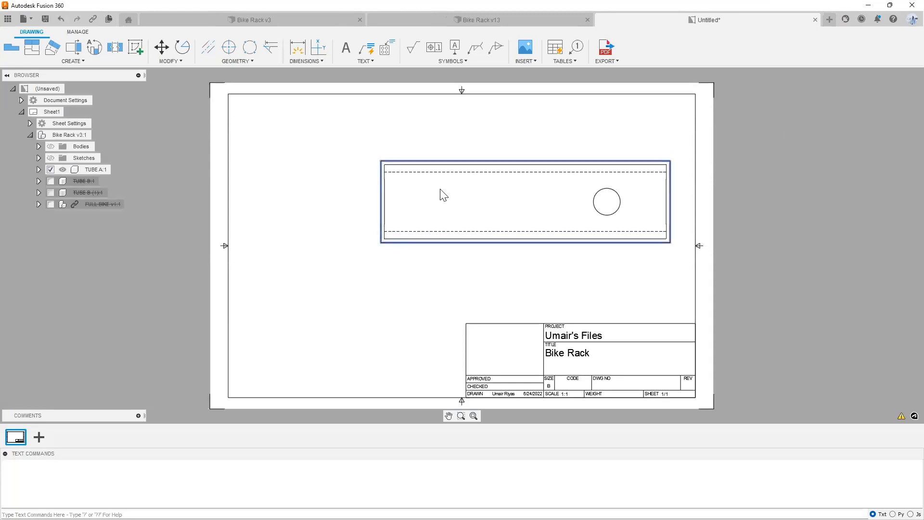
click(8, 47)
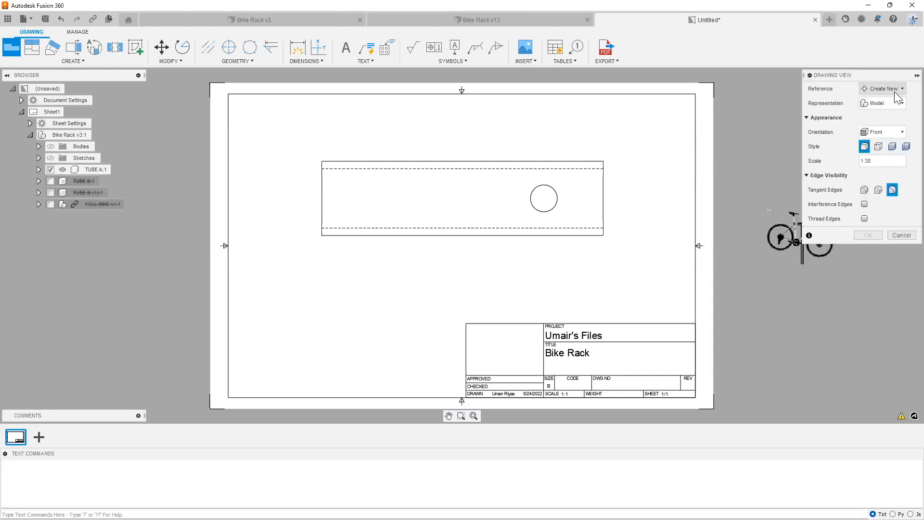
click(894, 91)
click(895, 91)
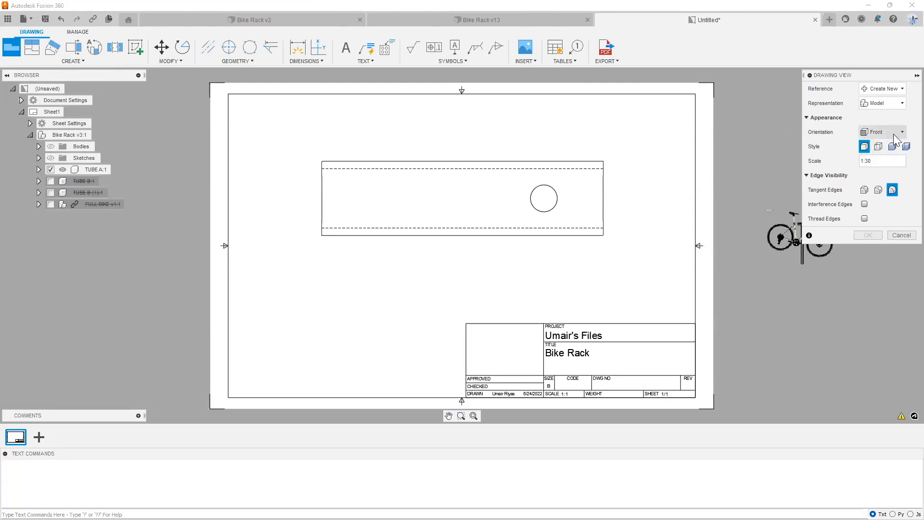
click(889, 103)
click(903, 233)
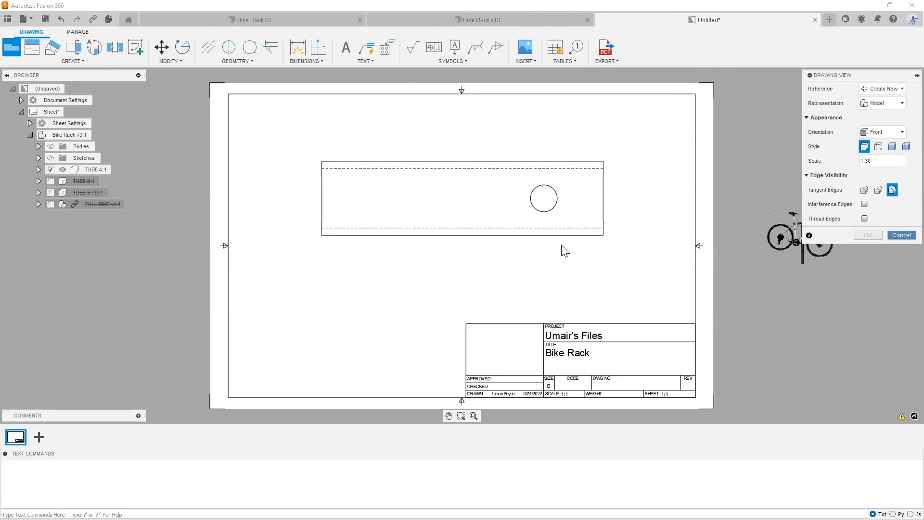
Add a projected end view of the tube to the left of the base view
click(393, 228)
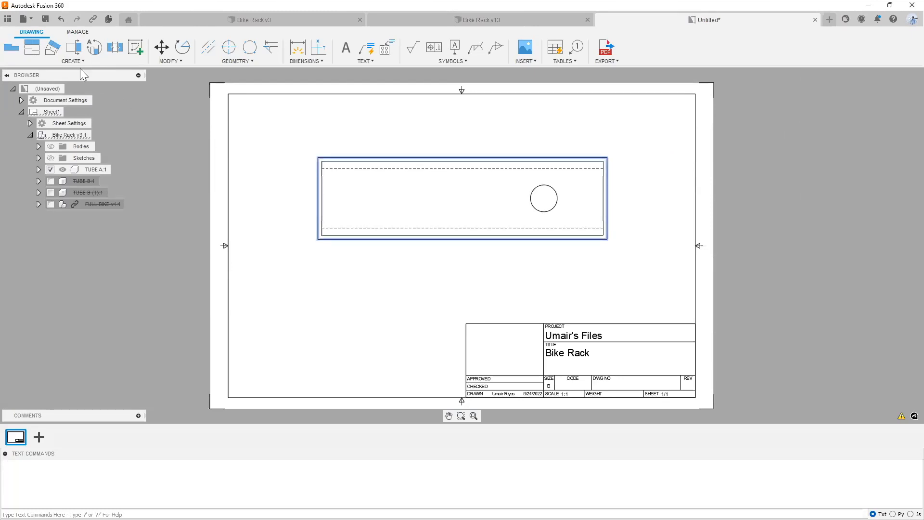
click(29, 49)
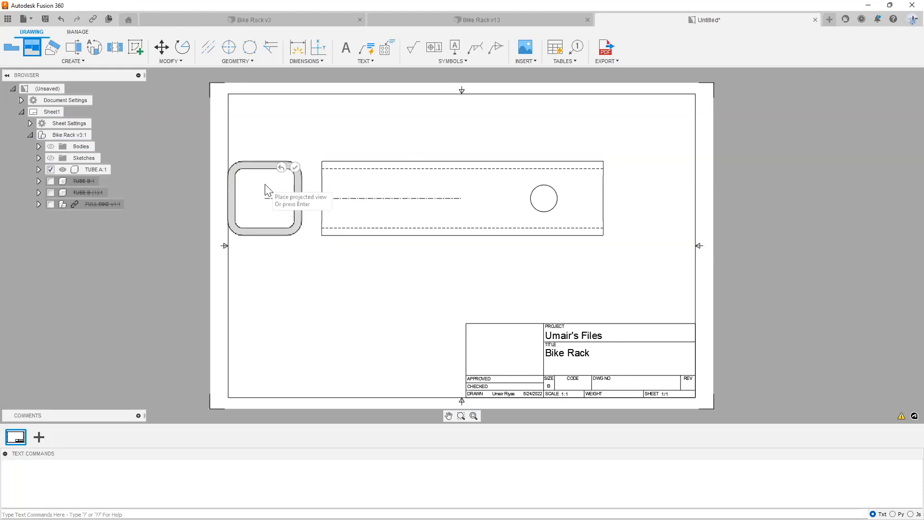
click(295, 168)
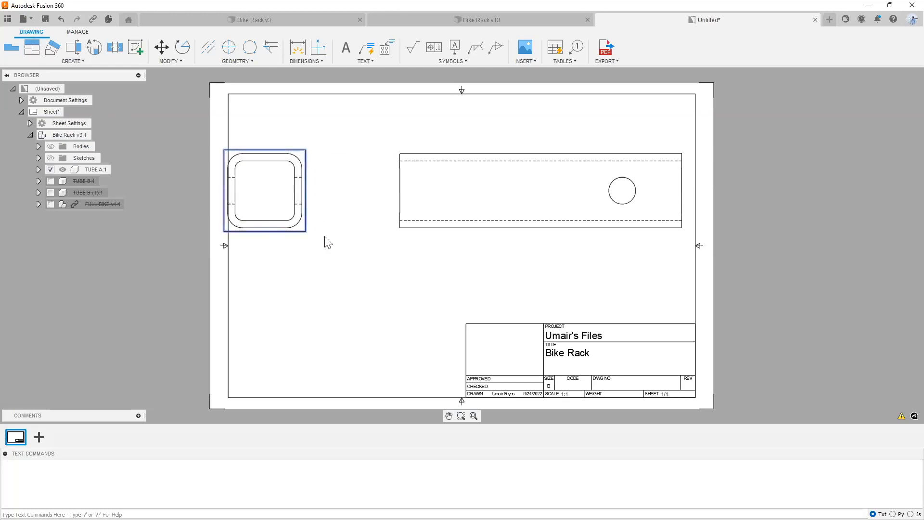
Reposition the tube's two views on the sheet and add a projected isometric view from the end view
drag(325, 236, 321, 243)
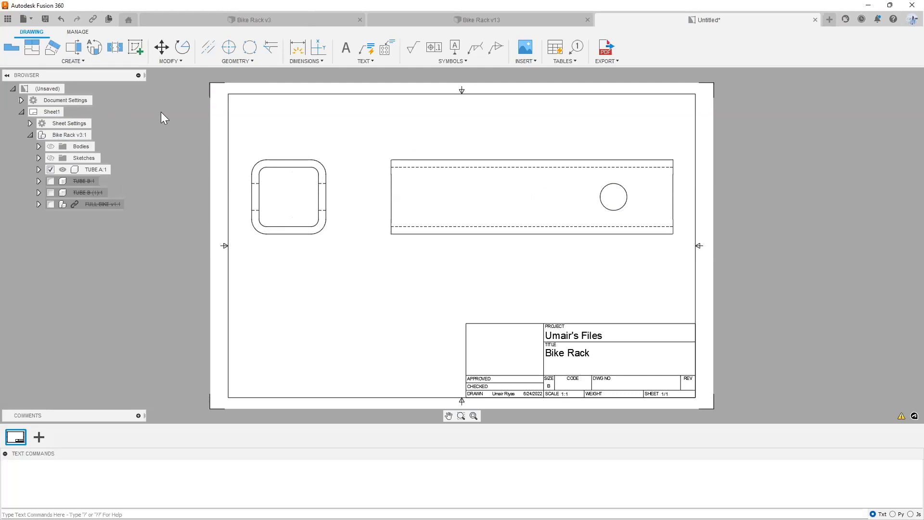
click(34, 51)
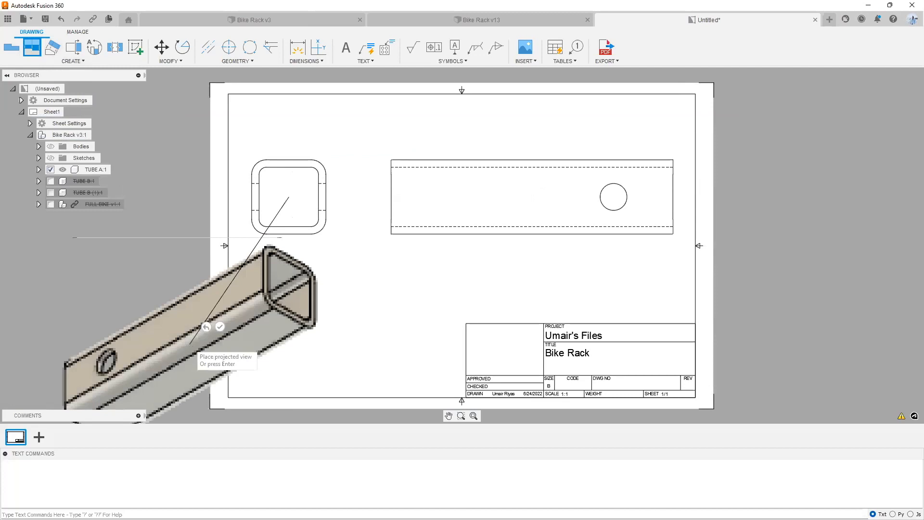
key(Return)
Set the isometric view to 1:4 scale and Shaded style, and move it onto the sheet below the end view
double_click(293, 308)
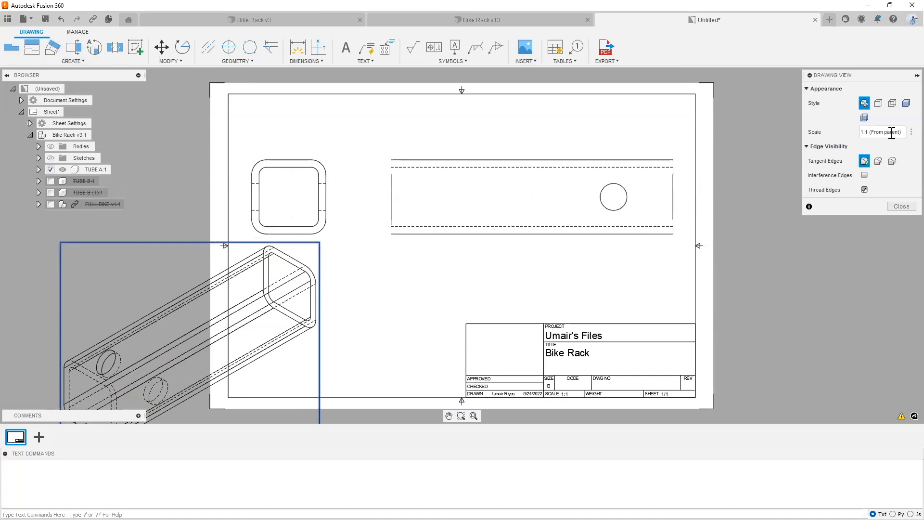
drag(868, 132, 903, 130)
text(4)
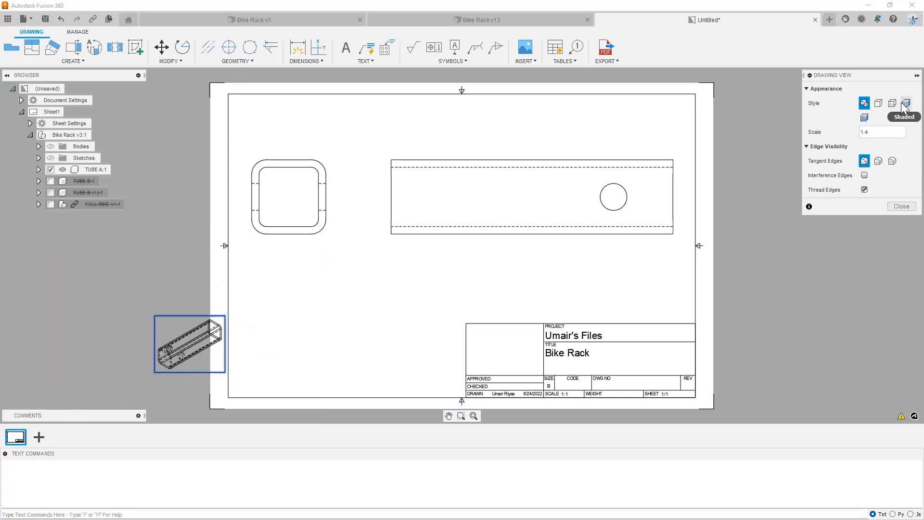
click(864, 117)
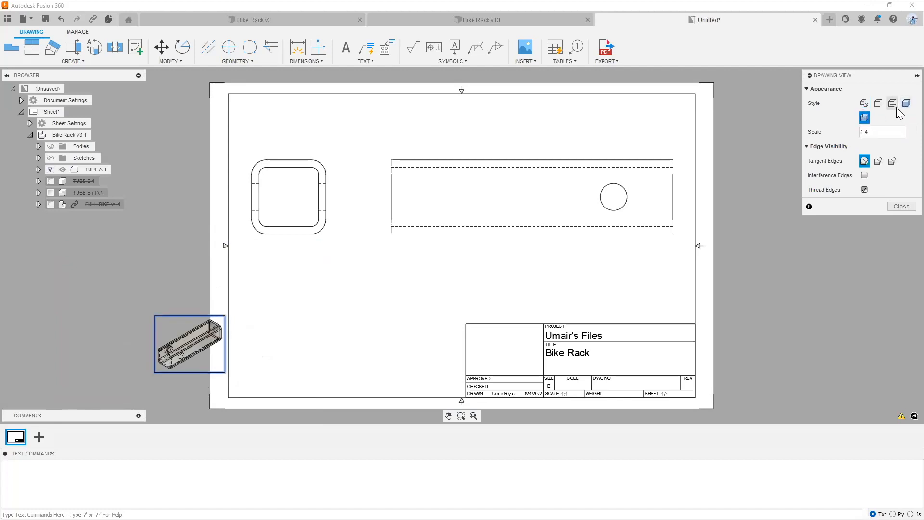
click(906, 103)
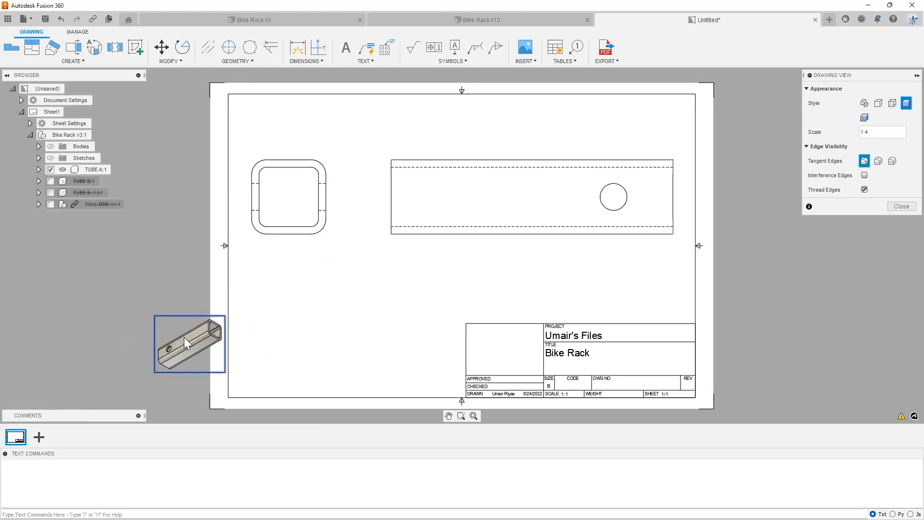
click(898, 207)
drag(317, 320, 302, 321)
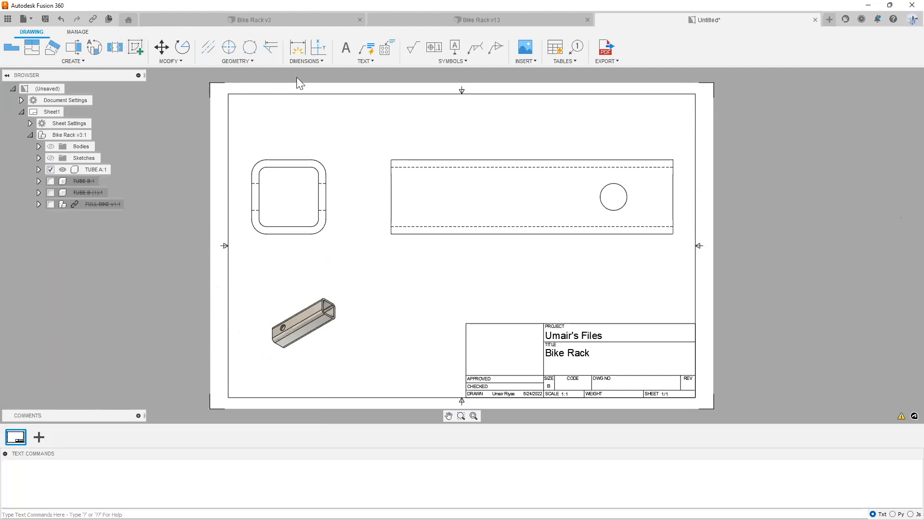
Dimension the tube's length, outer width, height and corner radius, and add a center mark to the hole
click(301, 48)
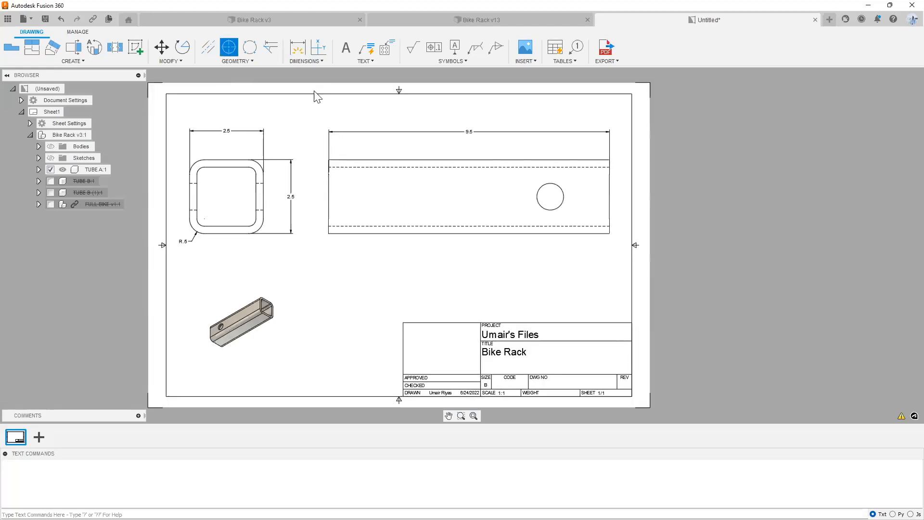
click(565, 196)
key(Escape)
Dimension the hole's diameter and the distances from its center to the tube's near end and upper edge
click(297, 49)
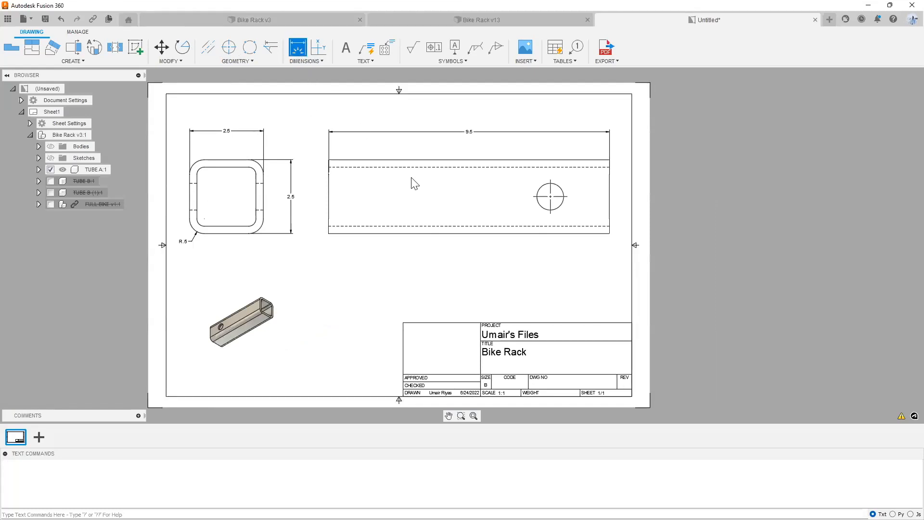
click(552, 197)
click(583, 258)
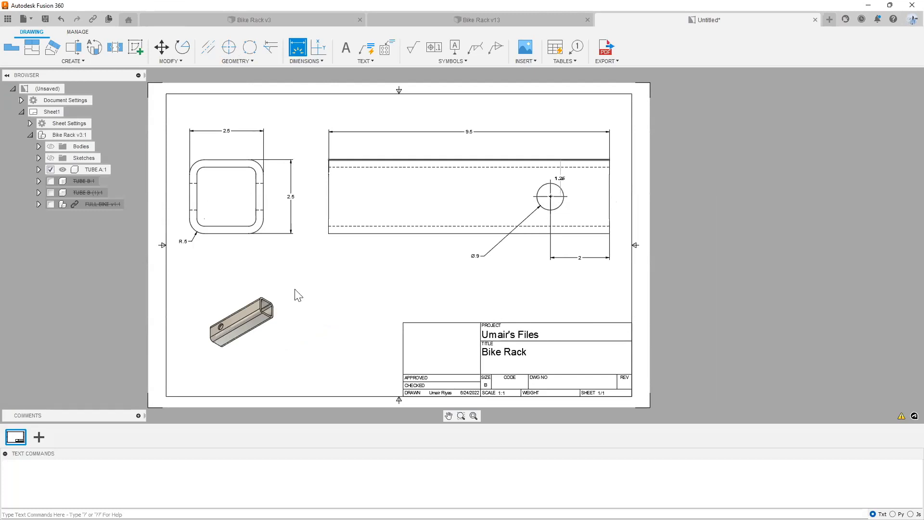
key(Escape)
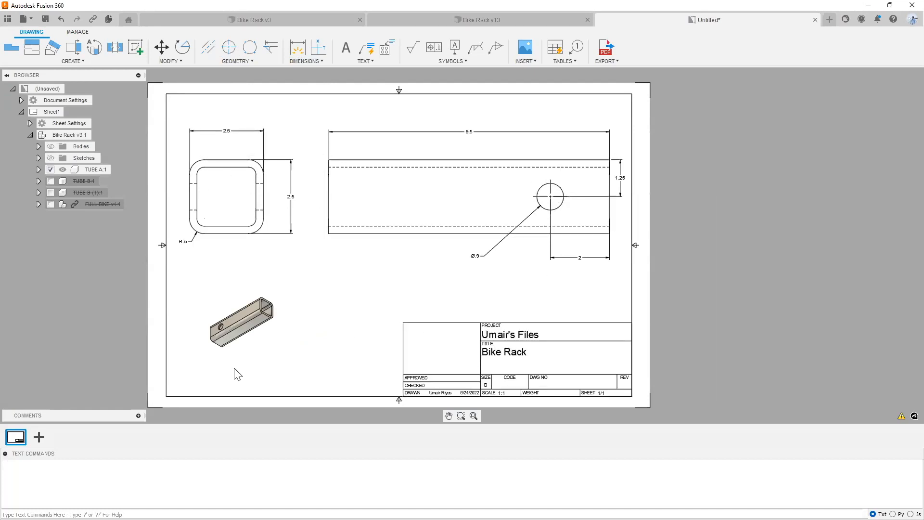
Add the text note "DEBURR ALL EDGES" below the isometric view
click(342, 52)
click(378, 378)
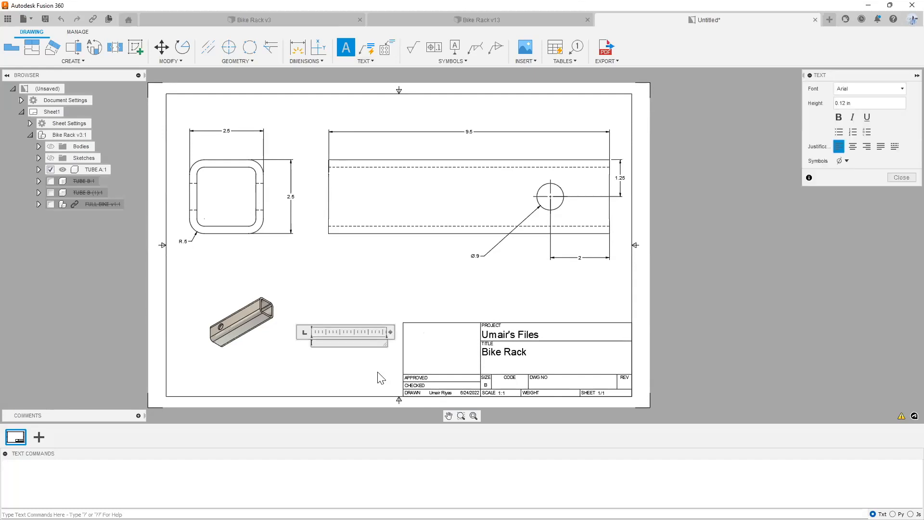
text(DEBURR ALL EDGES)
key(Return)
key(BackSpace)
click(893, 177)
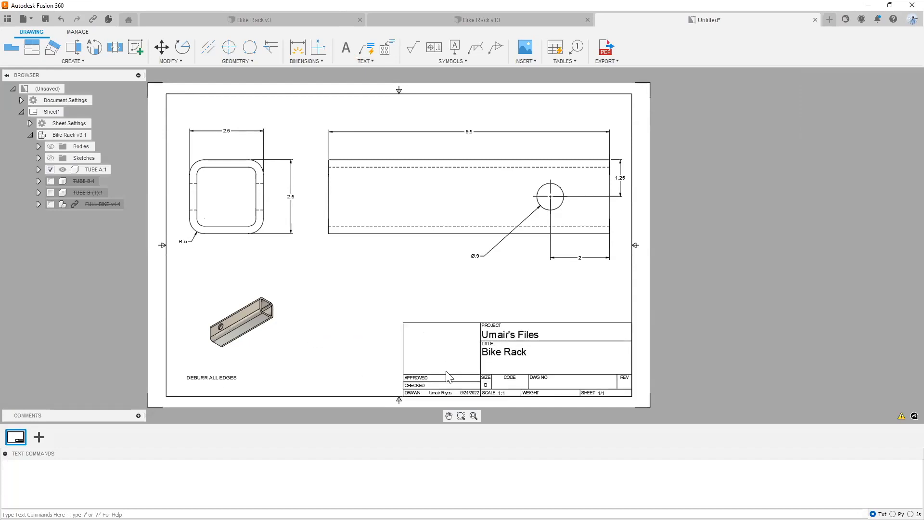
Examine the title block's project, title, scale and approval fields
scroll(502, 365, up, 2)
scroll(503, 365, up, 2)
scroll(374, 244, down, 1)
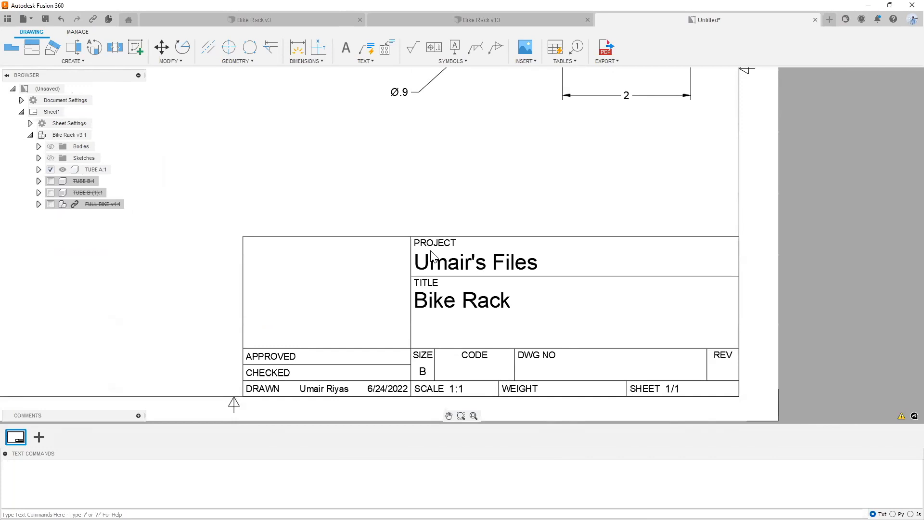
scroll(470, 315, down, 5)
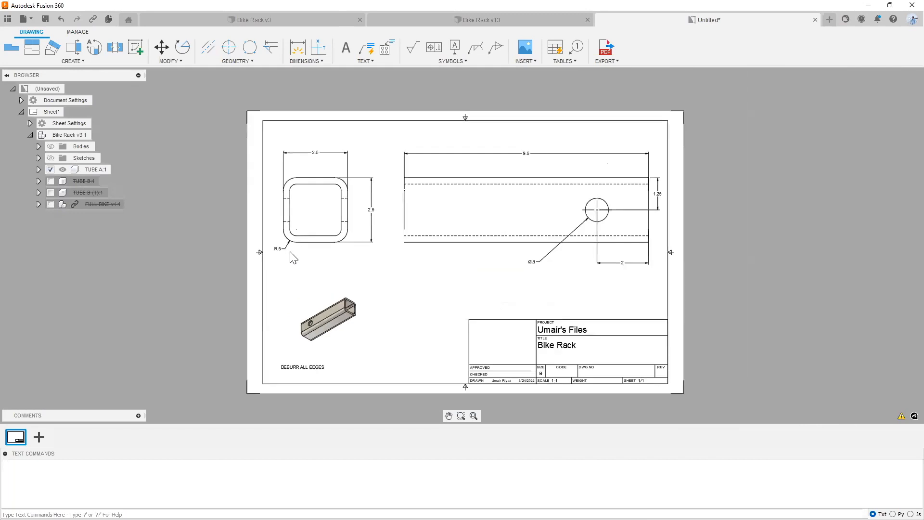